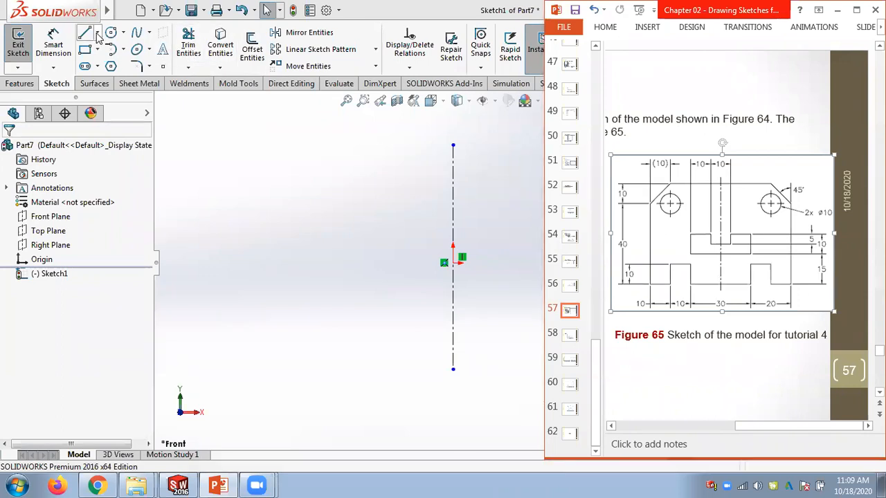
Step: Sketch a horizontal midpoint line centred on the vertical centerline below the origin as the profile's bottom middle edge
{"action": "left_click", "coordinate": [97, 34]}
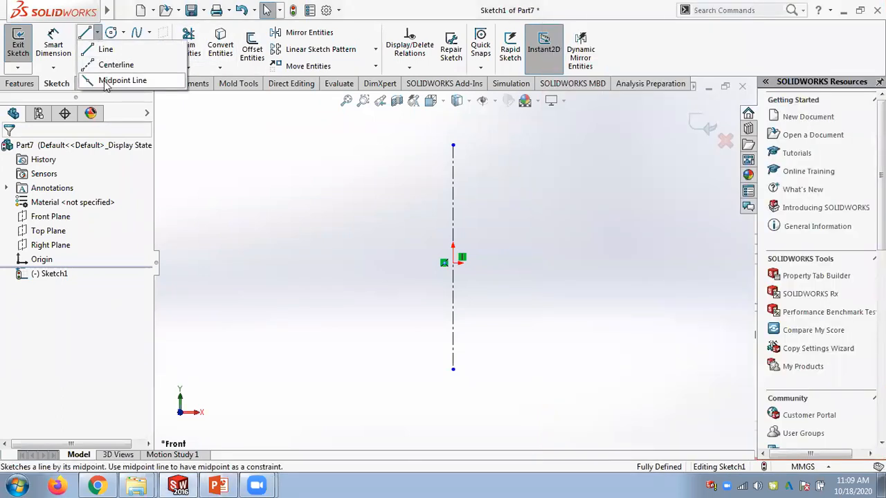
{"action": "left_click", "coordinate": [111, 81]}
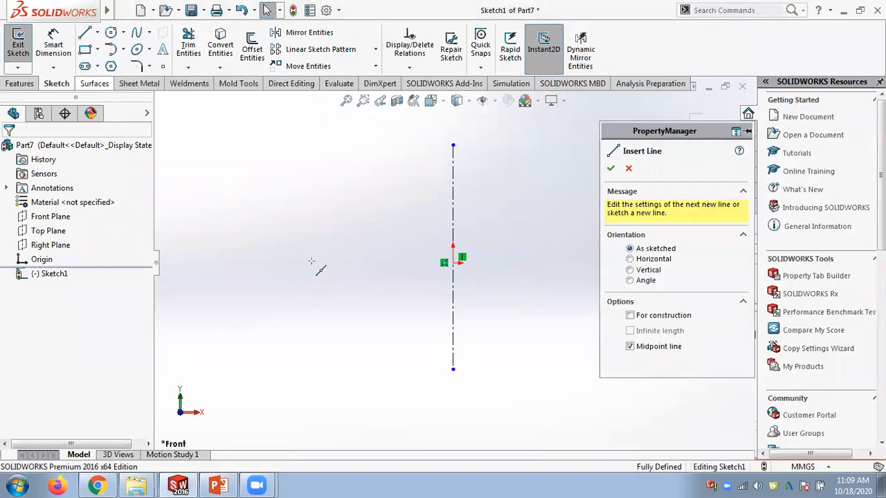
{"action": "left_click", "coordinate": [453, 320]}
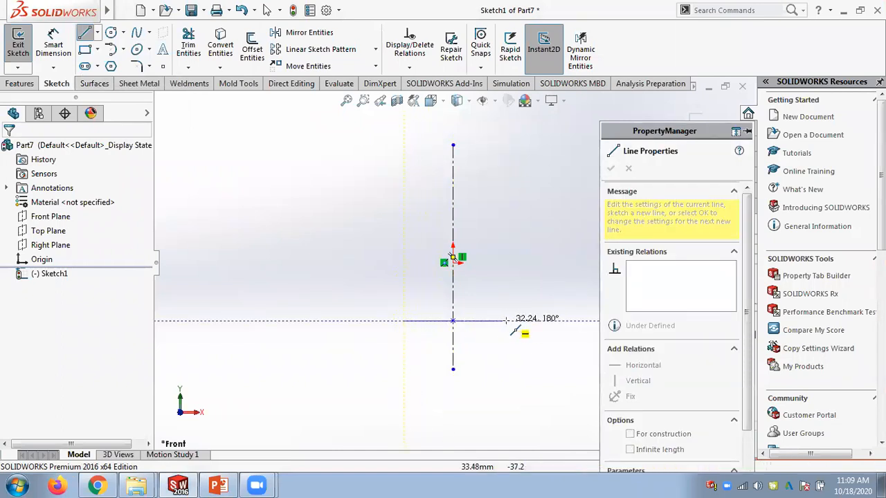
{"action": "left_click", "coordinate": [497, 321]}
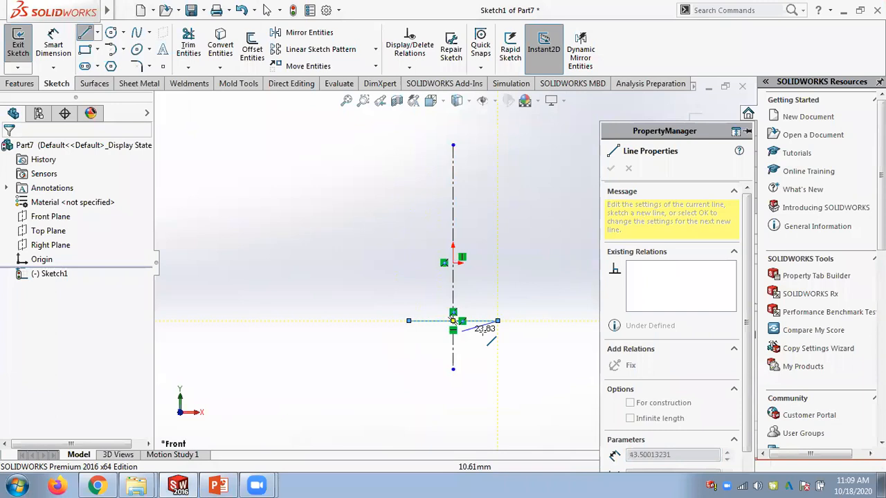
Step: Check the reference drawing, and continue the profile with an upright rectangular notch about 21 mm wide at the right end of the bottom edge
{"action": "left_click", "coordinate": [223, 485]}
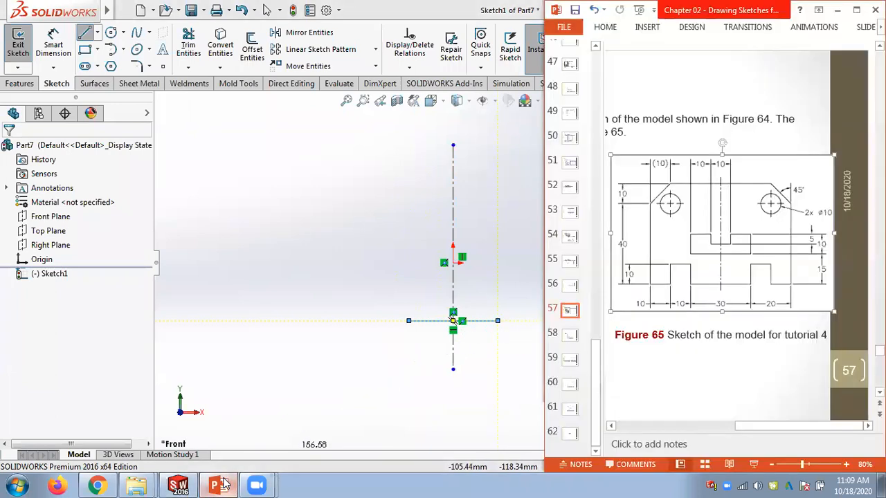
{"action": "left_click", "coordinate": [178, 485]}
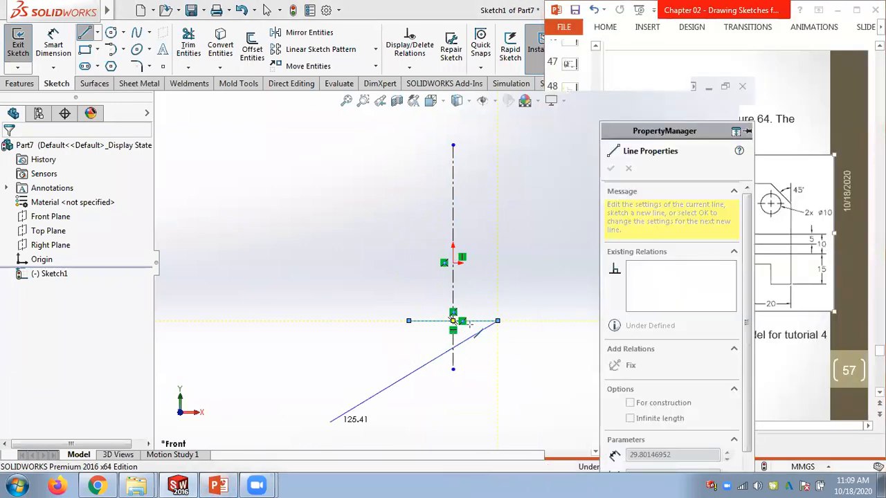
{"action": "left_click", "coordinate": [497, 296]}
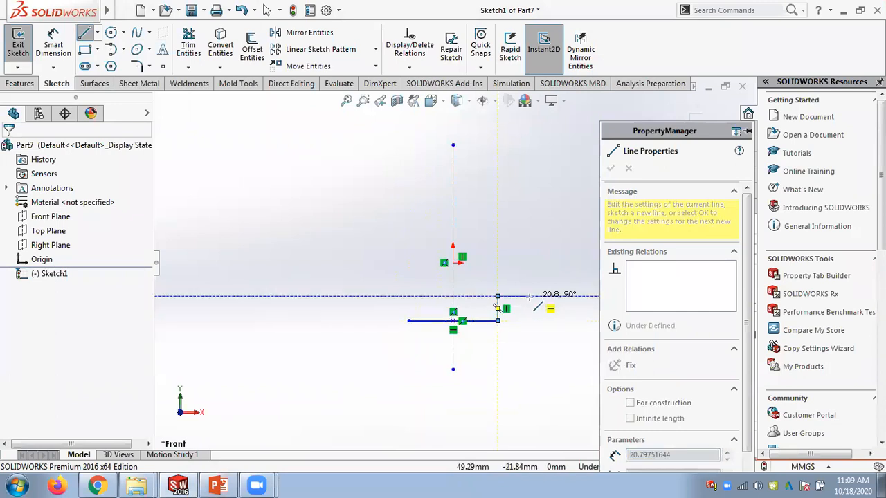
{"action": "left_click", "coordinate": [530, 320]}
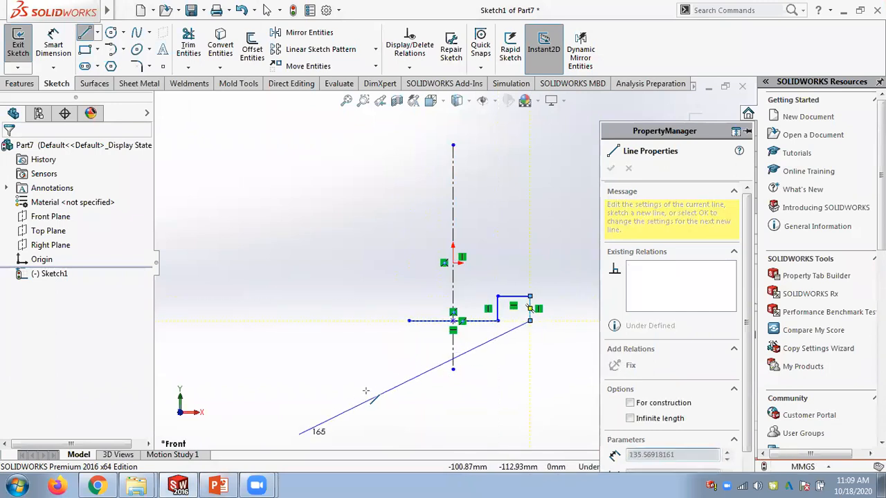
Step: Continue the profile with the bottom segment right of the notch, the vertical right edge and the upper-right chamfer at 135°
{"action": "left_click", "coordinate": [218, 485]}
{"action": "left_click", "coordinate": [178, 485]}
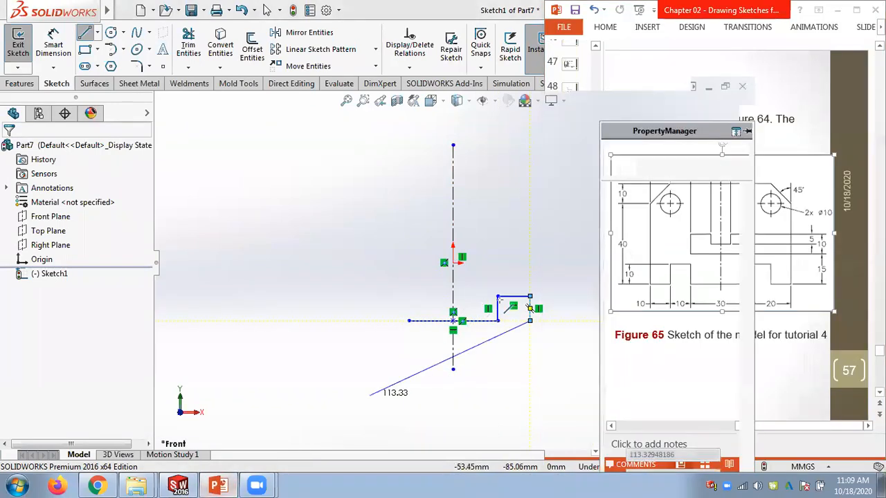
{"action": "left_click", "coordinate": [564, 320]}
{"action": "left_click", "coordinate": [564, 215]}
{"action": "left_click", "coordinate": [534, 186]}
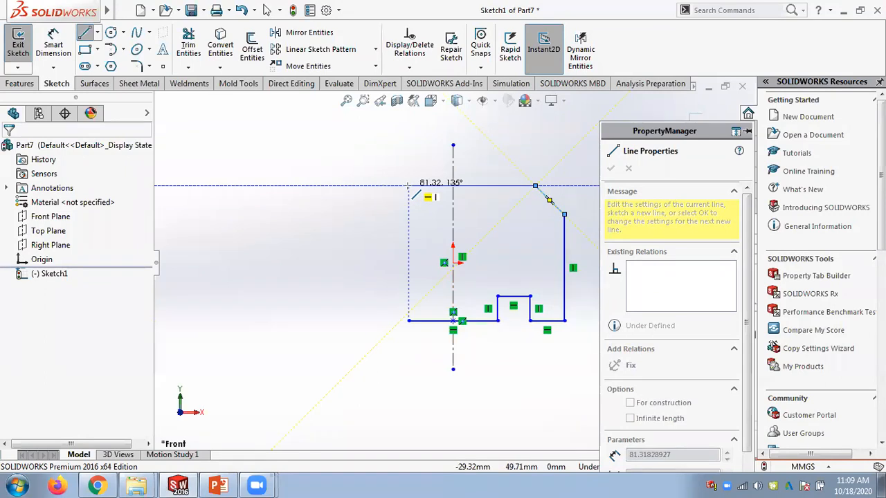
Step: Sketch the horizontal top edge, the upper-left sloped corner and the vertical left edge down to the bottom level
{"action": "left_click", "coordinate": [363, 186]}
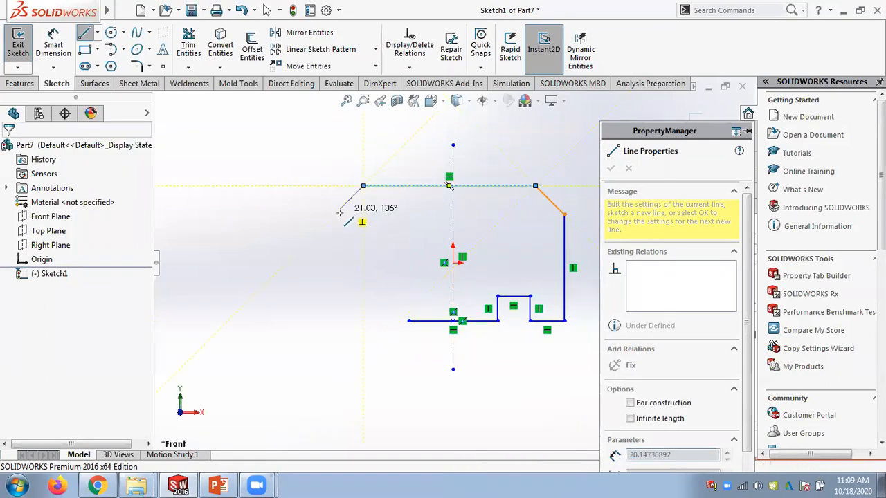
{"action": "left_click", "coordinate": [339, 214]}
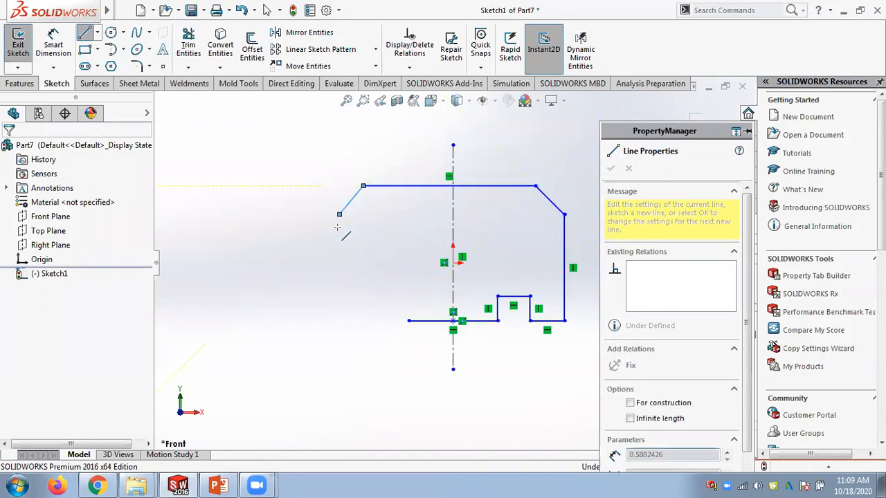
{"action": "left_click", "coordinate": [339, 320]}
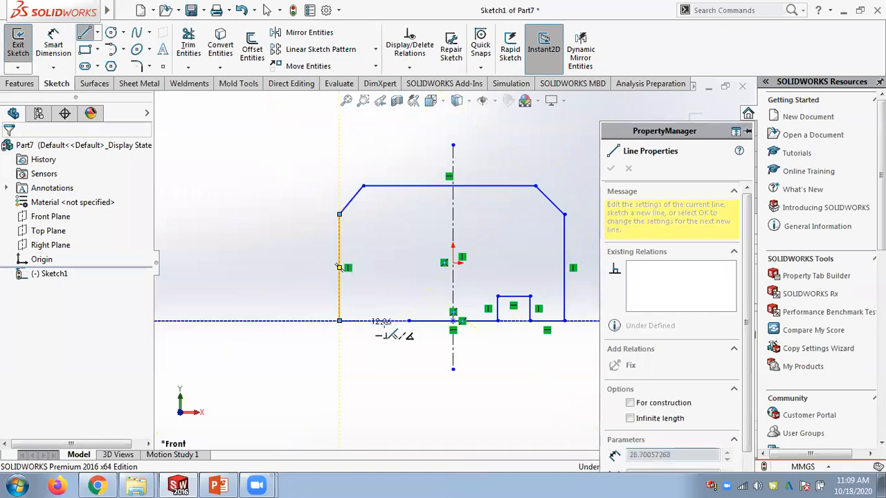
Step: Sketch the bottom-left segment and the left rectangular notch, closing the profile at the bottom middle edge's left end
{"action": "left_click", "coordinate": [377, 320]}
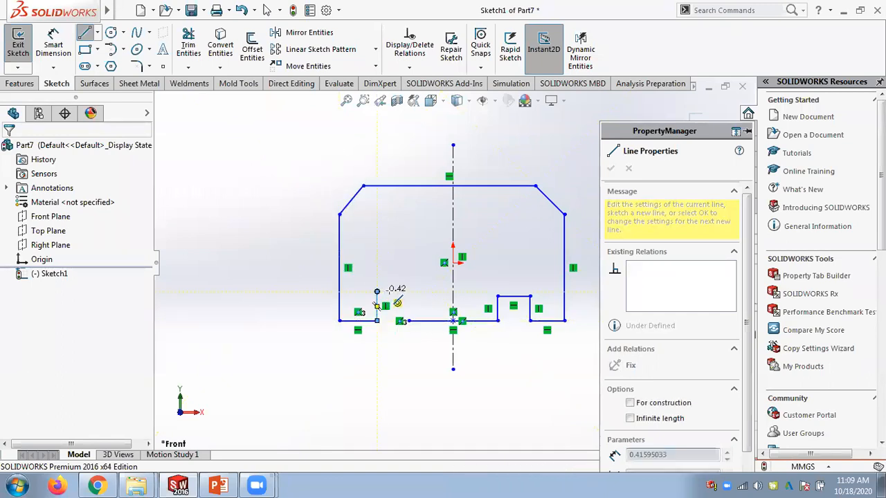
{"action": "left_click", "coordinate": [377, 292]}
{"action": "left_click", "coordinate": [408, 291]}
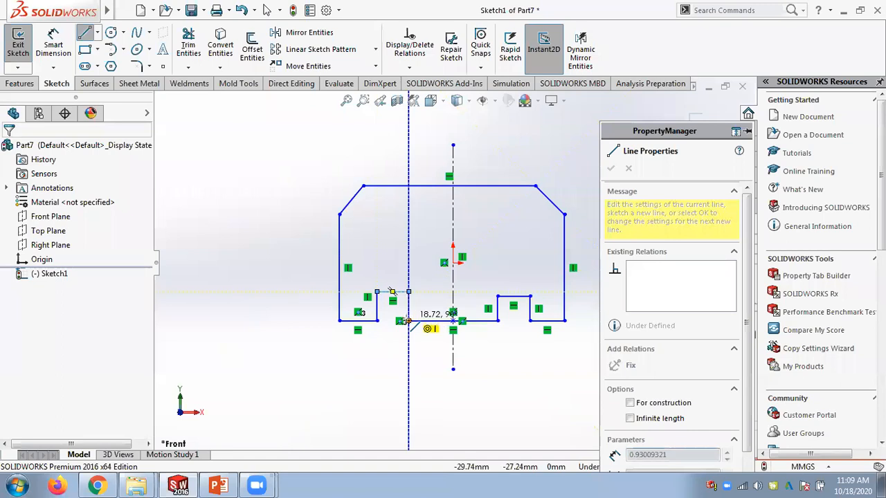
{"action": "left_click", "coordinate": [408, 320]}
{"action": "key", "text": "Escape"}
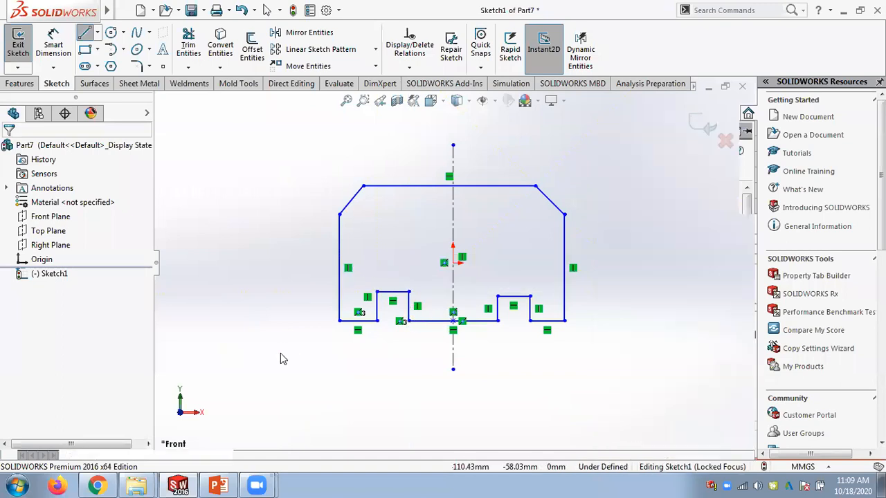
Step: Check the reference drawing, and make the profile's left and right vertical edges symmetric about the centerline
{"action": "left_click", "coordinate": [231, 485]}
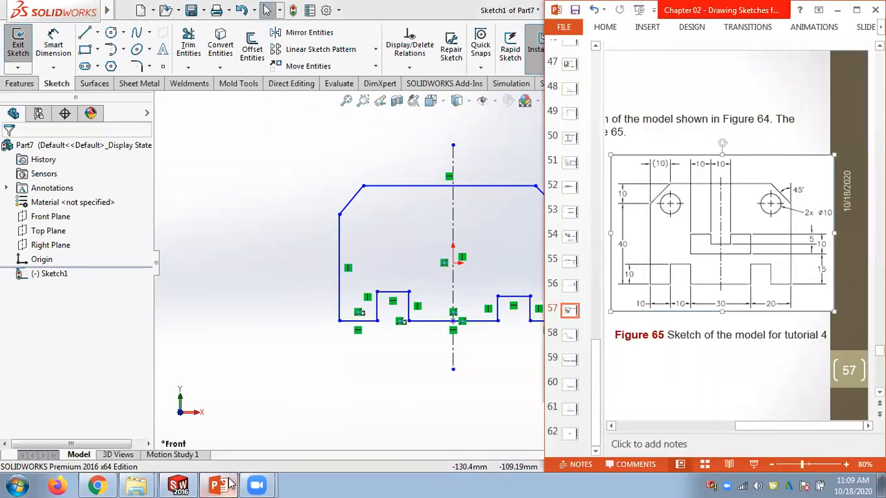
{"action": "left_click", "coordinate": [232, 485]}
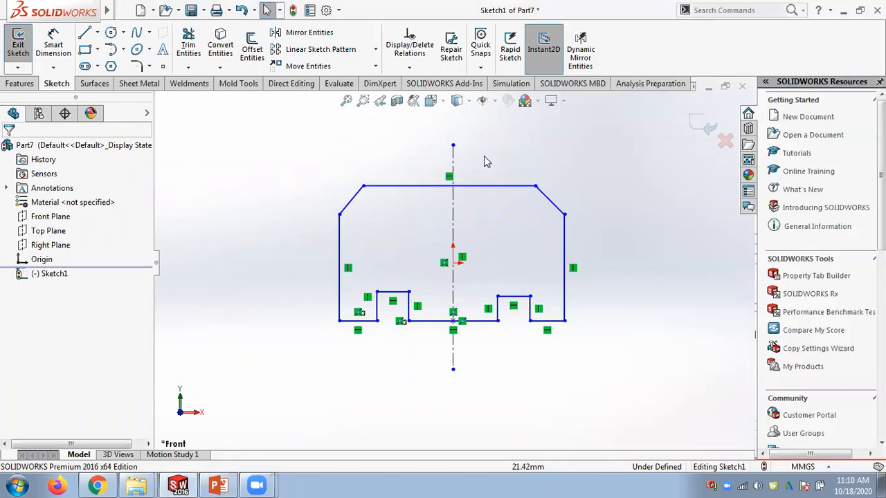
{"action": "left_click", "coordinate": [339, 267]}
{"action": "left_click", "coordinate": [452, 217]}
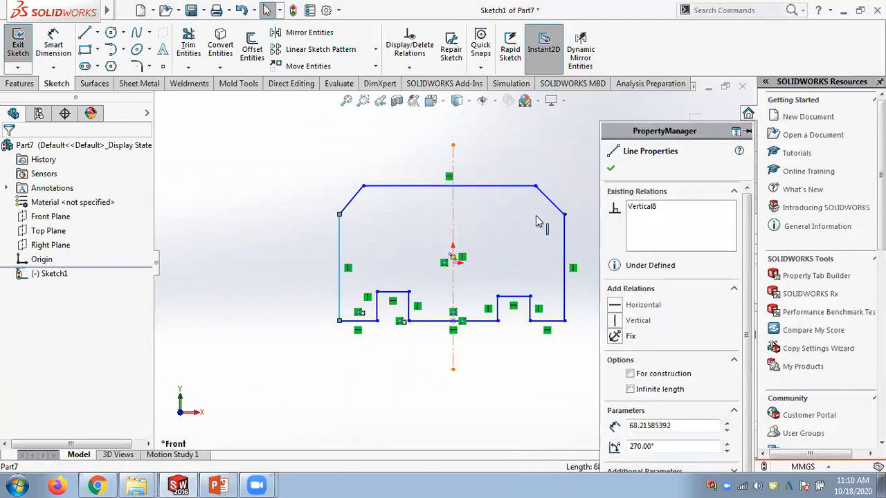
{"action": "left_click", "coordinate": [567, 241], "text": "ctrl"}
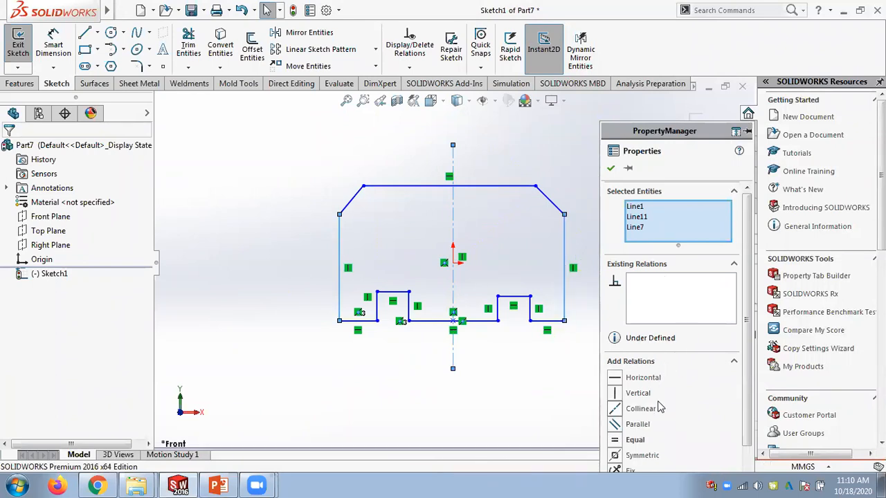
{"action": "left_click", "coordinate": [641, 455]}
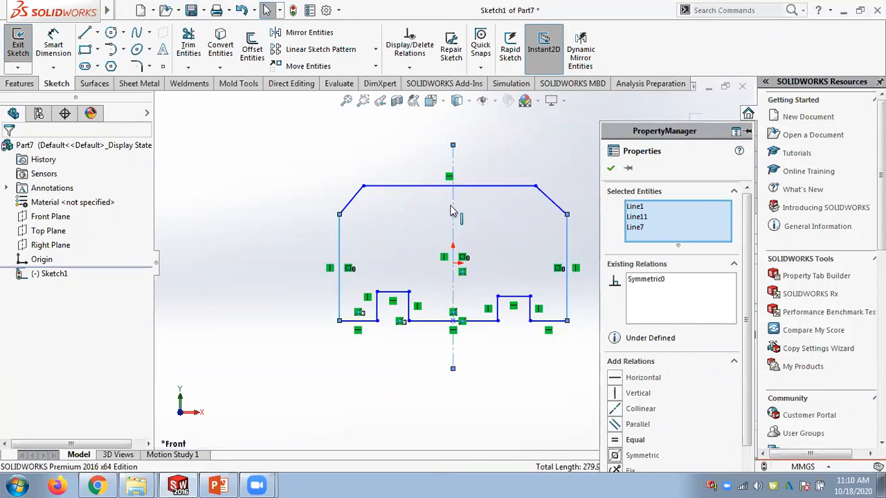
{"action": "left_click", "coordinate": [610, 168]}
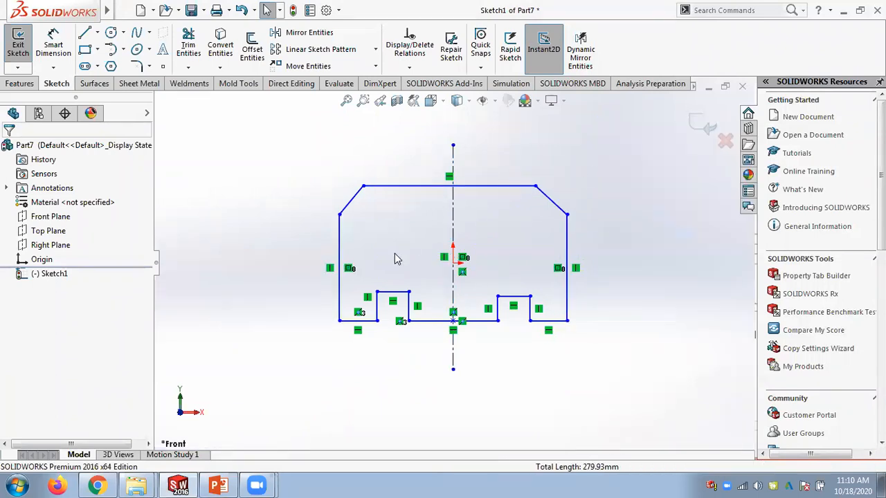
Step: Make the two sloped upper corner lines symmetric about the vertical centerline
{"action": "left_click", "coordinate": [352, 200]}
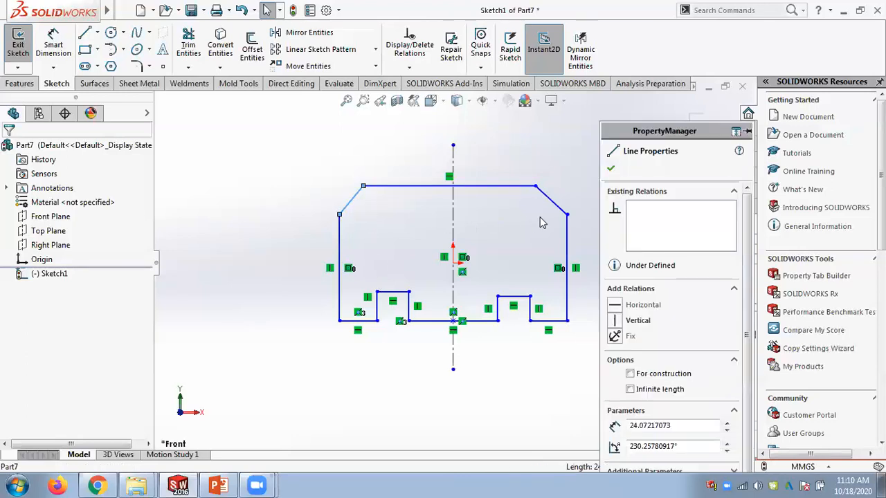
{"action": "left_click", "coordinate": [547, 196], "text": "ctrl"}
{"action": "left_click", "coordinate": [455, 204], "text": "ctrl"}
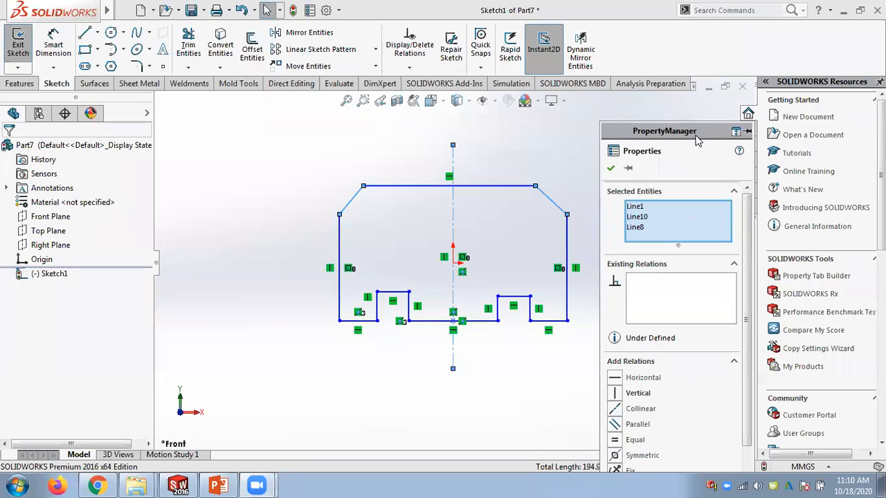
{"action": "left_click_drag", "start_coordinate": [697, 108], "coordinate": [693, 213]}
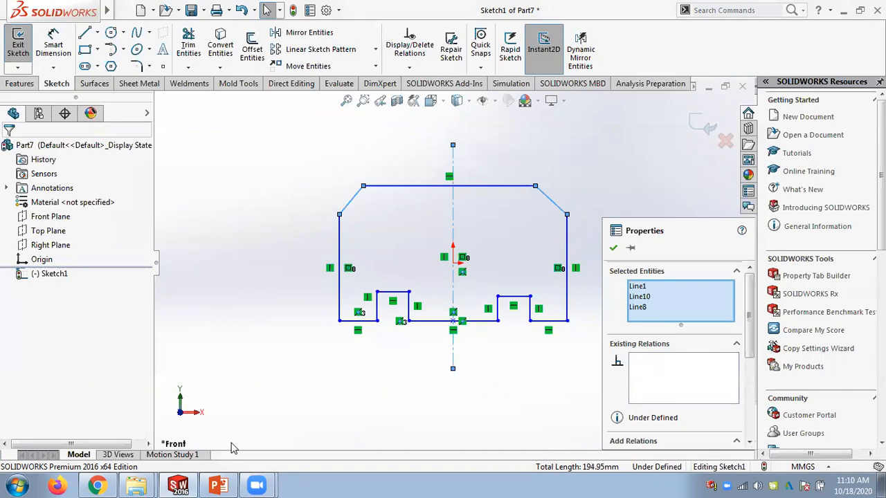
{"action": "mouse_move", "coordinate": [668, 236]}
{"action": "left_mouse_down"}
{"action": "mouse_move", "coordinate": [646, 165]}
{"action": "mouse_move", "coordinate": [650, 172]}
{"action": "mouse_move", "coordinate": [659, 115]}
{"action": "mouse_move", "coordinate": [665, 230]}
{"action": "left_mouse_up"}
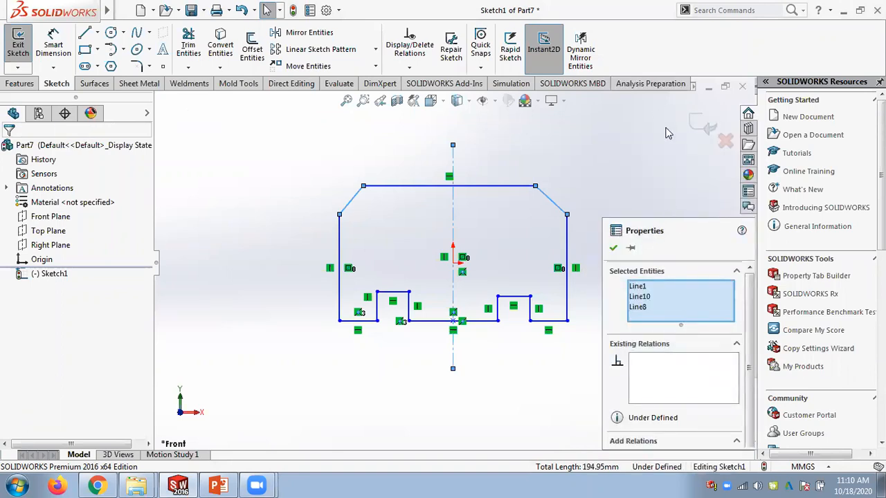
{"action": "left_click", "coordinate": [737, 441]}
{"action": "left_click_drag", "start_coordinate": [685, 228], "coordinate": [662, 113]}
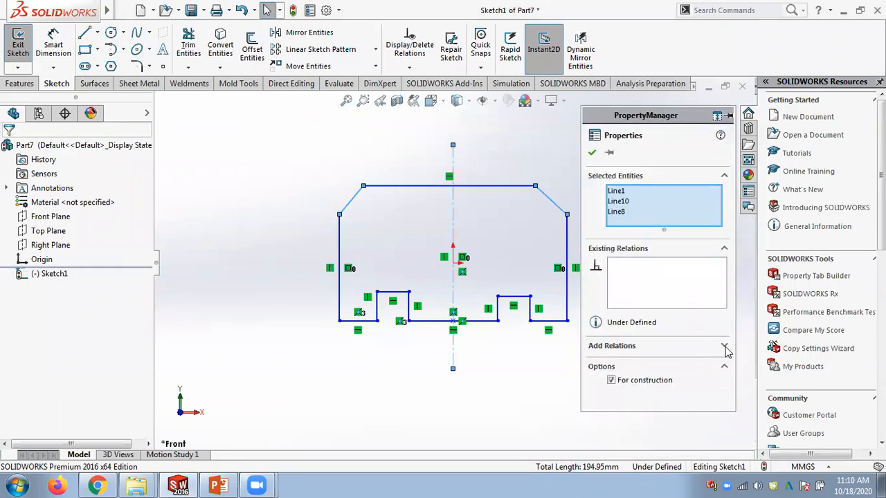
{"action": "left_click", "coordinate": [725, 347]}
{"action": "left_click", "coordinate": [596, 441]}
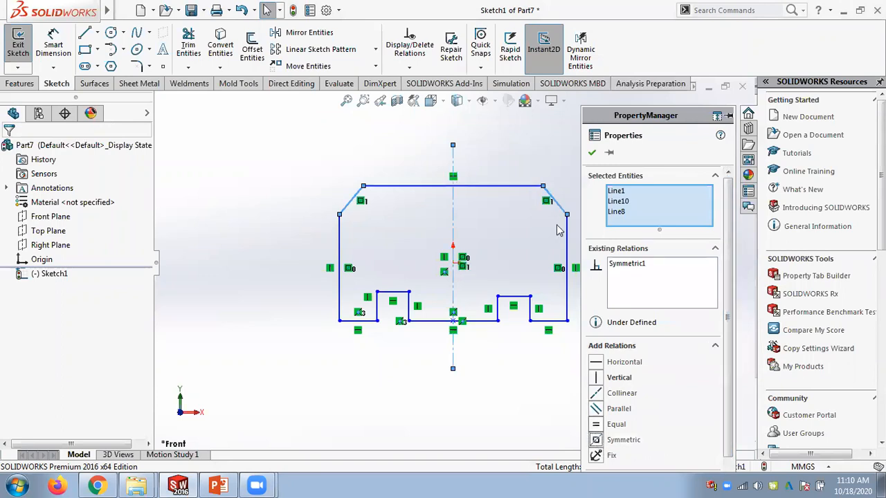
{"action": "left_click", "coordinate": [580, 181]}
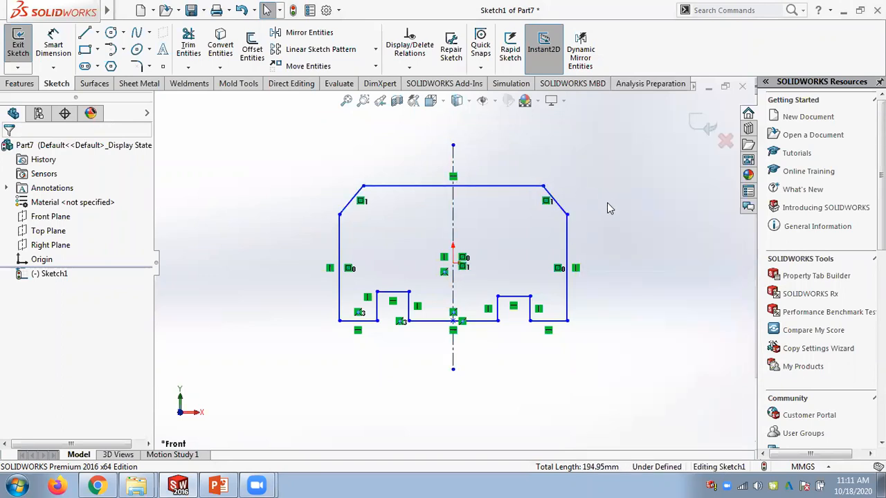
Step: Raise the computer's speaker volume slightly
{"action": "left_click", "coordinate": [759, 485]}
{"action": "left_click_drag", "start_coordinate": [756, 372], "coordinate": [756, 357]}
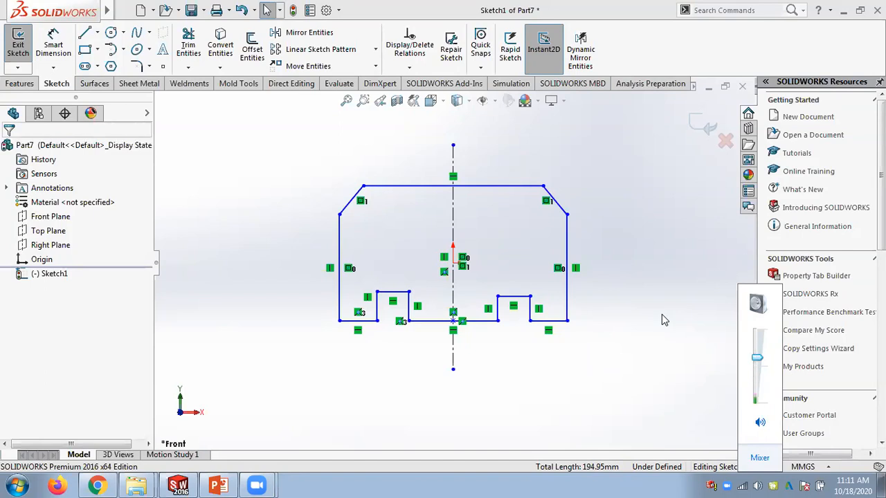
{"action": "left_click", "coordinate": [601, 252]}
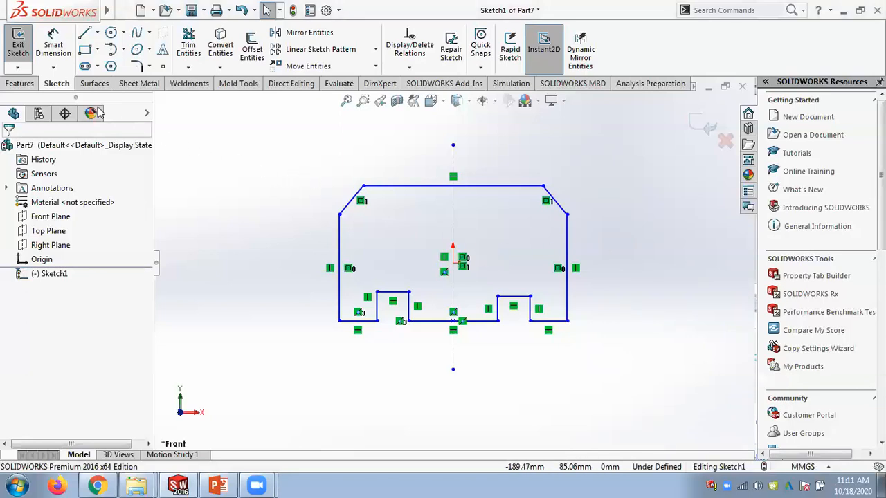
Step: Extrude the closed profile as a Blind boss 10 mm deep from the sketch plane
{"action": "left_click", "coordinate": [20, 86]}
{"action": "left_click", "coordinate": [25, 63]}
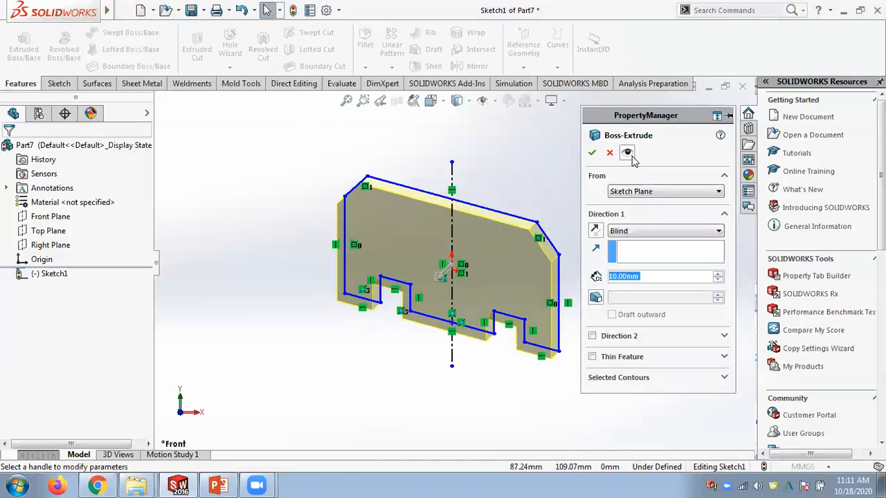
{"action": "left_click", "coordinate": [589, 158]}
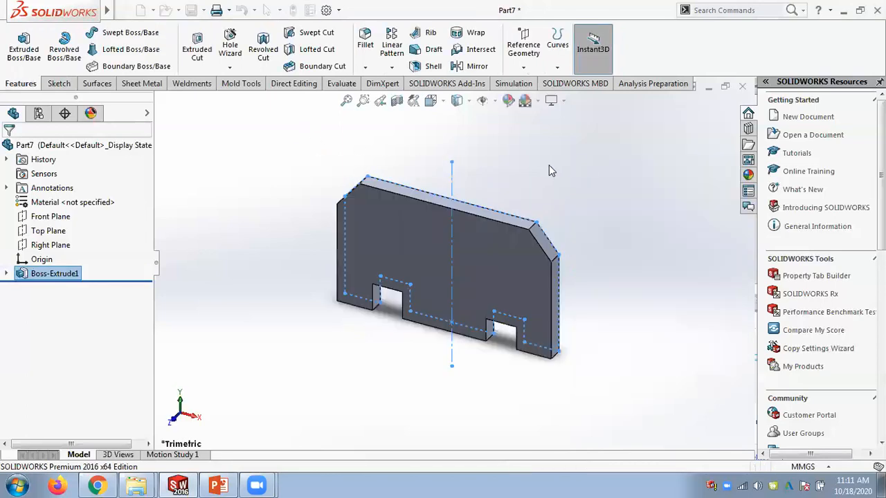
{"action": "left_click", "coordinate": [7, 275]}
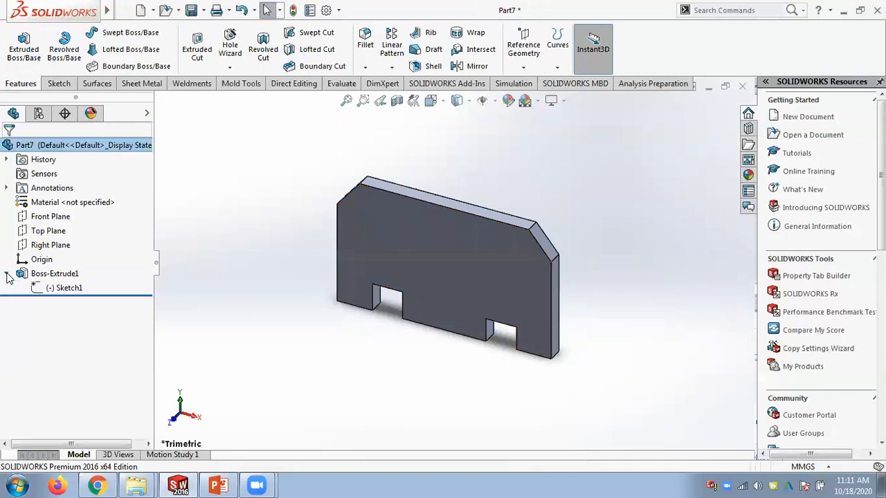
{"action": "left_click", "coordinate": [59, 290]}
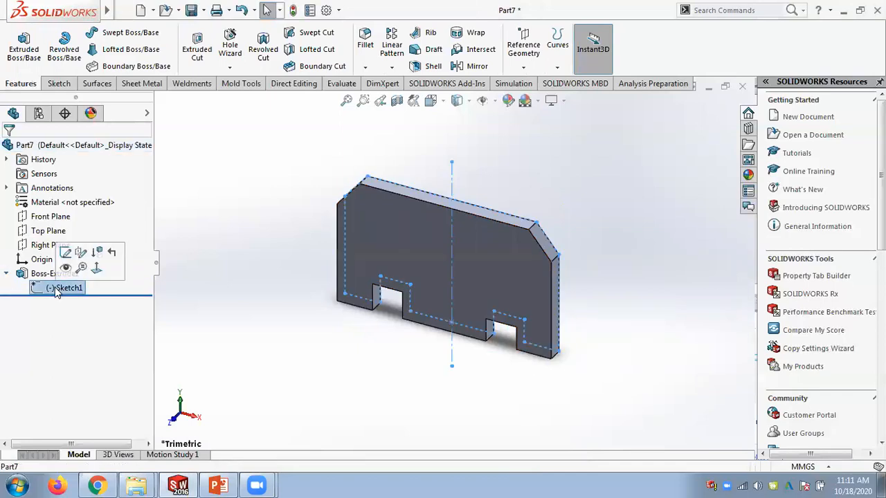
{"action": "left_click", "coordinate": [64, 253]}
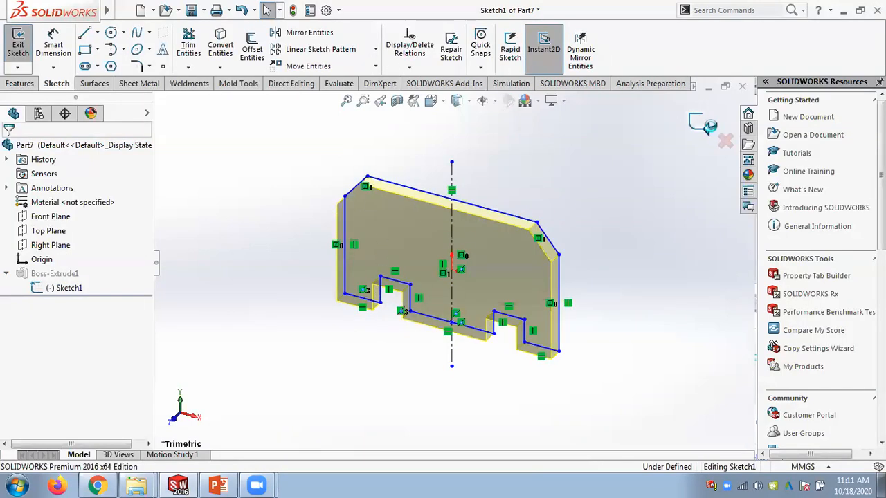
{"action": "left_click", "coordinate": [709, 126]}
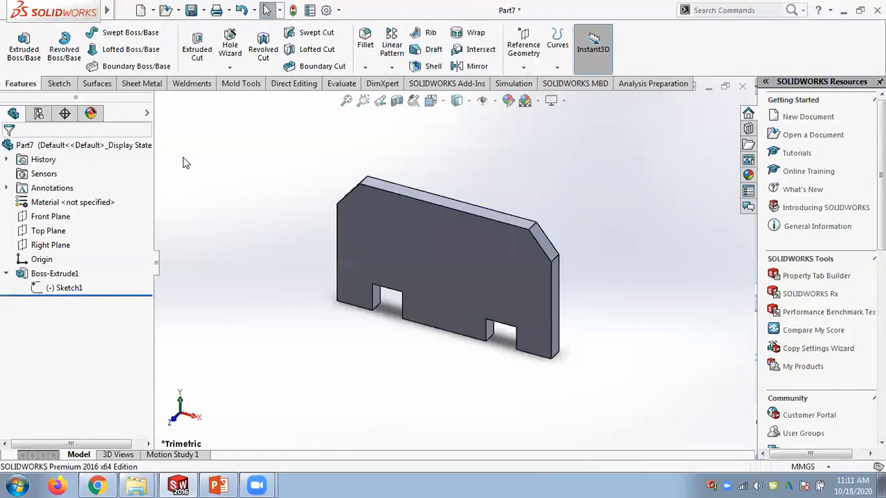
Step: Delete the boss extrusion but keep its absorbed profile sketch
{"action": "right_click", "coordinate": [47, 277]}
{"action": "left_click", "coordinate": [72, 300]}
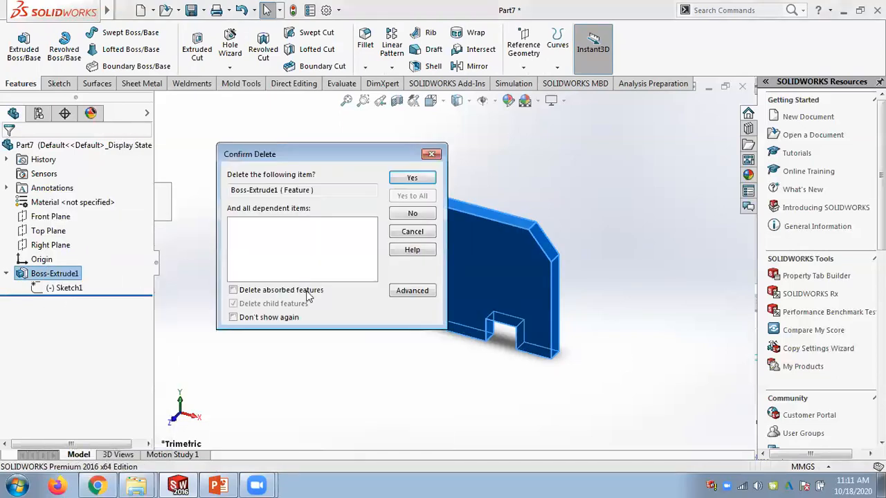
{"action": "left_click", "coordinate": [412, 179]}
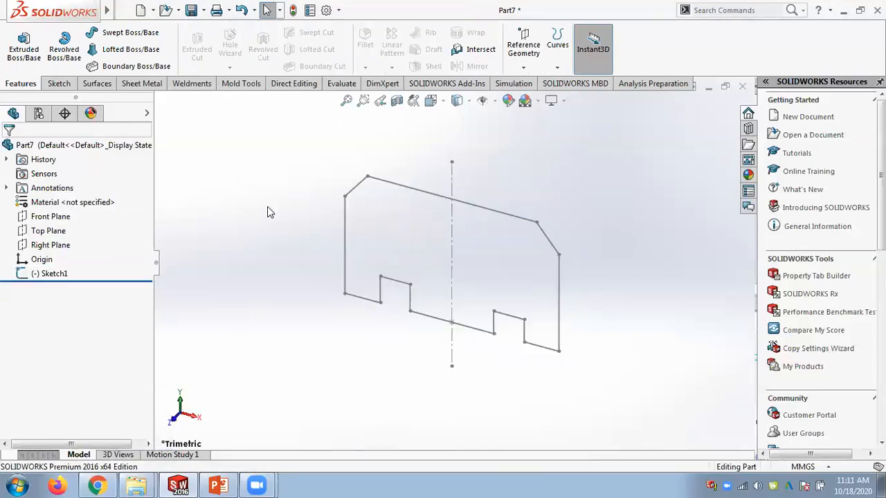
Step: Reopen the profile sketch for editing and orient the view normal to its plane
{"action": "left_click", "coordinate": [72, 273]}
{"action": "left_click", "coordinate": [88, 236]}
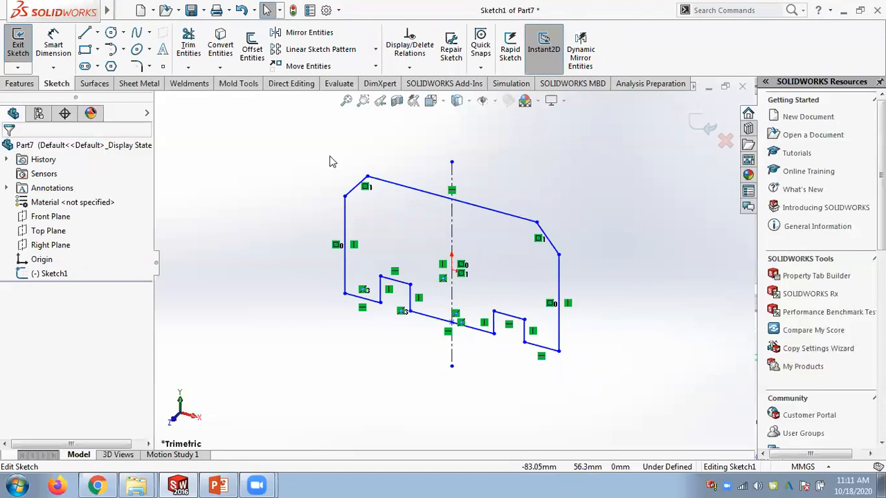
{"action": "left_click", "coordinate": [56, 274]}
{"action": "left_click", "coordinate": [79, 259]}
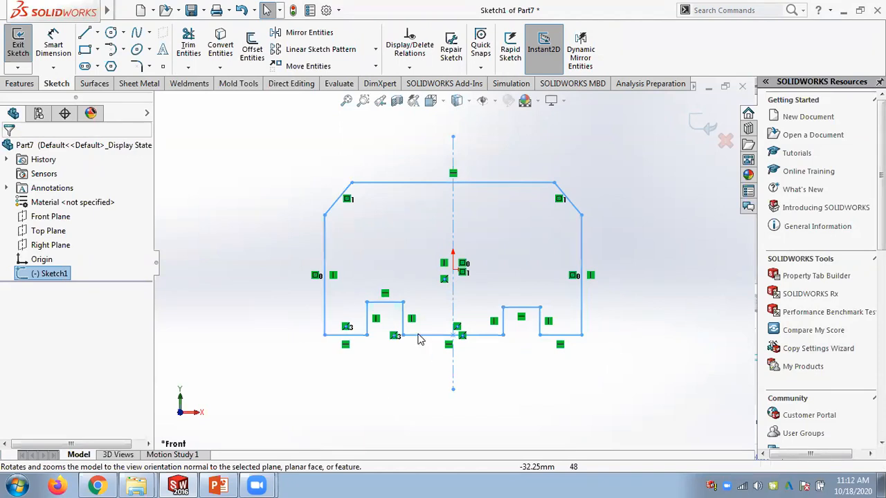
Step: Make the outer vertical edges of the two bottom notches symmetric about the vertical centerline
{"action": "left_click", "coordinate": [366, 317]}
{"action": "left_click", "coordinate": [454, 298]}
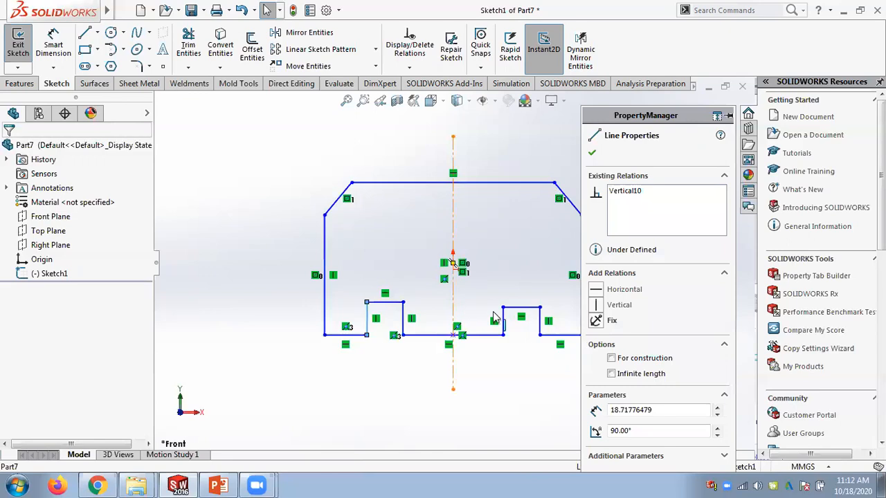
{"action": "left_click", "coordinate": [542, 328], "text": "ctrl"}
{"action": "left_click", "coordinate": [543, 330], "text": "ctrl"}
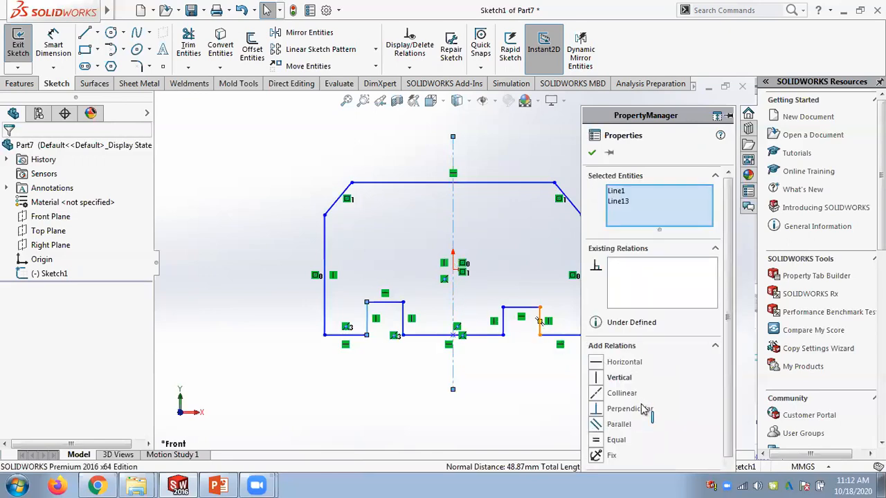
{"action": "left_click", "coordinate": [595, 439]}
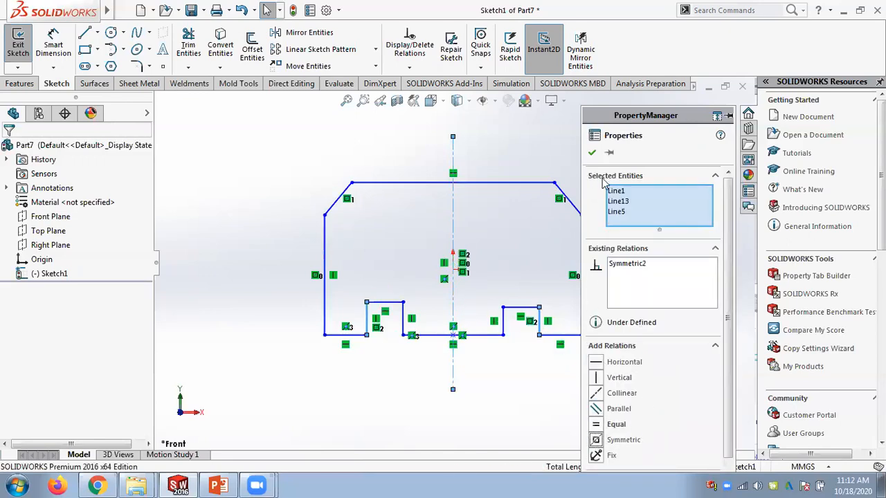
{"action": "left_click", "coordinate": [592, 152]}
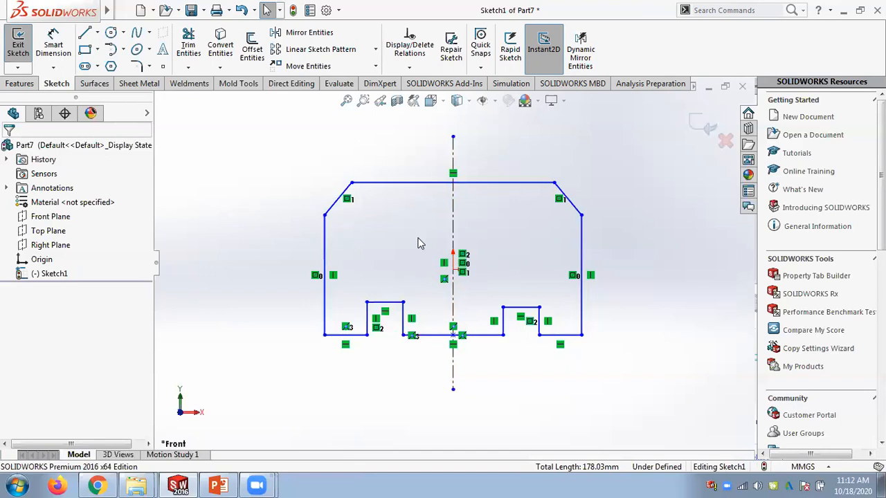
Step: Make the horizontal top lines of the two notches symmetric about the vertical centerline
{"action": "left_click", "coordinate": [385, 302]}
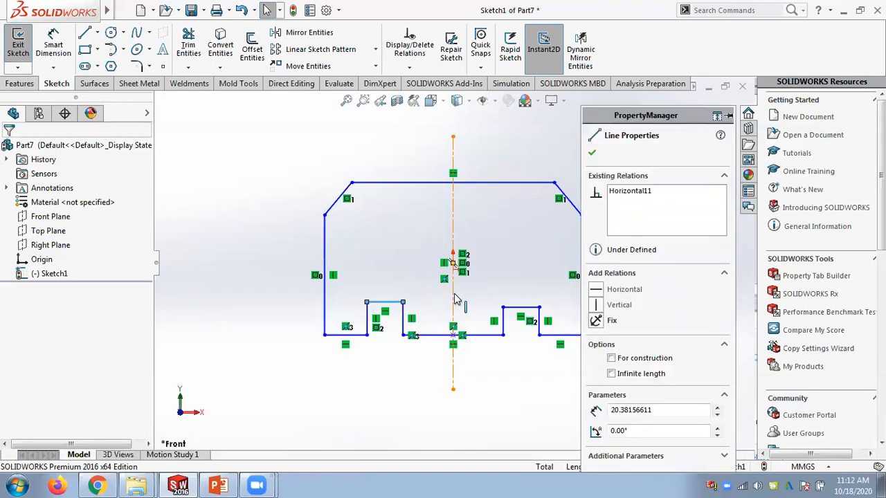
{"action": "left_click", "coordinate": [520, 306], "text": "ctrl"}
{"action": "left_click", "coordinate": [452, 370], "text": "ctrl"}
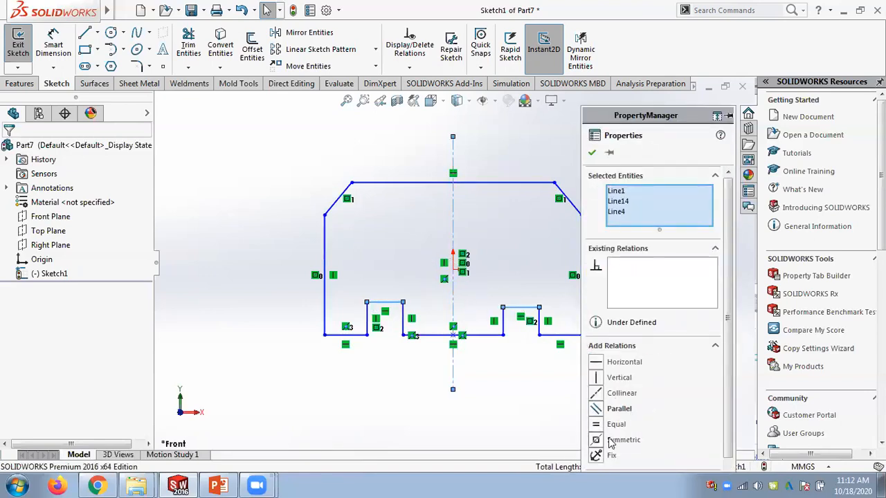
{"action": "left_click", "coordinate": [623, 439]}
{"action": "left_click", "coordinate": [473, 401]}
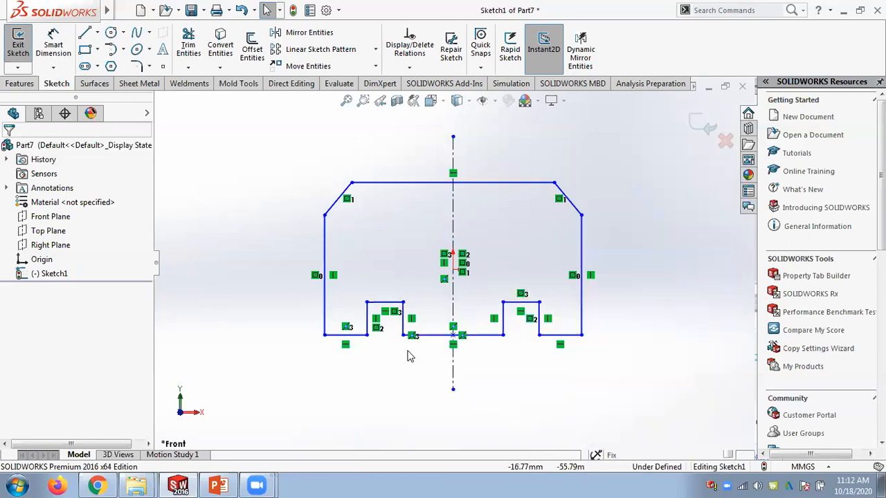
Step: Make the inner vertical edges of the two notches symmetric about the vertical centerline
{"action": "left_click", "coordinate": [402, 316]}
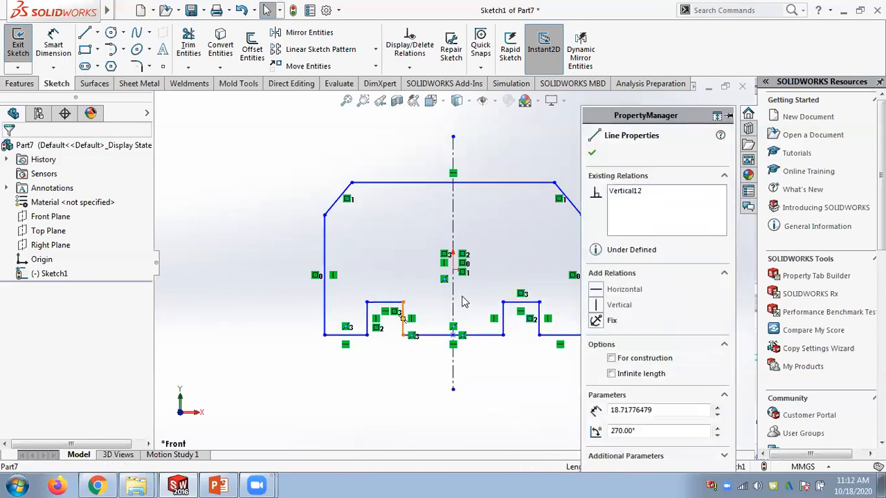
{"action": "left_click", "coordinate": [452, 305], "text": "ctrl"}
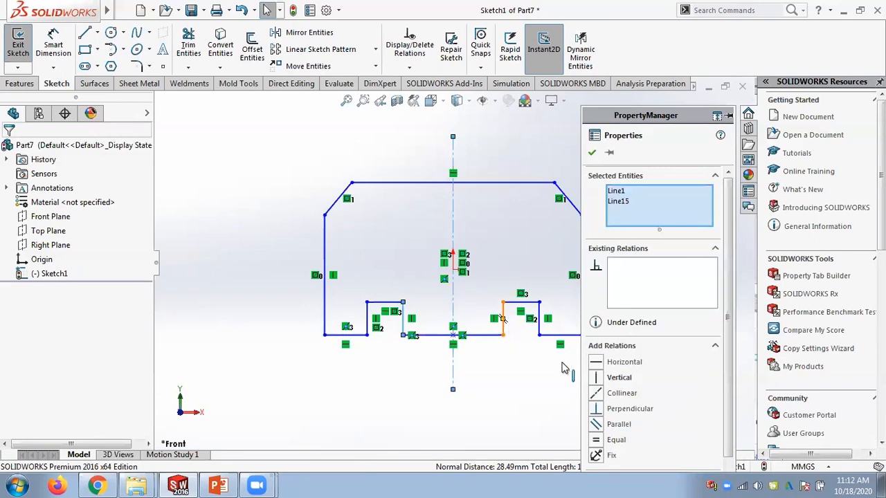
{"action": "left_click", "coordinate": [503, 319]}
{"action": "left_click", "coordinate": [622, 440]}
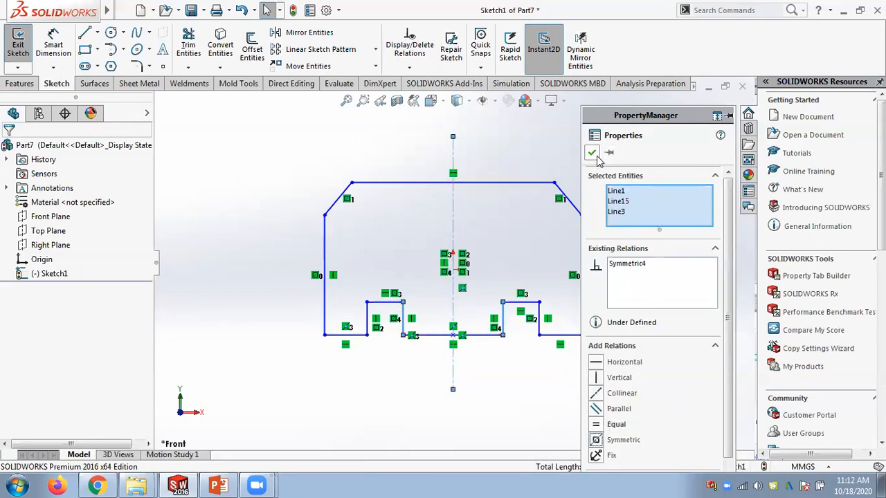
{"action": "left_click", "coordinate": [580, 188]}
Step: Shift the plate's right edge and the right notch's side edges slightly toward the centerline to test the symmetry
{"action": "mouse_move", "coordinate": [586, 253]}
{"action": "left_mouse_down"}
{"action": "mouse_move", "coordinate": [604, 253]}
{"action": "mouse_move", "coordinate": [564, 255]}
{"action": "mouse_move", "coordinate": [580, 262]}
{"action": "left_mouse_up"}
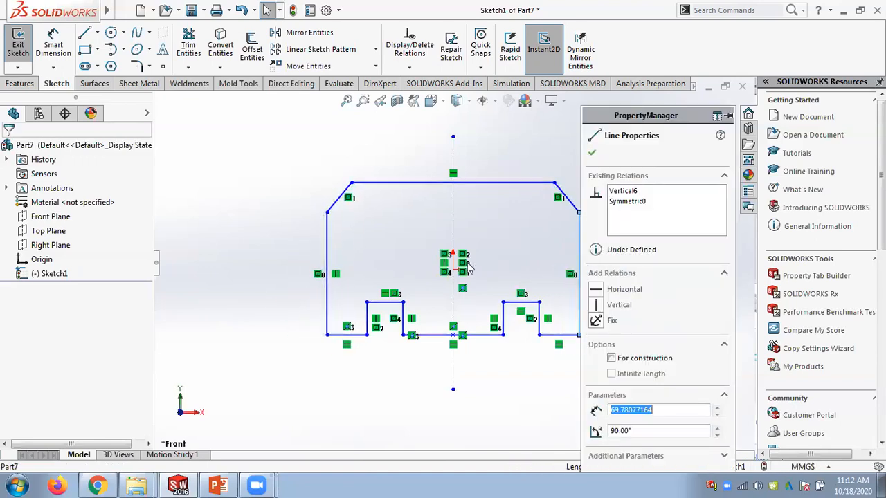
{"action": "left_click", "coordinate": [518, 284]}
{"action": "left_click_drag", "start_coordinate": [502, 317], "coordinate": [534, 325]}
{"action": "left_click", "coordinate": [539, 326]}
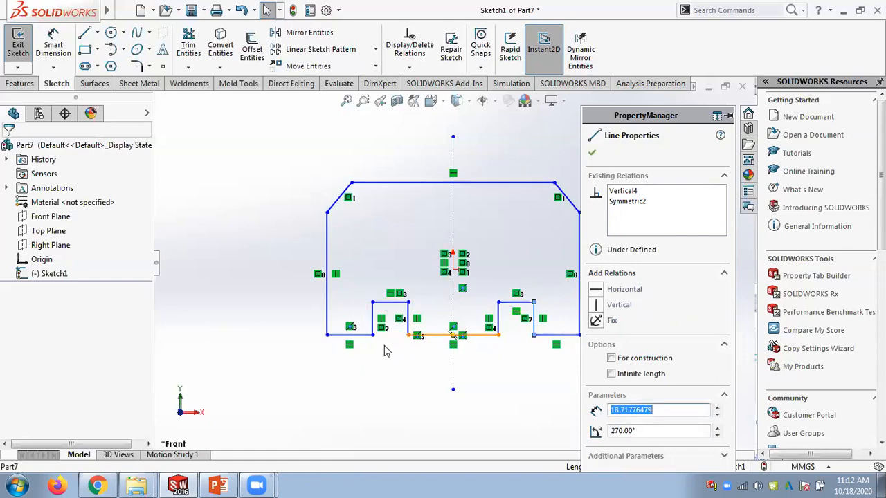
{"action": "left_click", "coordinate": [394, 374]}
{"action": "key", "text": "f"}
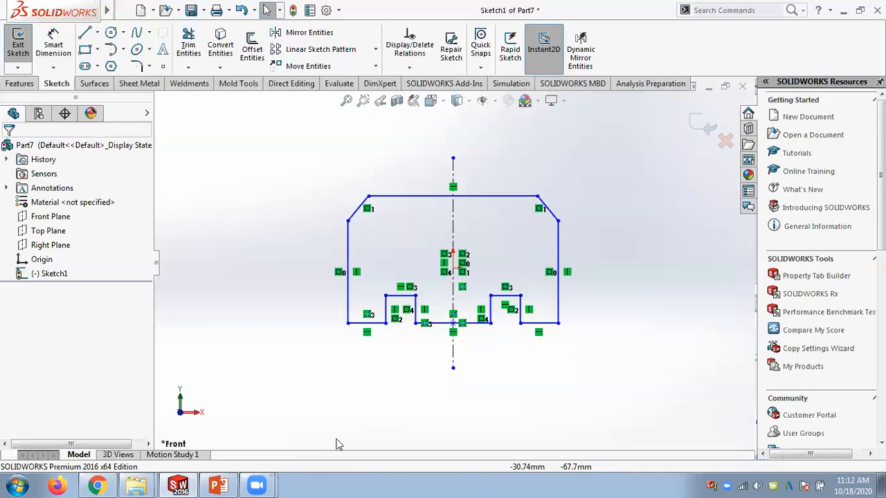
Step: Check the reference drawing, and make the sides and tops of both notches and the two outer bottom segments equal in length
{"action": "left_click", "coordinate": [357, 471]}
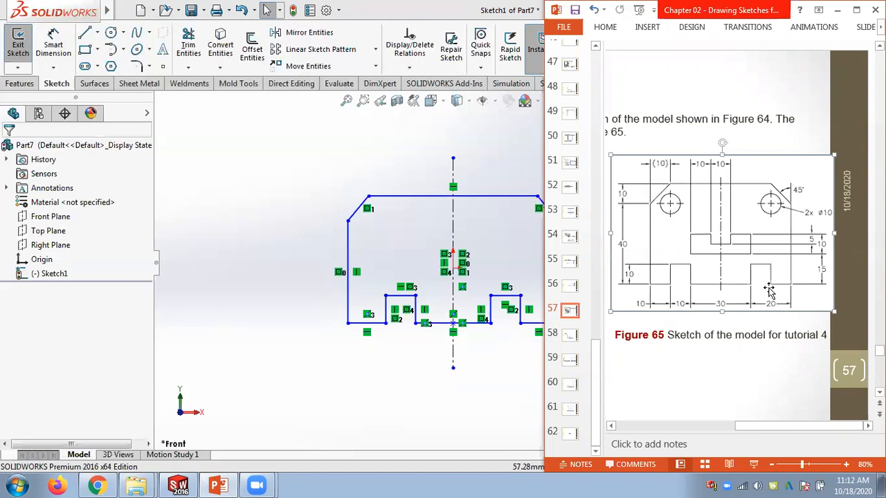
{"action": "left_click", "coordinate": [322, 185]}
{"action": "scroll", "coordinate": [520, 328], "scroll_direction": "up", "scroll_amount": 2}
{"action": "scroll", "coordinate": [522, 328], "scroll_direction": "down", "scroll_amount": 3}
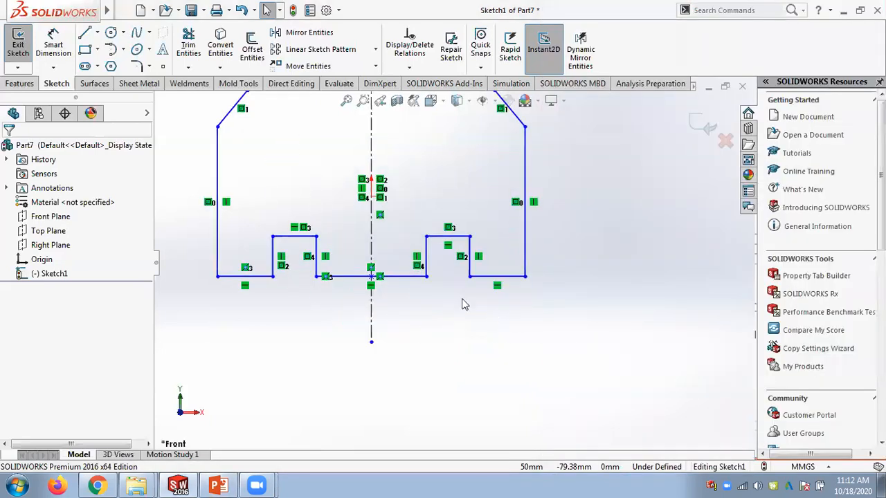
{"action": "left_click", "coordinate": [233, 278]}
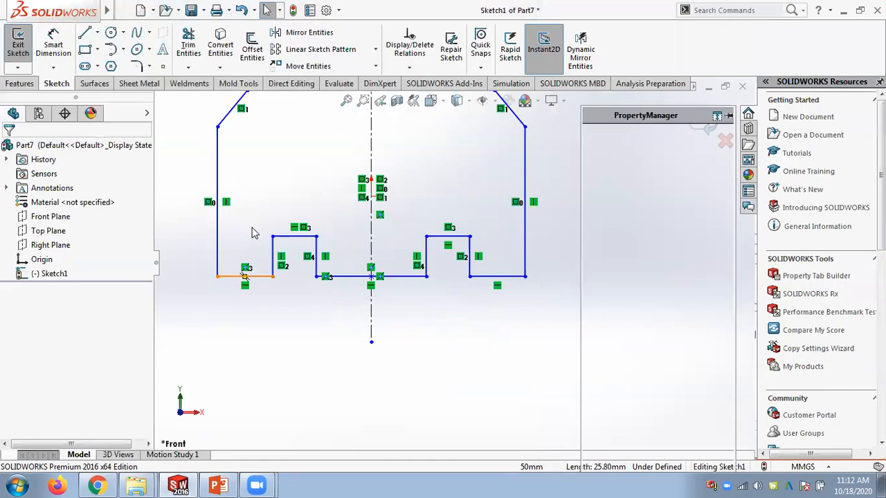
{"action": "left_click", "coordinate": [277, 247]}
{"action": "left_click", "coordinate": [289, 239], "text": "ctrl"}
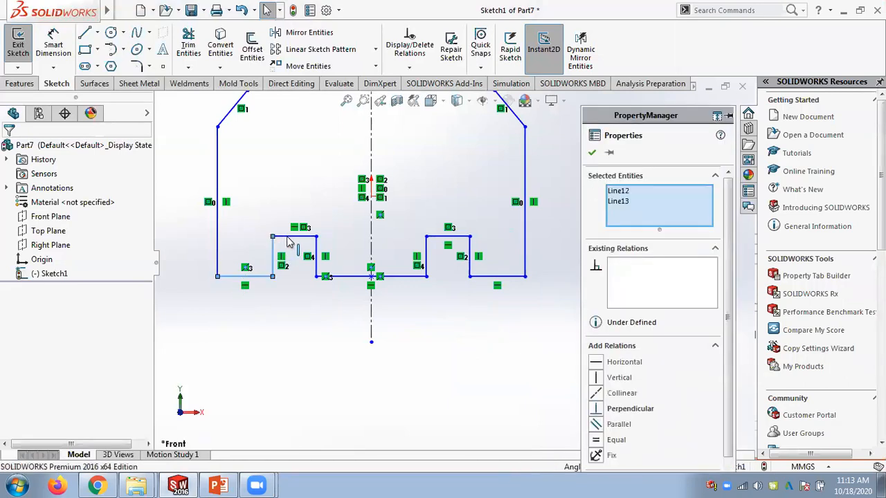
{"action": "left_click", "coordinate": [316, 251], "text": "ctrl"}
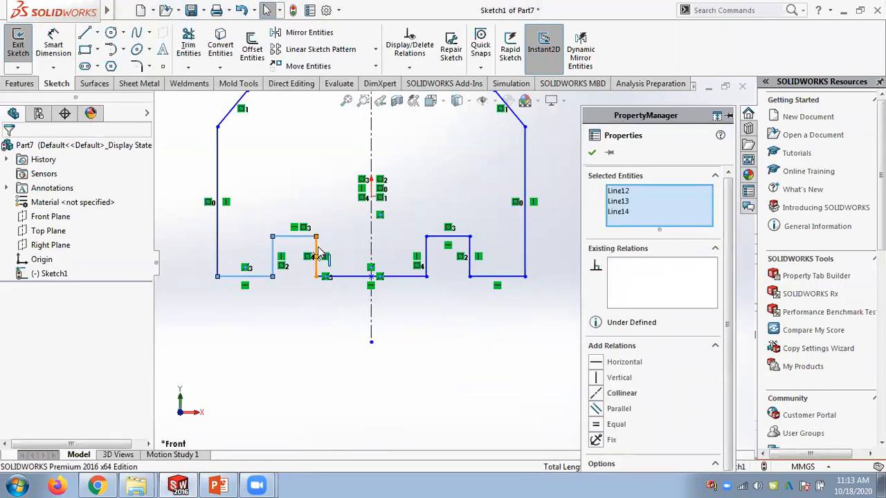
{"action": "left_click", "coordinate": [317, 249], "text": "ctrl"}
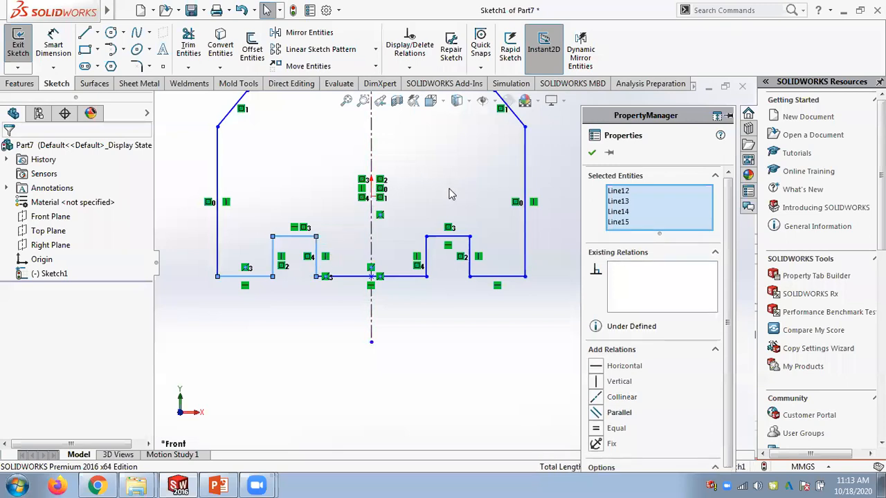
{"action": "left_click", "coordinate": [437, 238], "text": "ctrl"}
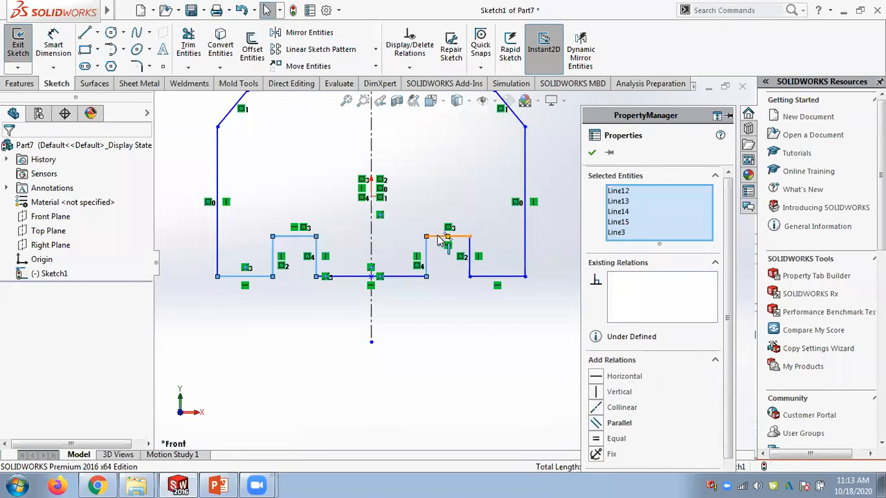
{"action": "left_click", "coordinate": [471, 268], "text": "ctrl"}
{"action": "left_click", "coordinate": [514, 278], "text": "ctrl"}
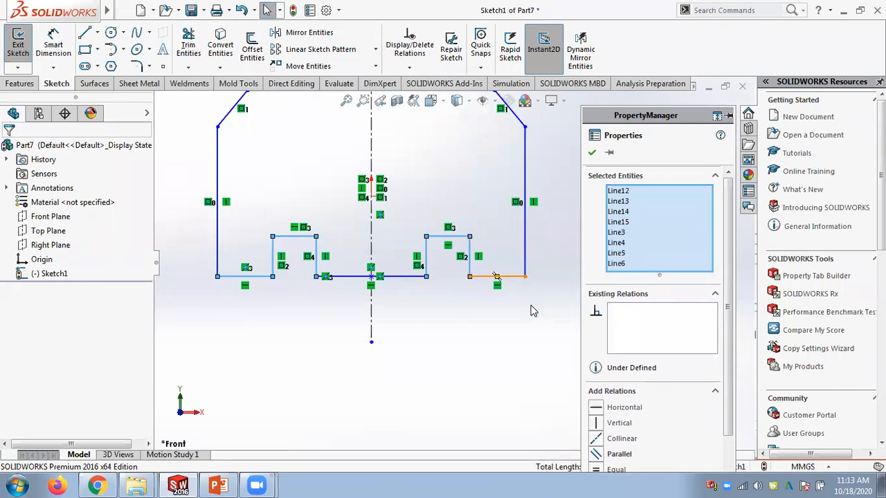
{"action": "left_click", "coordinate": [597, 469]}
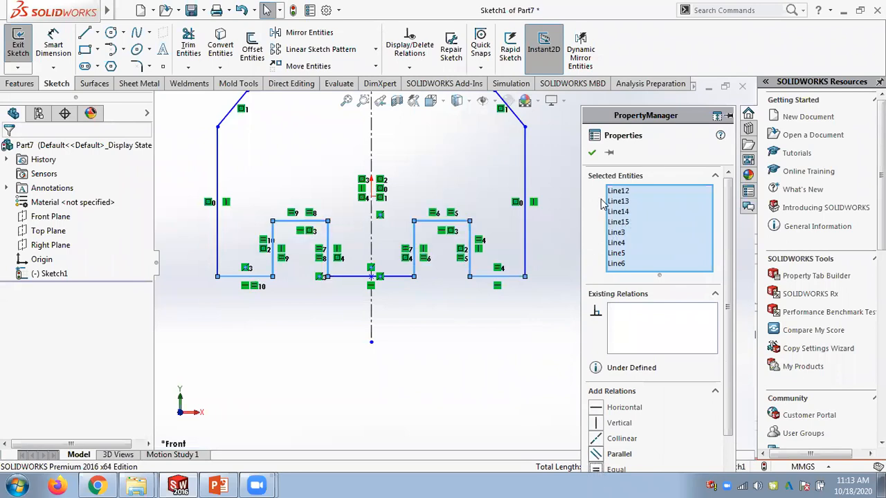
{"action": "left_click", "coordinate": [522, 364]}
Step: Check the reference drawing, and make the plate's left and right vertical edges equal in length
{"action": "scroll", "coordinate": [477, 346], "scroll_direction": "down", "scroll_amount": 5}
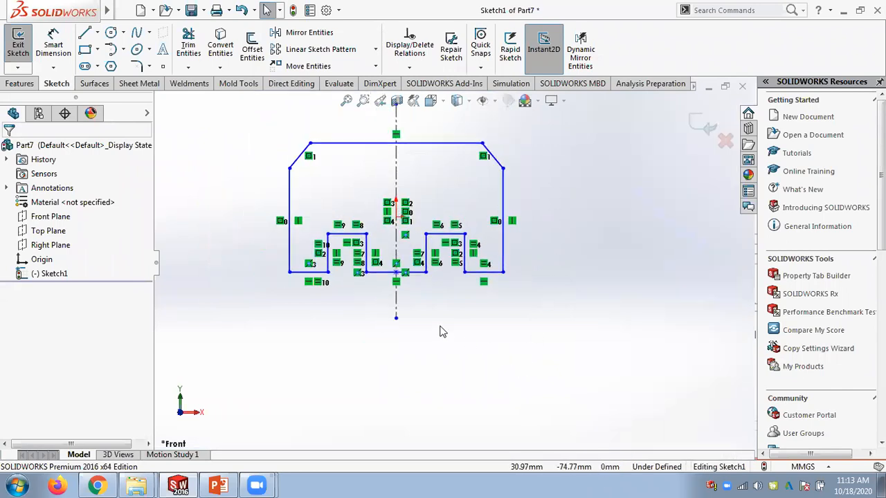
{"action": "scroll", "coordinate": [389, 290], "scroll_direction": "up", "scroll_amount": 4}
{"action": "scroll", "coordinate": [396, 303], "scroll_direction": "down", "scroll_amount": 2}
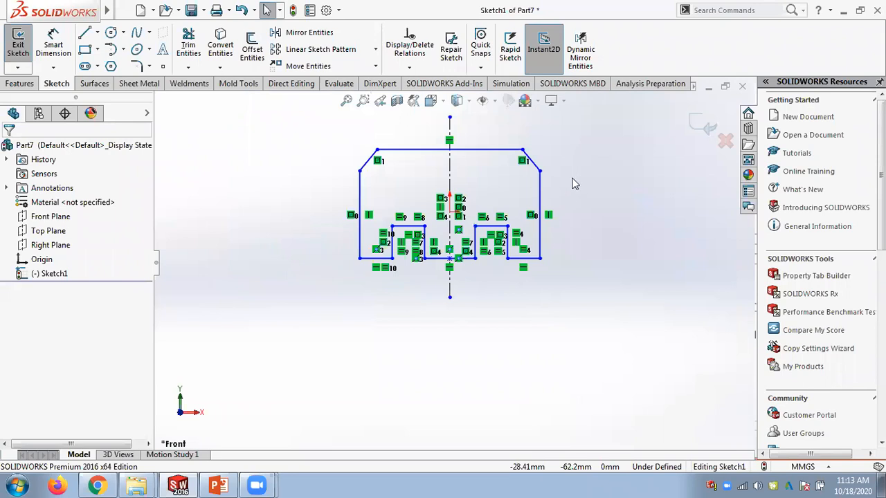
{"action": "scroll", "coordinate": [572, 183], "scroll_direction": "up", "scroll_amount": 1}
{"action": "left_click", "coordinate": [217, 486]}
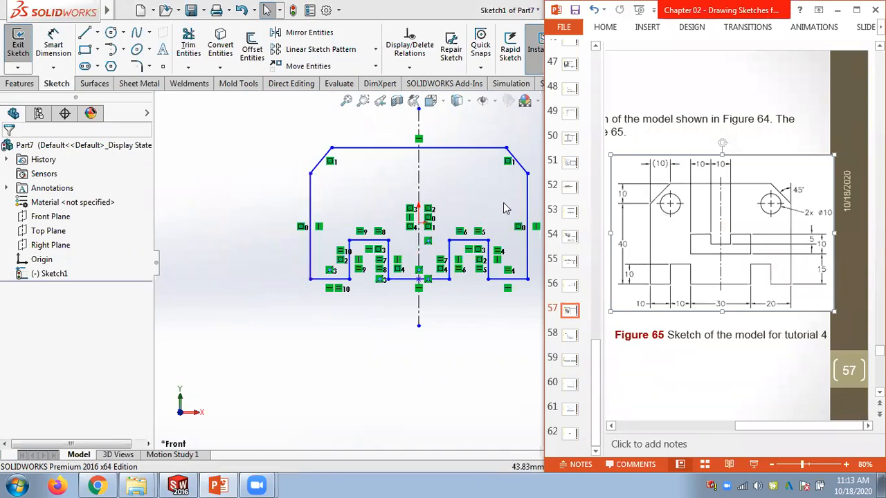
{"action": "left_click", "coordinate": [457, 186]}
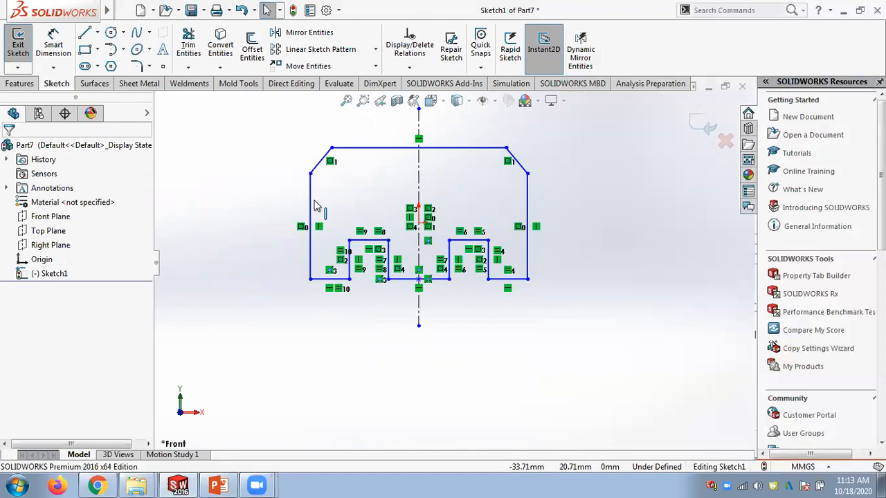
{"action": "left_click", "coordinate": [528, 213]}
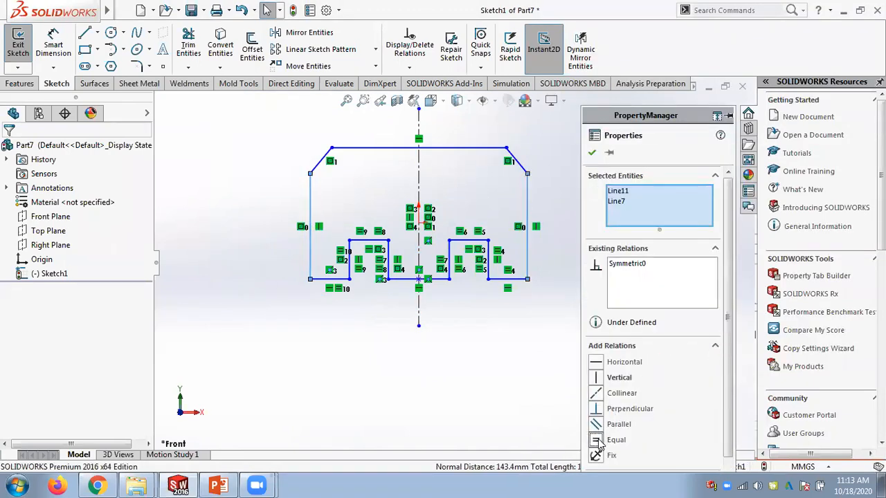
{"action": "left_click", "coordinate": [599, 441]}
{"action": "left_click", "coordinate": [591, 154]}
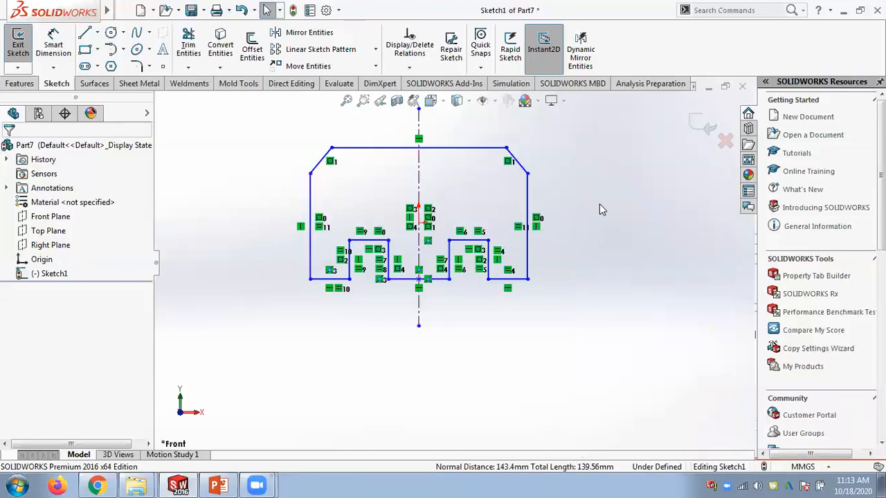
Step: Dimension the middle bottom segment between the two notches as 30 mm, following the reference drawing
{"action": "scroll", "coordinate": [567, 214], "scroll_direction": "up", "scroll_amount": 1}
{"action": "scroll", "coordinate": [554, 242], "scroll_direction": "down", "scroll_amount": 2}
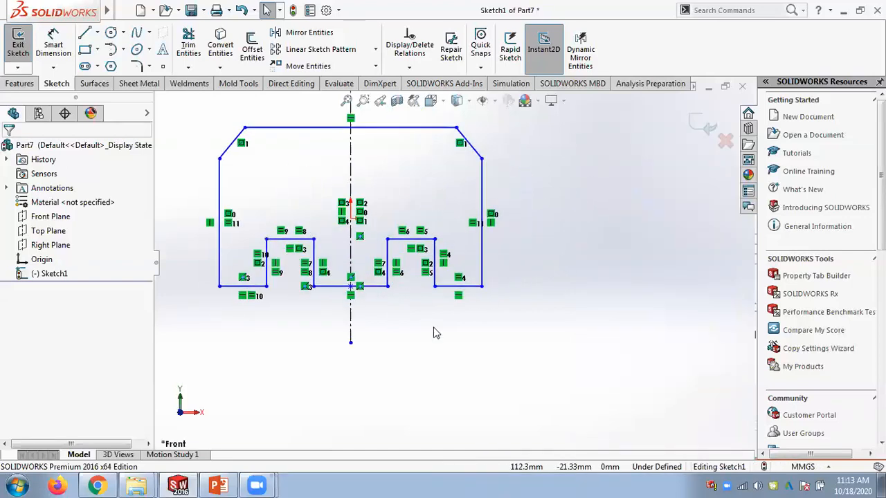
{"action": "left_click", "coordinate": [218, 485]}
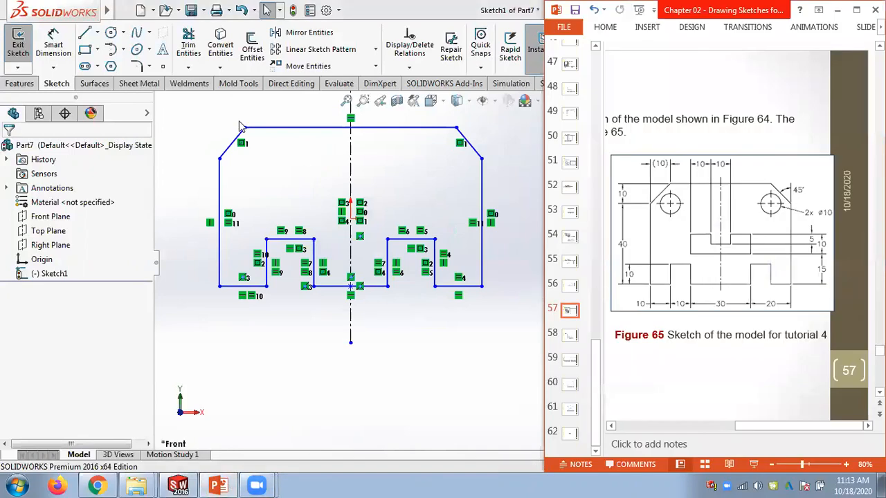
{"action": "left_click", "coordinate": [59, 41]}
{"action": "left_click", "coordinate": [337, 295]}
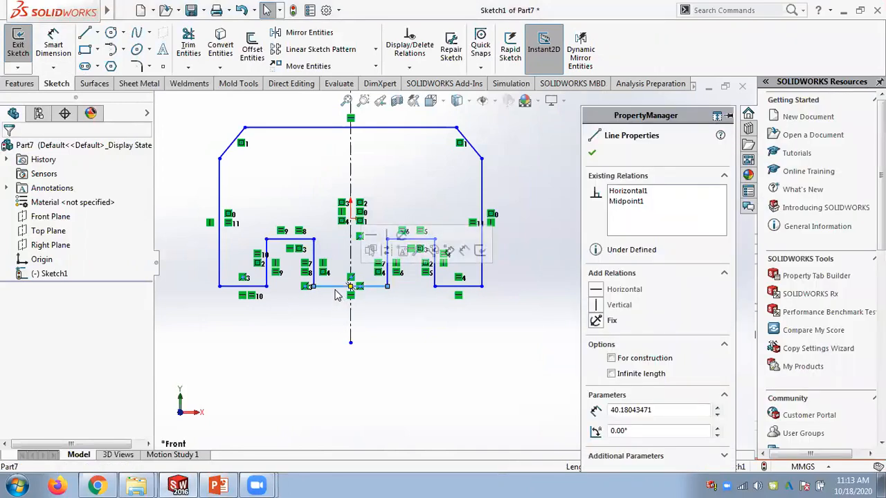
{"action": "left_click", "coordinate": [59, 45]}
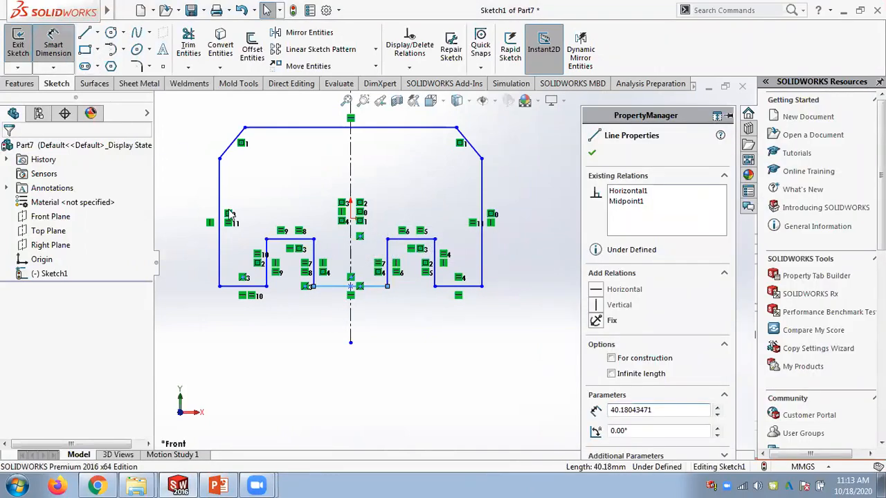
{"action": "left_click", "coordinate": [337, 286]}
{"action": "left_click", "coordinate": [337, 315]}
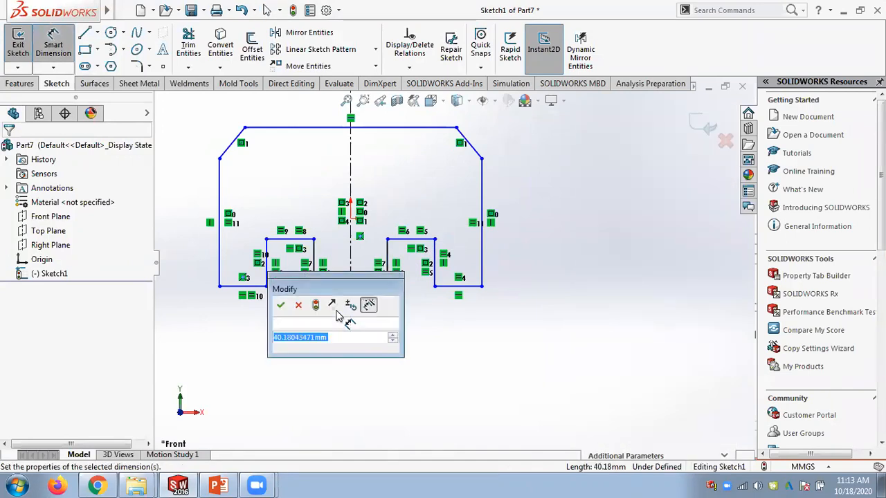
{"action": "type", "text": "30"}
{"action": "key", "text": "Return"}
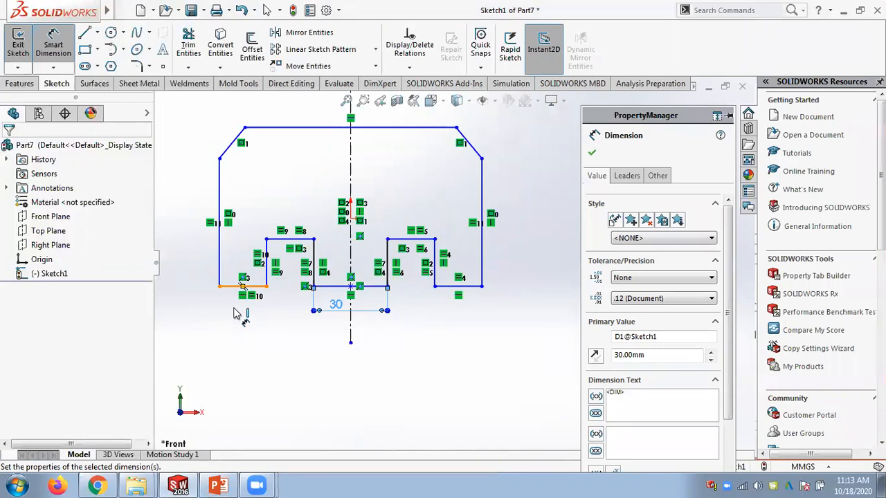
Step: Dimension the left outer bottom segment as 10 mm
{"action": "left_click", "coordinate": [239, 287]}
{"action": "left_click", "coordinate": [242, 329]}
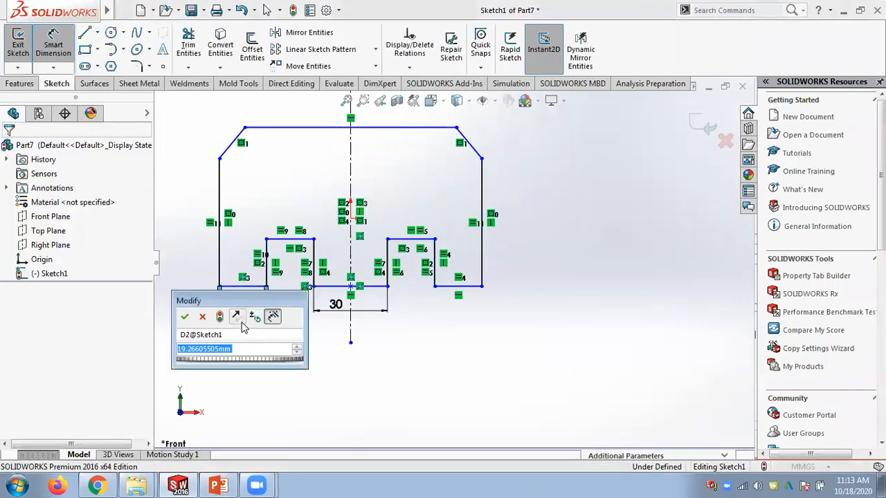
{"action": "type", "text": "10"}
{"action": "key", "text": "Return"}
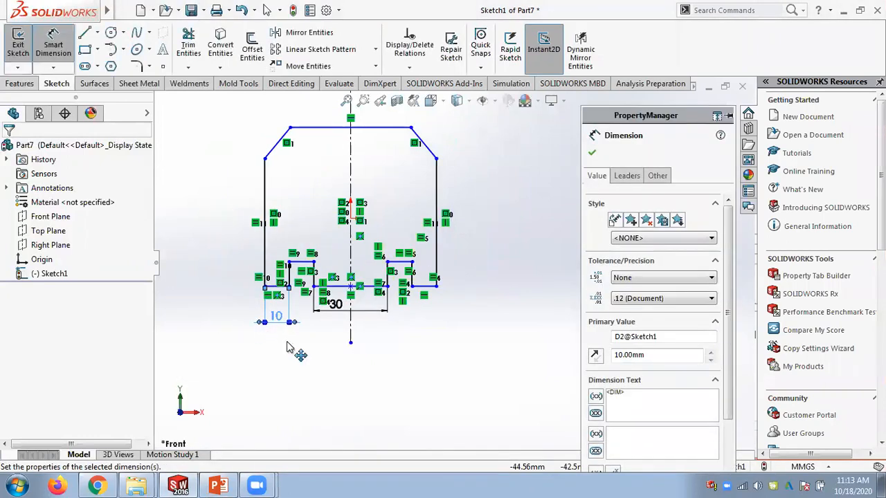
Step: Check the reference drawing and dimension the plate's left vertical edge as 40 mm
{"action": "left_click", "coordinate": [218, 485]}
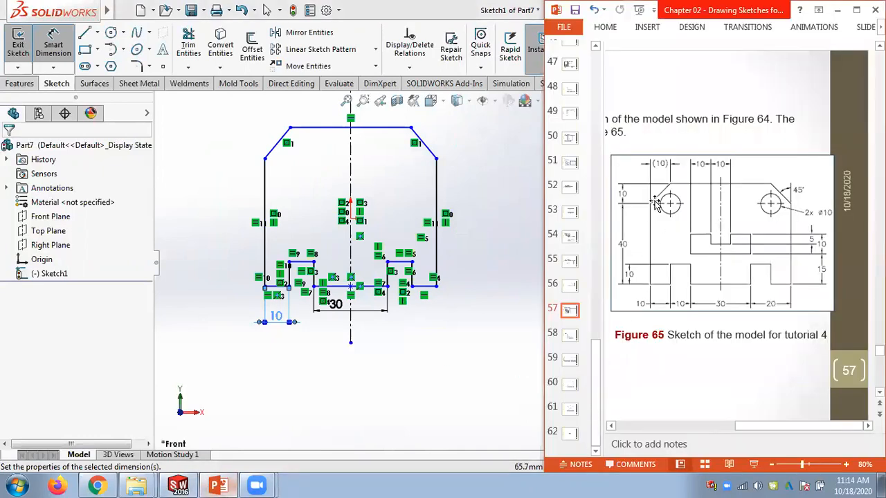
{"action": "left_click", "coordinate": [265, 208]}
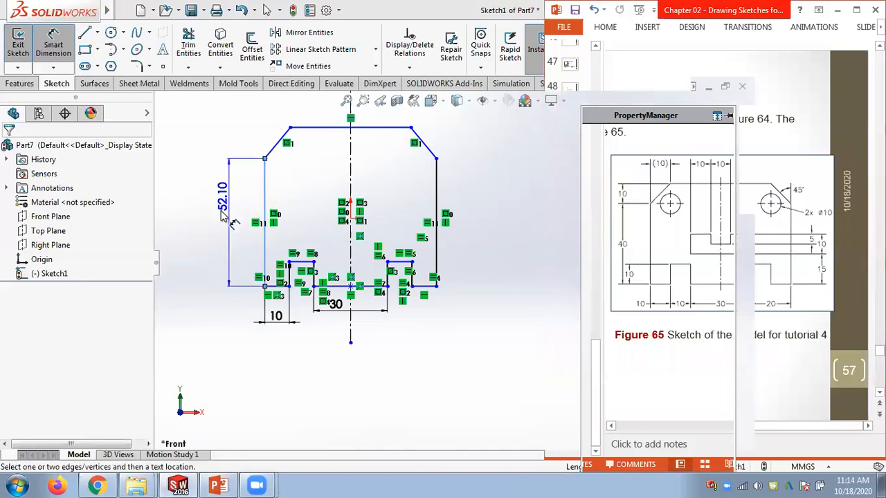
{"action": "left_click", "coordinate": [220, 217]}
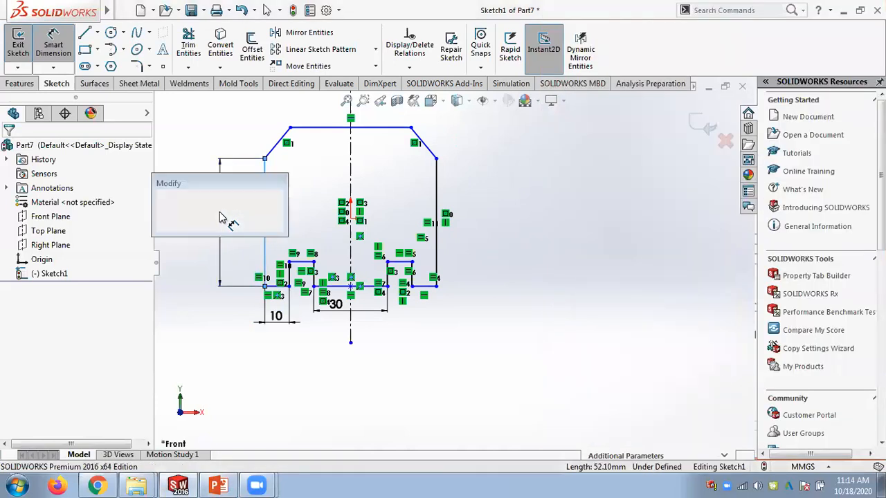
{"action": "type", "text": "40"}
{"action": "key", "text": "Return"}
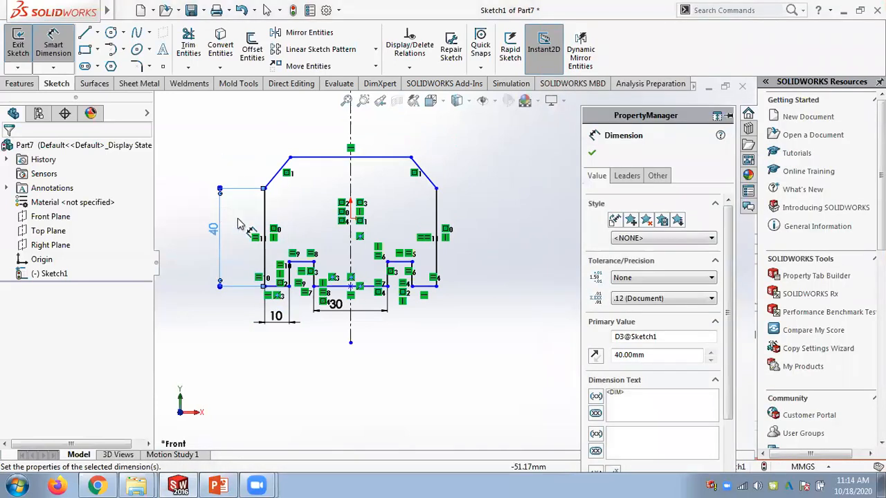
Step: Dimension the vertical distance from the top edge to the left chamfer's lower corner as 10 mm, following the reference drawing
{"action": "left_click", "coordinate": [217, 485]}
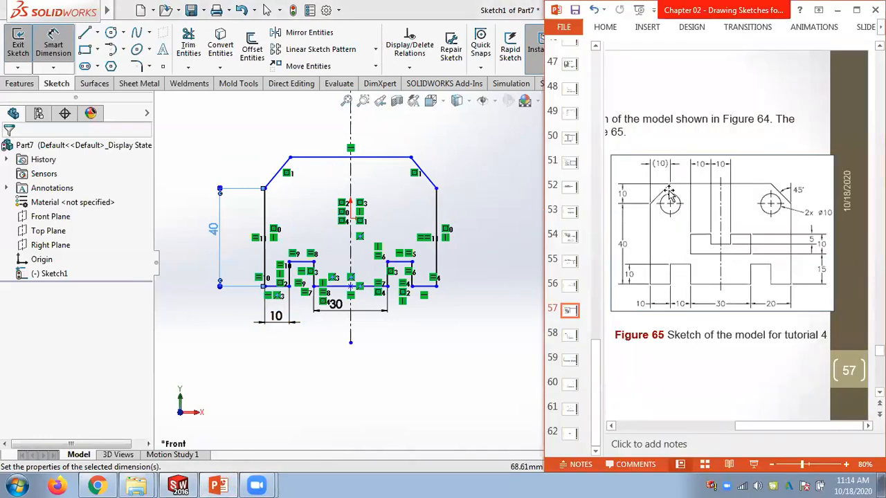
{"action": "left_click", "coordinate": [321, 157]}
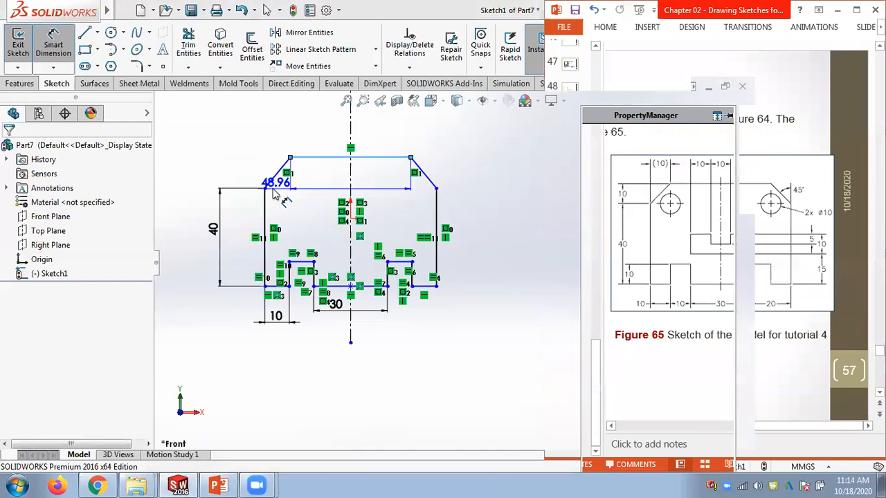
{"action": "left_click", "coordinate": [265, 188]}
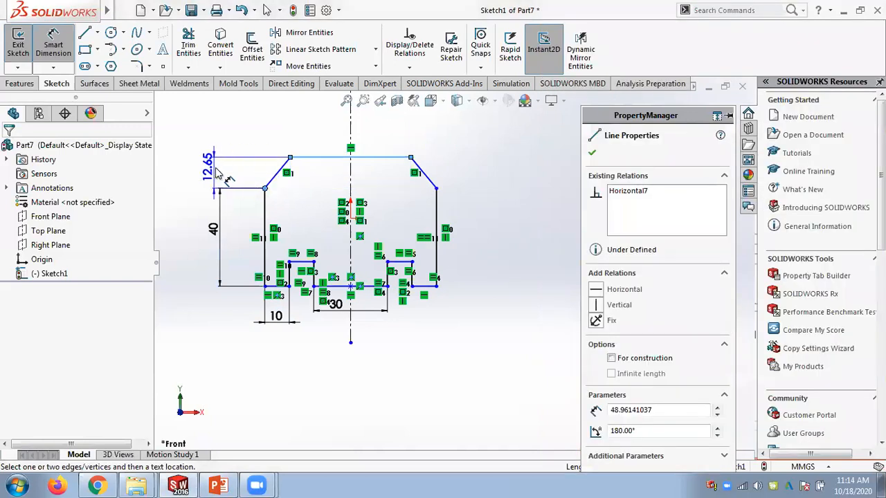
{"action": "left_click", "coordinate": [229, 177]}
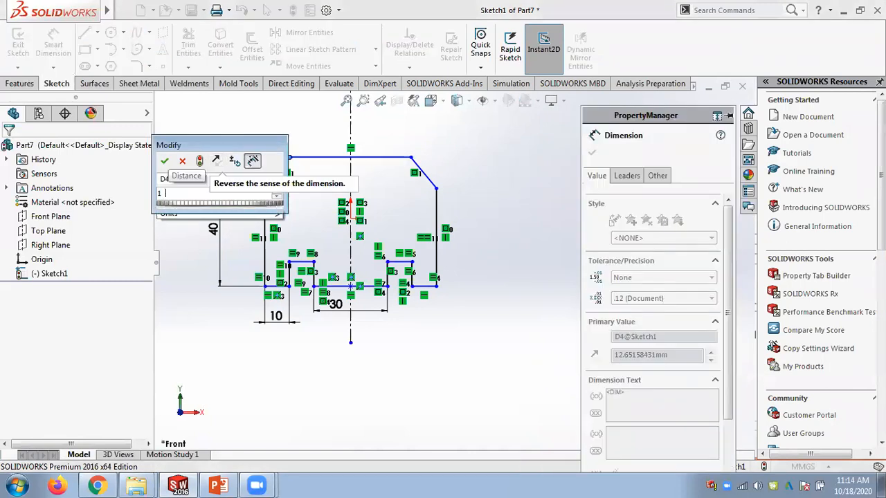
{"action": "type", "text": "10"}
{"action": "key", "text": "Return"}
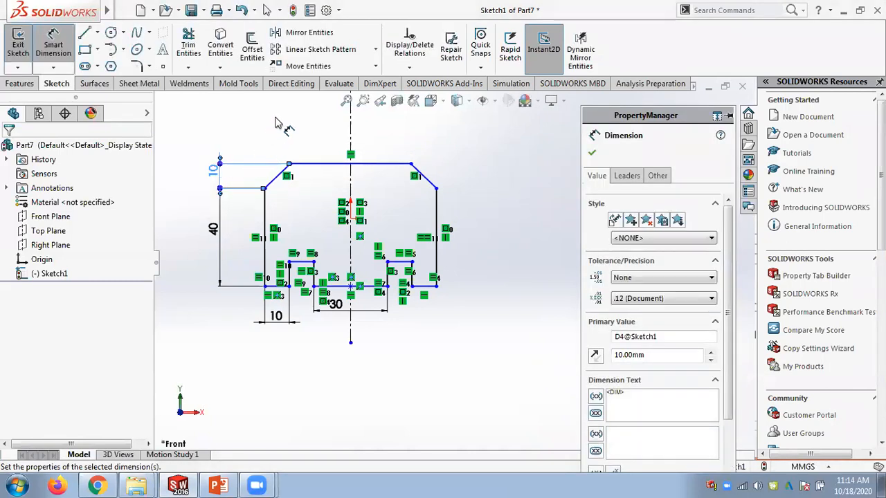
Step: Dimension the right chamfer's angle from the vertical as 45°
{"action": "left_click", "coordinate": [218, 486]}
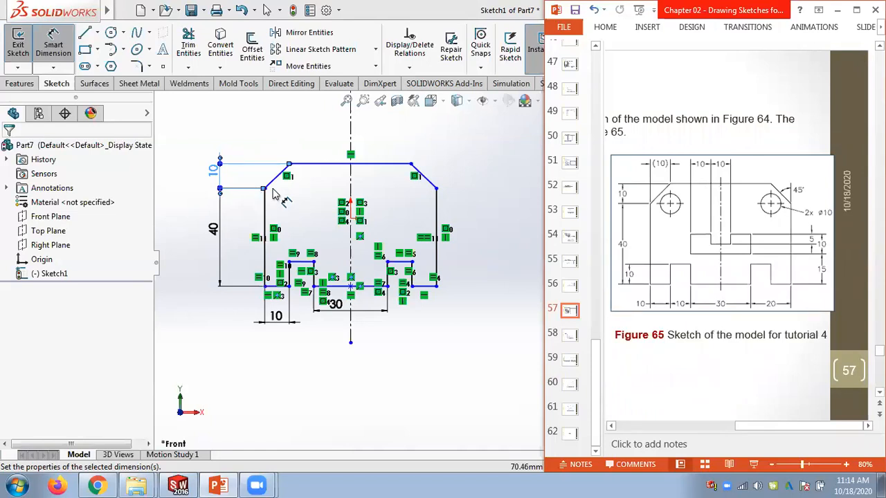
{"action": "key", "text": "Page_Down"}
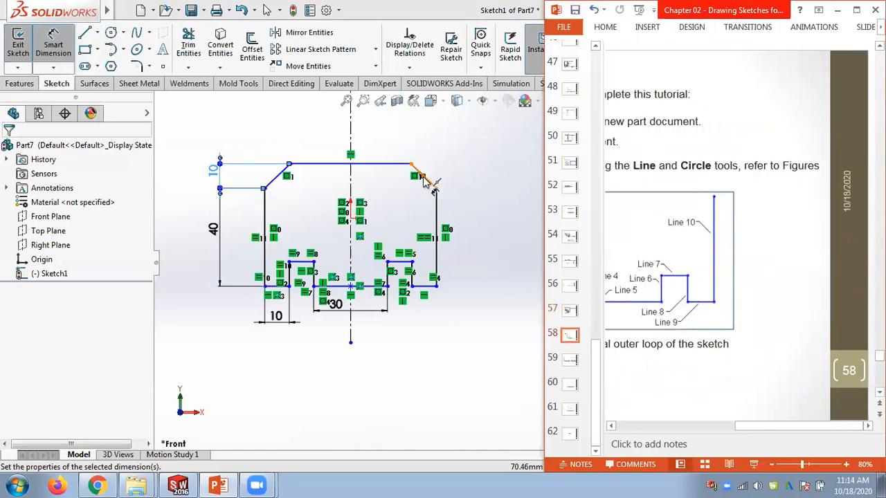
{"action": "left_click", "coordinate": [430, 185]}
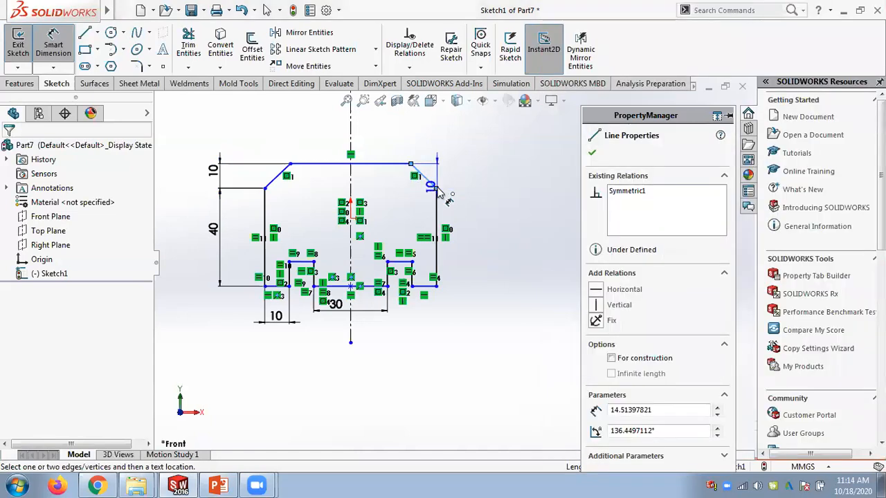
{"action": "left_click", "coordinate": [436, 188]}
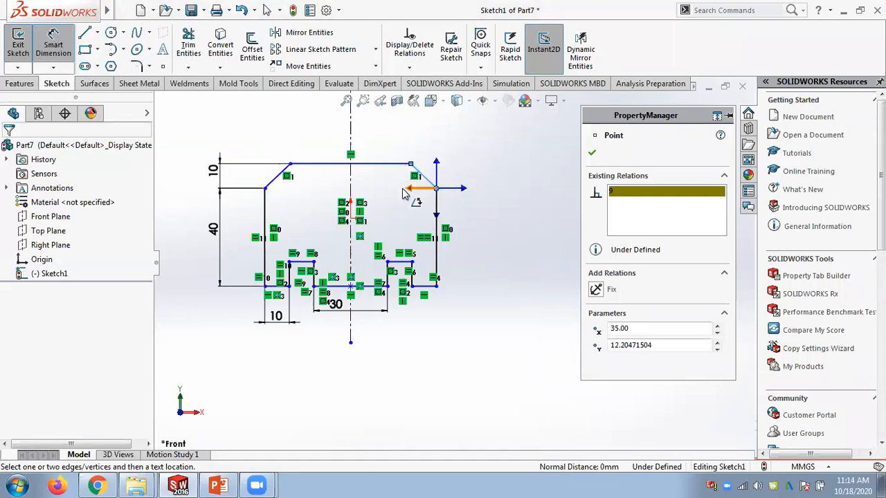
{"action": "left_click", "coordinate": [436, 164]}
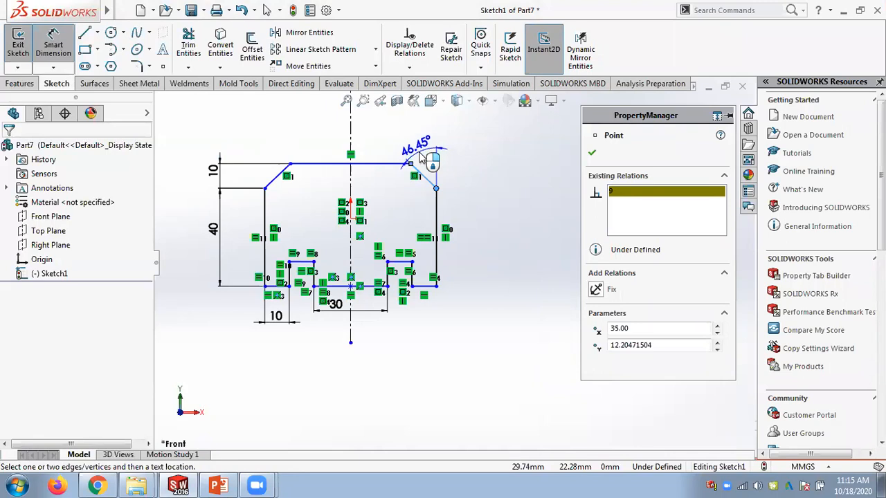
{"action": "left_click", "coordinate": [418, 153]}
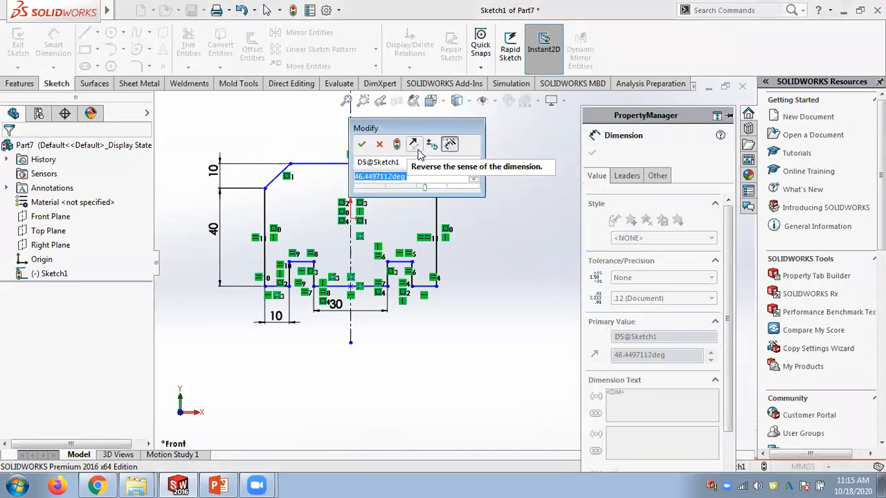
{"action": "type", "text": "45"}
{"action": "key", "text": "Return"}
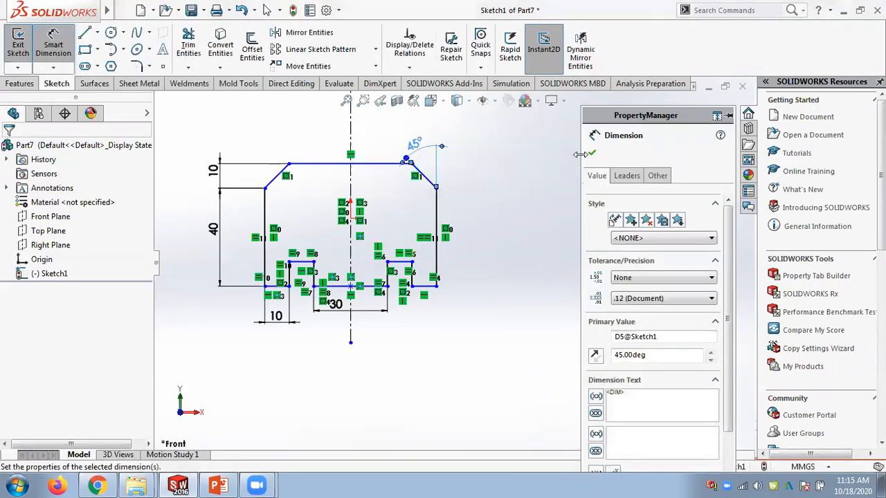
{"action": "key", "text": "Escape"}
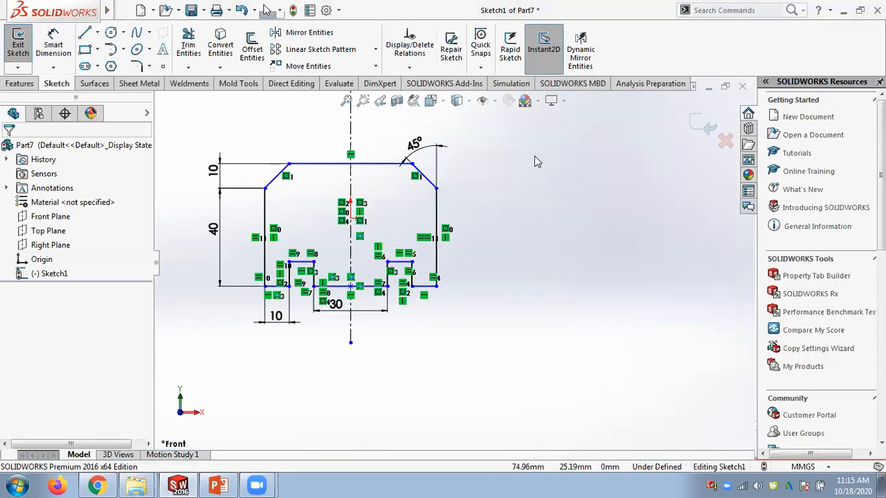
Step: Undo the last three dimension edits, redo two of them, and delete the right chamfer's angle dimension
{"action": "key", "text": "ctrl+z"}
{"action": "key", "text": "ctrl+z"}
{"action": "key", "text": "ctrl+z"}
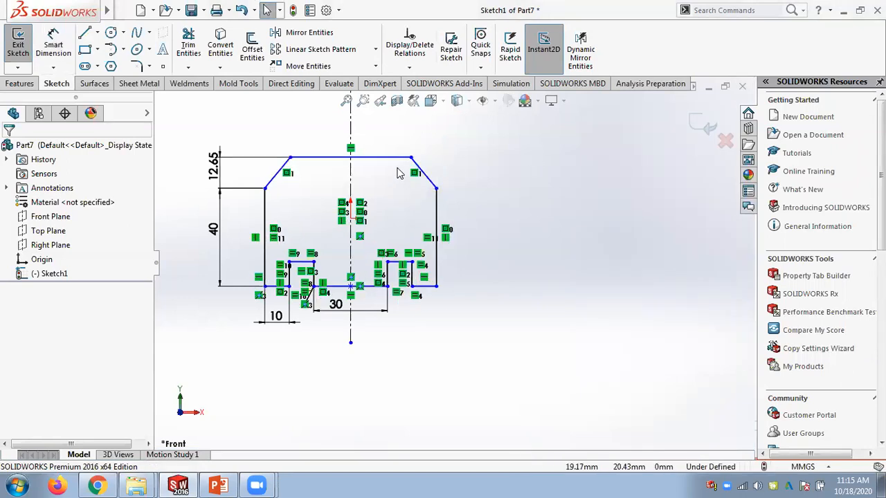
{"action": "key", "text": "ctrl+y"}
{"action": "key", "text": "ctrl+y"}
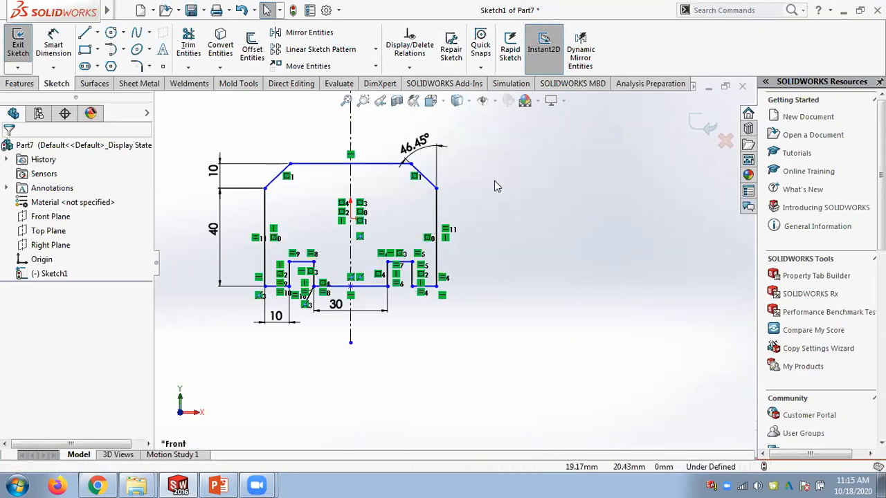
{"action": "scroll", "coordinate": [451, 154], "scroll_direction": "down", "scroll_amount": 2}
{"action": "left_click", "coordinate": [426, 162]}
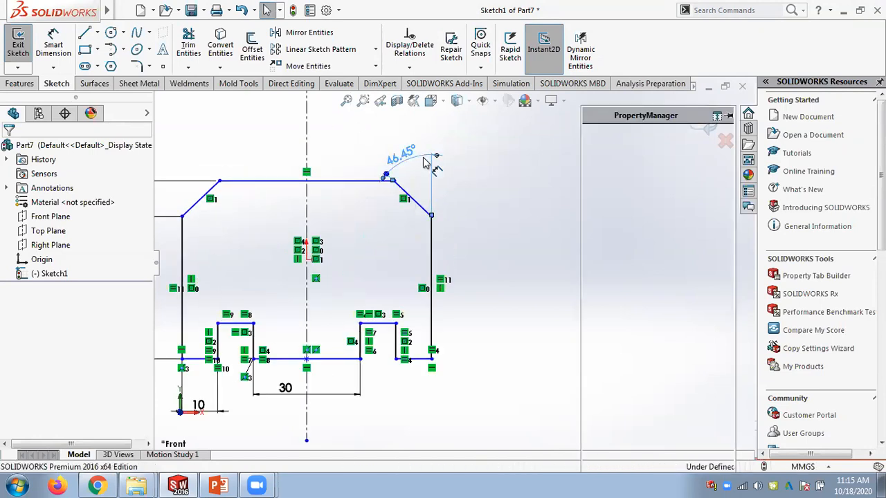
{"action": "key", "text": "Delete"}
Step: Dimension the right chamfer's angle from the vertical as 45° and fit the sketch in the view
{"action": "left_click", "coordinate": [53, 45]}
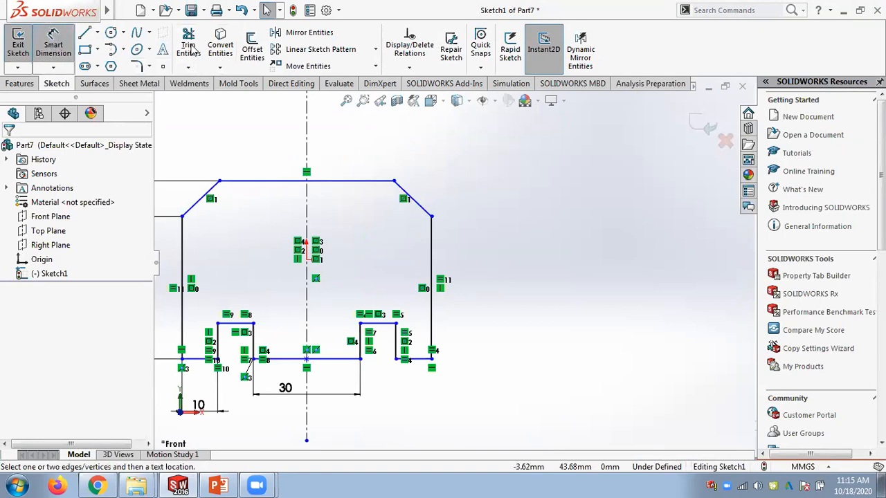
{"action": "left_click", "coordinate": [53, 68]}
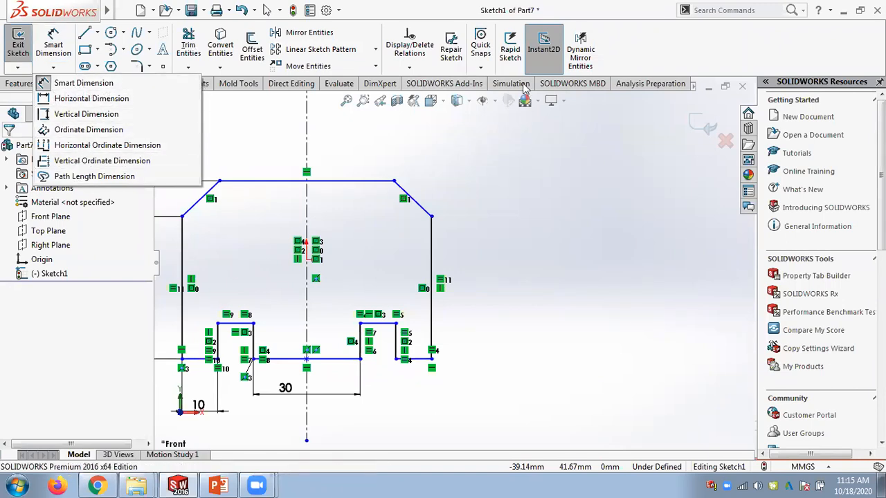
{"action": "left_click", "coordinate": [523, 84]}
{"action": "left_click", "coordinate": [424, 211]}
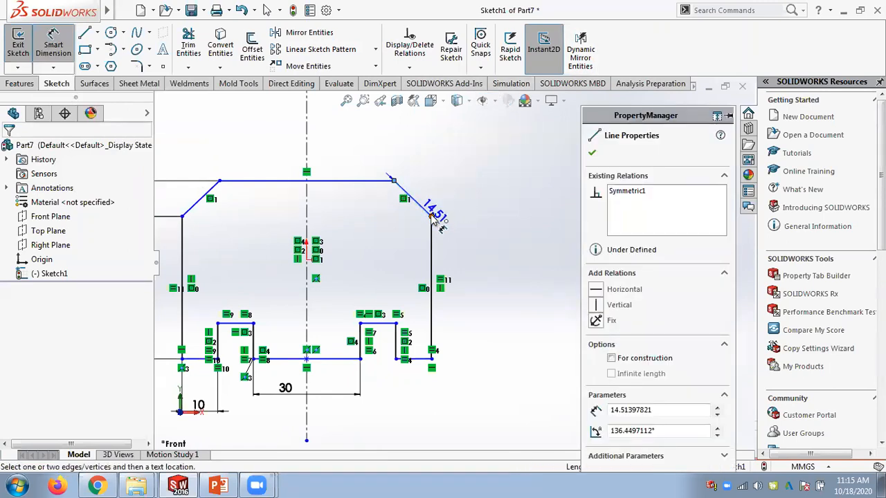
{"action": "left_click", "coordinate": [431, 217]}
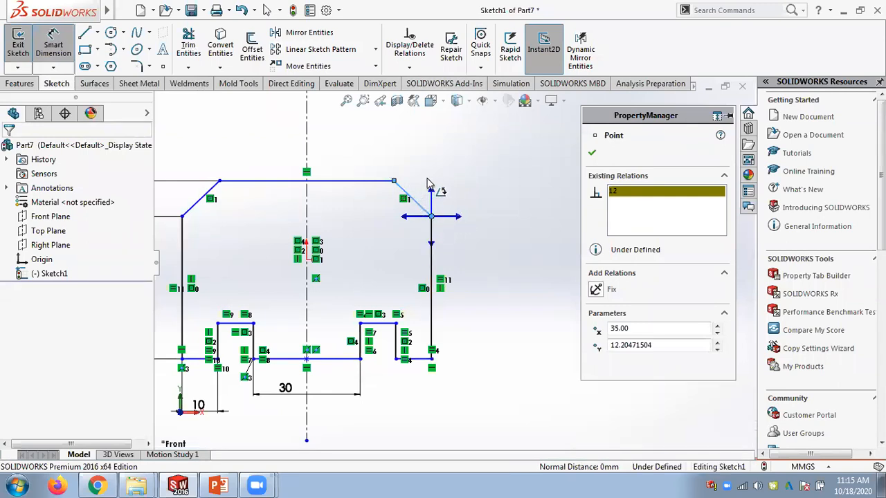
{"action": "left_click", "coordinate": [431, 195]}
{"action": "left_click", "coordinate": [397, 147]}
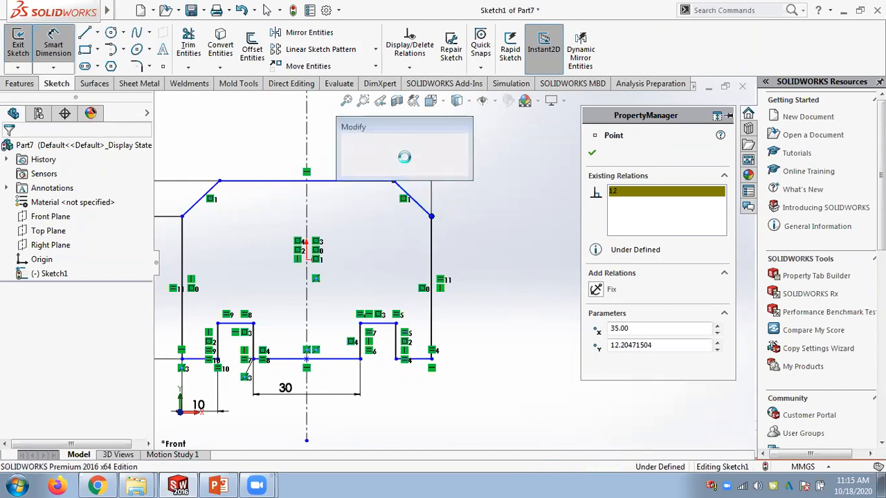
{"action": "type", "text": "45"}
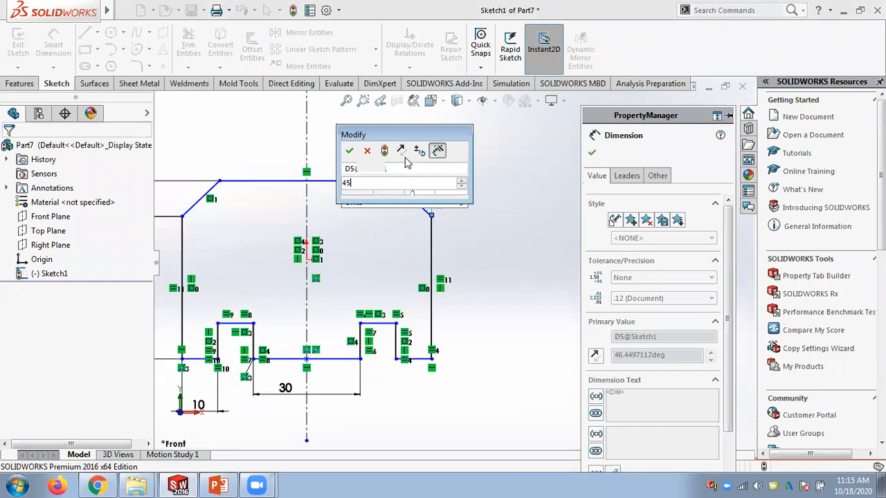
{"action": "key", "text": "Return"}
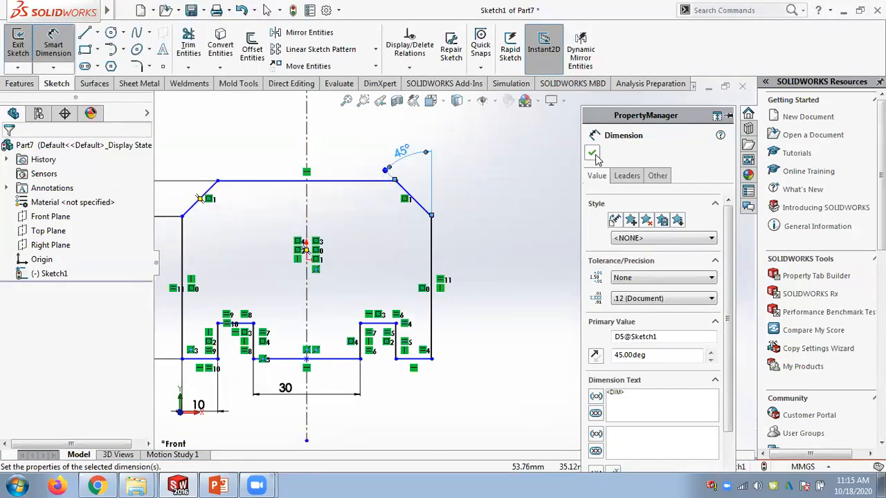
{"action": "left_click", "coordinate": [593, 153]}
{"action": "key", "text": "f"}
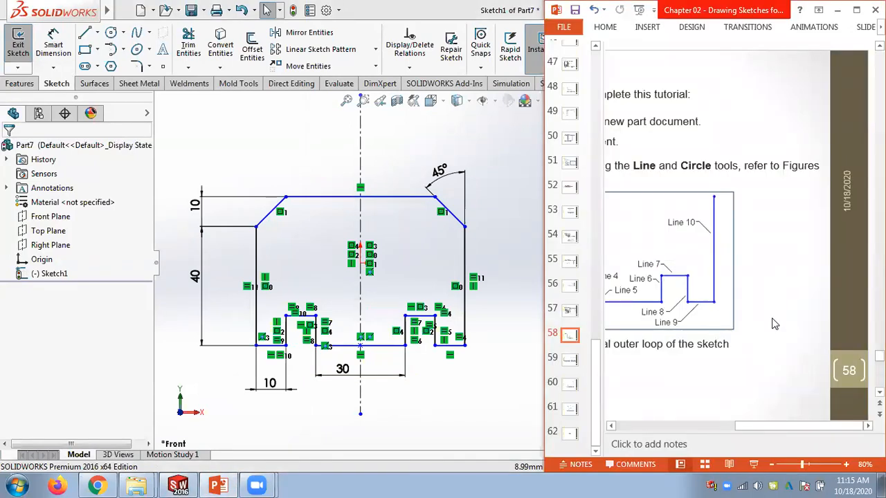
Step: Consult the Figure 65 reference drawing and try to dimension the left chamfer's horizontal width between its two endpoints
{"action": "left_click_drag", "start_coordinate": [760, 429], "coordinate": [734, 428]}
{"action": "scroll", "coordinate": [817, 353], "scroll_direction": "up", "scroll_amount": 2}
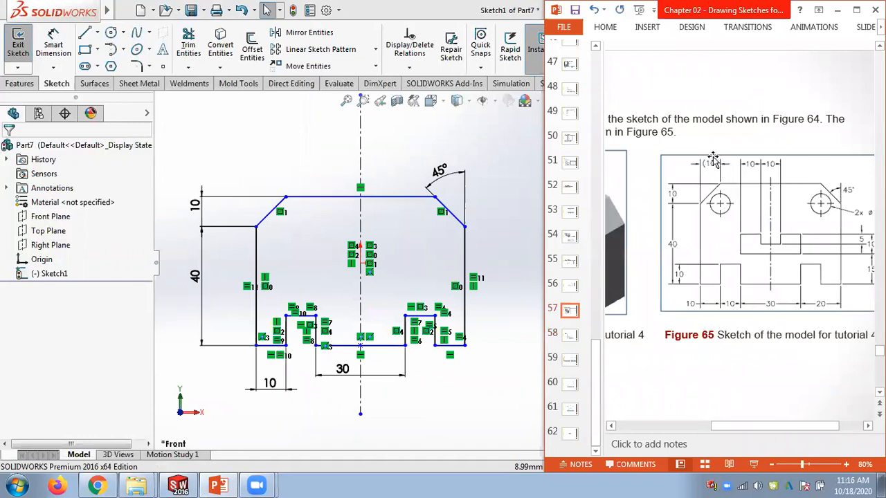
{"action": "left_click", "coordinate": [57, 53]}
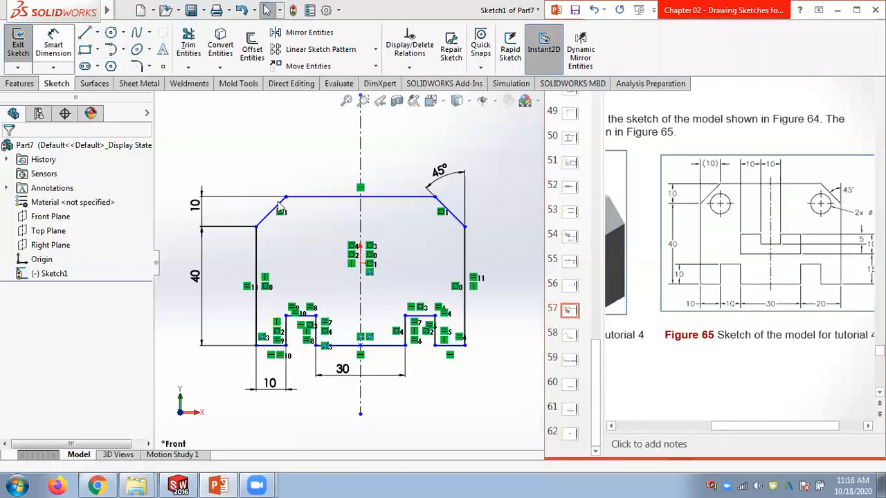
{"action": "left_click", "coordinate": [256, 226]}
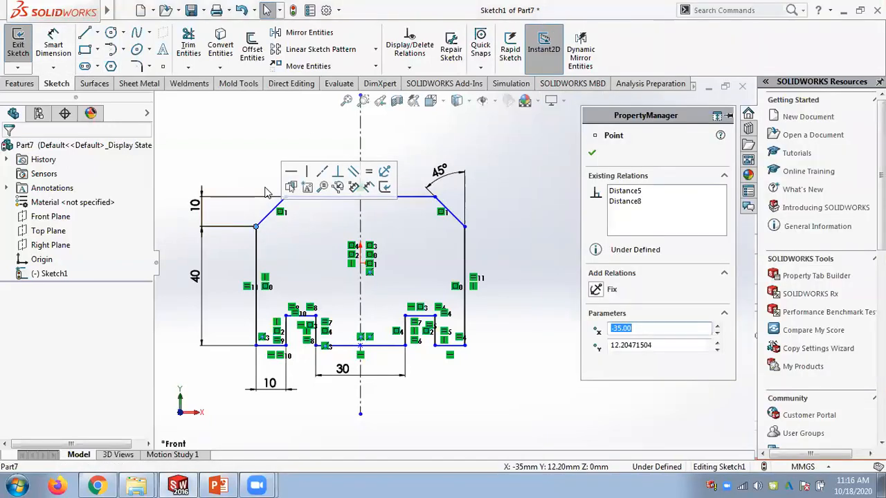
{"action": "left_click", "coordinate": [53, 45]}
{"action": "left_click", "coordinate": [287, 198]}
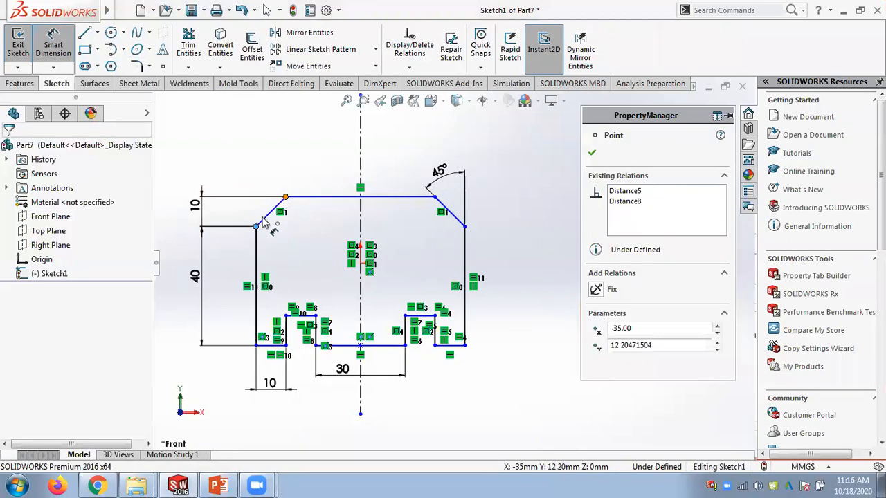
{"action": "left_click", "coordinate": [270, 174]}
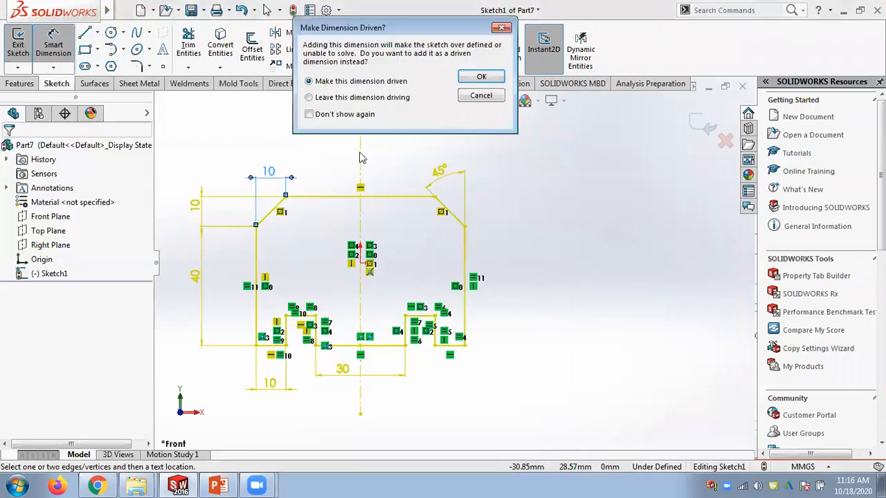
{"action": "left_click", "coordinate": [483, 96]}
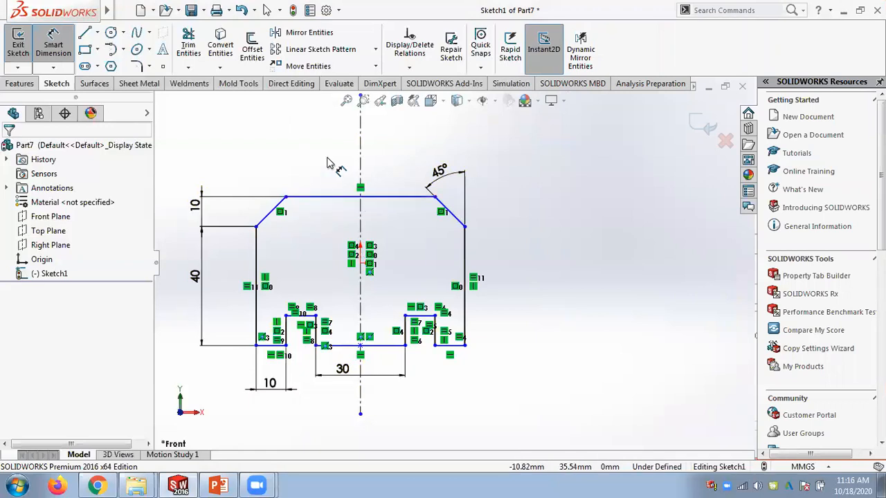
Step: Check the reference drawing again and try to dimension the length of the plate's top edge
{"action": "left_click", "coordinate": [218, 485]}
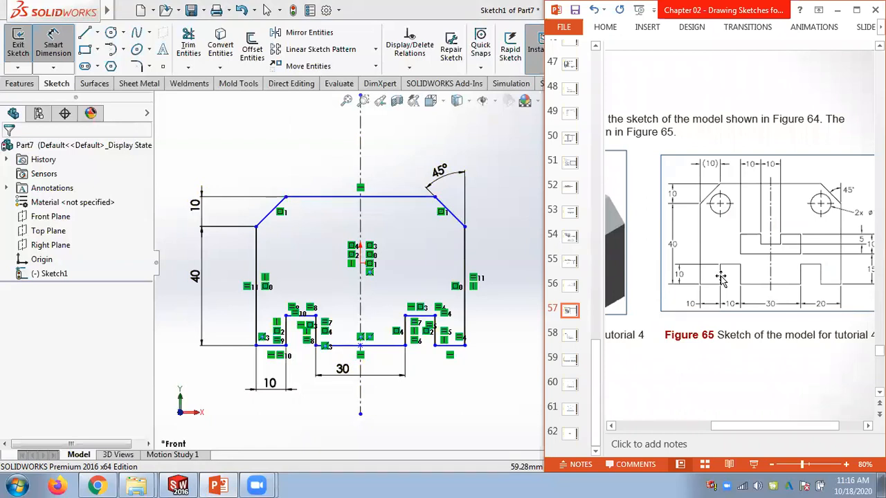
{"action": "left_click", "coordinate": [337, 198]}
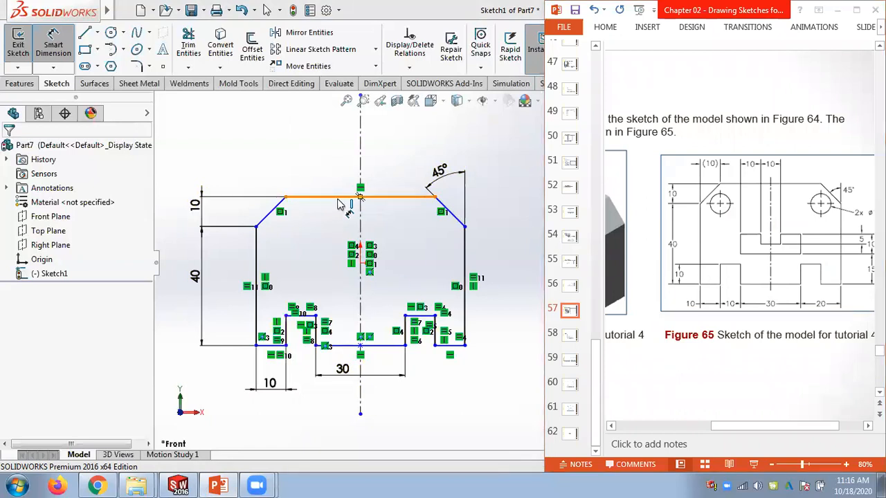
{"action": "left_click", "coordinate": [341, 174]}
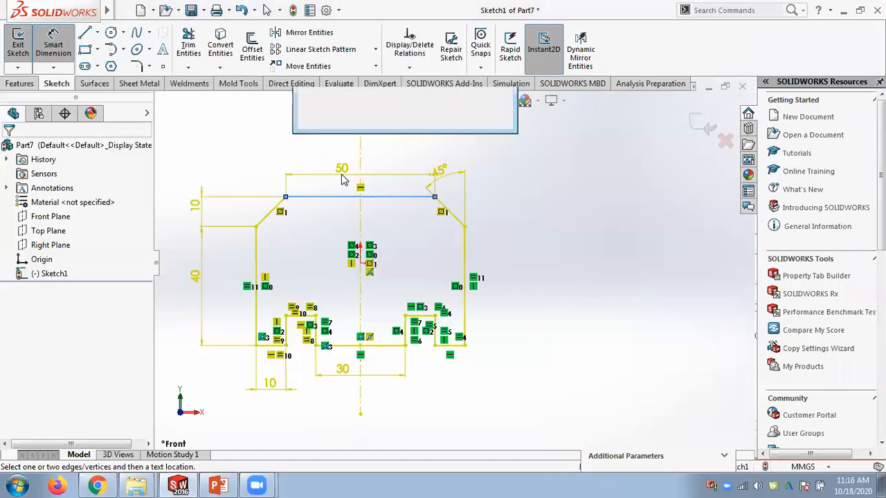
{"action": "left_click", "coordinate": [480, 95]}
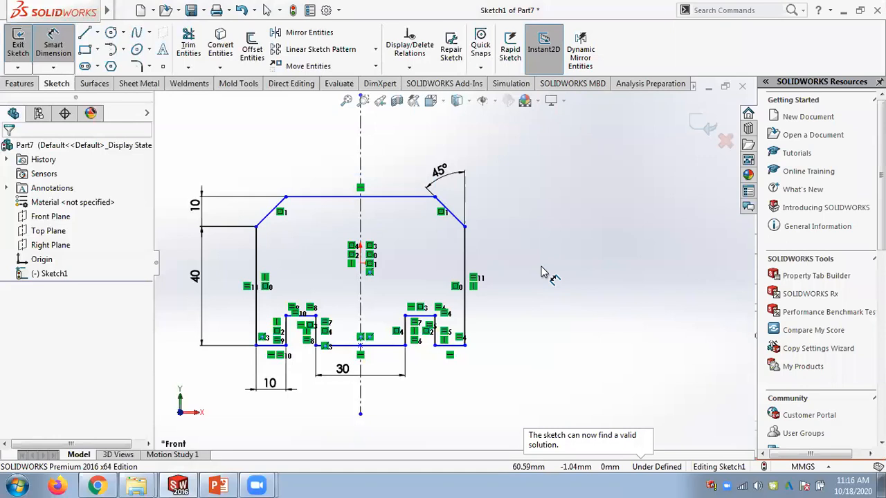
{"action": "key", "text": "Escape"}
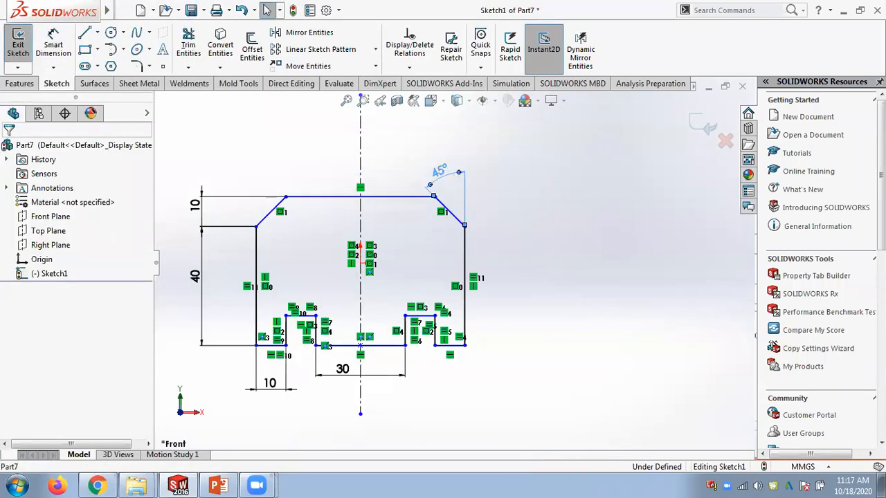
{"action": "double_click", "coordinate": [455, 176]}
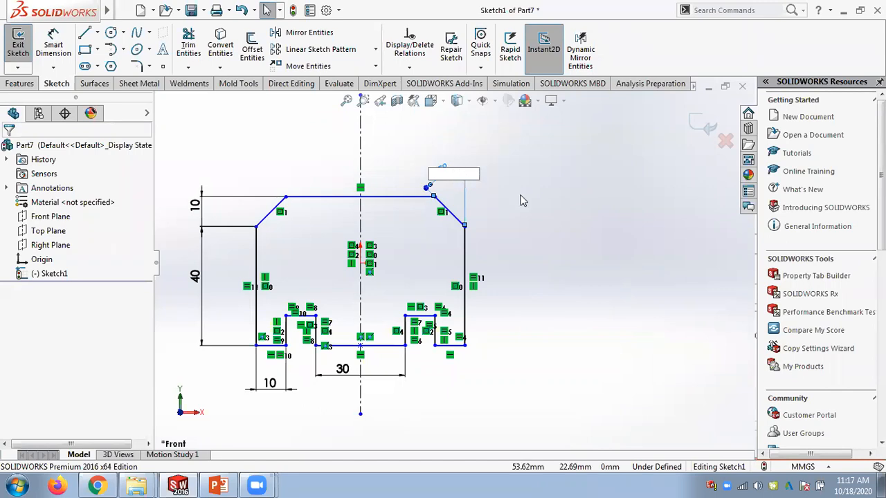
{"action": "left_click", "coordinate": [438, 182]}
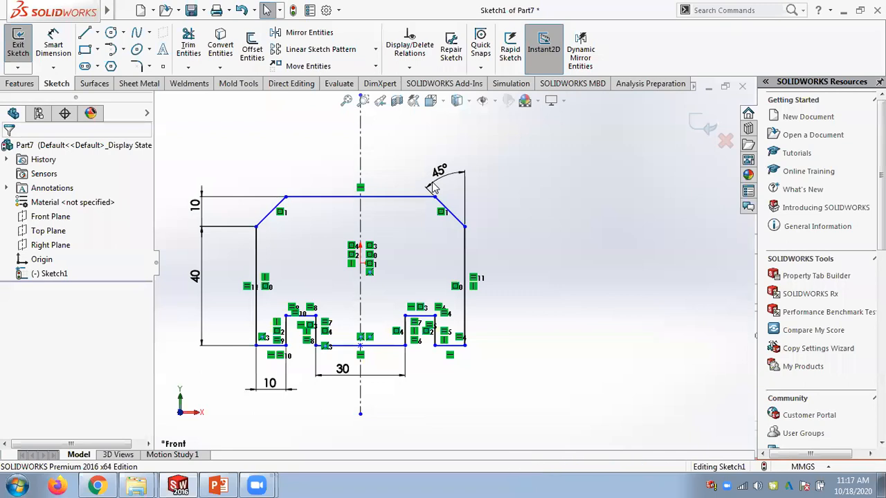
{"action": "double_click", "coordinate": [432, 181]}
{"action": "left_click", "coordinate": [525, 157]}
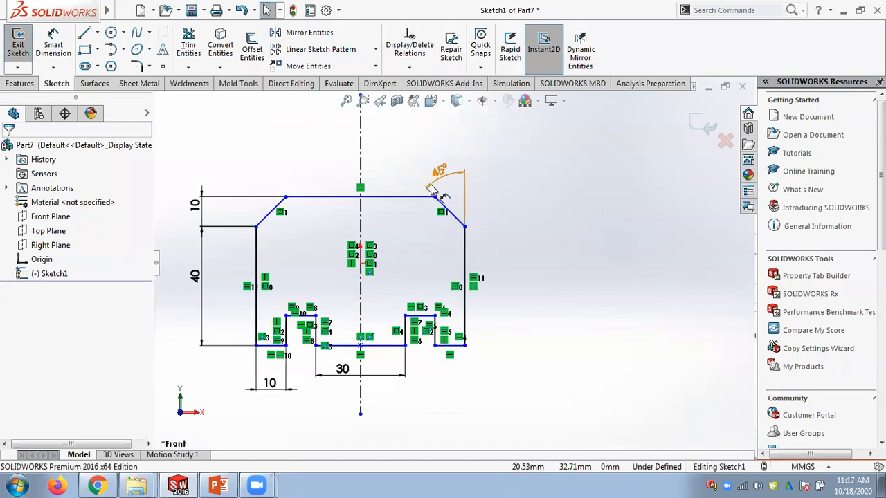
{"action": "left_click", "coordinate": [430, 187]}
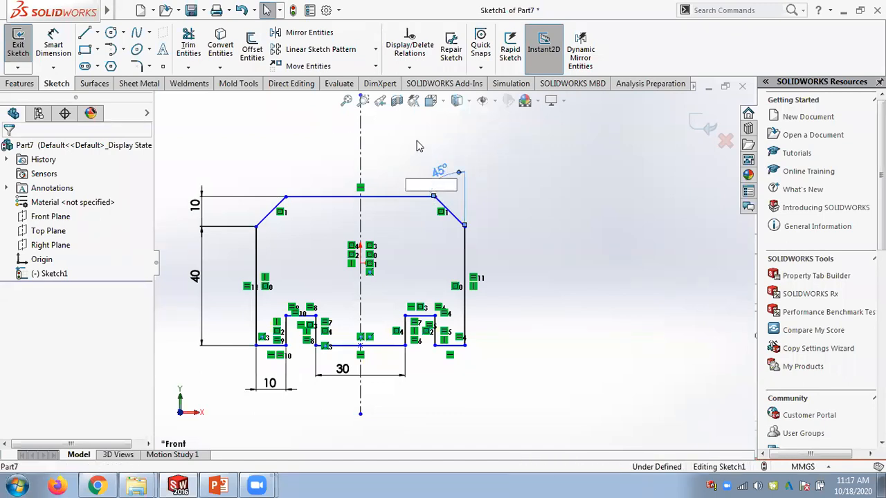
{"action": "key", "text": "Return"}
{"action": "left_click", "coordinate": [520, 243]}
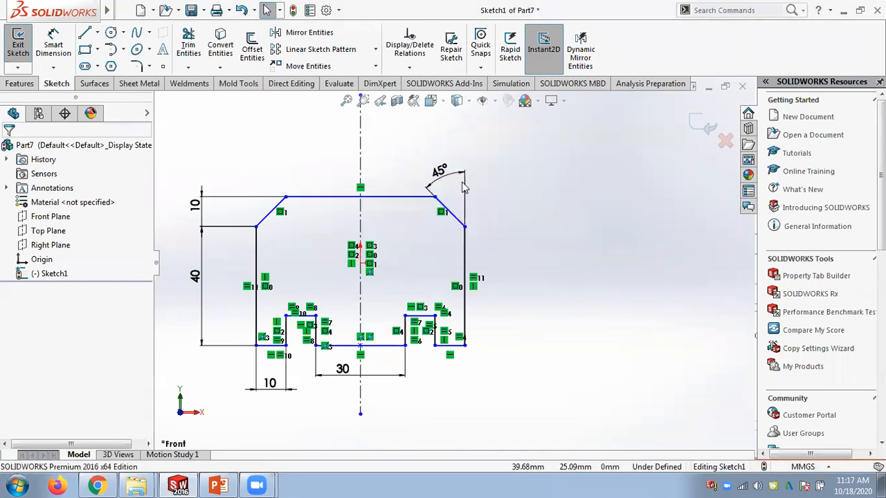
Step: Replace the right chamfer's angle dimension with a 45° angle from the horizontal, placed inside the profile
{"action": "left_click", "coordinate": [438, 168]}
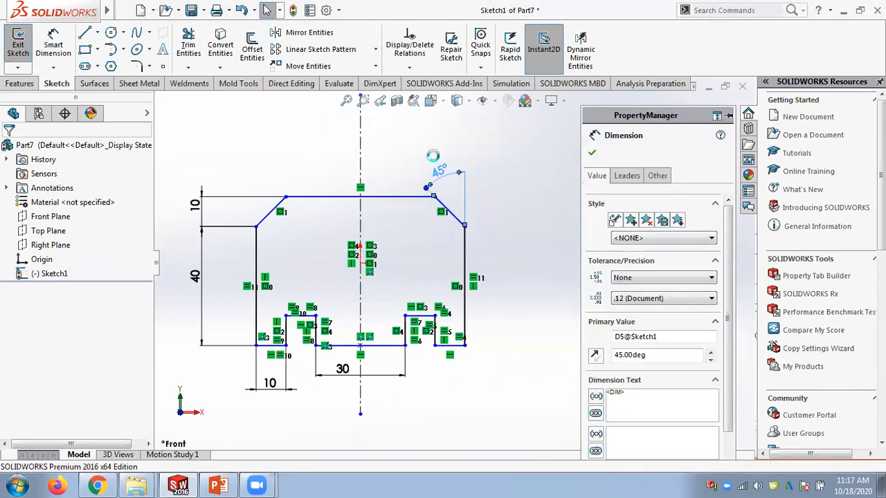
{"action": "key", "text": "Delete"}
{"action": "left_click", "coordinate": [53, 45]}
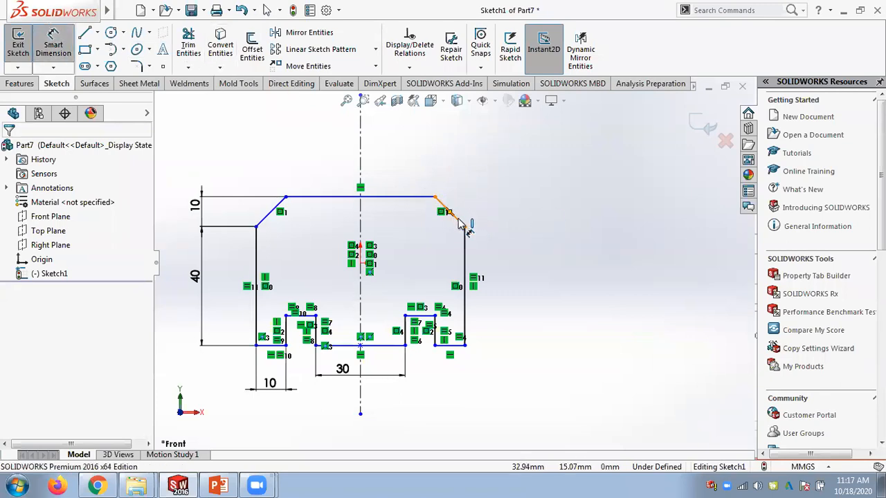
{"action": "left_click", "coordinate": [460, 222]}
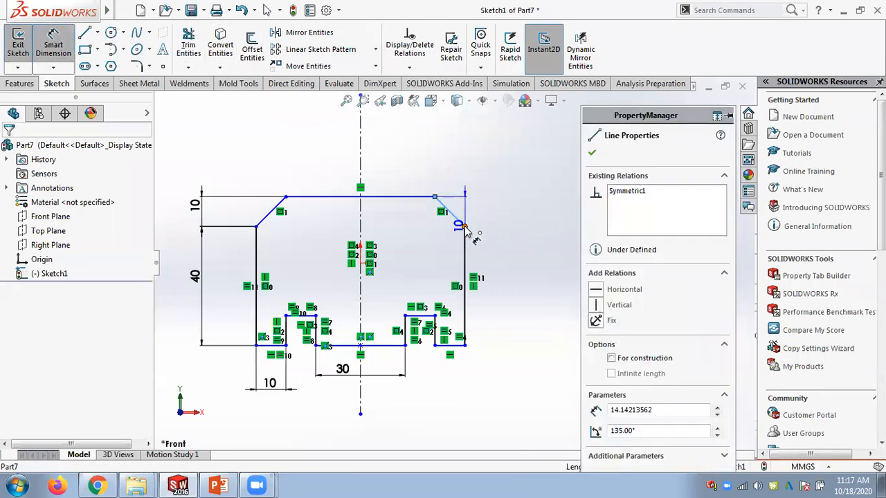
{"action": "left_click", "coordinate": [464, 227]}
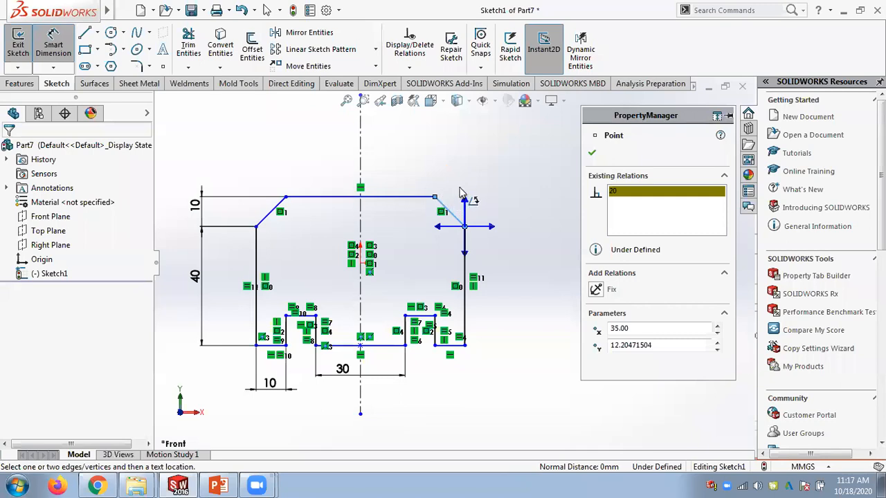
{"action": "left_click", "coordinate": [439, 226]}
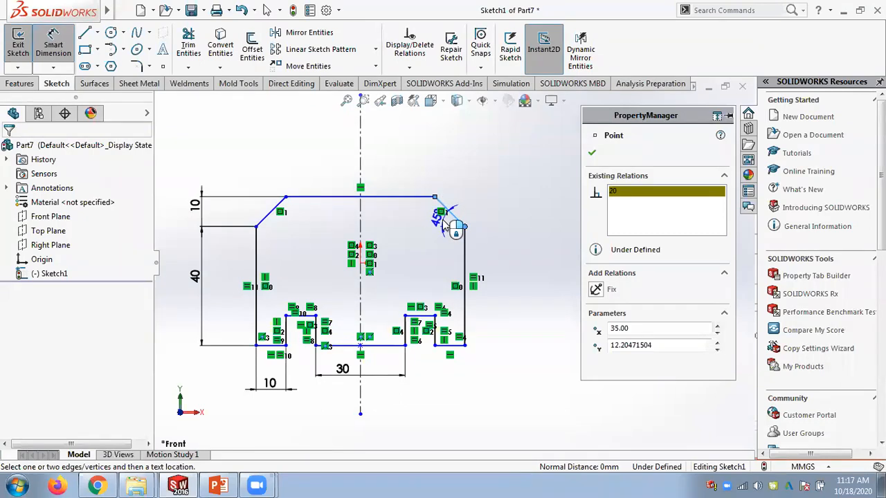
{"action": "left_click", "coordinate": [444, 220]}
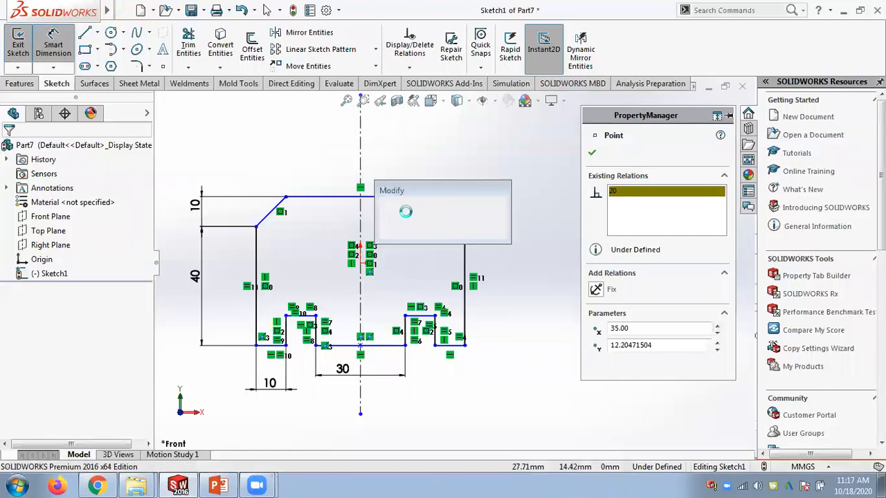
{"action": "key", "text": "Return"}
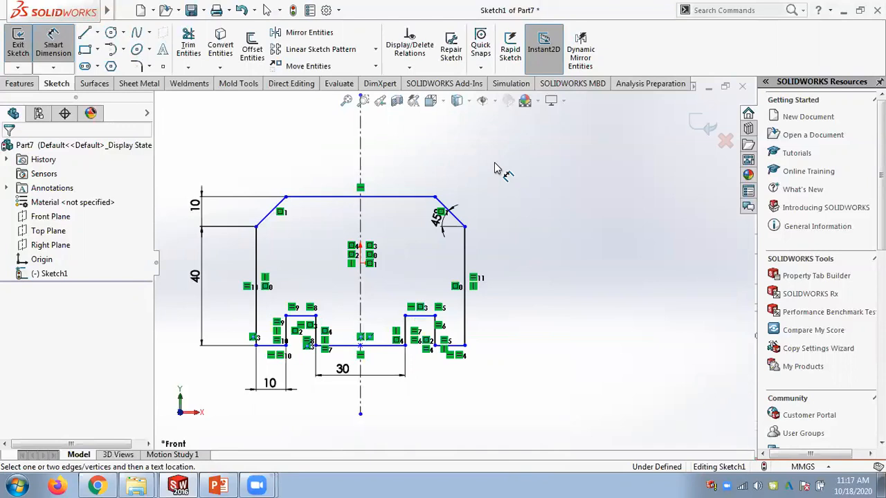
Step: Compare the sketch with the reference drawing and try to dimension the bottom middle edge between the notches
{"action": "left_click", "coordinate": [217, 486]}
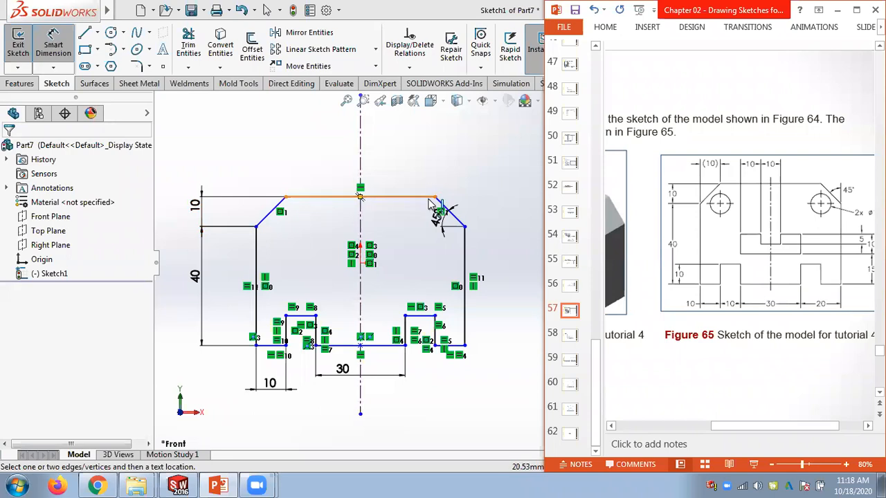
{"action": "left_click", "coordinate": [294, 159]}
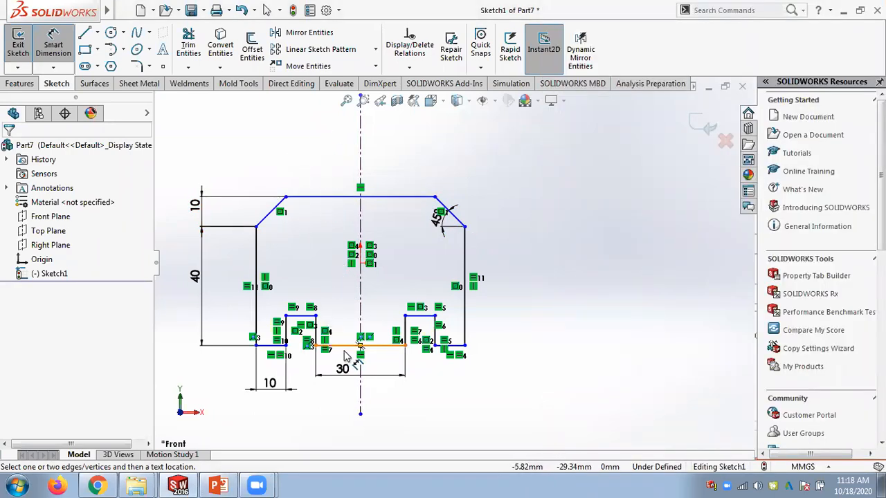
{"action": "left_click", "coordinate": [343, 347]}
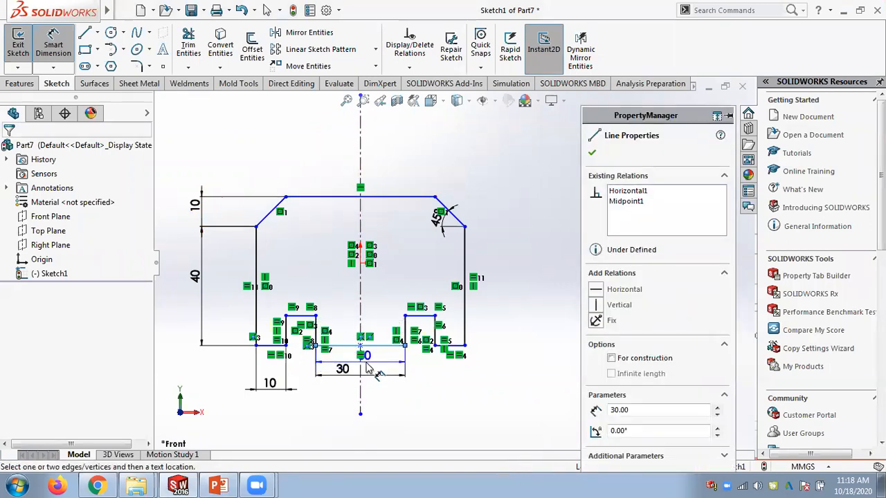
{"action": "left_click", "coordinate": [368, 368]}
{"action": "key", "text": "Escape"}
Step: Shift the profile slightly upward along the centerline by its bottom middle edge
{"action": "mouse_move", "coordinate": [388, 345]}
{"action": "left_mouse_down"}
{"action": "mouse_move", "coordinate": [387, 291]}
{"action": "mouse_move", "coordinate": [390, 364]}
{"action": "mouse_move", "coordinate": [391, 288]}
{"action": "mouse_move", "coordinate": [391, 325]}
{"action": "mouse_move", "coordinate": [359, 261]}
{"action": "mouse_move", "coordinate": [360, 335]}
{"action": "left_mouse_up"}
{"action": "left_click", "coordinate": [524, 234]}
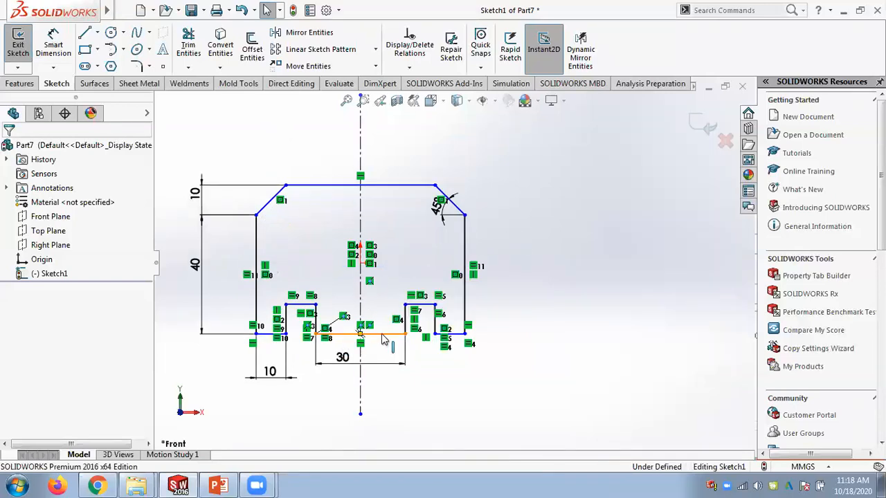
Step: Make the midpoint of the bottom middle edge between the notches coincident with the origin
{"action": "mouse_move", "coordinate": [386, 333]}
{"action": "left_mouse_down"}
{"action": "mouse_move", "coordinate": [385, 265]}
{"action": "mouse_move", "coordinate": [383, 372]}
{"action": "mouse_move", "coordinate": [387, 305]}
{"action": "mouse_move", "coordinate": [398, 339]}
{"action": "mouse_move", "coordinate": [415, 334]}
{"action": "left_mouse_up"}
{"action": "left_click", "coordinate": [488, 381]}
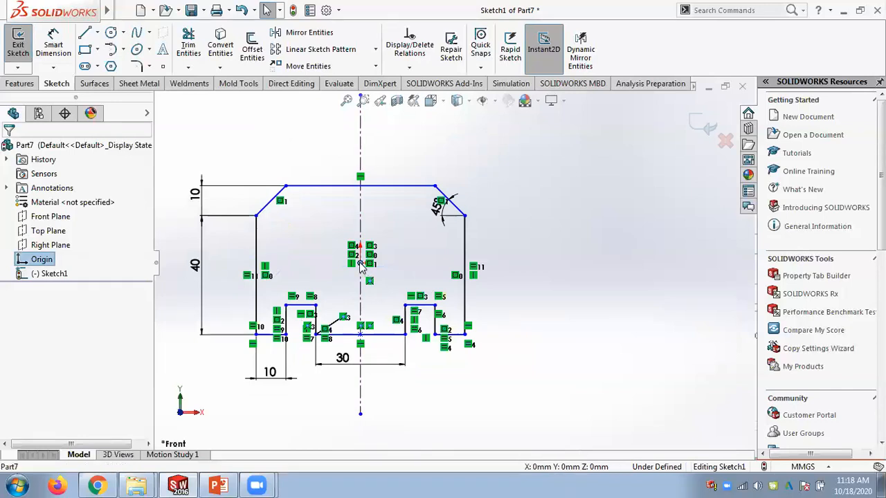
{"action": "left_click", "coordinate": [359, 335], "text": "ctrl"}
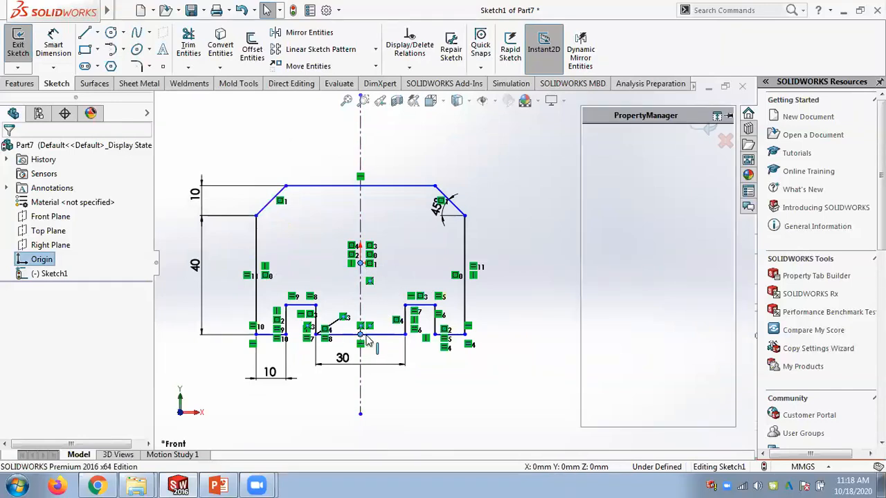
{"action": "left_click", "coordinate": [596, 393]}
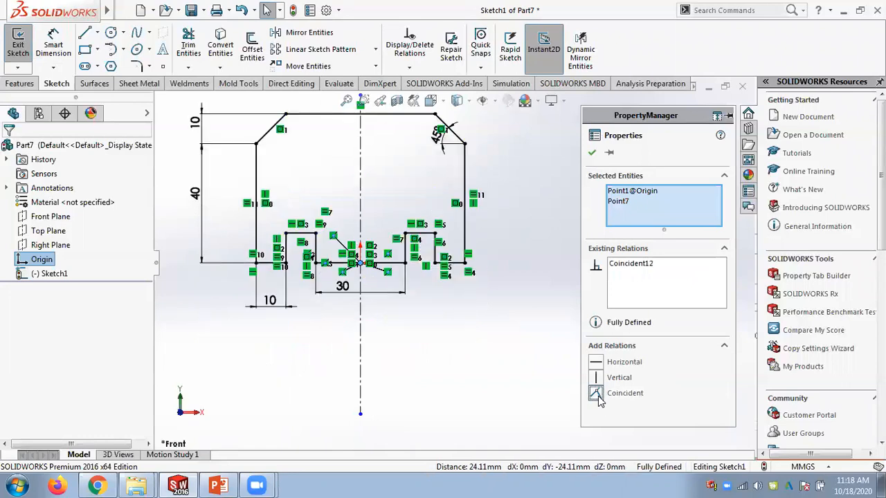
{"action": "left_click", "coordinate": [415, 205]}
{"action": "scroll", "coordinate": [391, 198], "scroll_direction": "up", "scroll_amount": 2}
{"action": "scroll", "coordinate": [397, 183], "scroll_direction": "down", "scroll_amount": 3}
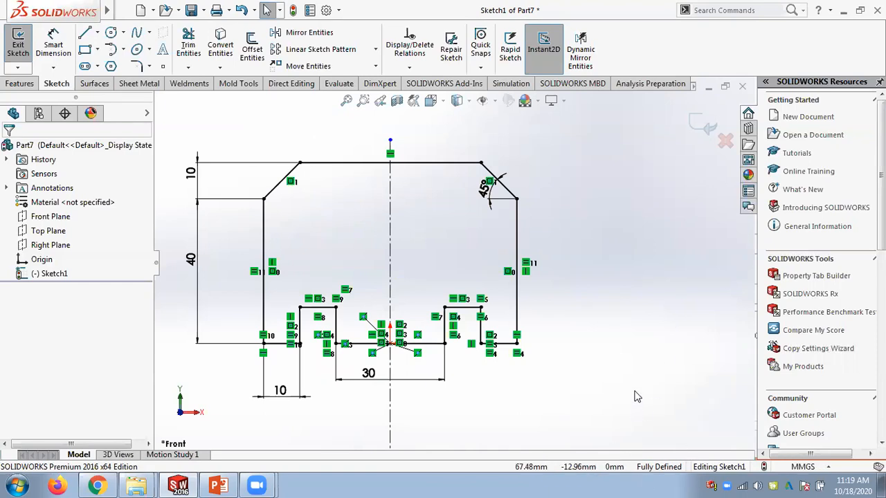
Step: Undo the coincident relation between the edge midpoint and the origin, and shift the profile upward along the centerline by its top edge
{"action": "key", "text": "z"}
{"action": "key", "text": "ctrl+z"}
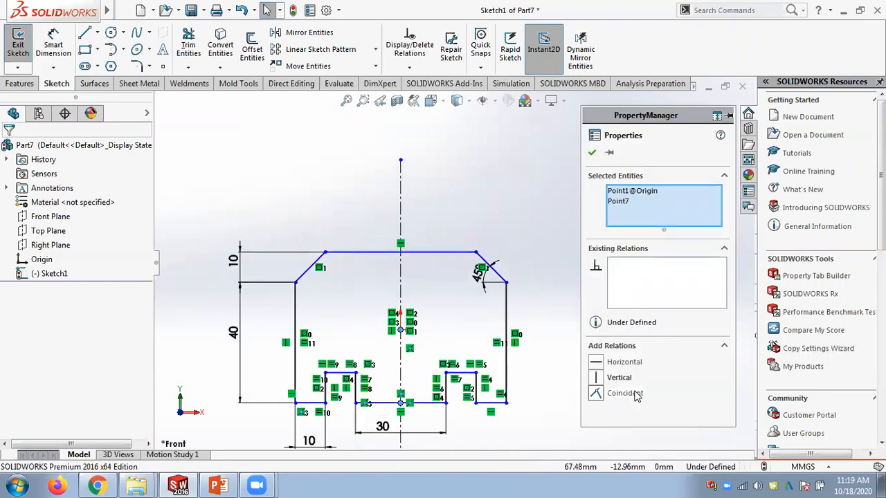
{"action": "key", "text": "z"}
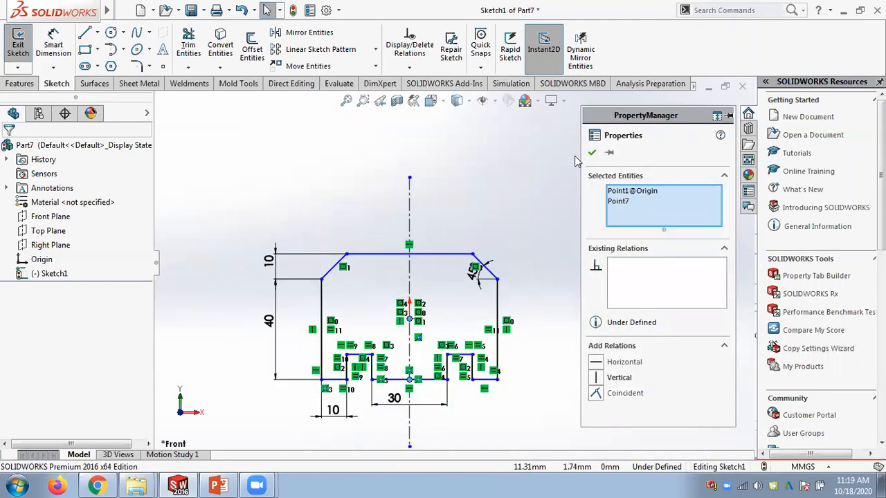
{"action": "left_click", "coordinate": [592, 152]}
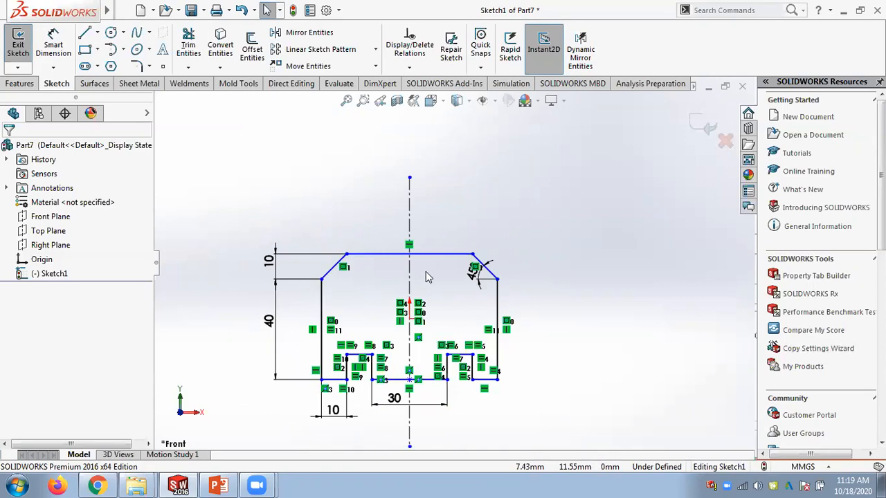
{"action": "left_click_drag", "start_coordinate": [433, 254], "coordinate": [442, 216]}
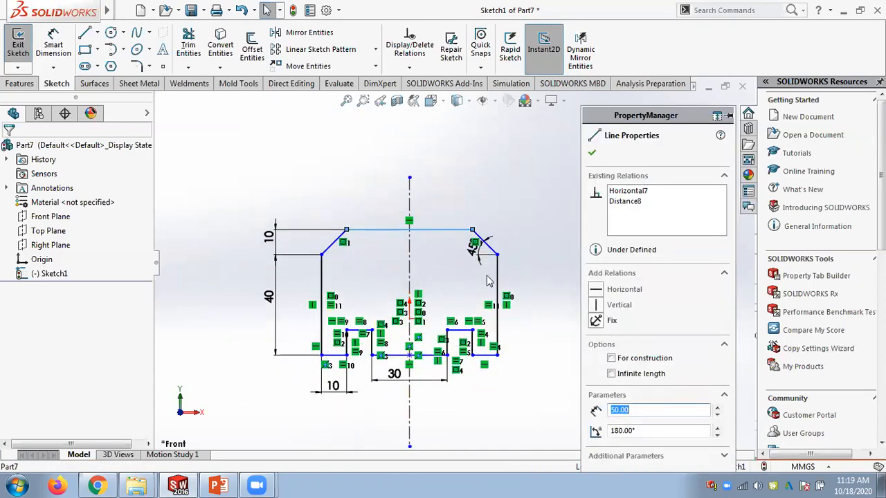
{"action": "left_click", "coordinate": [451, 313]}
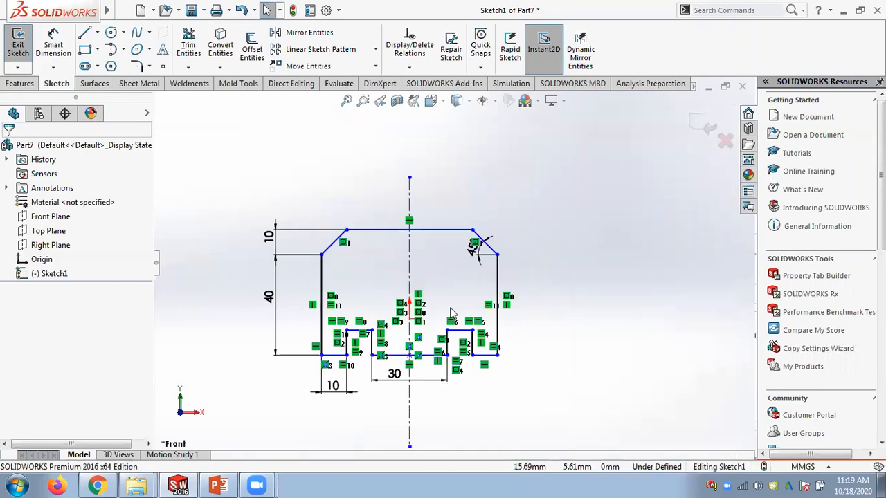
Step: Dimension the vertical distance from the origin to the profile's top edge, keeping the proposed value
{"action": "scroll", "coordinate": [451, 312], "scroll_direction": "down", "scroll_amount": 2}
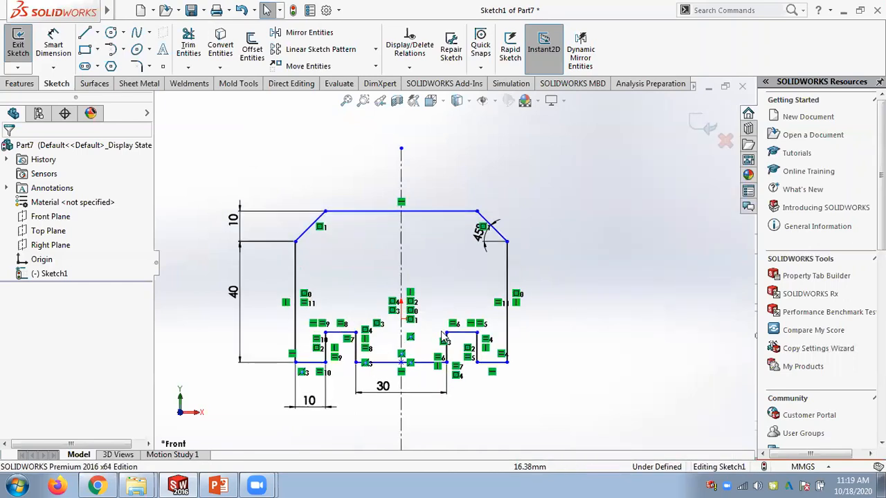
{"action": "left_click", "coordinate": [52, 43]}
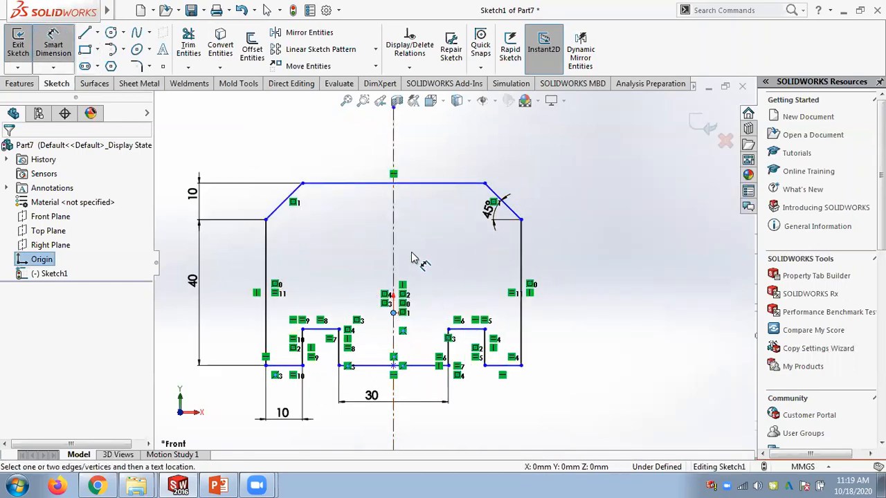
{"action": "left_click", "coordinate": [404, 184]}
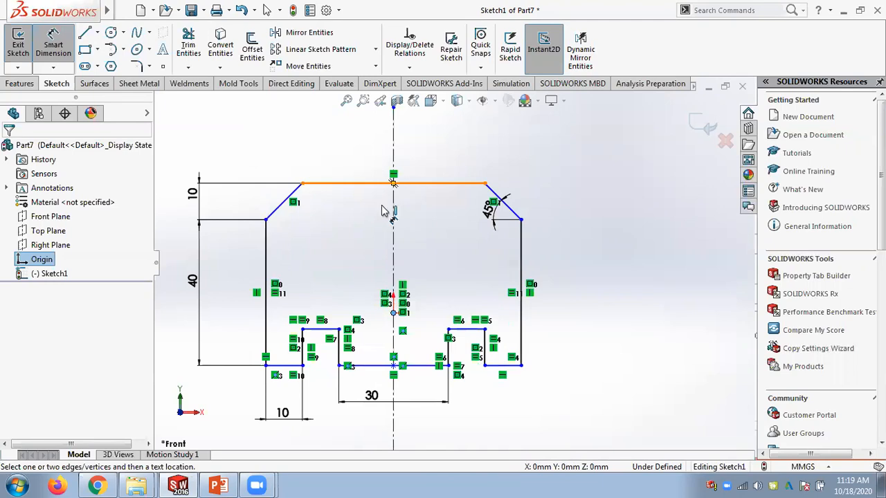
{"action": "left_click", "coordinate": [362, 235]}
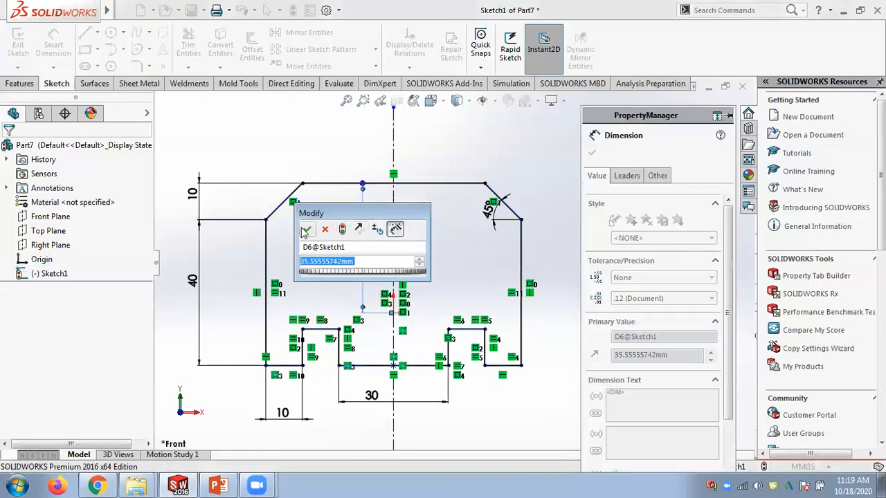
{"action": "left_click", "coordinate": [306, 230]}
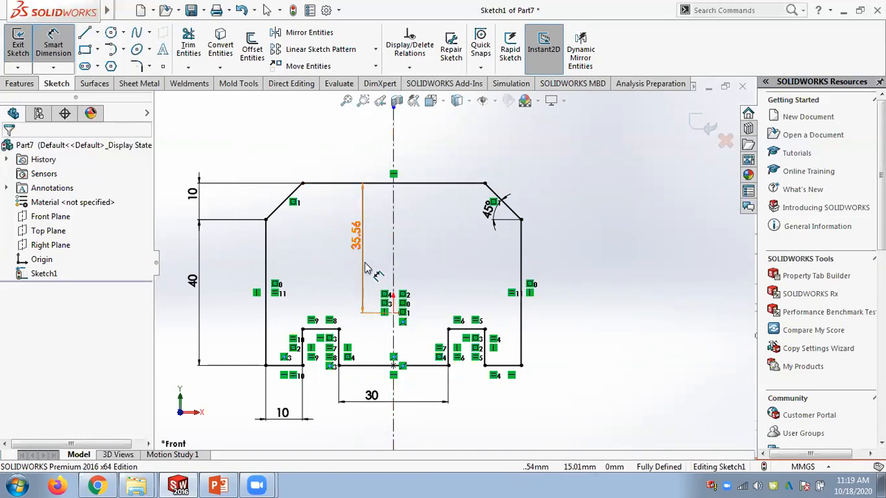
Step: Delete the vertical dimension between the origin and the profile's top edge
{"action": "key", "text": "Escape"}
{"action": "left_click_drag", "start_coordinate": [378, 267], "coordinate": [346, 253]}
{"action": "key", "text": "Delete"}
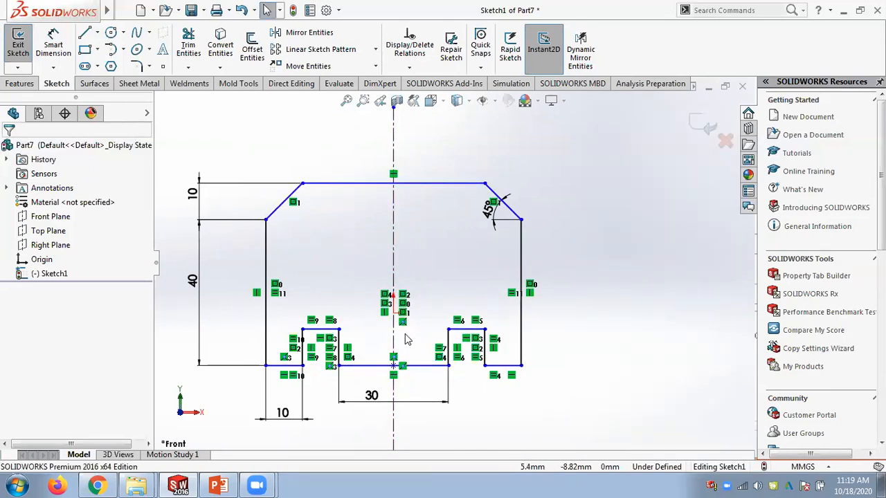
Step: Add a coincident relation between the bottom middle edge's midpoint and the origin, and compare the sketch with the reference drawing in PowerPoint
{"action": "left_click", "coordinate": [394, 365]}
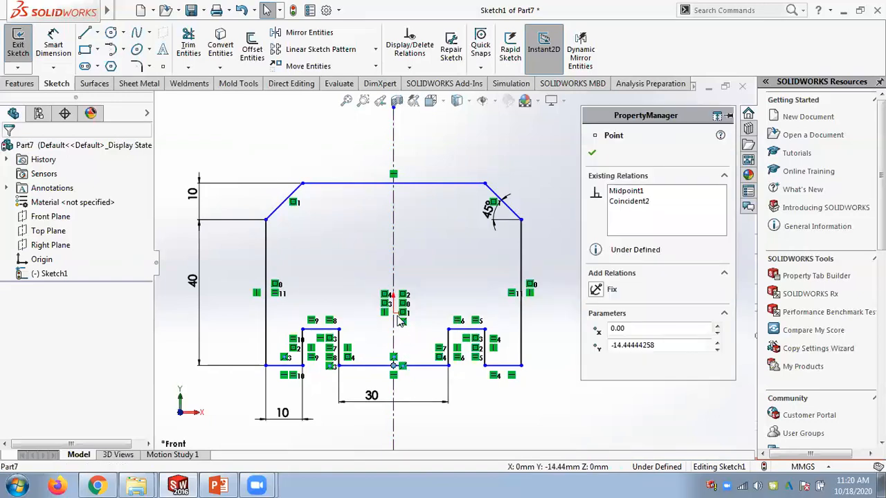
{"action": "left_click", "coordinate": [394, 313], "text": "ctrl"}
{"action": "left_click", "coordinate": [595, 392]}
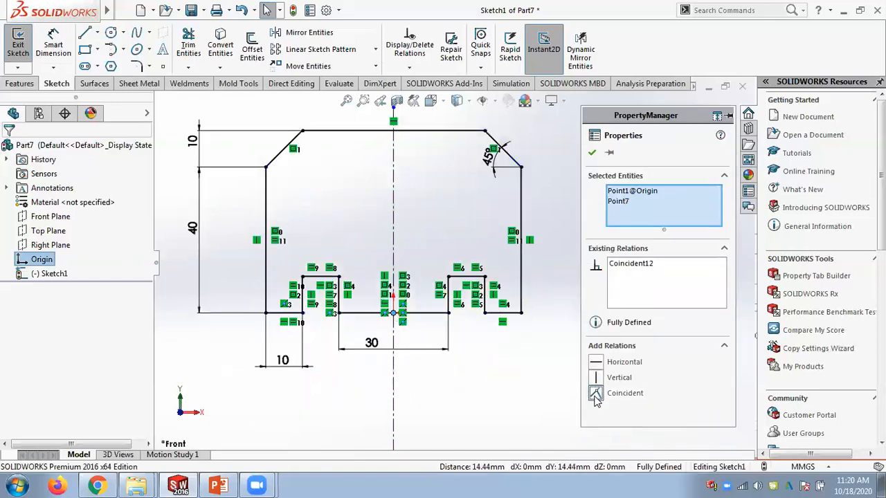
{"action": "left_click", "coordinate": [568, 222]}
{"action": "scroll", "coordinate": [568, 222], "scroll_direction": "up", "scroll_amount": 2}
{"action": "scroll", "coordinate": [555, 212], "scroll_direction": "down", "scroll_amount": 2}
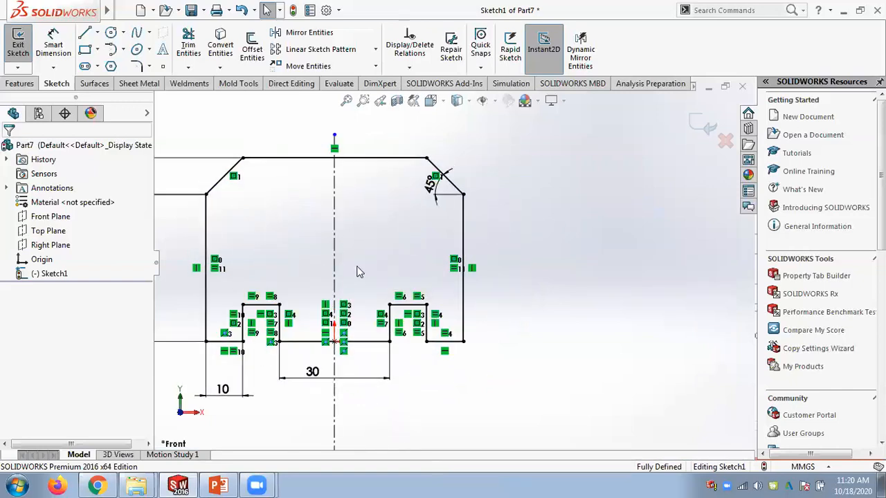
{"action": "scroll", "coordinate": [357, 267], "scroll_direction": "up", "scroll_amount": 1}
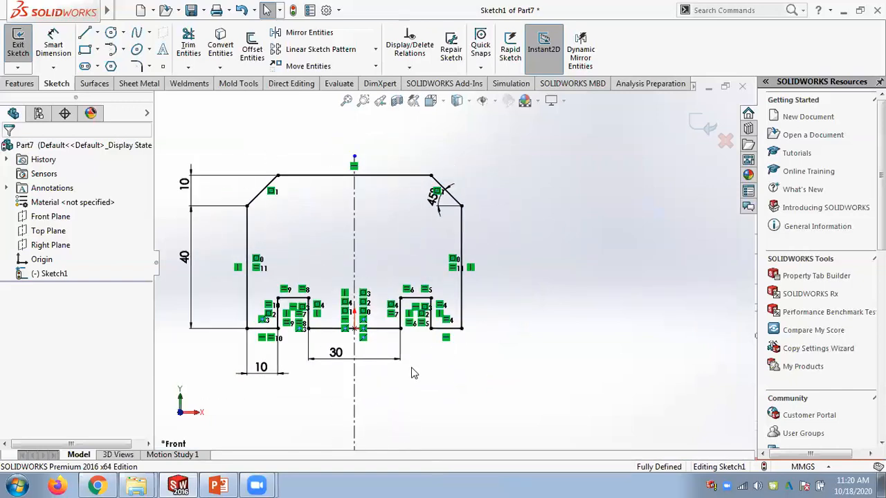
{"action": "left_click", "coordinate": [218, 486]}
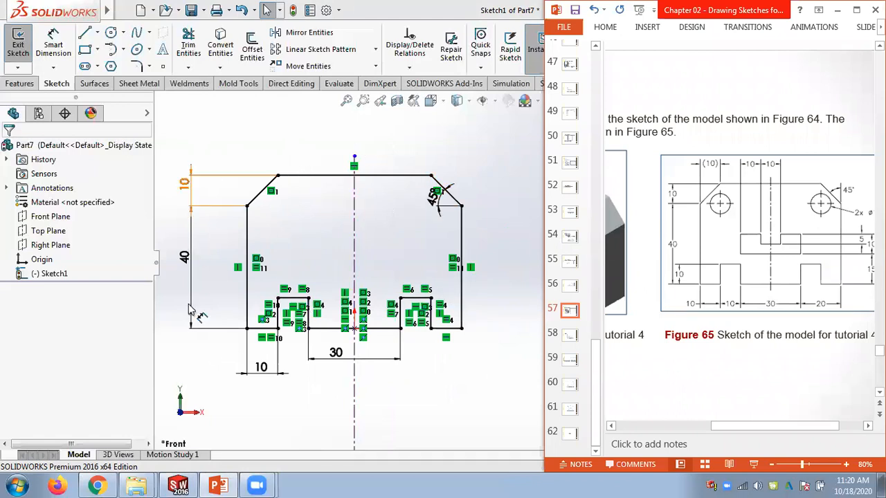
Step: Save the part in the Tutorial folder as "chapter 2 tut 4"
{"action": "left_click", "coordinate": [192, 10]}
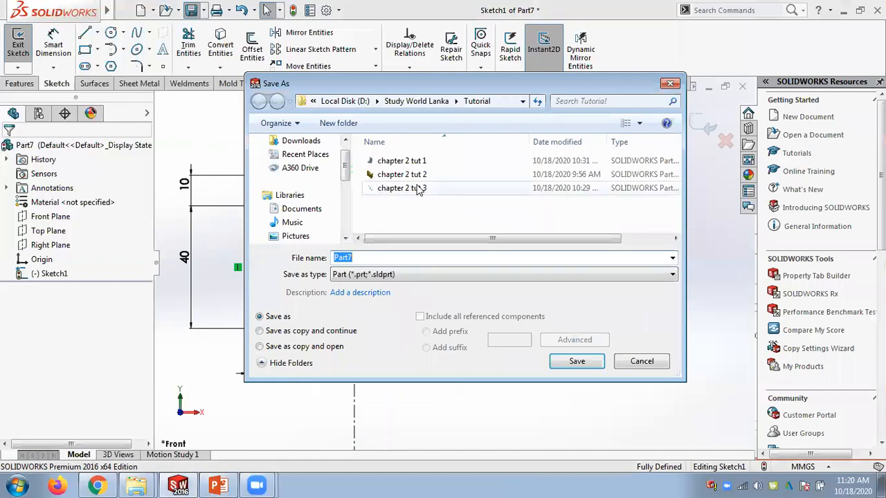
{"action": "left_click", "coordinate": [419, 188]}
{"action": "left_click", "coordinate": [386, 258]}
{"action": "left_click", "coordinate": [380, 258]}
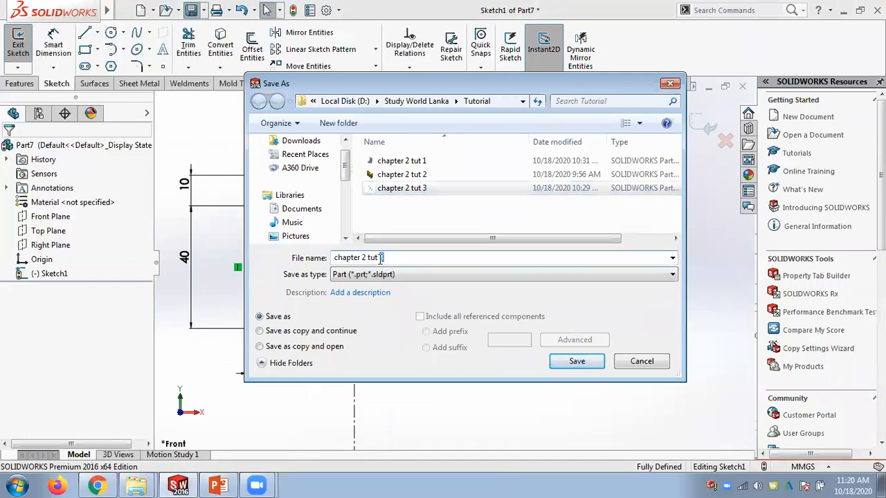
{"action": "type", "text": "4"}
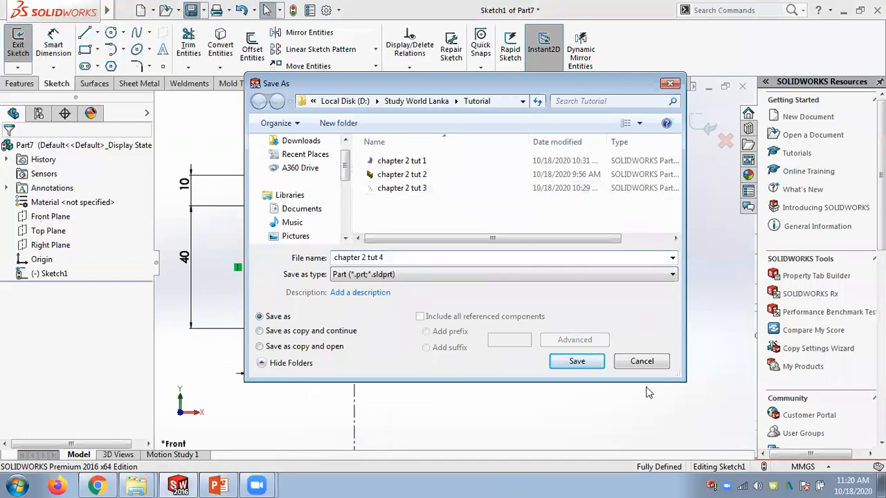
{"action": "left_click", "coordinate": [584, 367]}
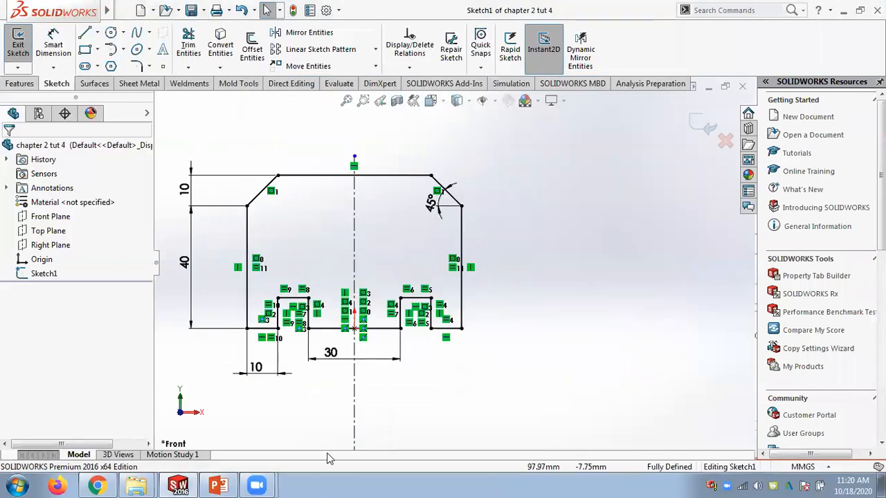
Step: Switch to PowerPoint and bring the whole Figure 65 drawing into view to read the inner cutout and hole dimensions
{"action": "left_click", "coordinate": [218, 486]}
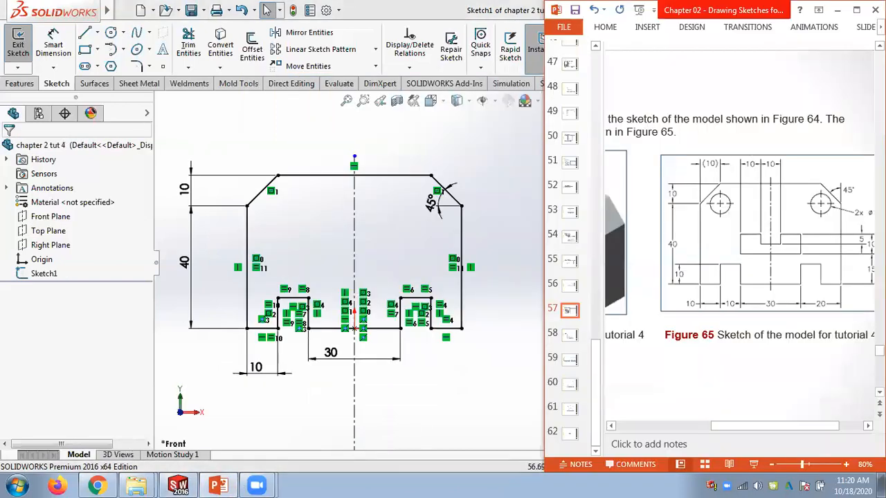
{"action": "left_click_drag", "start_coordinate": [758, 420], "coordinate": [764, 425]}
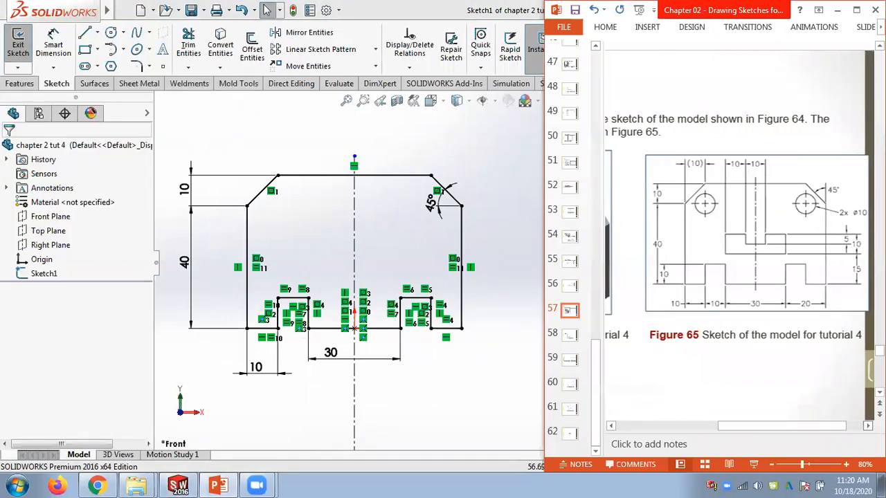
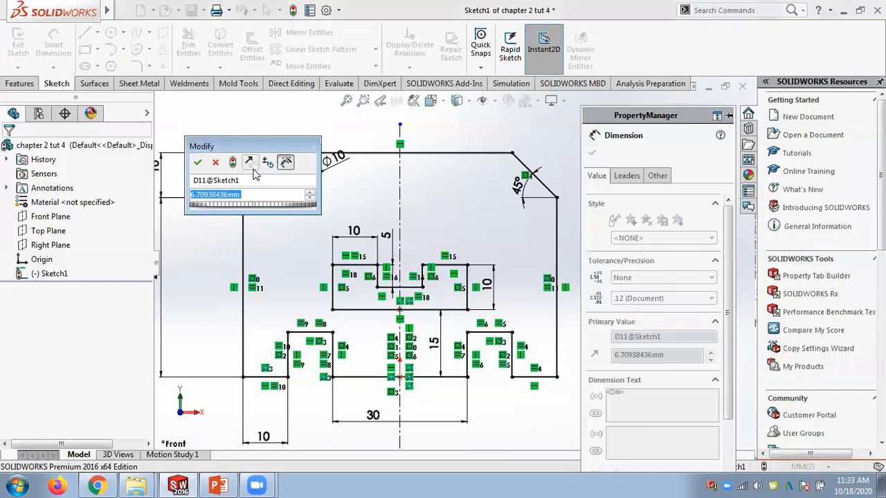
Step: Locate the left hole's centre 10 mm below the top edge's left corner and 10 mm horizontally from the left edge's upper corner
{"action": "key", "text": "Return"}
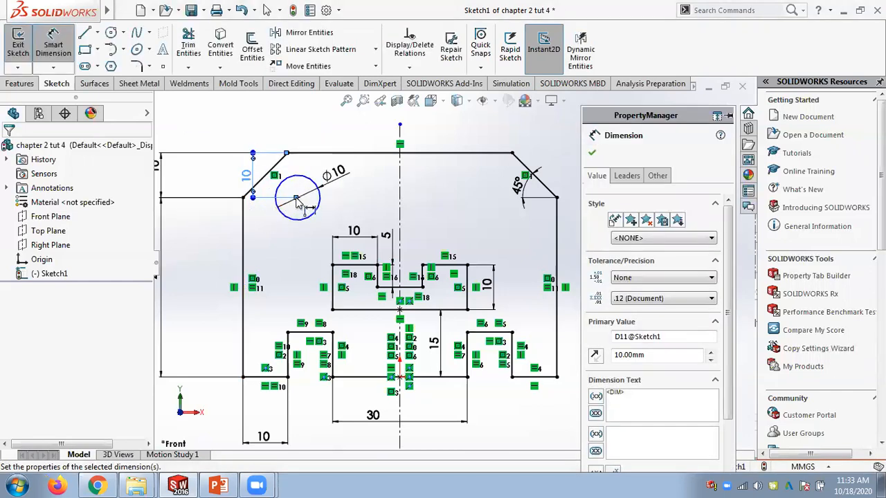
{"action": "left_click", "coordinate": [242, 198]}
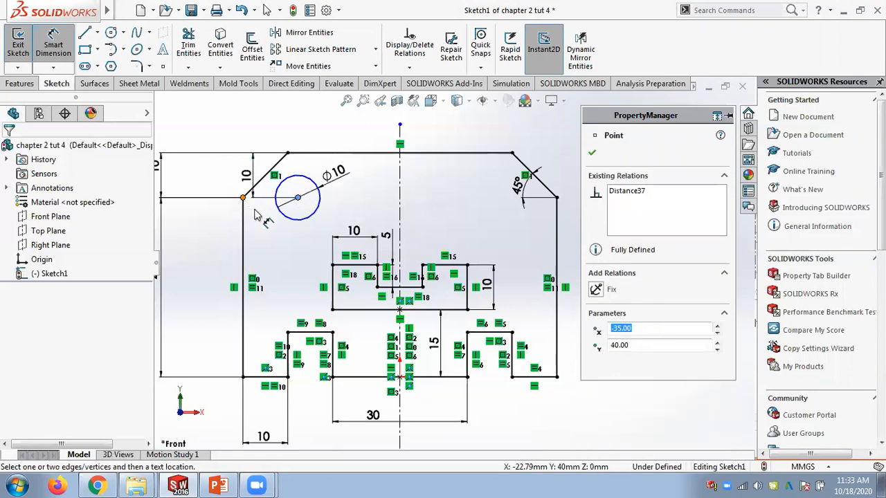
{"action": "left_click", "coordinate": [298, 198]}
{"action": "left_click", "coordinate": [271, 246]}
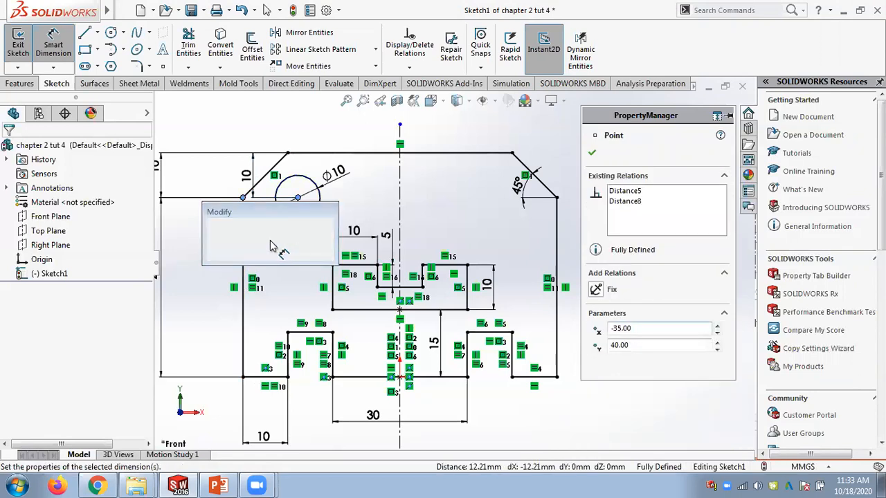
{"action": "key", "text": "Return"}
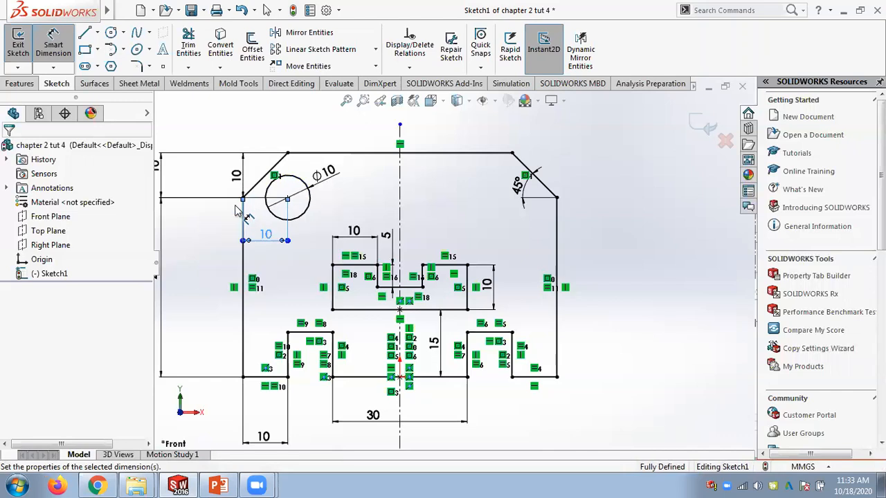
{"action": "left_click", "coordinate": [272, 140]}
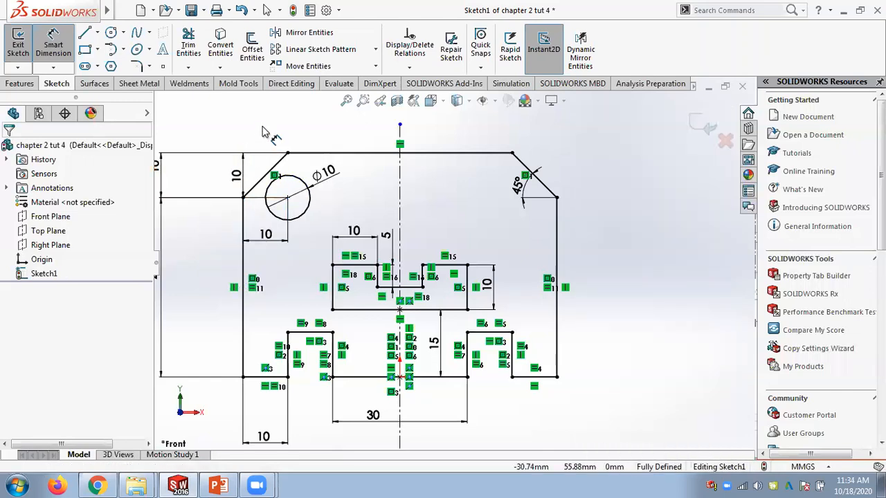
{"action": "key", "text": "Escape"}
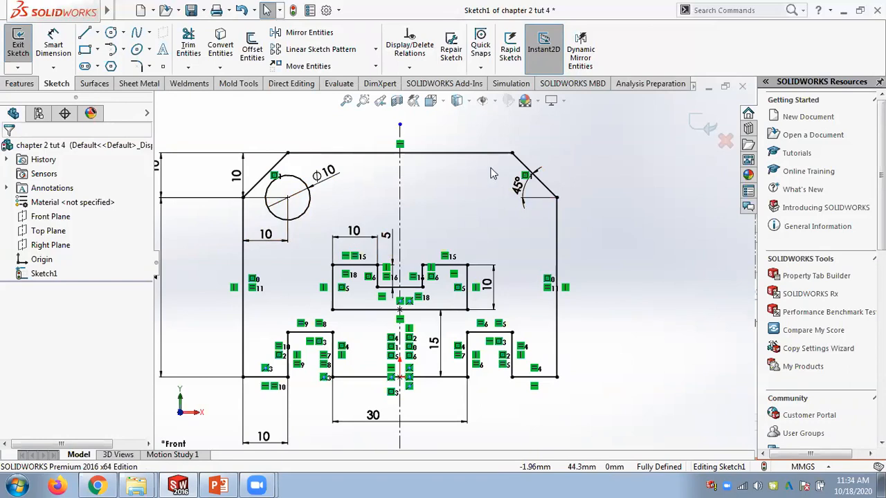
Step: Sketch a circle of about 5.8 mm radius right of the centerline, centred about 11.5 mm from it and level with the left hole
{"action": "left_click", "coordinate": [110, 32]}
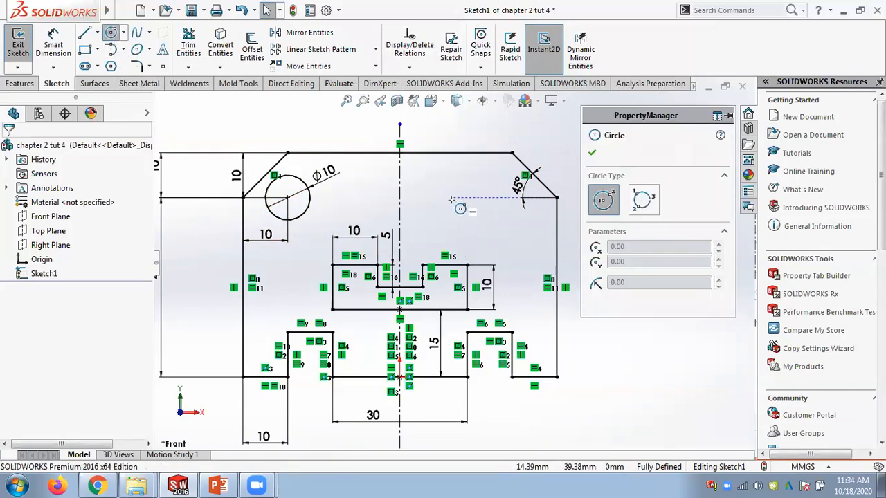
{"action": "left_click", "coordinate": [452, 199]}
{"action": "left_click", "coordinate": [468, 218]}
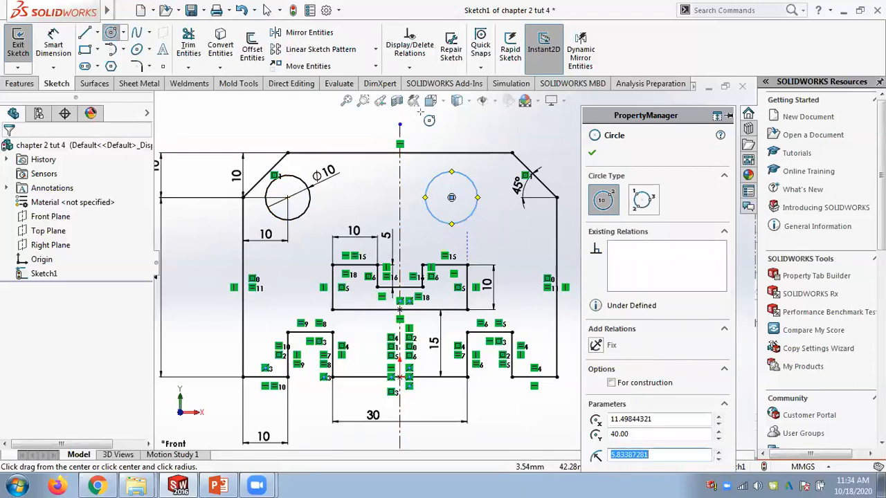
Step: Add an equal relation between the left hole and the freely drawn circle right of the centerline
{"action": "key", "text": "Escape"}
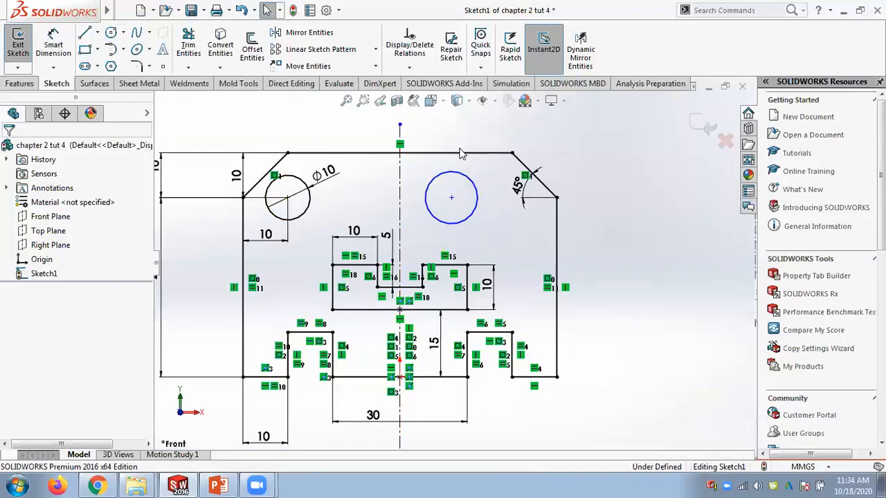
{"action": "left_click", "coordinate": [309, 217]}
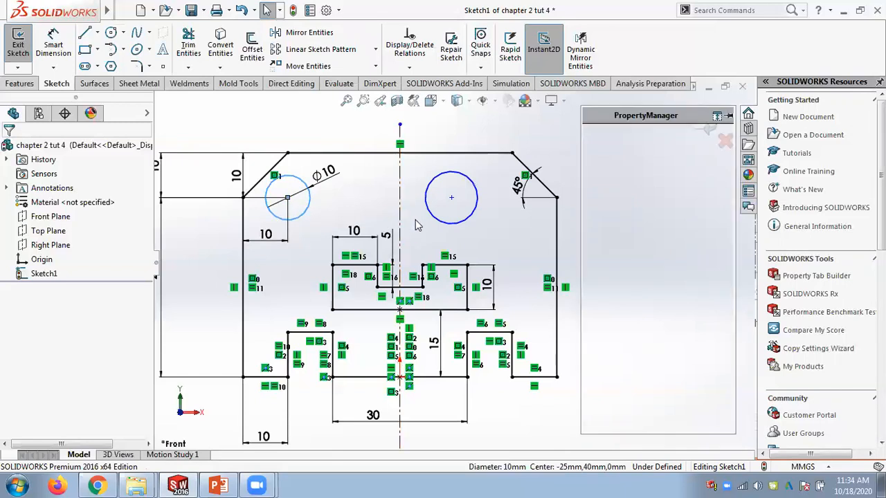
{"action": "left_click", "coordinate": [441, 223], "text": "ctrl"}
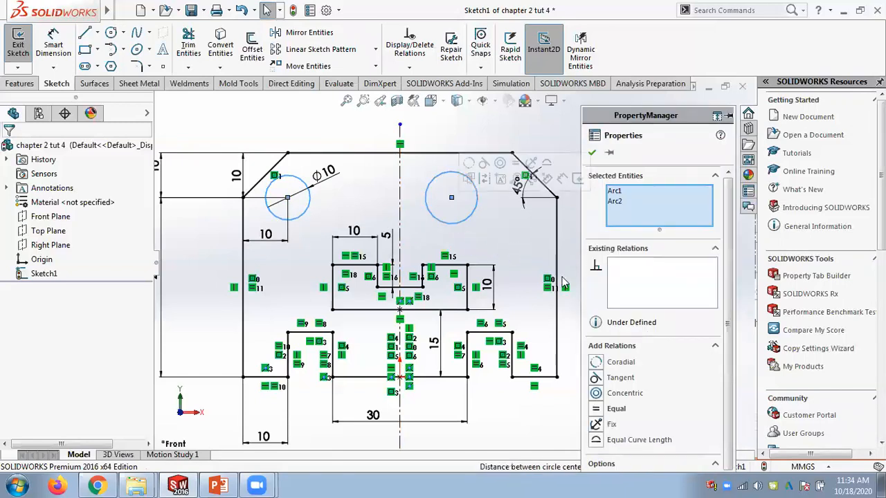
{"action": "left_click", "coordinate": [609, 409]}
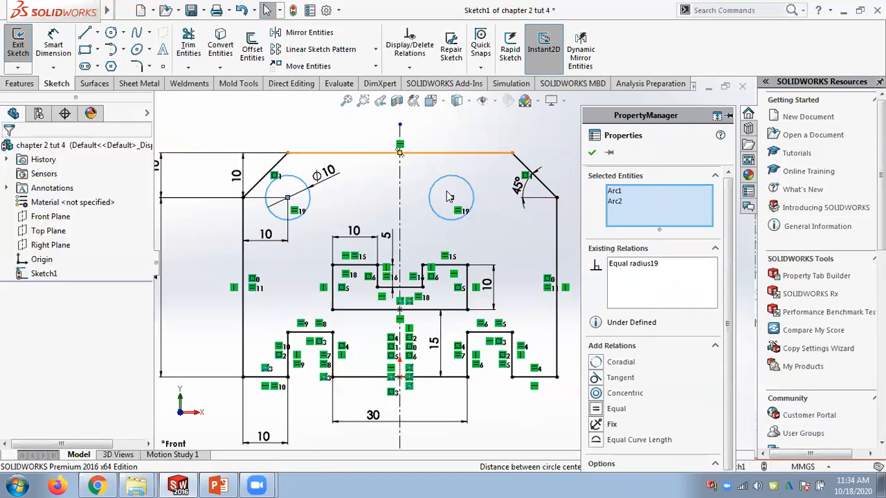
{"action": "key", "text": "Escape"}
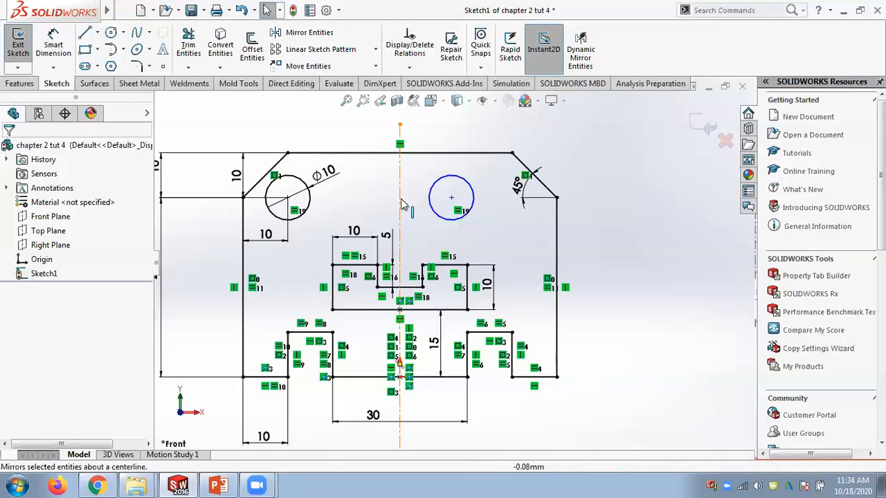
Step: Delete the circle right of the centerline and try to mirror the left hole about the vertical centerline with Copy turned off
{"action": "left_click", "coordinate": [475, 210]}
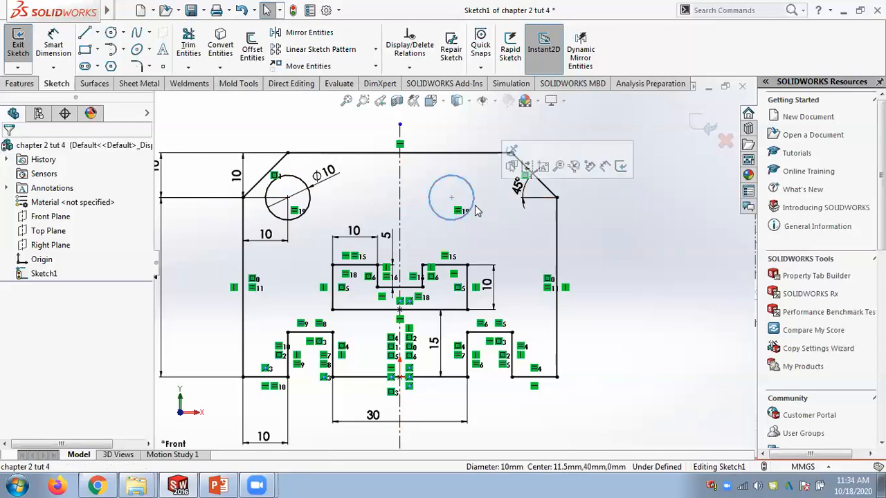
{"action": "key", "text": "Delete"}
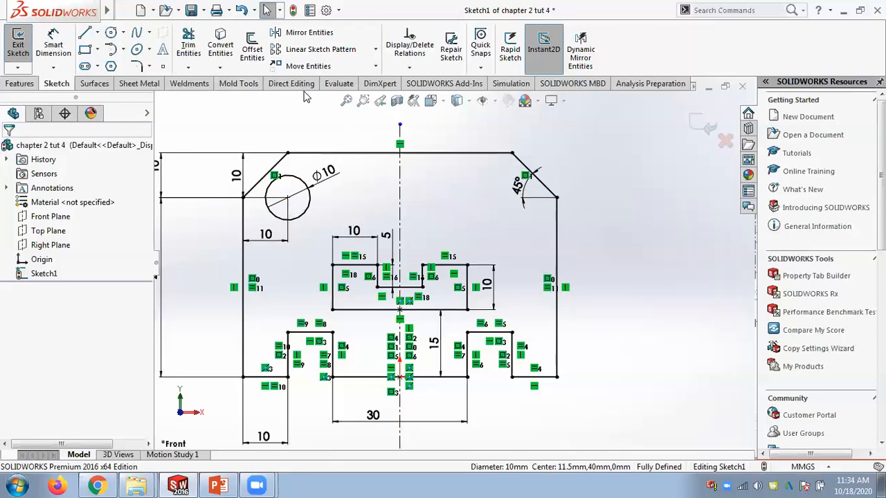
{"action": "left_click", "coordinate": [302, 36]}
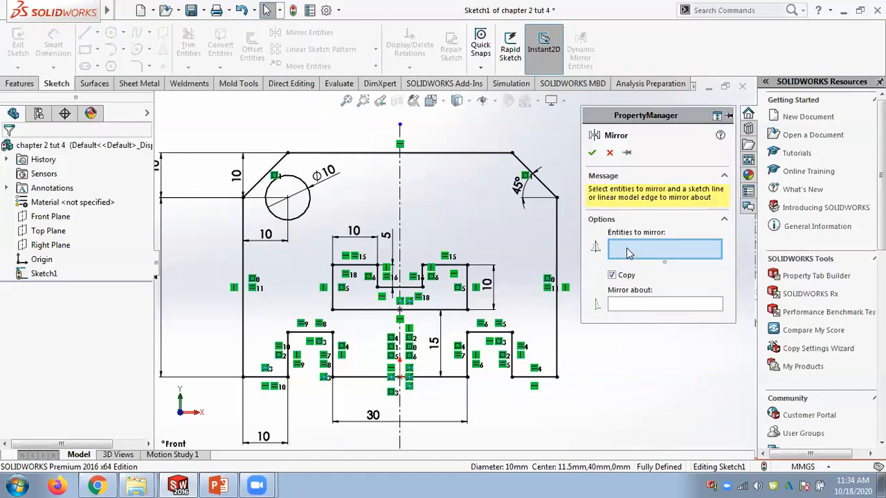
{"action": "left_click", "coordinate": [308, 216]}
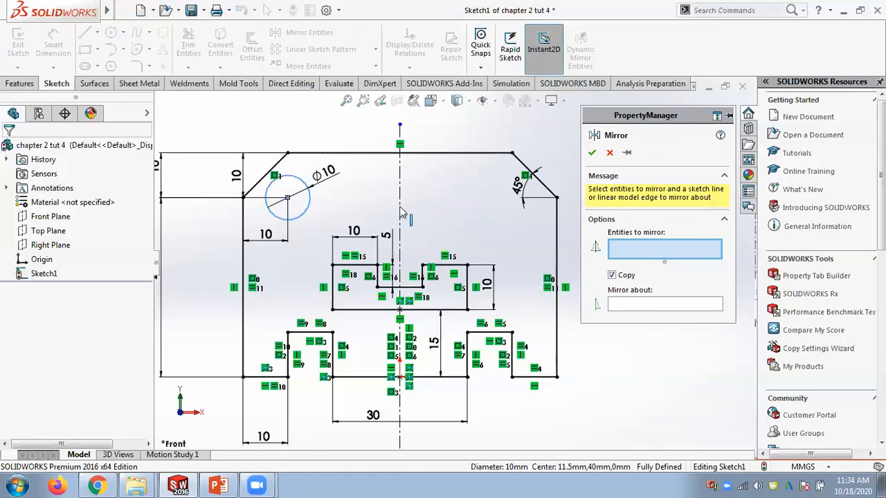
{"action": "left_click", "coordinate": [625, 306]}
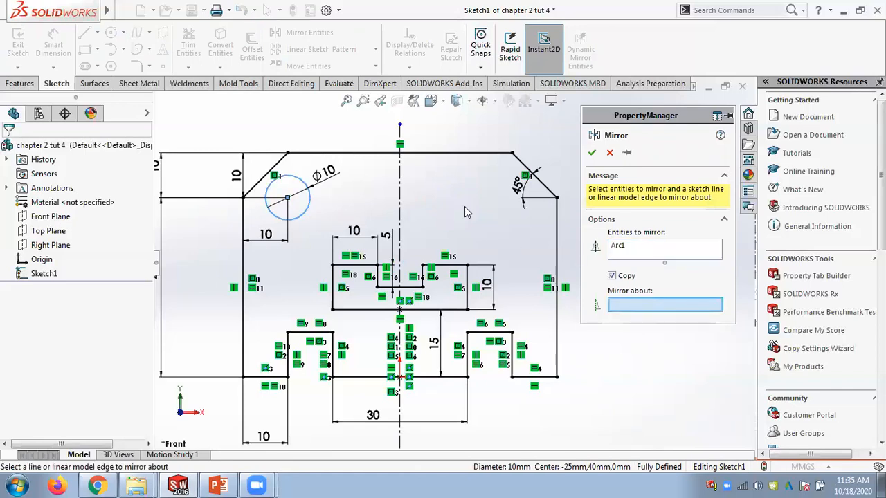
{"action": "left_click", "coordinate": [401, 177]}
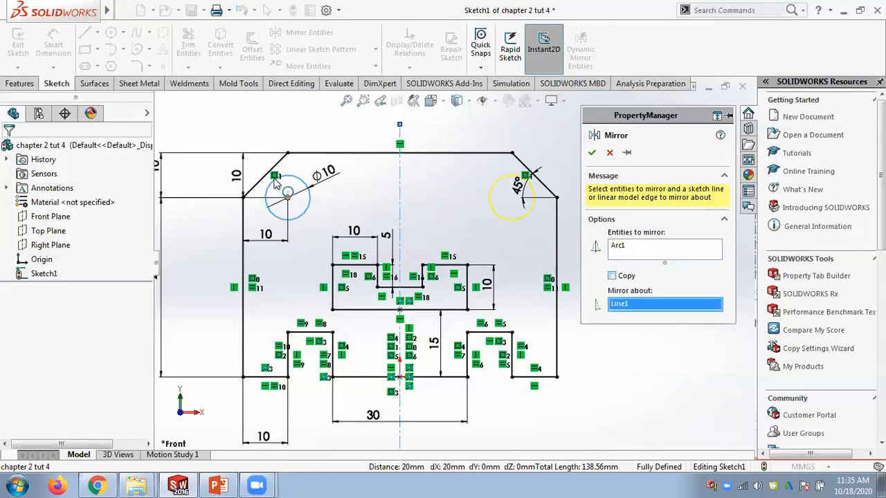
{"action": "left_click", "coordinate": [593, 153]}
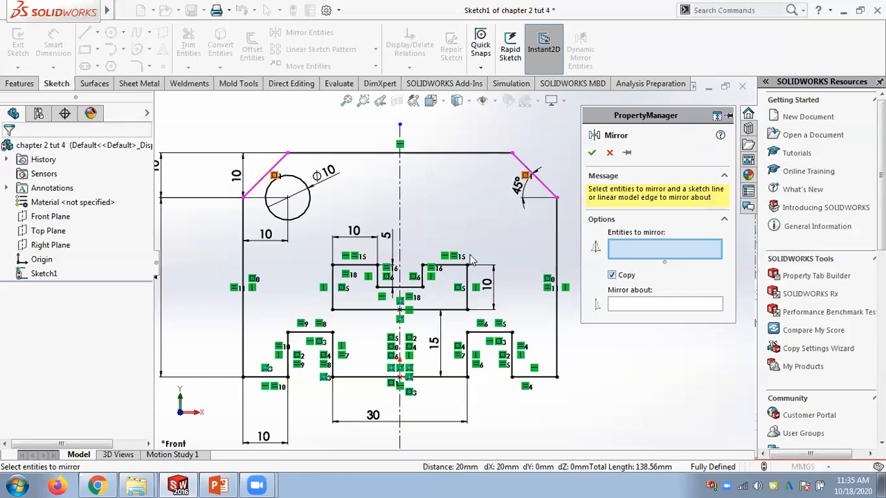
Step: Mirror the left hole about the vertical centerline with Copy turned on
{"action": "left_click", "coordinate": [308, 206]}
{"action": "left_click", "coordinate": [620, 304]}
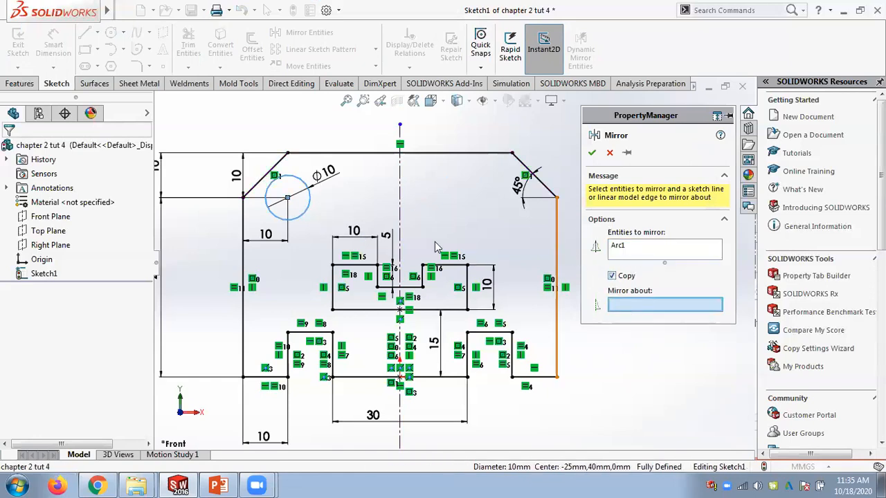
{"action": "left_click", "coordinate": [400, 214]}
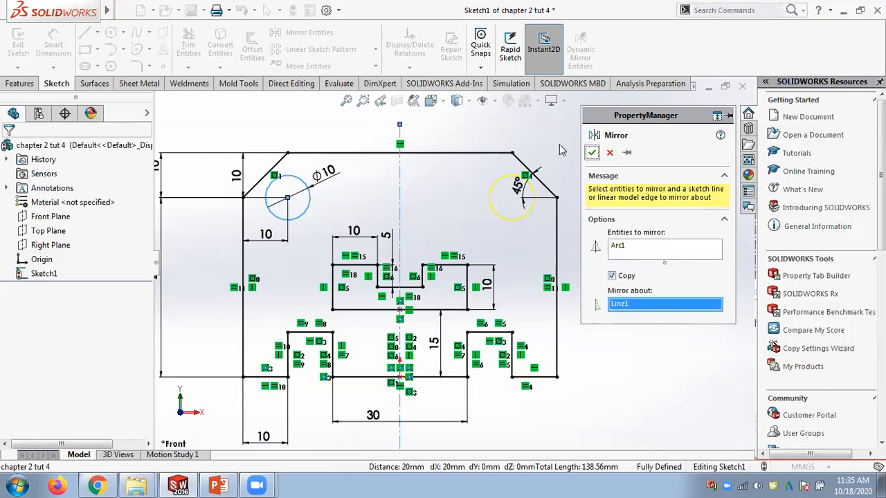
{"action": "left_click", "coordinate": [592, 153]}
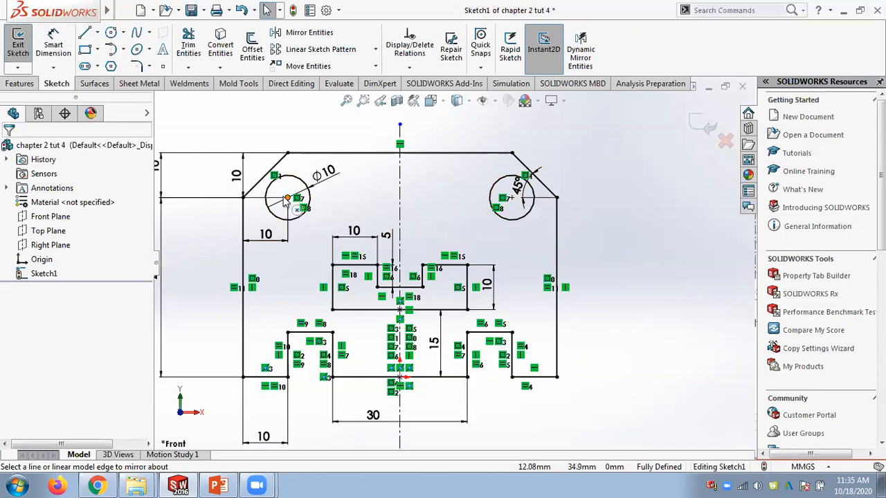
Step: Try diameters of 15 mm and 5 mm on the left hole's dimension to test the mirrored hole
{"action": "double_click", "coordinate": [324, 175]}
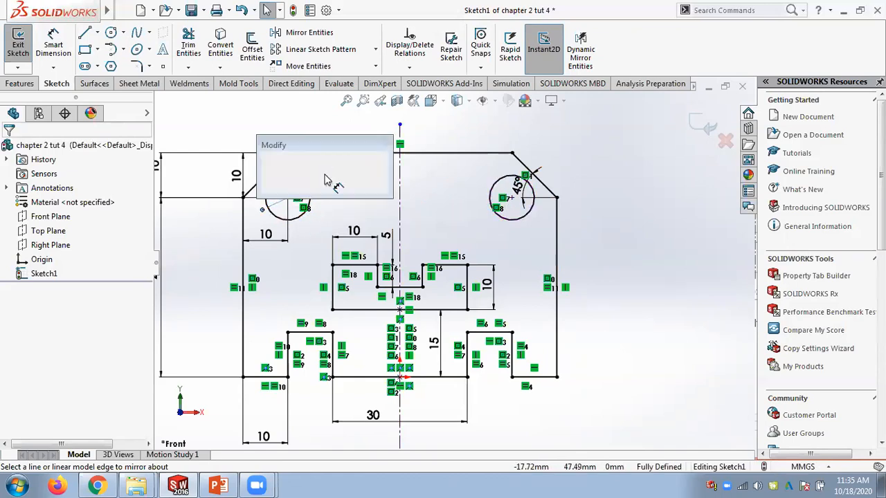
{"action": "type", "text": "15"}
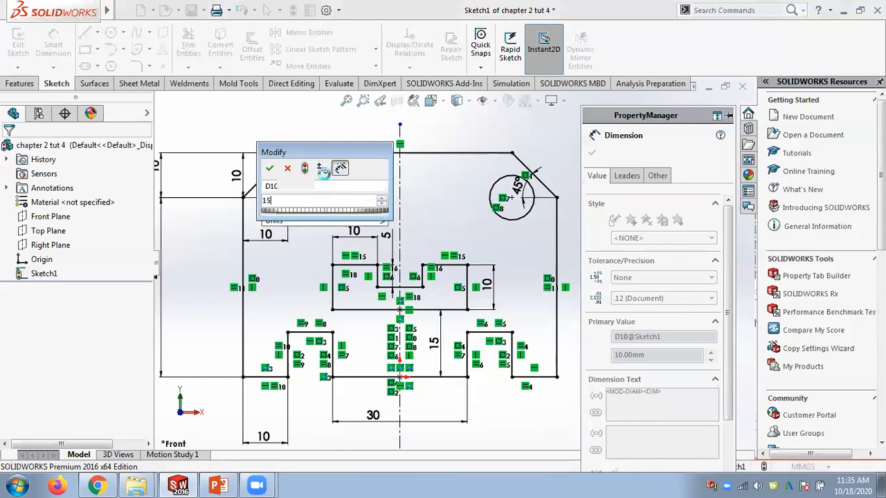
{"action": "key", "text": "Return"}
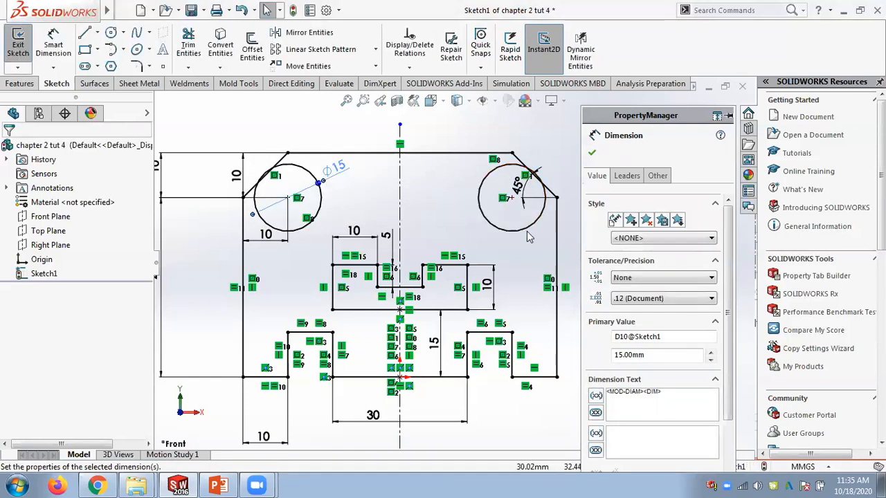
{"action": "double_click", "coordinate": [336, 172]}
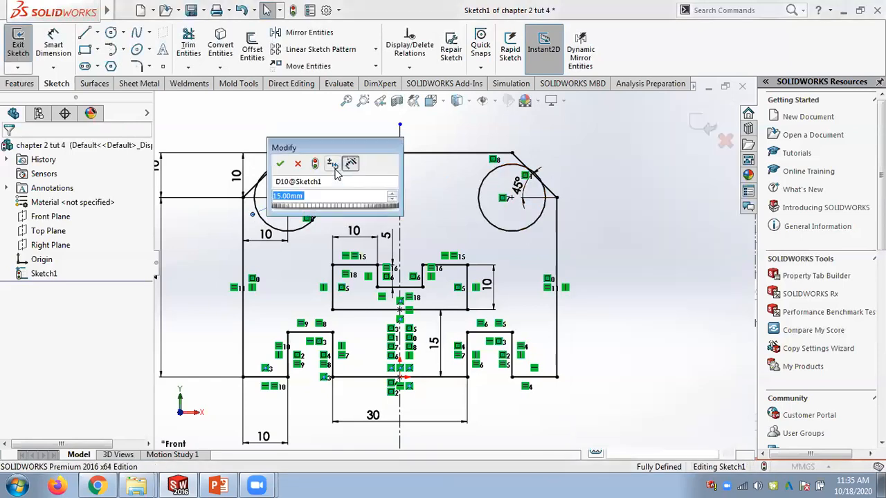
{"action": "type", "text": "5"}
{"action": "key", "text": "Return"}
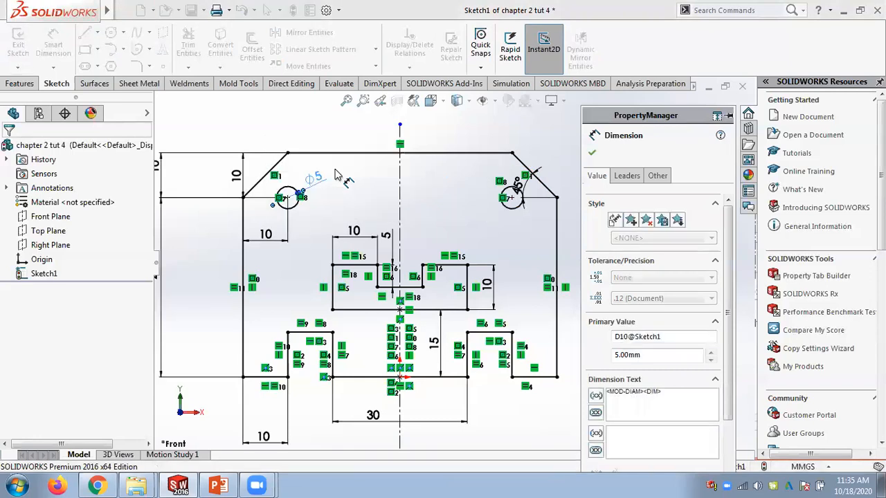
Step: Set the left hole's diameter dimension to 10 mm
{"action": "double_click", "coordinate": [316, 178]}
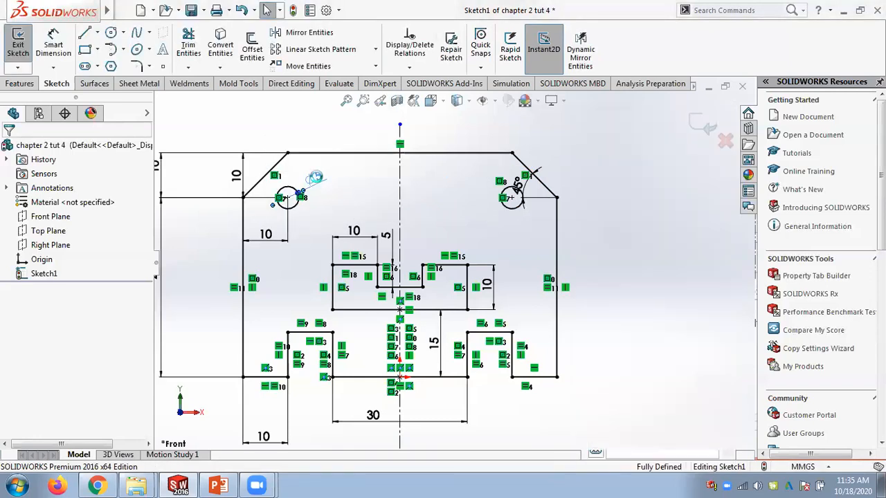
{"action": "type", "text": "10"}
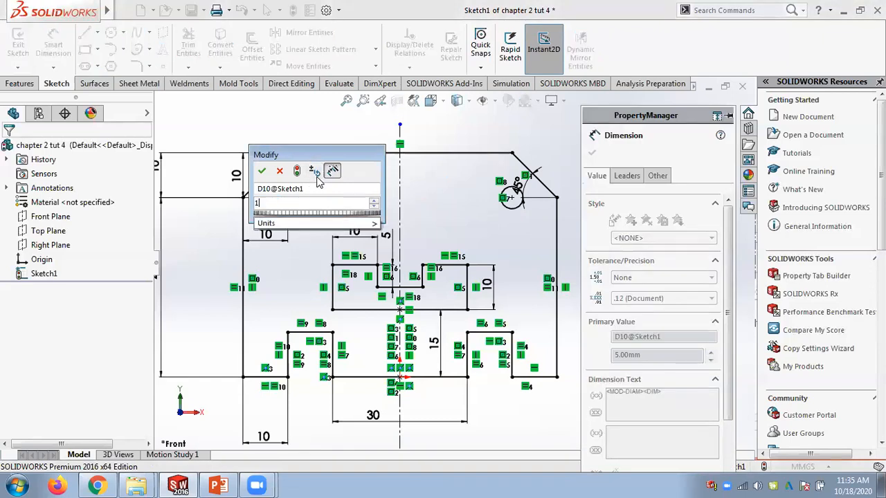
{"action": "key", "text": "Return"}
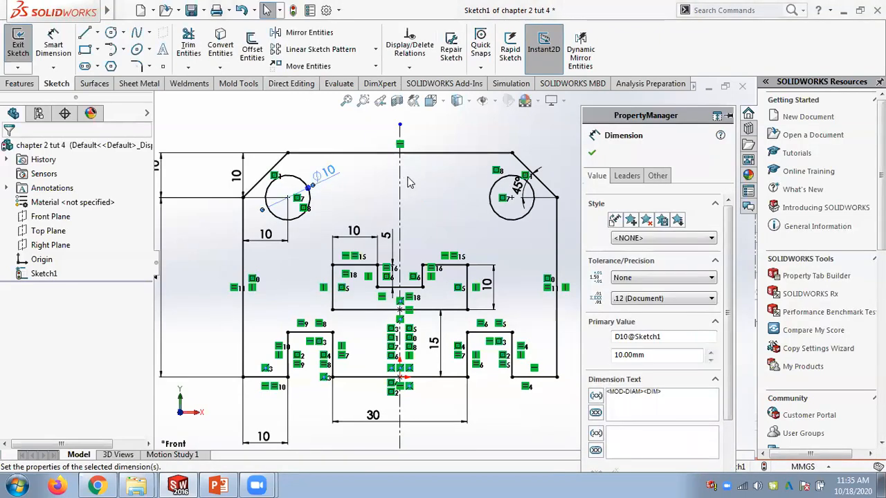
{"action": "left_click", "coordinate": [592, 154]}
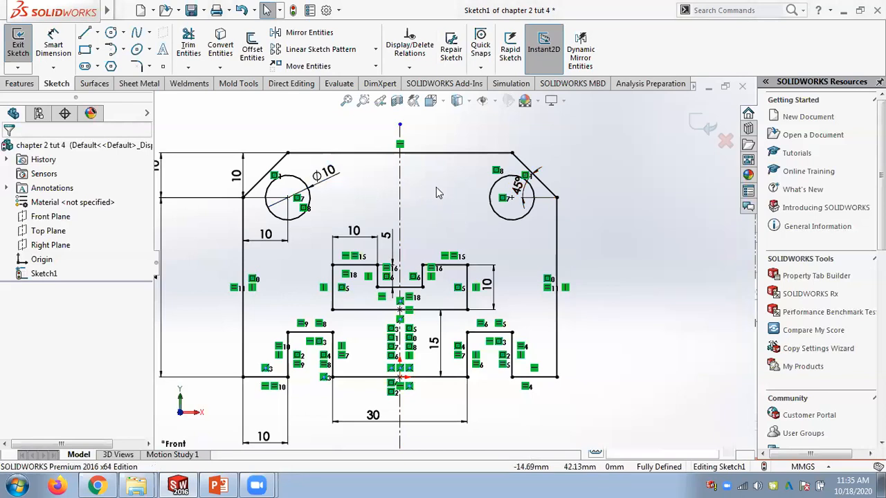
Step: Undo the diameter edits, the mirror and the circle deletion to restore the separately drawn right circle
{"action": "key", "text": "ctrl+z"}
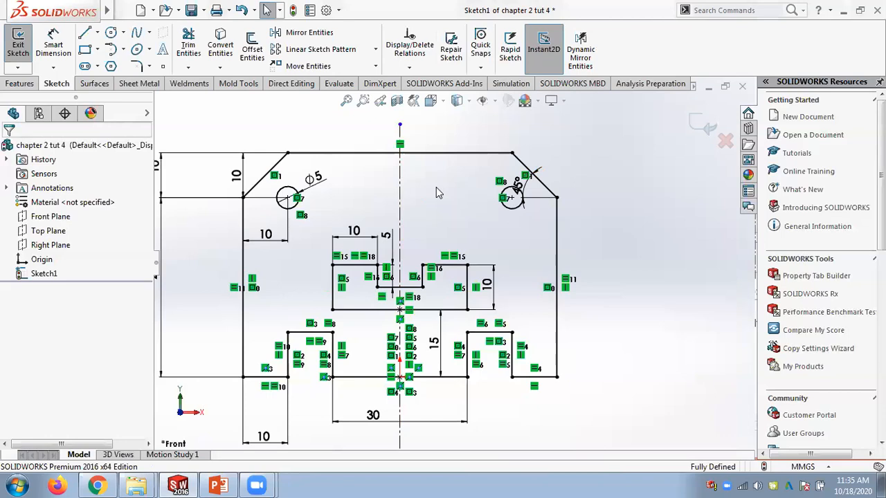
{"action": "key", "text": "ctrl+y"}
{"action": "key", "text": "ctrl+z"}
{"action": "key", "text": "ctrl+y"}
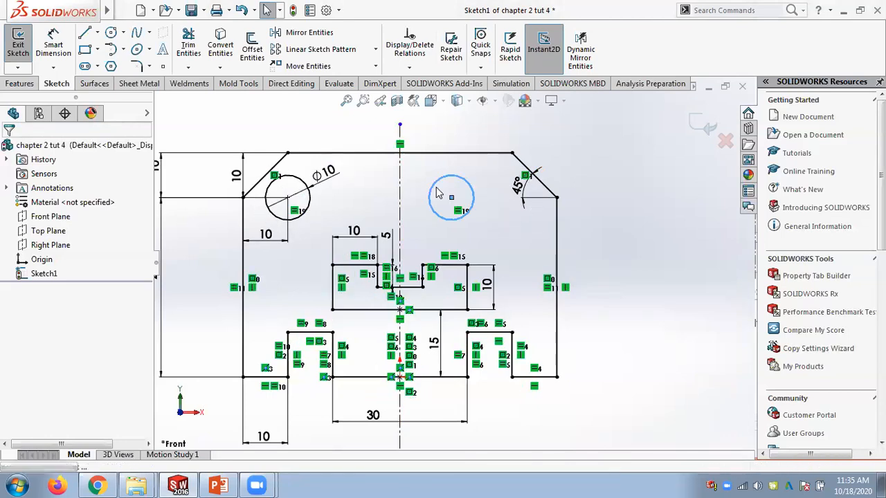
{"action": "key", "text": "Escape"}
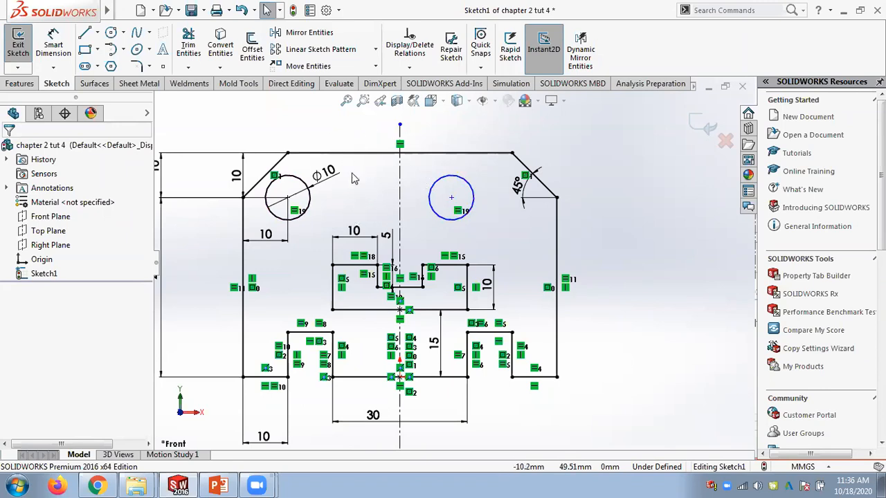
Step: Make the centres of the left hole and the right circle symmetric about the vertical centerline
{"action": "left_click", "coordinate": [287, 197]}
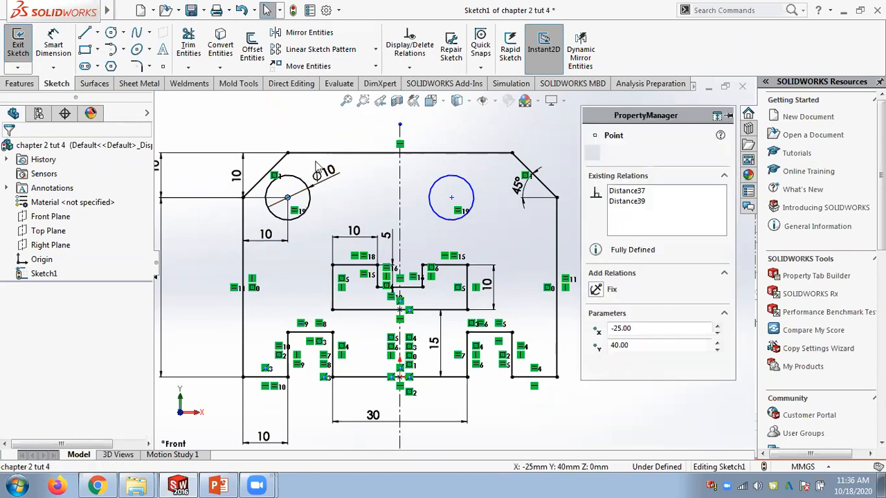
{"action": "left_click", "coordinate": [400, 178], "text": "ctrl"}
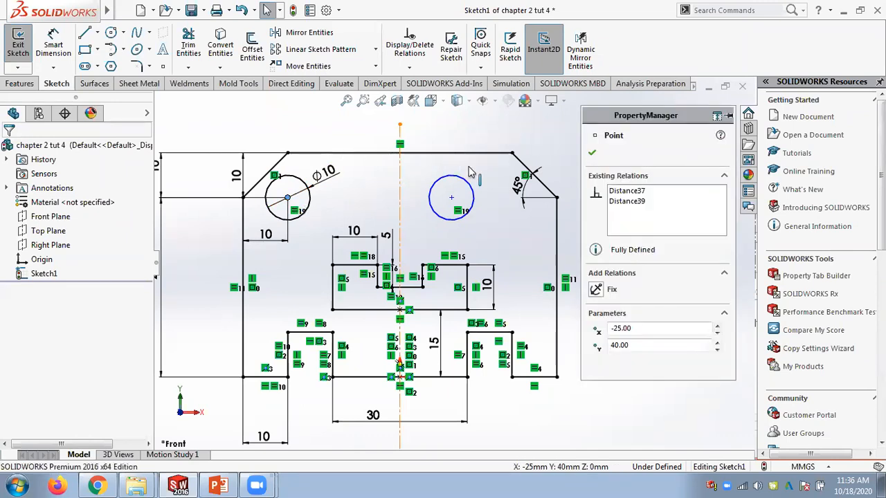
{"action": "left_click", "coordinate": [451, 198], "text": "ctrl"}
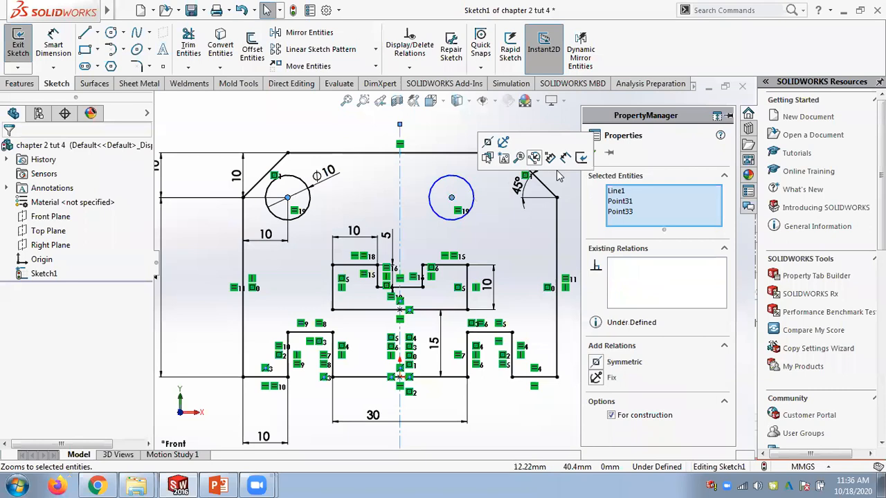
{"action": "left_click", "coordinate": [596, 363]}
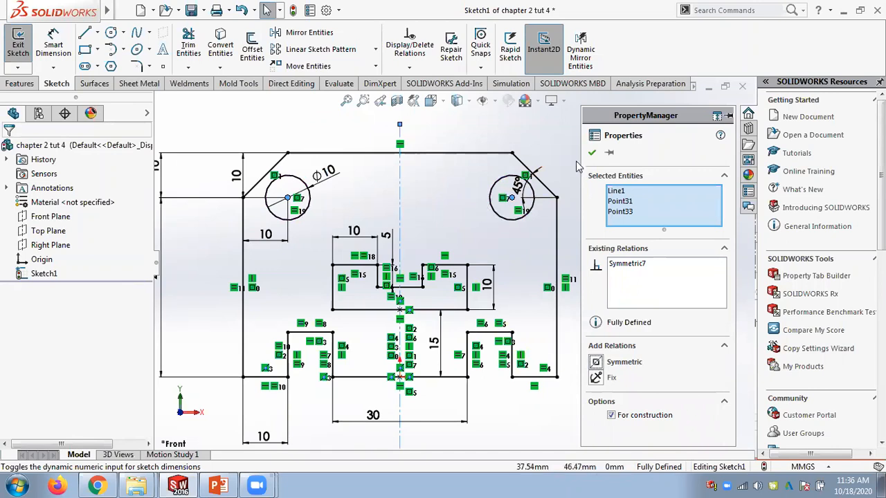
{"action": "left_click", "coordinate": [450, 212]}
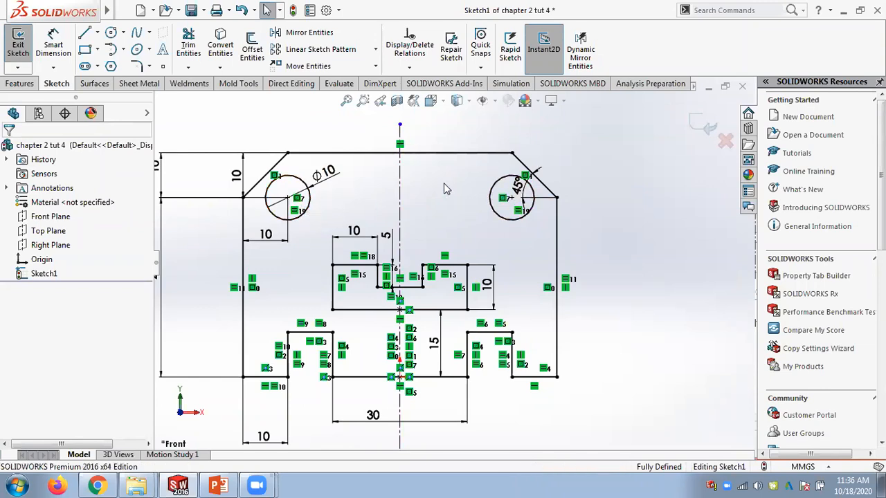
Step: Replace the separately drawn right circle with a copy of the left 10 mm hole mirrored about the vertical centerline
{"action": "left_click_drag", "start_coordinate": [513, 235], "coordinate": [487, 213]}
{"action": "key", "text": "Delete"}
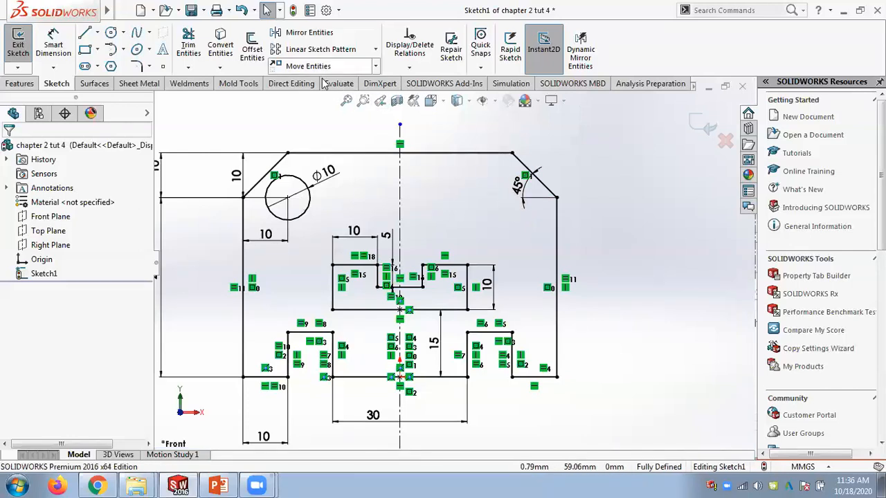
{"action": "left_click", "coordinate": [304, 32]}
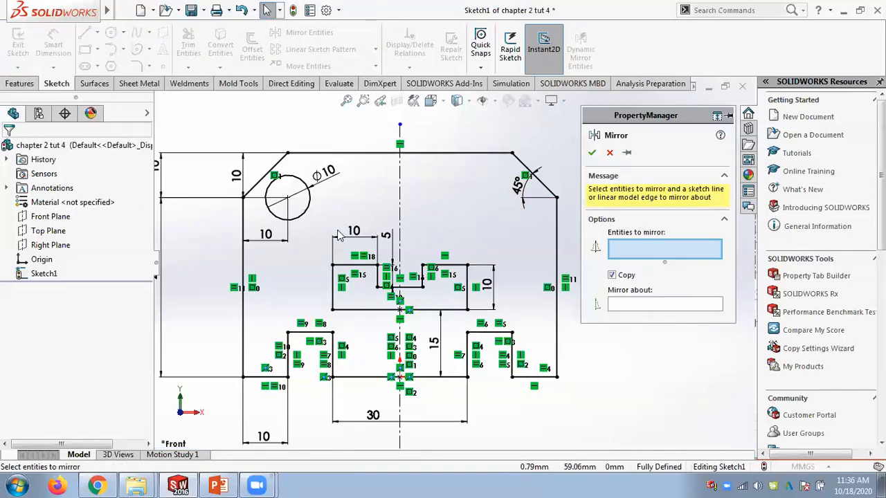
{"action": "left_click", "coordinate": [309, 204]}
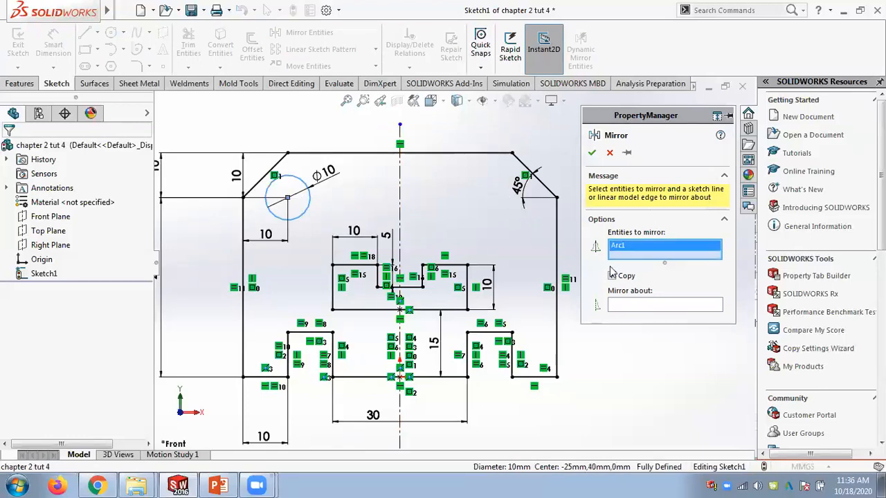
{"action": "left_click", "coordinate": [622, 308]}
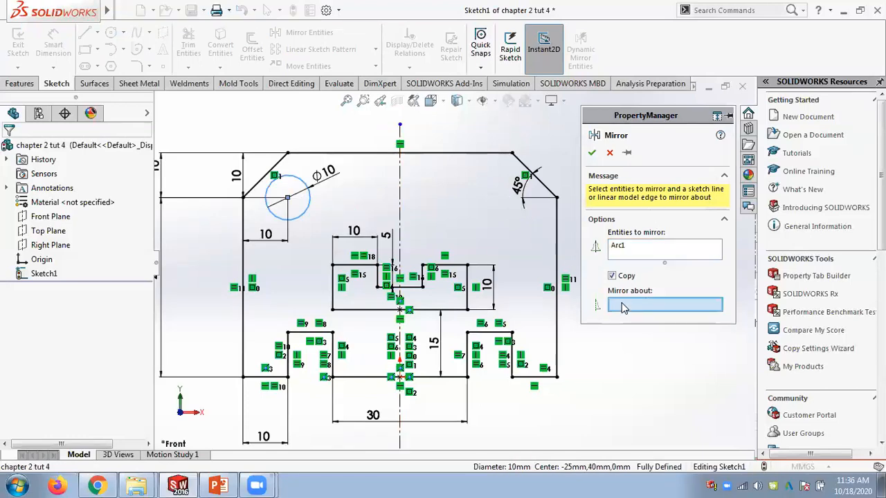
{"action": "left_click", "coordinate": [400, 188]}
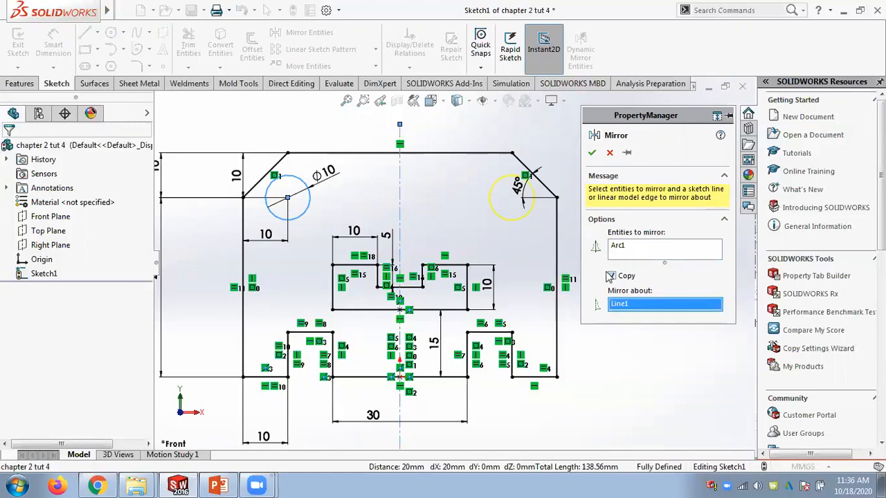
{"action": "left_click", "coordinate": [592, 152]}
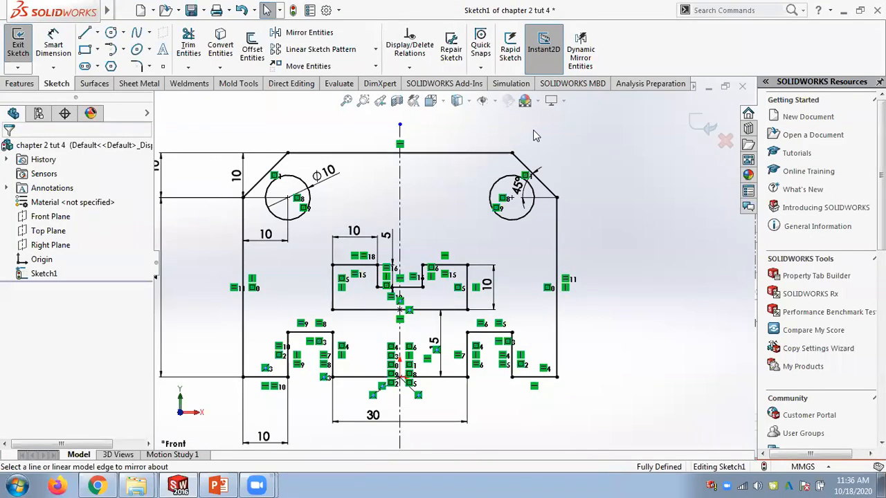
Step: Compare the completed plate sketch and its mirrored hole with the Figure 65 drawing in the PowerPoint slides
{"action": "left_click", "coordinate": [224, 485]}
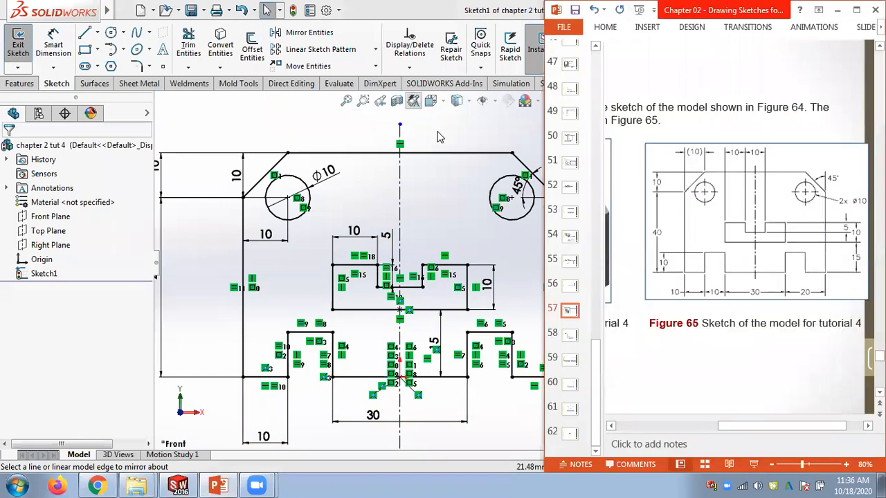
{"action": "left_click", "coordinate": [464, 154]}
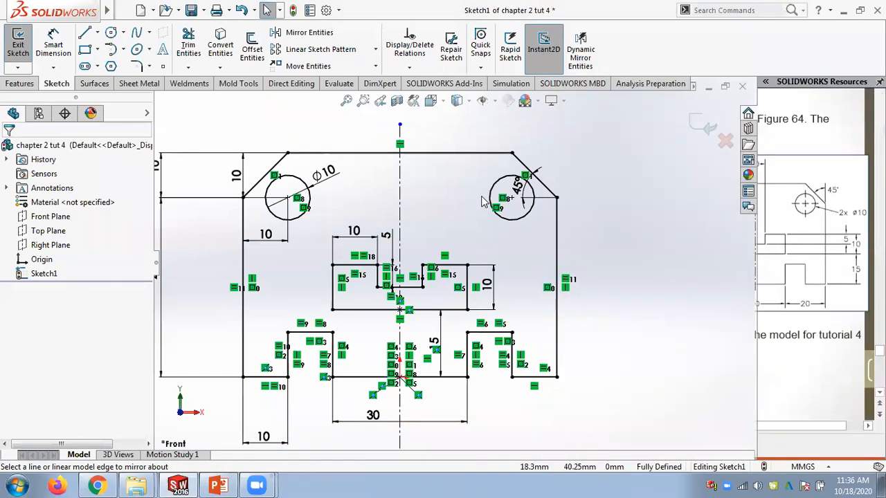
{"action": "scroll", "coordinate": [481, 197], "scroll_direction": "up", "scroll_amount": 1}
{"action": "scroll", "coordinate": [548, 248], "scroll_direction": "up", "scroll_amount": 2}
{"action": "scroll", "coordinate": [547, 248], "scroll_direction": "down", "scroll_amount": 3}
{"action": "scroll", "coordinate": [545, 249], "scroll_direction": "up", "scroll_amount": 1}
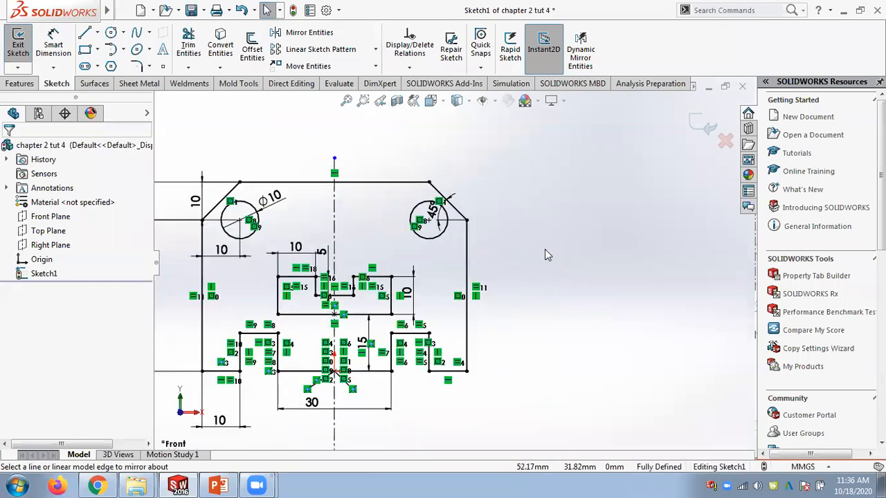
{"action": "left_click", "coordinate": [219, 485]}
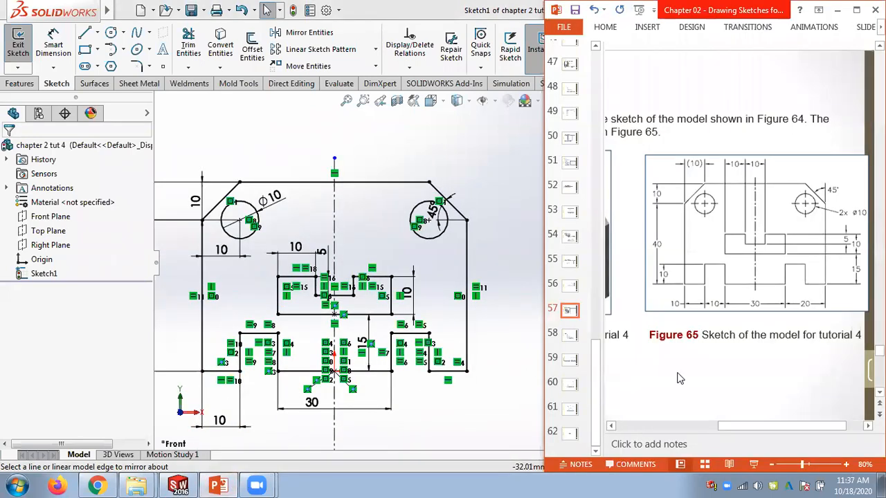
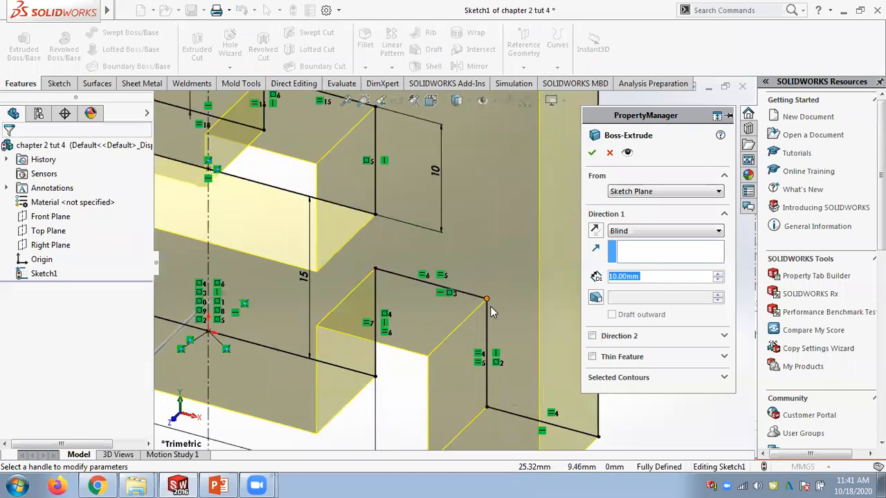
Step: Extrude the plate sketch as a 10 mm blind boss and save the part
{"action": "scroll", "coordinate": [486, 262], "scroll_direction": "up", "scroll_amount": 3}
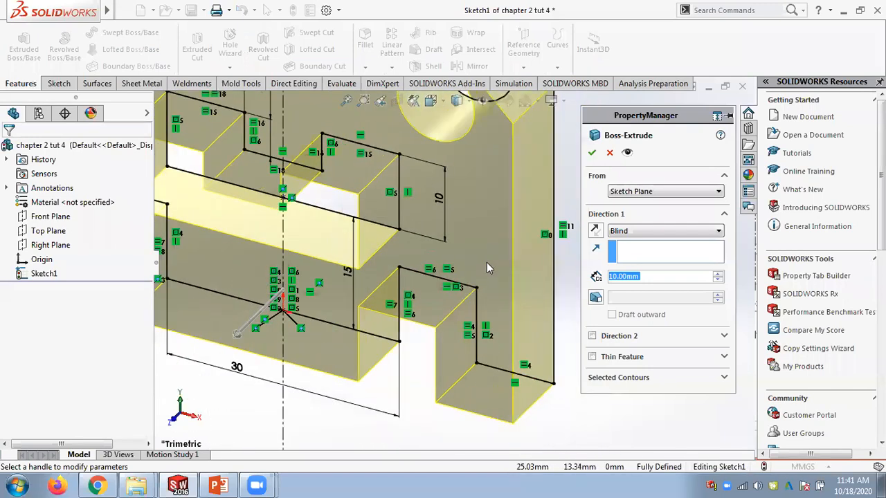
{"action": "scroll", "coordinate": [487, 262], "scroll_direction": "up", "scroll_amount": 1}
{"action": "left_click", "coordinate": [593, 151]}
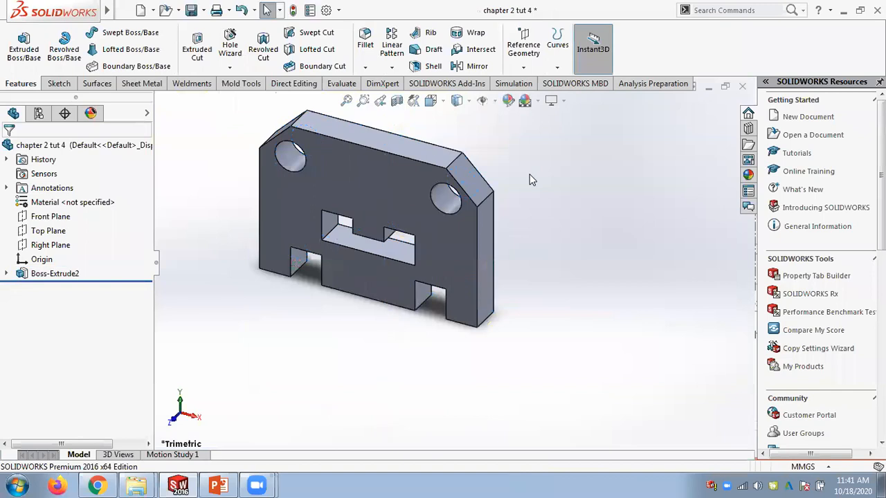
{"action": "middle_click_drag", "start_coordinate": [359, 275], "coordinate": [337, 307]}
{"action": "left_click", "coordinate": [191, 10]}
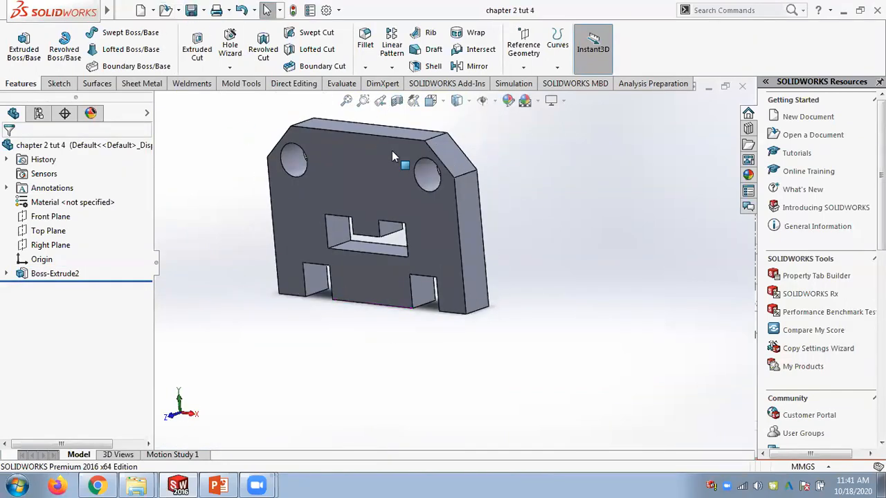
Step: Delete the plate's boss extrusion but keep its sketch
{"action": "left_click", "coordinate": [215, 486]}
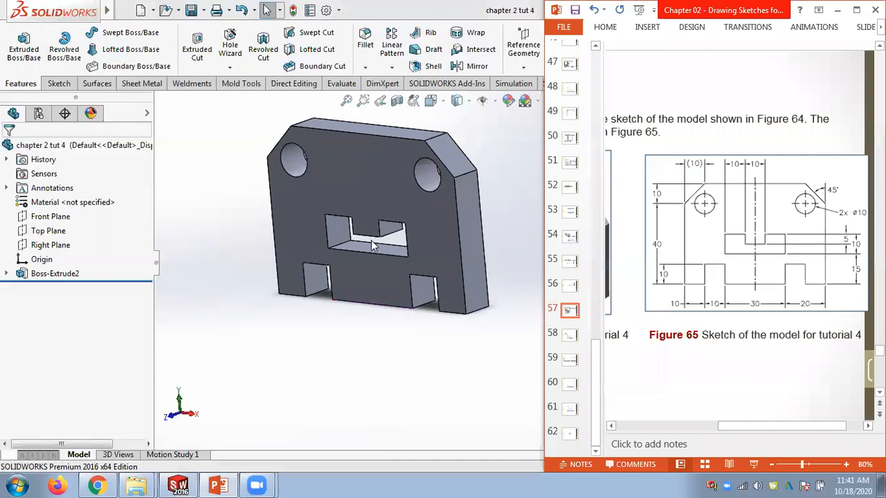
{"action": "left_click", "coordinate": [38, 274]}
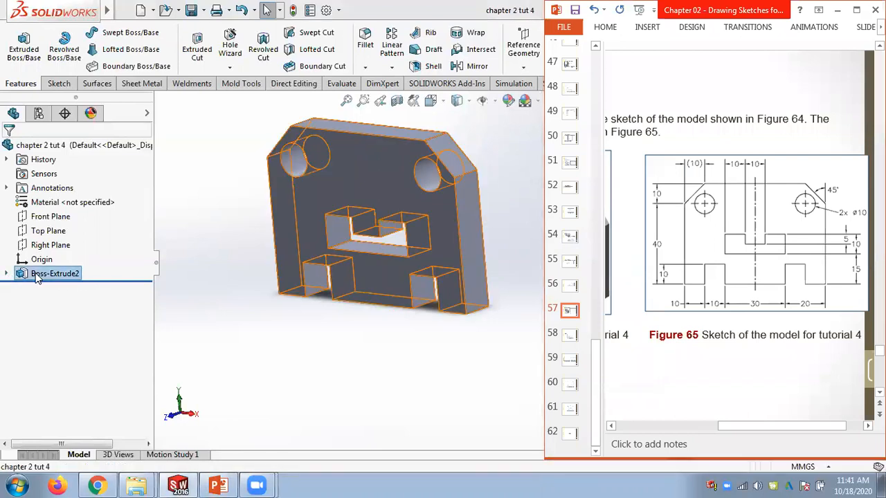
{"action": "right_click", "coordinate": [38, 274]}
{"action": "left_click", "coordinate": [52, 299]}
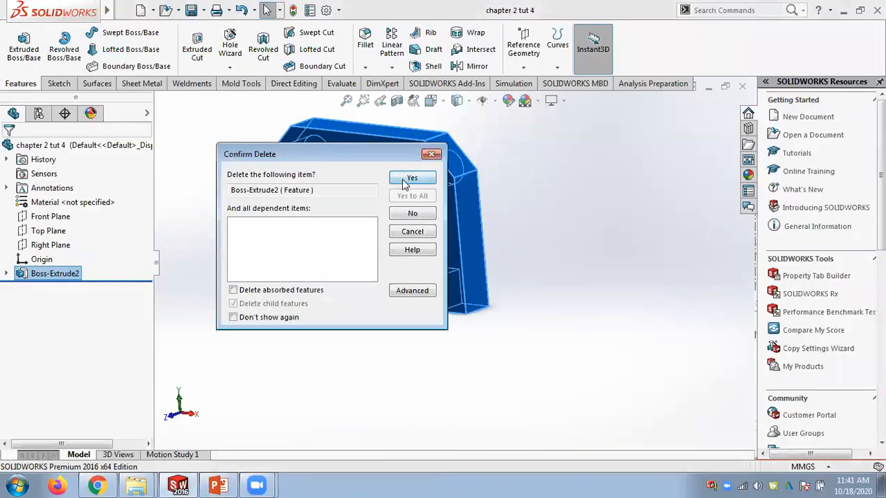
{"action": "left_click", "coordinate": [412, 178]}
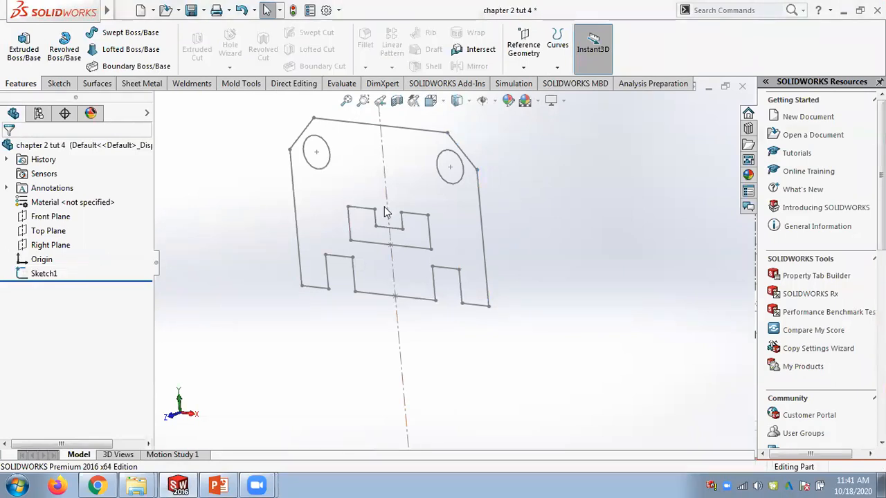
Step: Reopen the plate sketch for editing and extrude it 10 mm blind from the sketch plane
{"action": "scroll", "coordinate": [386, 213], "scroll_direction": "down", "scroll_amount": 3}
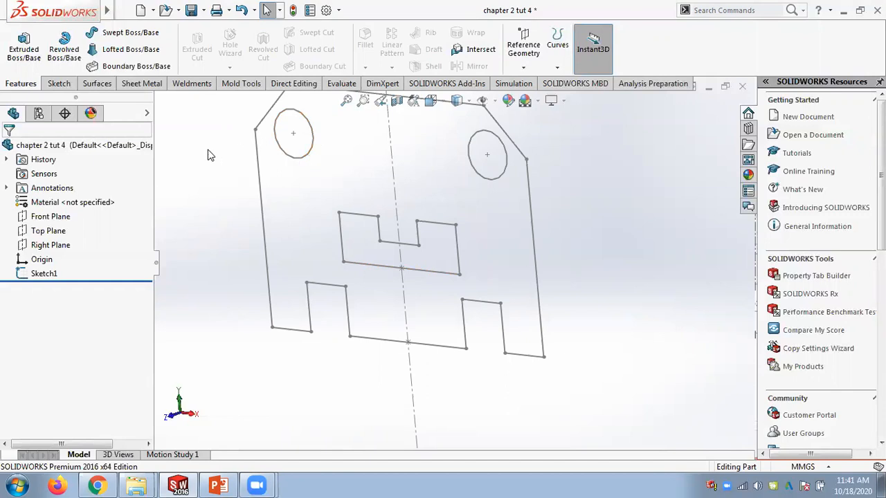
{"action": "left_click", "coordinate": [44, 273]}
{"action": "left_click", "coordinate": [50, 237]}
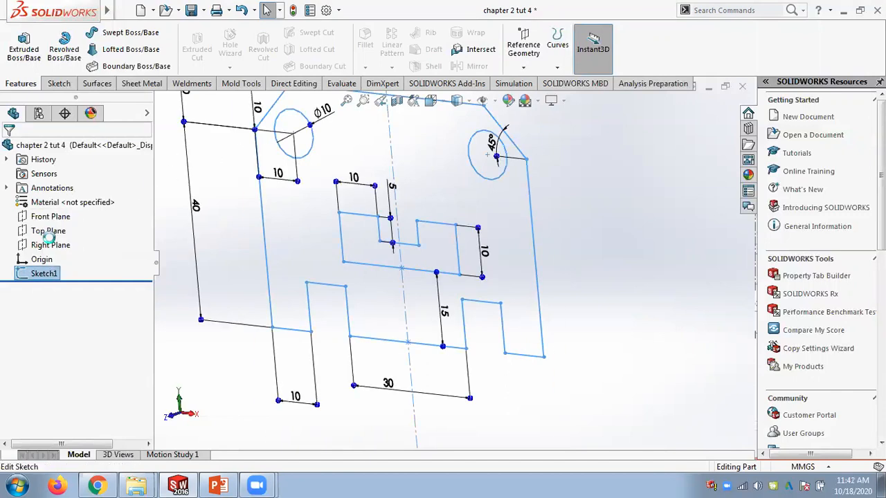
{"action": "left_click", "coordinate": [20, 83]}
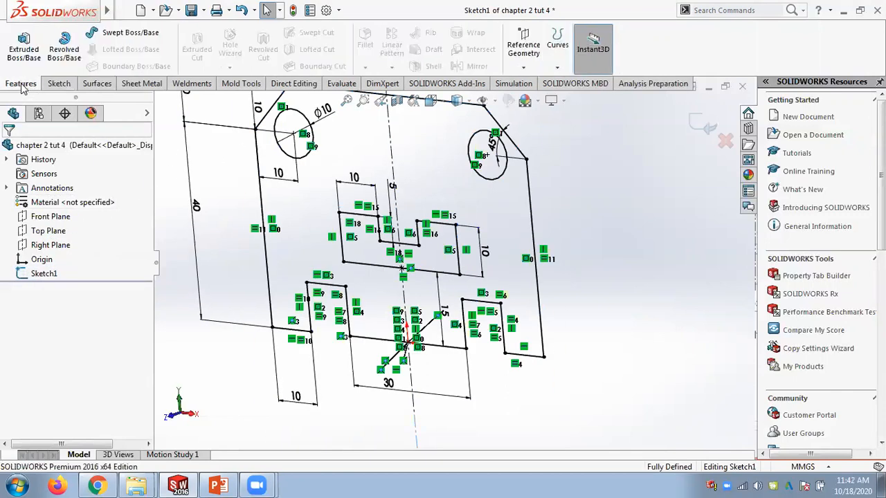
{"action": "left_click", "coordinate": [21, 45]}
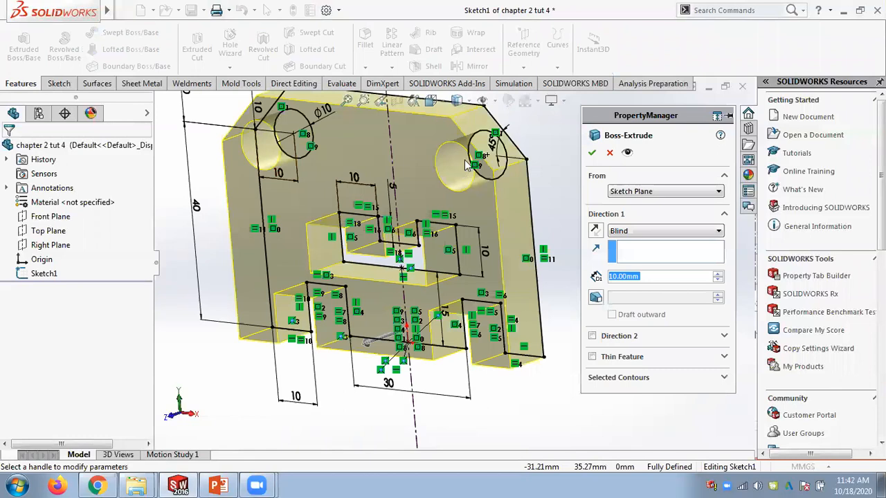
{"action": "left_click", "coordinate": [592, 151]}
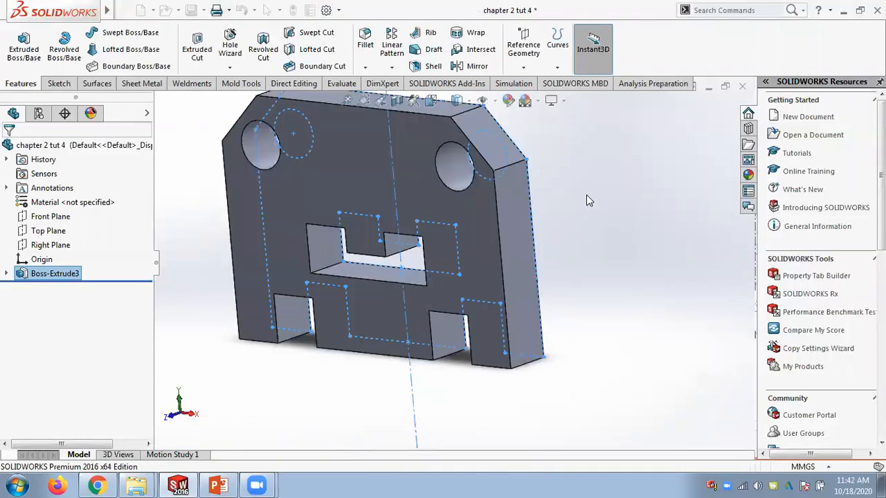
{"action": "left_click", "coordinate": [586, 201]}
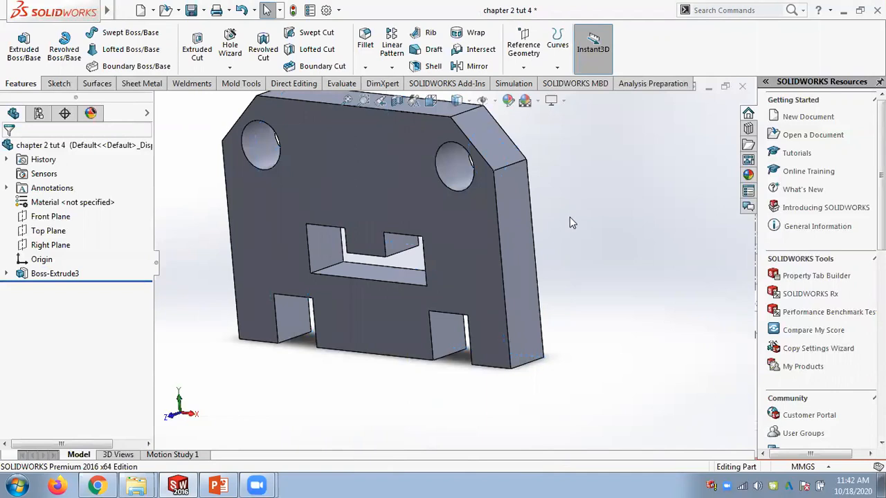
Step: Switch to the PowerPoint slides and examine the tutorial 4 solid model and dimensioned sketch in Figures 64 and 65
{"action": "left_click", "coordinate": [217, 486]}
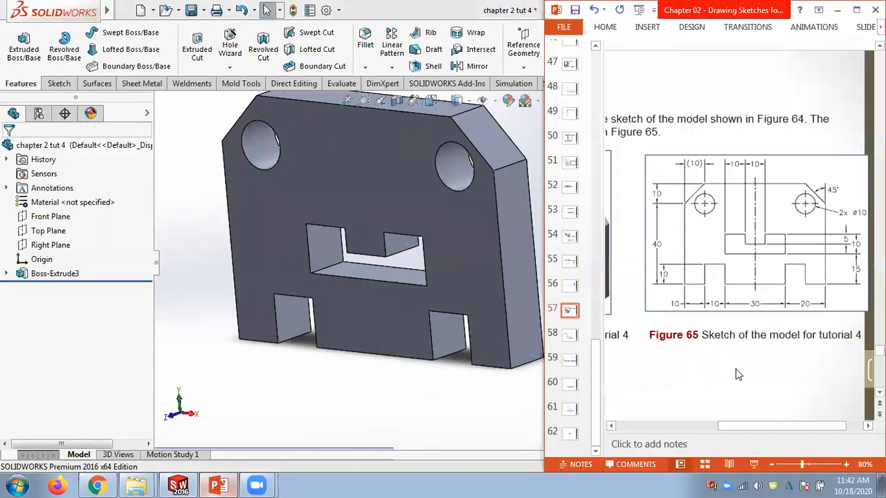
{"action": "left_click", "coordinate": [772, 464]}
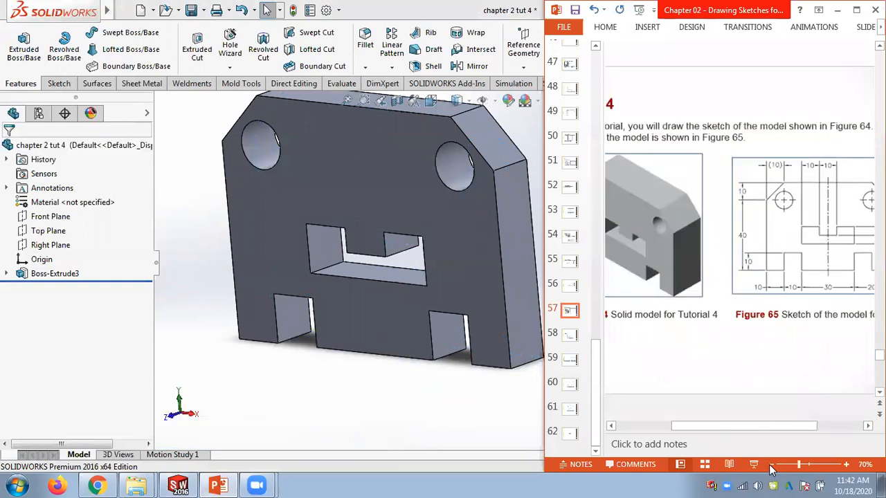
{"action": "left_click", "coordinate": [770, 465]}
{"action": "left_click", "coordinate": [846, 465]}
{"action": "left_click", "coordinate": [845, 465]}
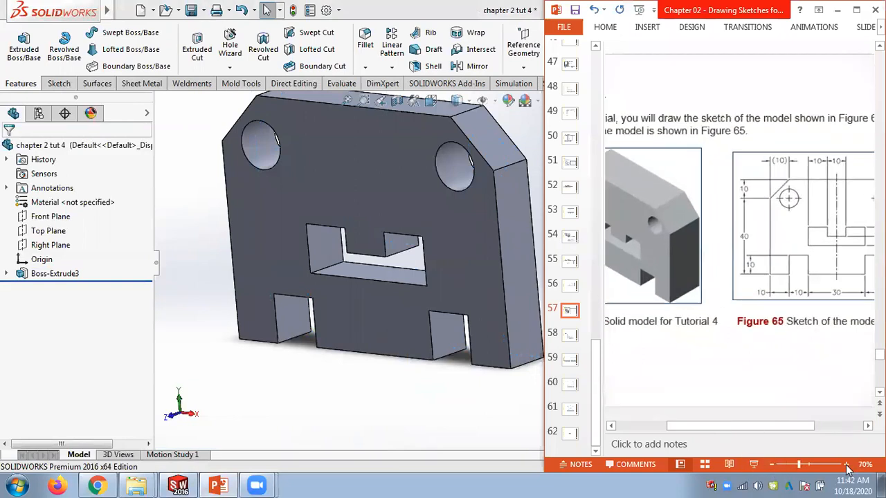
{"action": "mouse_move", "coordinate": [761, 426]}
{"action": "left_mouse_down"}
{"action": "mouse_move", "coordinate": [834, 427]}
{"action": "mouse_move", "coordinate": [822, 427]}
{"action": "left_mouse_up"}
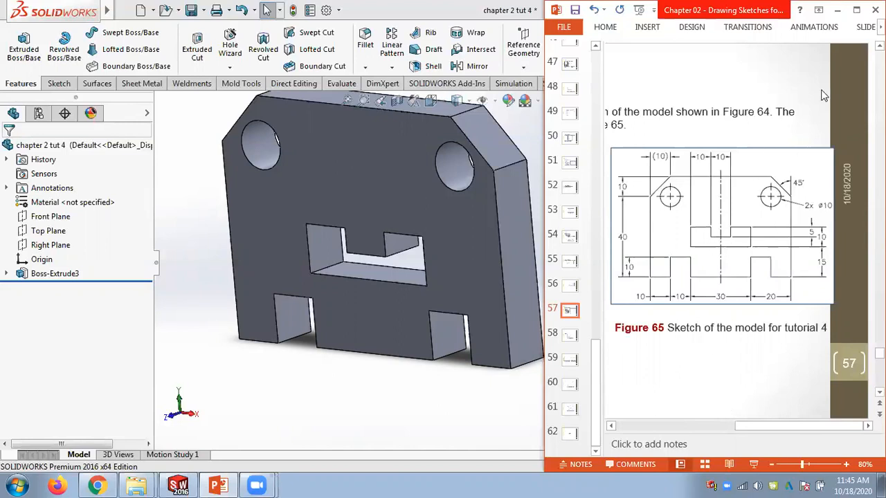
{"action": "left_click", "coordinate": [856, 10]}
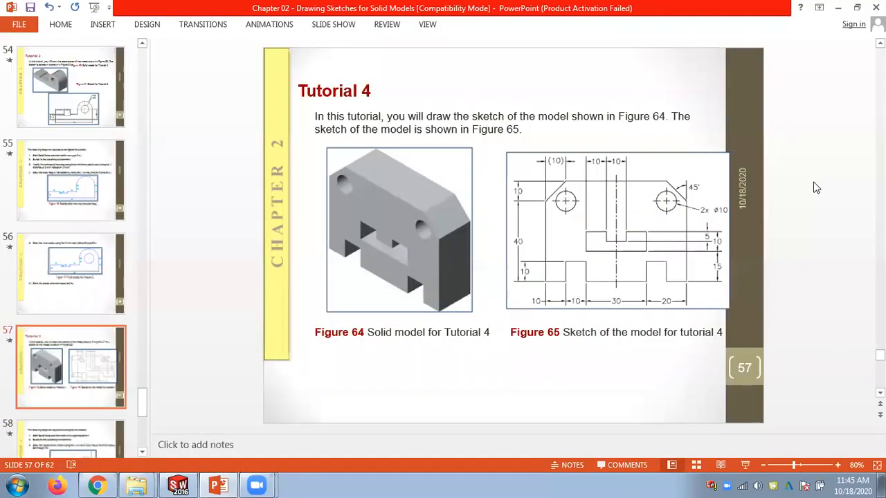
{"action": "scroll", "coordinate": [815, 188], "scroll_direction": "down", "scroll_amount": 3}
{"action": "scroll", "coordinate": [815, 188], "scroll_direction": "up", "scroll_amount": 3}
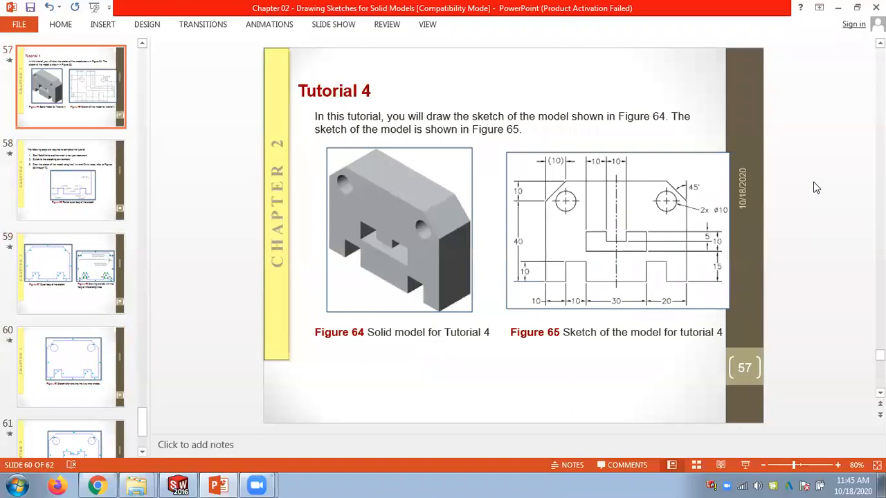
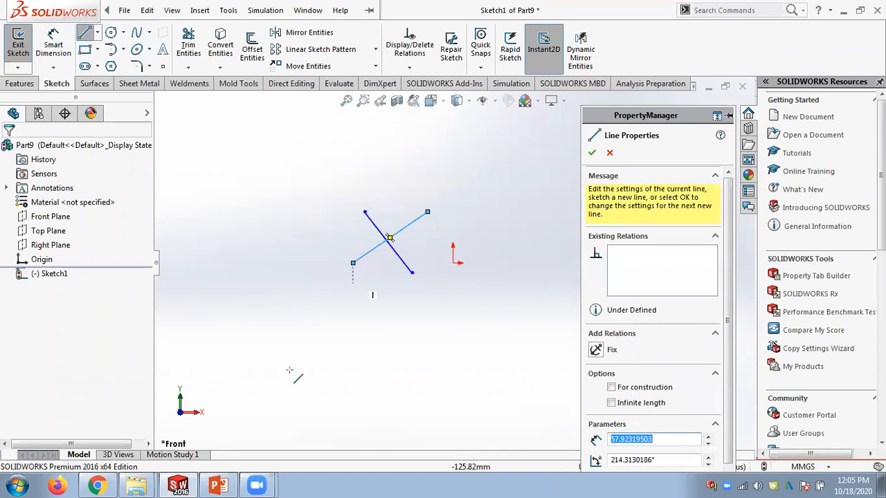
Step: Sketch a zigzag chain of seven connected lines below the crossing lines, using the inferred parallel, perpendicular and vertical relations
{"action": "left_click", "coordinate": [269, 323]}
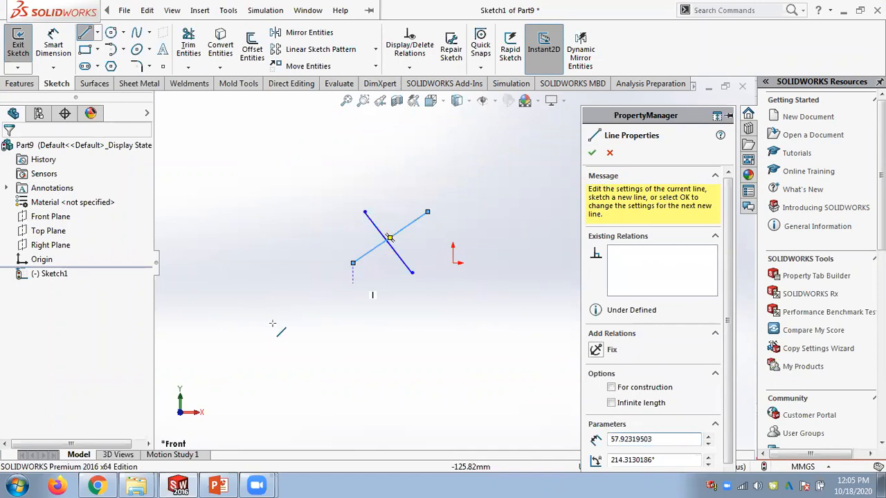
{"action": "left_click", "coordinate": [345, 370]}
{"action": "left_click", "coordinate": [411, 339]}
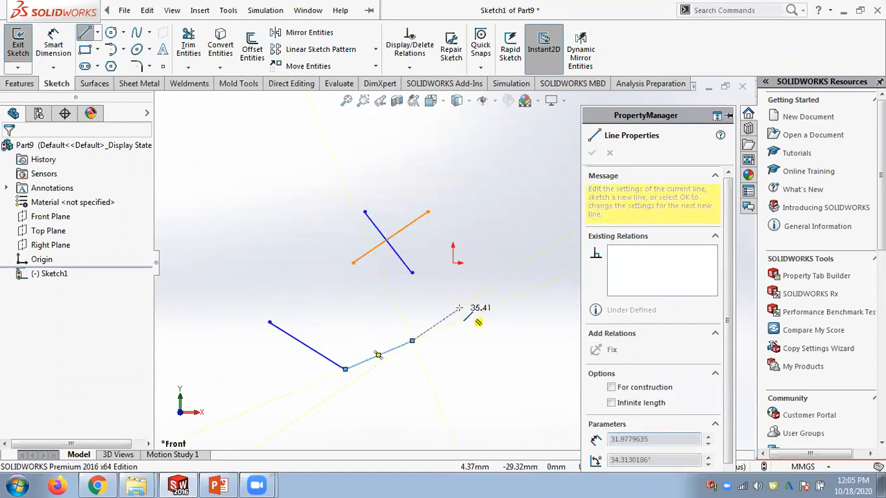
{"action": "left_click", "coordinate": [461, 307]}
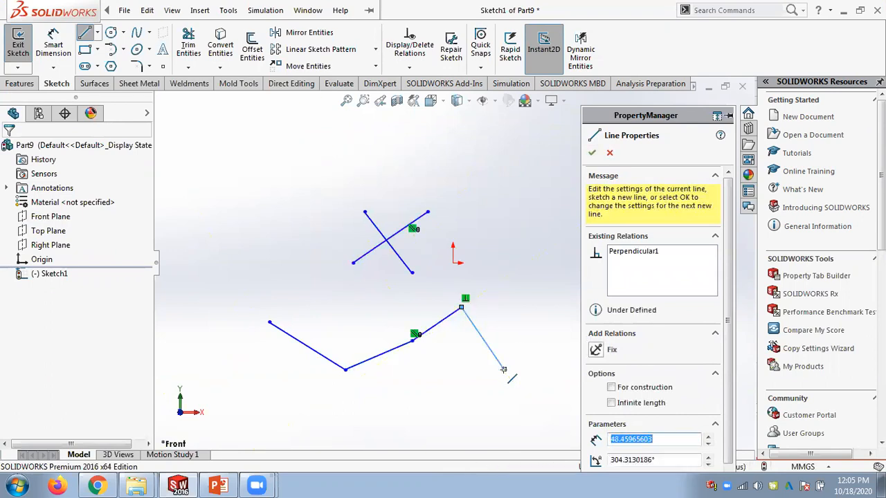
{"action": "left_click", "coordinate": [503, 369]}
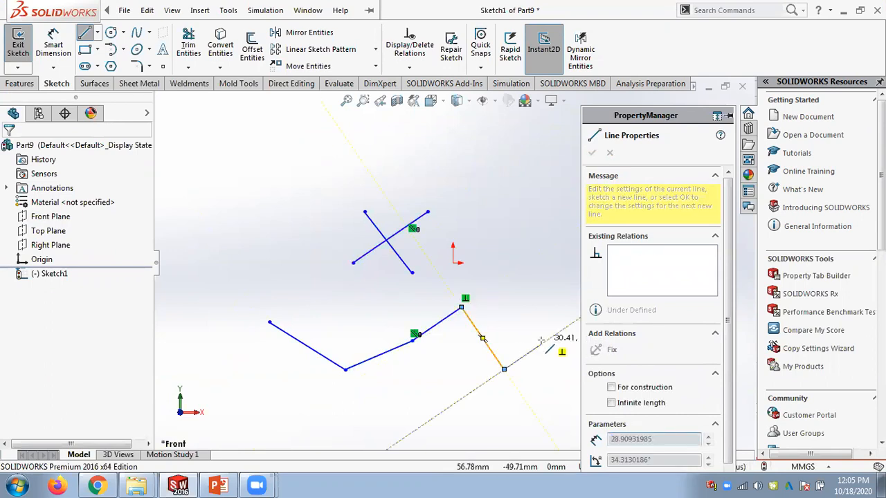
{"action": "left_click", "coordinate": [542, 343]}
{"action": "left_click", "coordinate": [543, 292]}
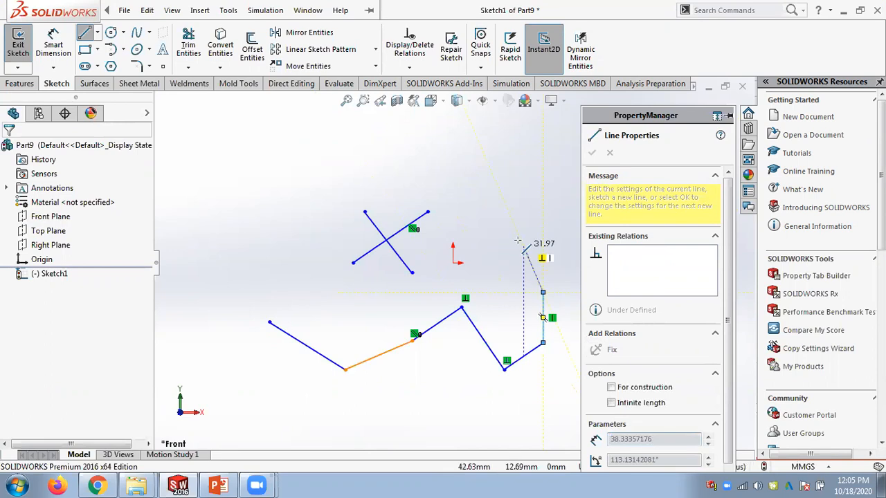
{"action": "left_click", "coordinate": [519, 237]}
{"action": "key", "text": "Escape"}
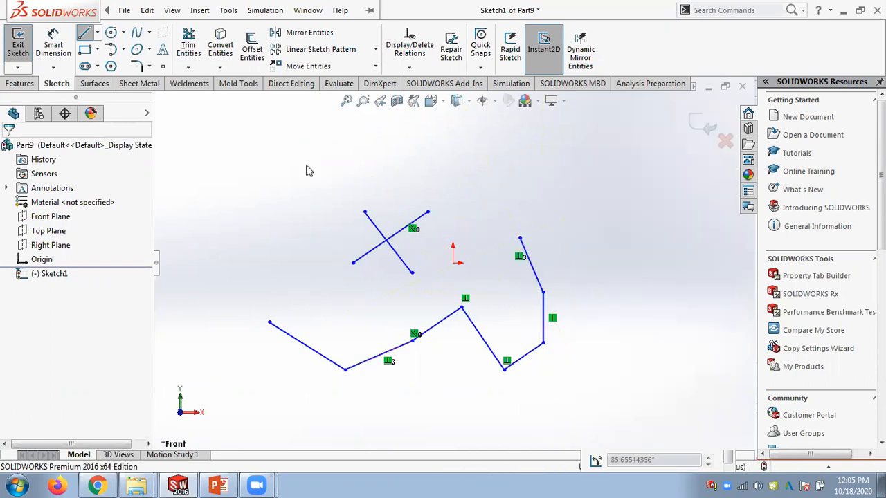
Step: Sketch a separate slanted line about 65 mm long to the upper left of the crossing lines
{"action": "left_click", "coordinate": [85, 33]}
{"action": "left_click", "coordinate": [271, 179]}
{"action": "left_click_drag", "start_coordinate": [271, 179], "coordinate": [305, 168]}
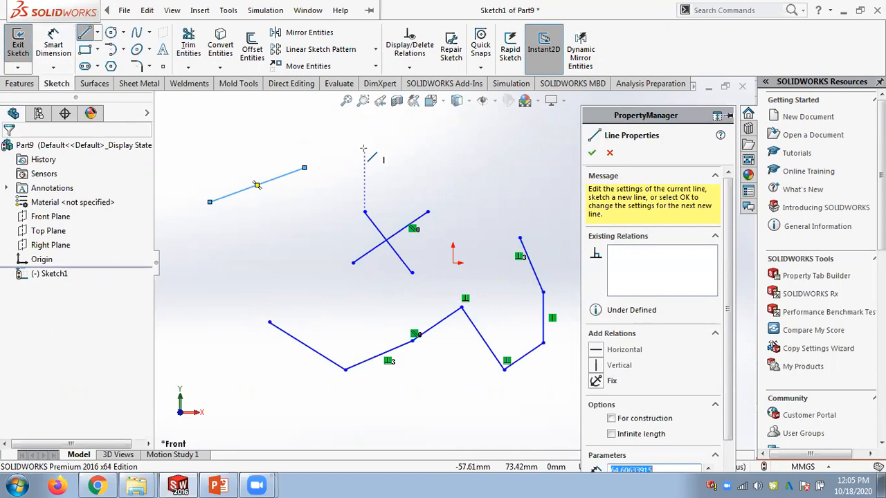
{"action": "key", "text": "Escape"}
Step: Delete the separate slanted line and the whole zigzag chain, keeping only the two crossing lines
{"action": "left_click_drag", "start_coordinate": [307, 204], "coordinate": [253, 168]}
{"action": "key", "text": "Delete"}
{"action": "left_click_drag", "start_coordinate": [562, 393], "coordinate": [362, 311]}
{"action": "key", "text": "Delete"}
{"action": "left_click_drag", "start_coordinate": [604, 309], "coordinate": [543, 286]}
{"action": "key", "text": "Delete"}
{"action": "left_click_drag", "start_coordinate": [371, 385], "coordinate": [293, 335]}
{"action": "key", "text": "Delete"}
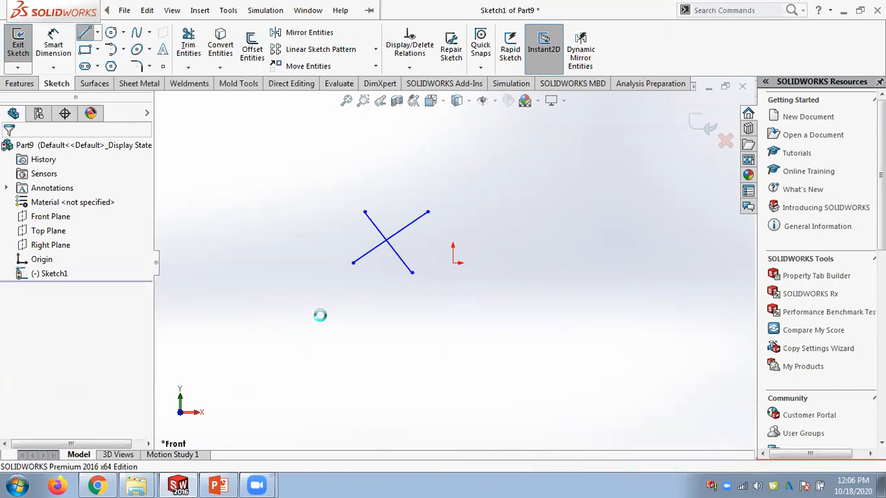
Step: Trim the crossing lines with the Corner option, keeping the upper-right and lower-right arms, and undo the trim
{"action": "scroll", "coordinate": [432, 228], "scroll_direction": "down", "scroll_amount": 2}
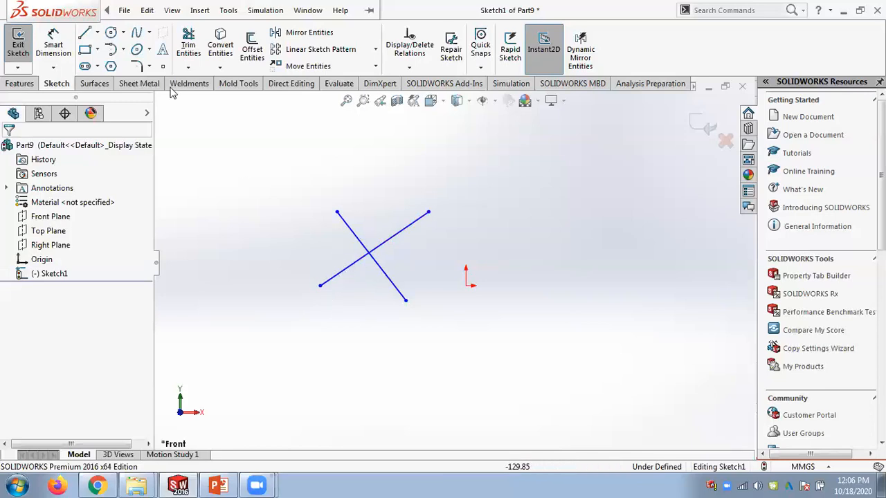
{"action": "left_click", "coordinate": [185, 68]}
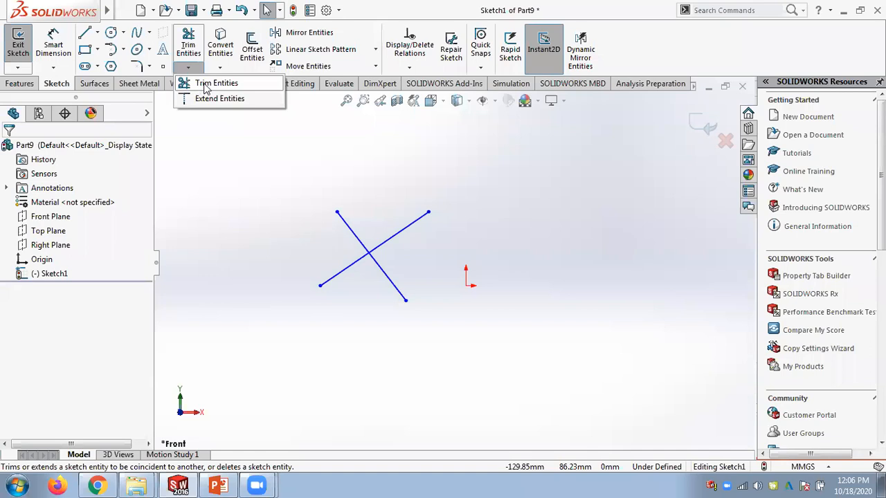
{"action": "left_click", "coordinate": [218, 86]}
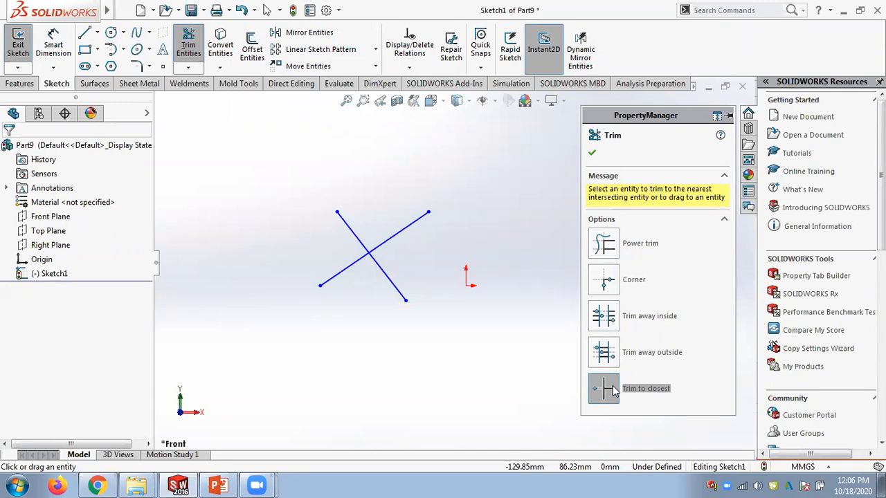
{"action": "left_click", "coordinate": [606, 282]}
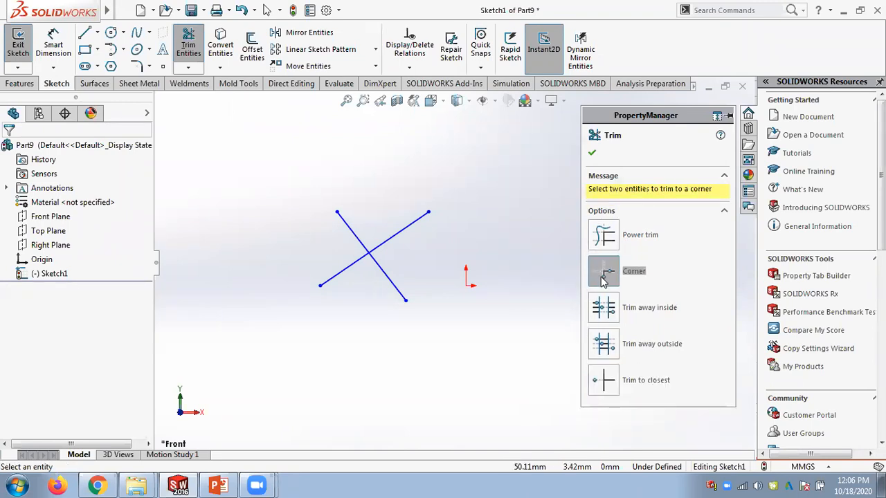
{"action": "left_click", "coordinate": [391, 282]}
{"action": "left_click", "coordinate": [396, 241]}
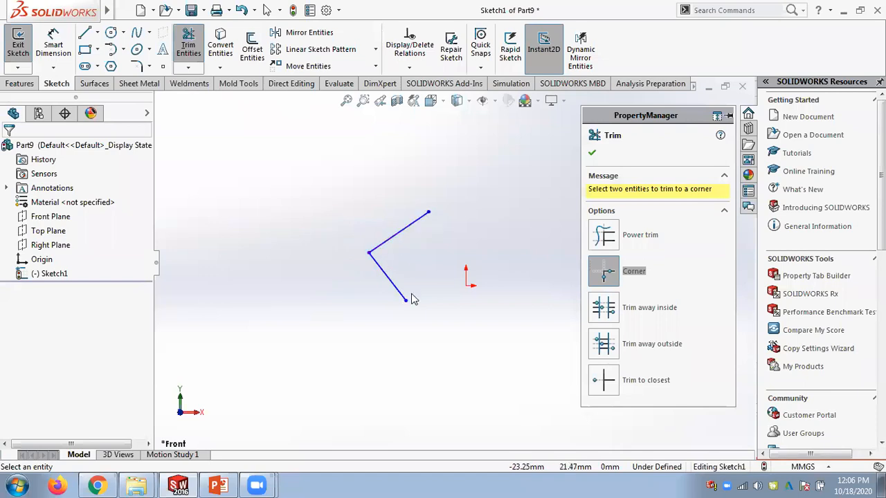
{"action": "key", "text": "ctrl+z"}
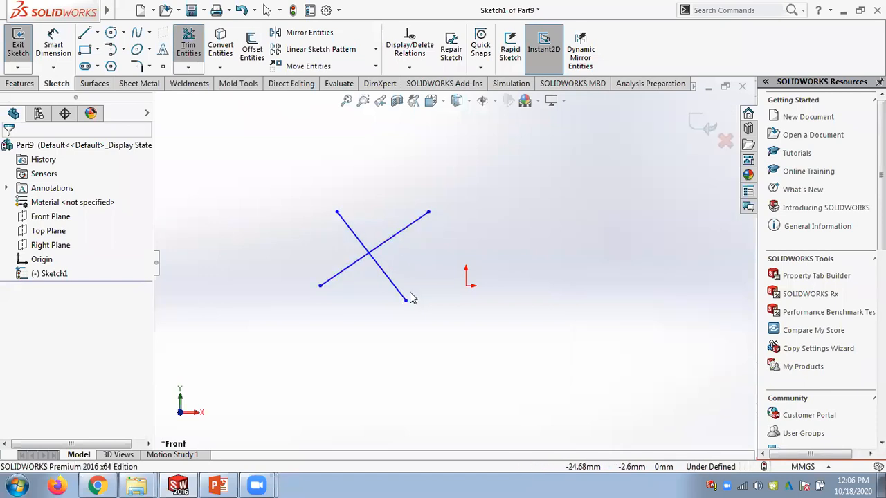
Step: Corner-trim the crossing lines, keeping the upper-left and upper-right arms, and undo the trim
{"action": "left_click", "coordinate": [188, 67]}
{"action": "left_click", "coordinate": [207, 81]}
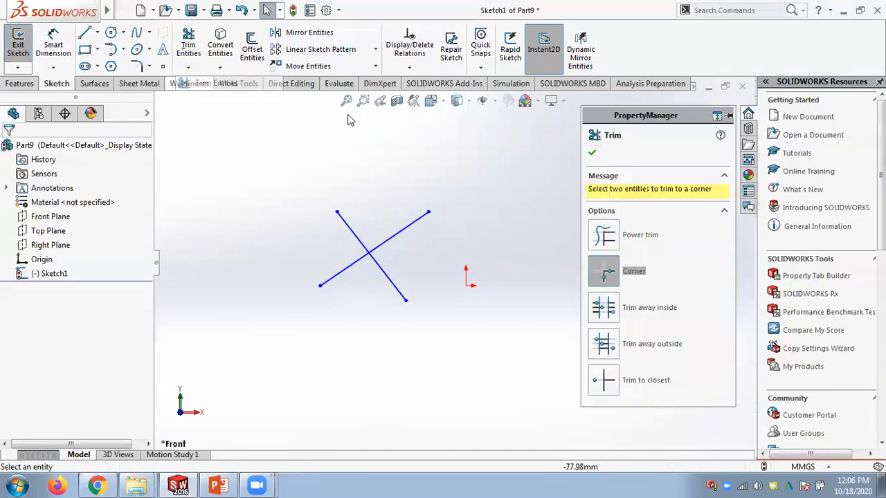
{"action": "left_click", "coordinate": [351, 233]}
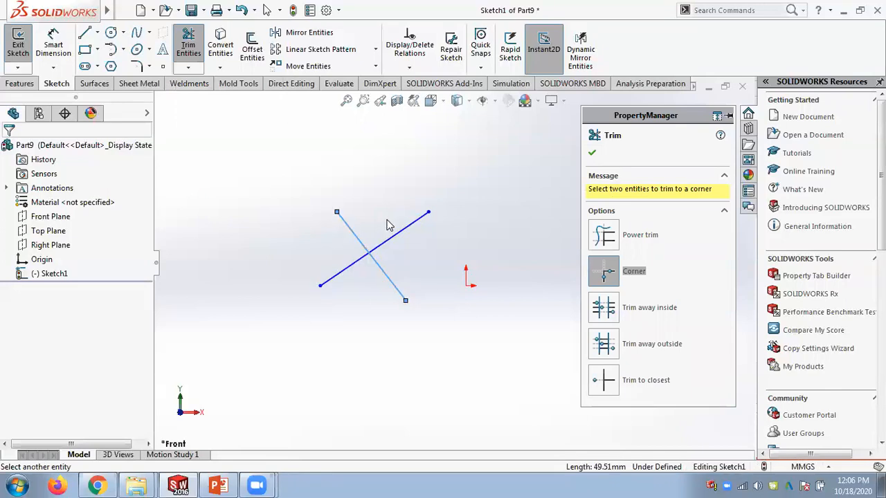
{"action": "left_click", "coordinate": [393, 237]}
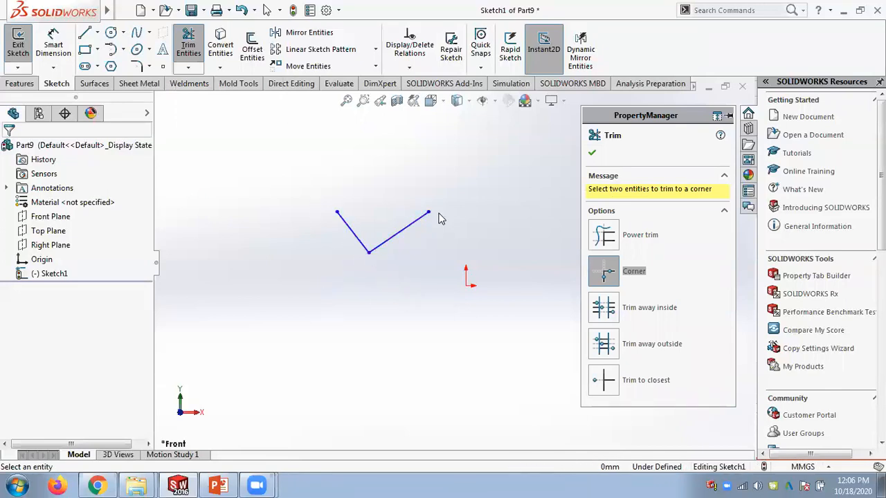
{"action": "key", "text": "ctrl+z"}
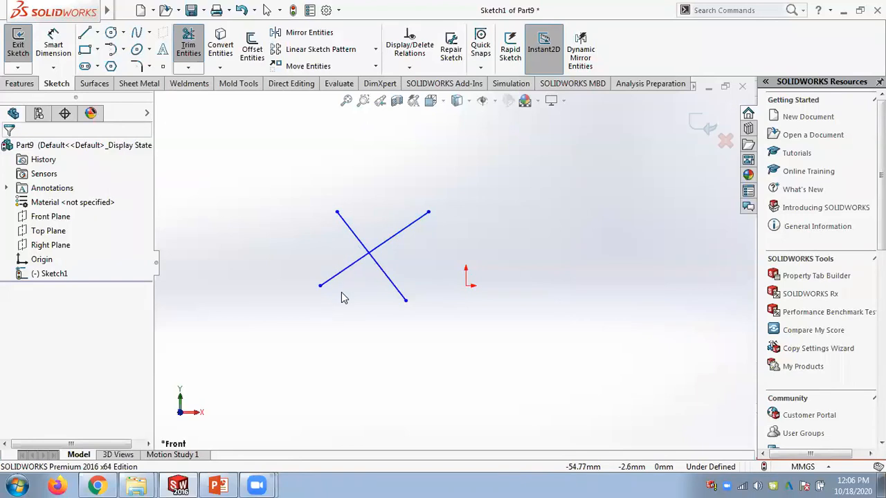
Step: Remove all four arms of the crossing lines one by one with Trim to closest
{"action": "left_click", "coordinate": [187, 67]}
{"action": "left_click", "coordinate": [201, 82]}
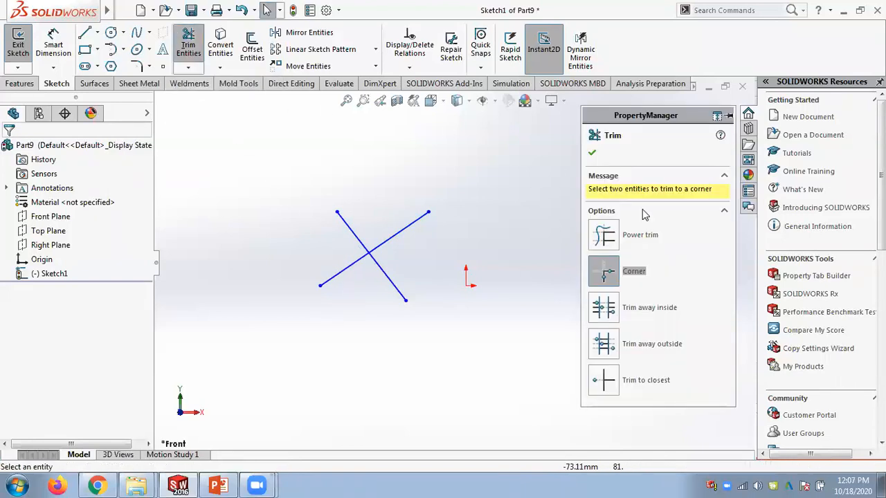
{"action": "left_click", "coordinate": [604, 388]}
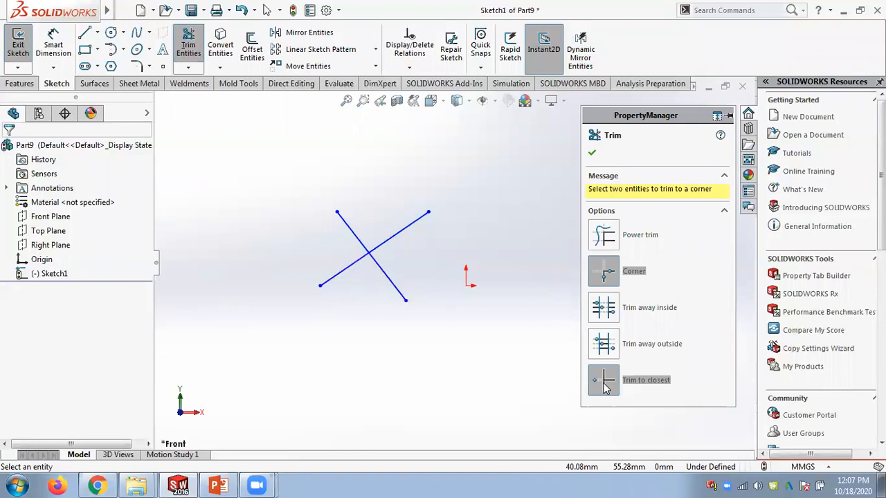
{"action": "left_click", "coordinate": [348, 272]}
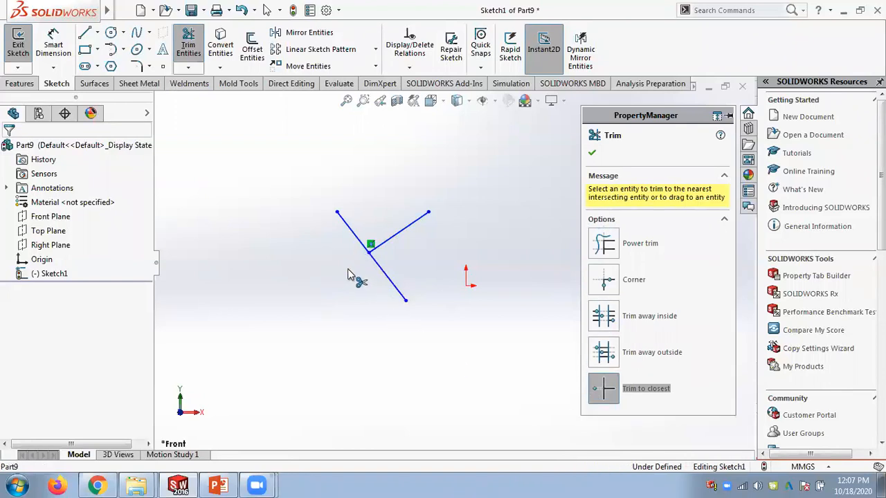
{"action": "left_click", "coordinate": [396, 294]}
{"action": "left_click", "coordinate": [391, 243]}
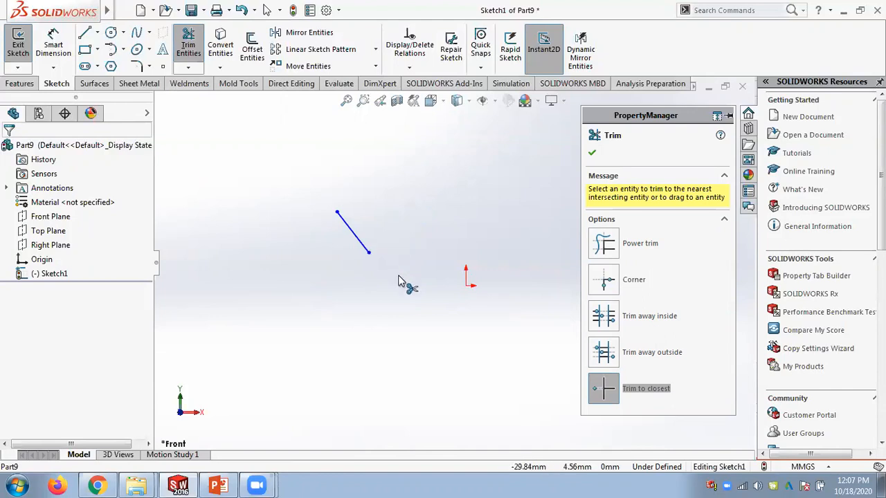
{"action": "left_click", "coordinate": [358, 238]}
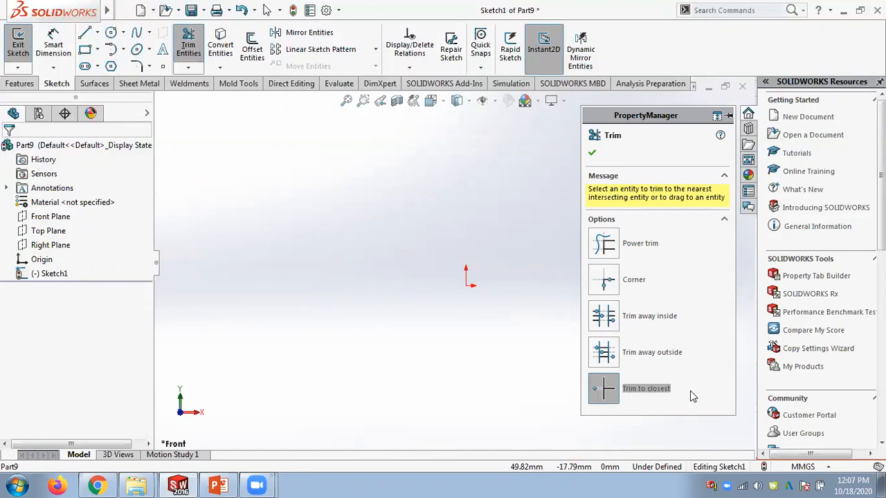
Step: Undo the Trim to closest removals to restore both crossing lines
{"action": "key", "text": "ctrl+z"}
{"action": "key", "text": "ctrl+z"}
{"action": "key", "text": "ctrl+z"}
Step: Remove all arms of the crossing lines with Power trim
{"action": "left_click", "coordinate": [189, 68]}
{"action": "left_click", "coordinate": [202, 83]}
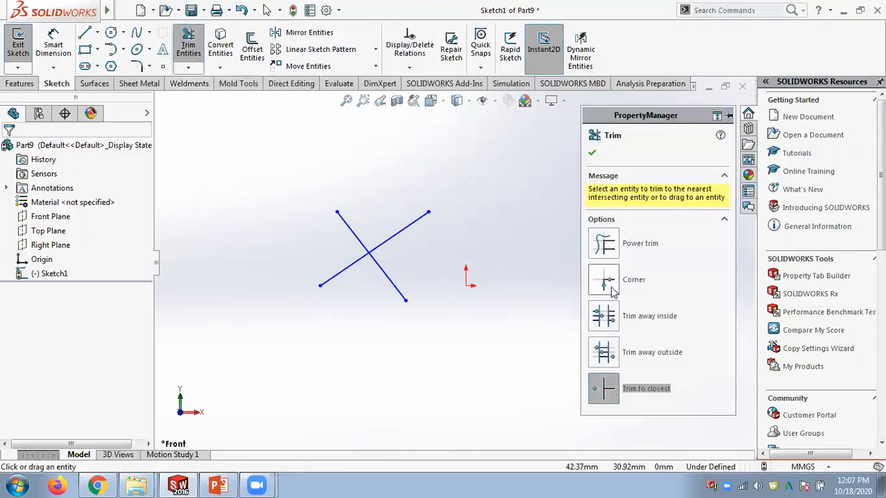
{"action": "left_click", "coordinate": [603, 243]}
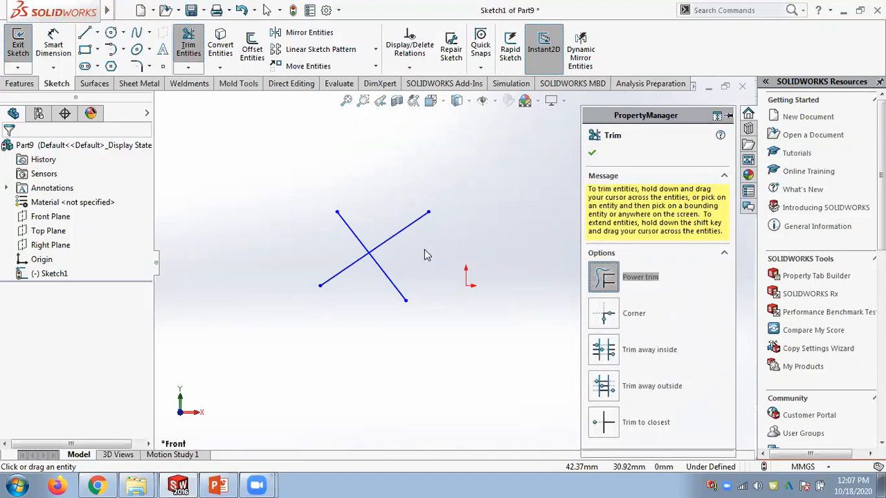
{"action": "mouse_move", "coordinate": [402, 230]}
{"action": "left_mouse_down"}
{"action": "mouse_move", "coordinate": [357, 228]}
{"action": "mouse_move", "coordinate": [340, 245]}
{"action": "left_mouse_up"}
{"action": "mouse_move", "coordinate": [348, 276]}
{"action": "left_mouse_down"}
{"action": "mouse_move", "coordinate": [367, 294]}
{"action": "mouse_move", "coordinate": [414, 264]}
{"action": "left_mouse_up"}
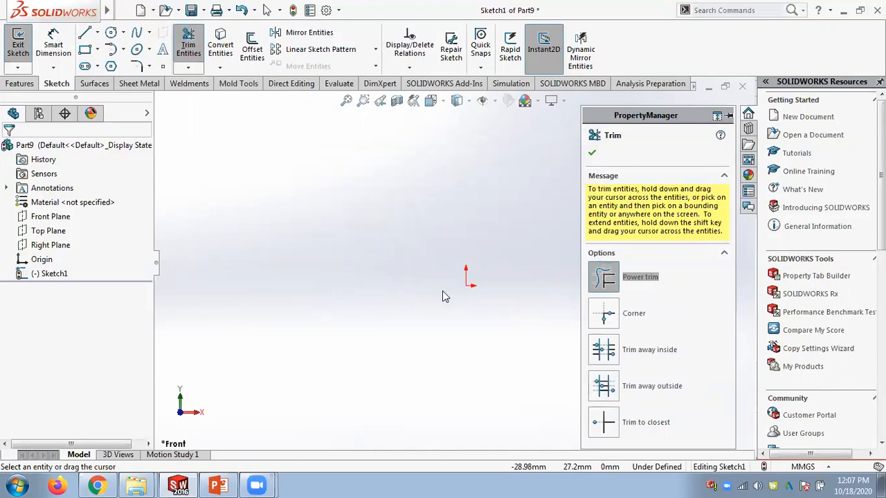
Step: Undo the power trims and delete the stray slanted line restored below the crossing lines
{"action": "key", "text": "ctrl+z"}
{"action": "key", "text": "ctrl+z"}
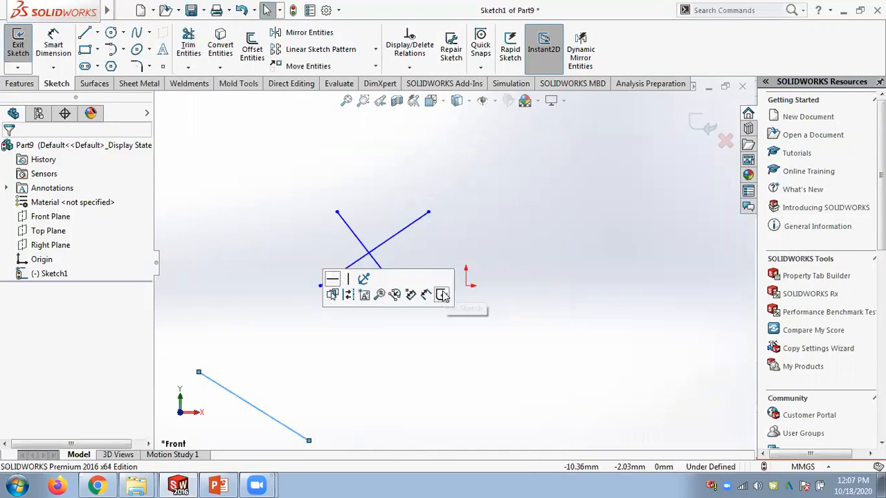
{"action": "key", "text": "Delete"}
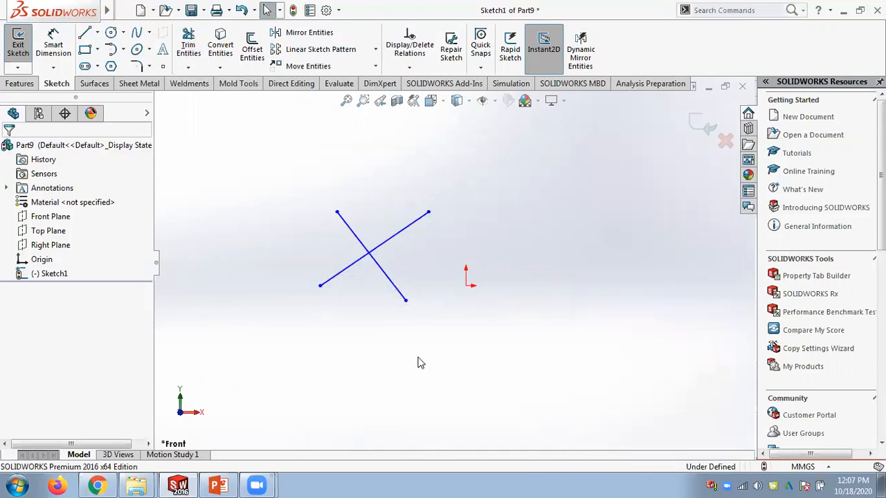
Step: Power-trim both crossing lines away again by sweeping across their arms, and undo the trims
{"action": "left_click", "coordinate": [184, 52]}
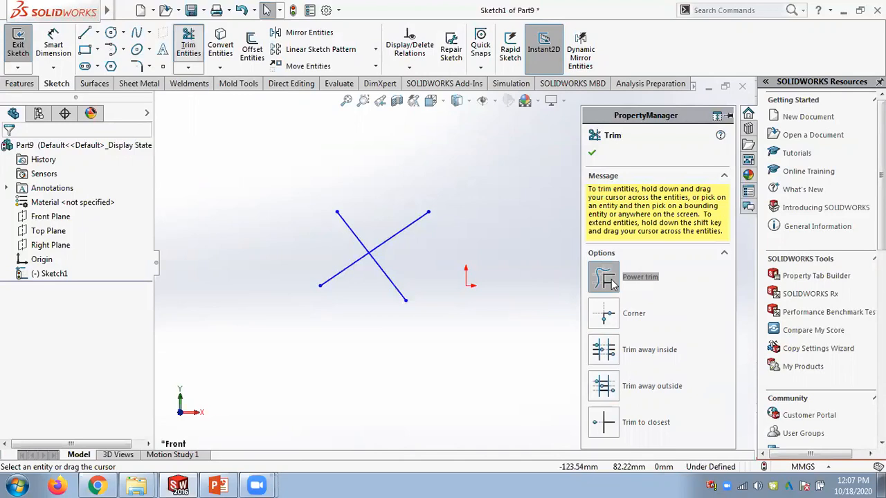
{"action": "mouse_move", "coordinate": [427, 244]}
{"action": "left_mouse_down"}
{"action": "mouse_move", "coordinate": [402, 225]}
{"action": "mouse_move", "coordinate": [312, 255]}
{"action": "left_mouse_up"}
{"action": "mouse_move", "coordinate": [350, 294]}
{"action": "left_mouse_down"}
{"action": "mouse_move", "coordinate": [314, 253]}
{"action": "mouse_move", "coordinate": [372, 297]}
{"action": "mouse_move", "coordinate": [407, 267]}
{"action": "left_mouse_up"}
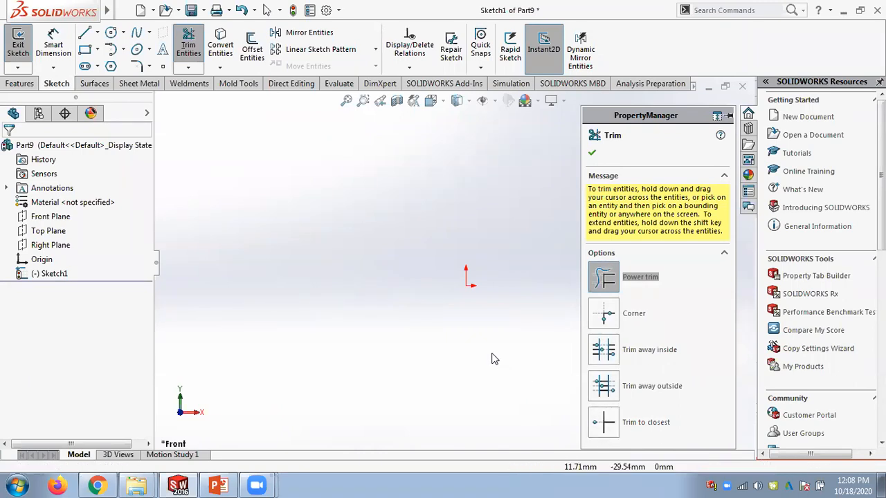
{"action": "key", "text": "ctrl+z"}
{"action": "key", "text": "ctrl+z"}
{"action": "key", "text": "ctrl+z"}
Step: Sketch a third line about 41 mm long across the lower-left arm, roughly parallel to the descending crossing line
{"action": "left_click", "coordinate": [85, 32]}
{"action": "left_click_drag", "start_coordinate": [312, 235], "coordinate": [366, 309]}
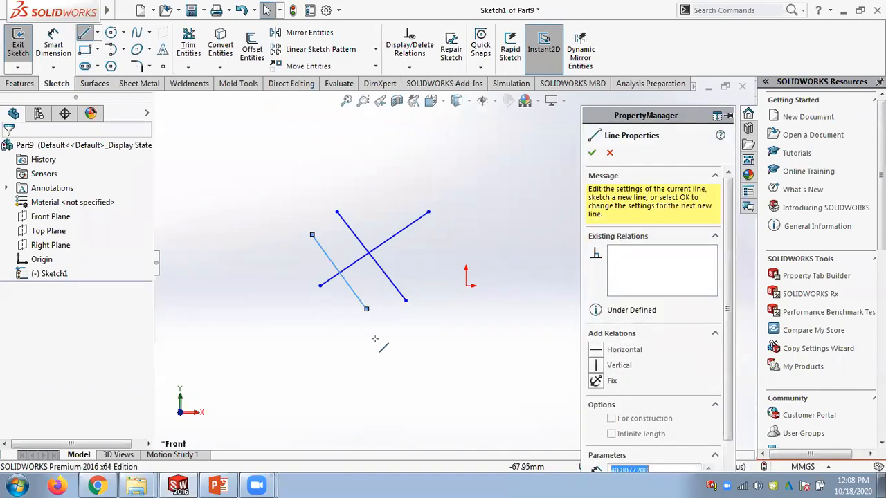
{"action": "key", "text": "Escape"}
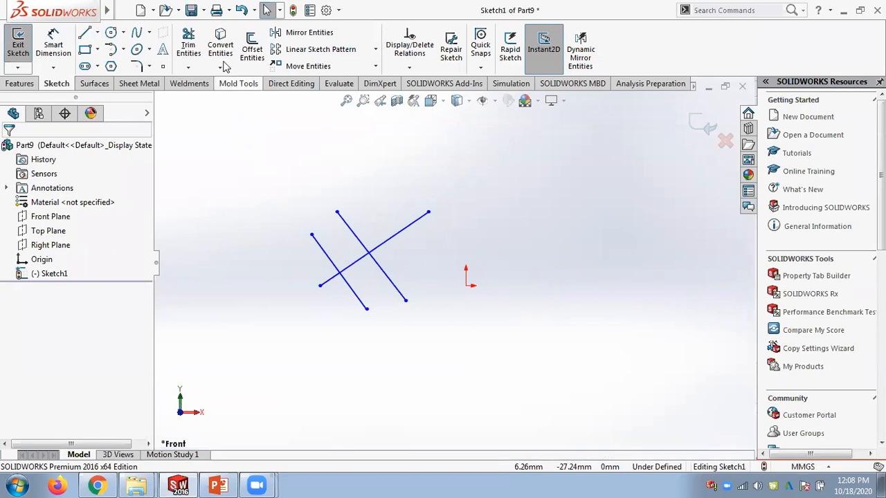
Step: Try removing the diagonal line's middle portion with Trim away inside, using the two parallel lines as boundaries, and undo the trim
{"action": "left_click", "coordinate": [188, 43]}
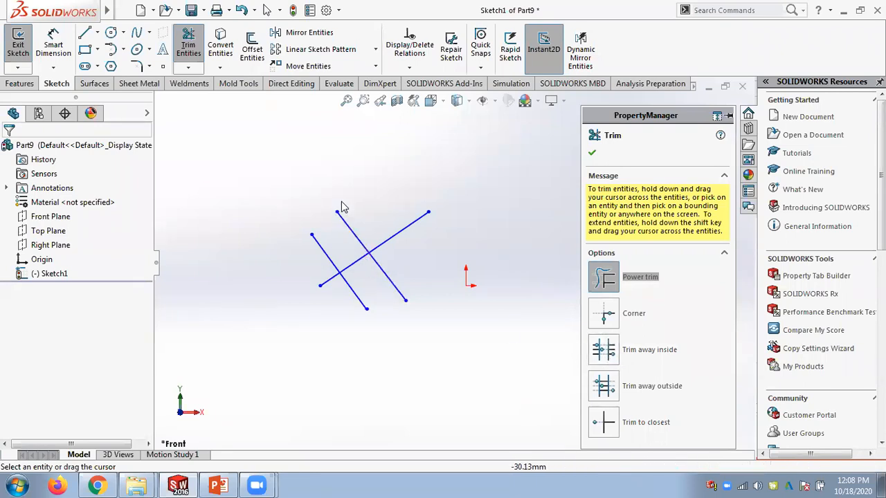
{"action": "mouse_move", "coordinate": [377, 265]}
{"action": "left_mouse_down"}
{"action": "mouse_move", "coordinate": [324, 255]}
{"action": "mouse_move", "coordinate": [336, 227]}
{"action": "mouse_move", "coordinate": [366, 222]}
{"action": "mouse_move", "coordinate": [351, 235]}
{"action": "mouse_move", "coordinate": [379, 232]}
{"action": "left_mouse_up"}
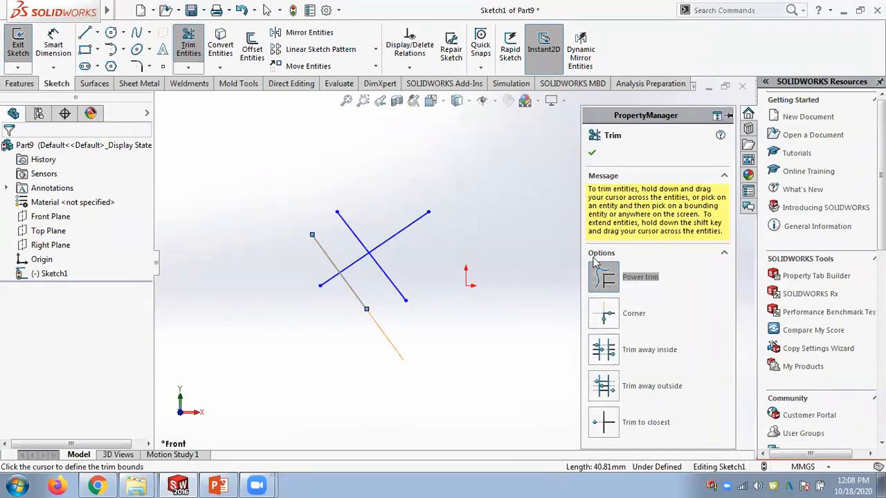
{"action": "left_click", "coordinate": [604, 351]}
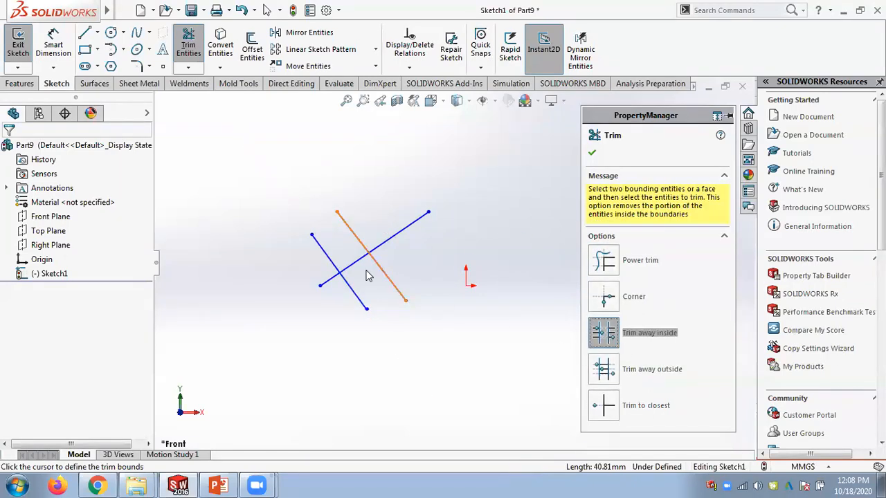
{"action": "left_click", "coordinate": [323, 255]}
{"action": "left_click", "coordinate": [355, 233]}
{"action": "left_click", "coordinate": [356, 267]}
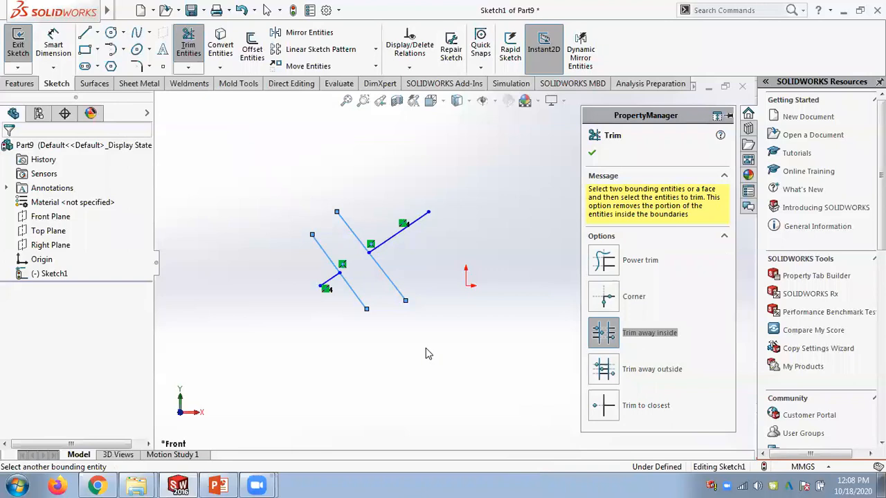
{"action": "key", "text": "ctrl+z"}
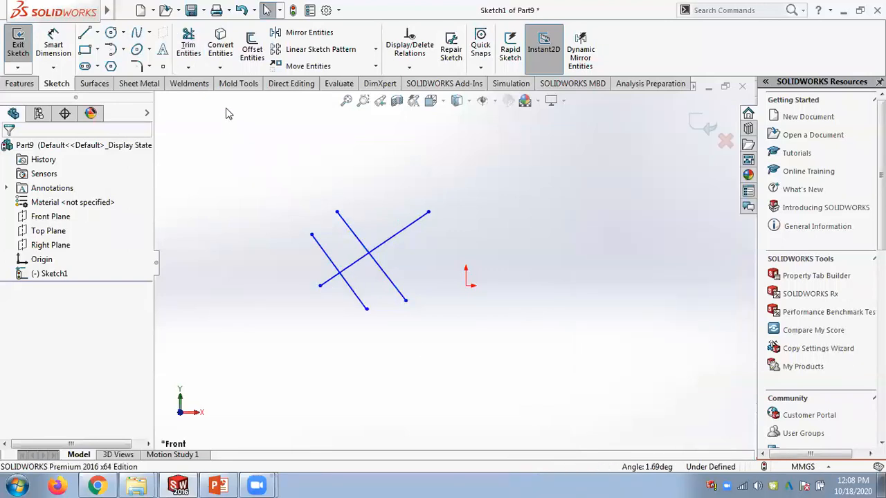
Step: Repeat the Trim away inside operation on the diagonal line between the two parallel lines, and undo it again
{"action": "left_click", "coordinate": [188, 67]}
{"action": "left_click", "coordinate": [207, 81]}
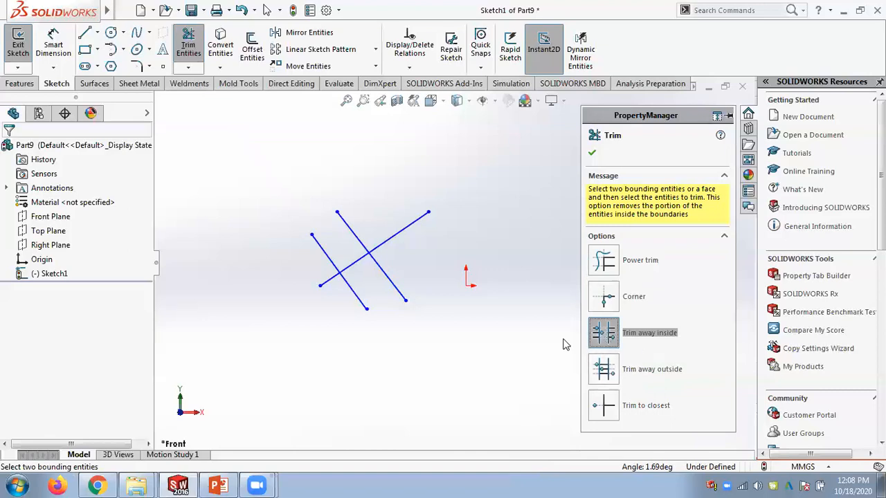
{"action": "left_click", "coordinate": [323, 250]}
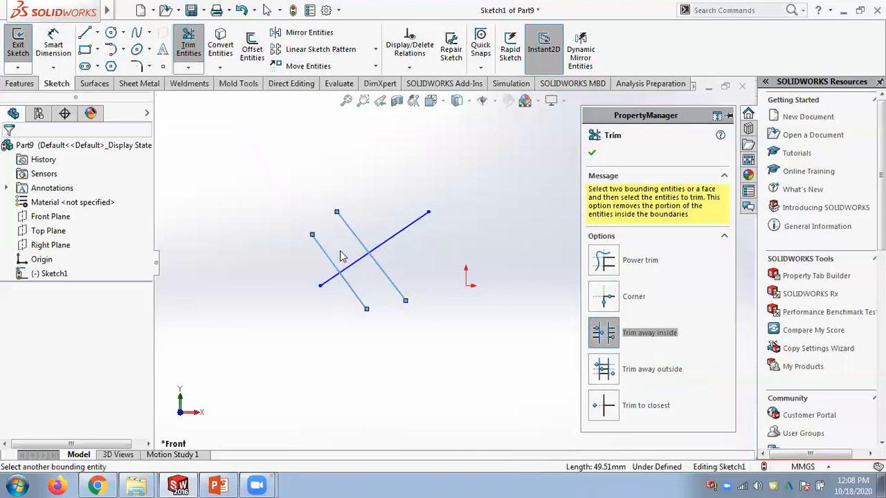
{"action": "left_click", "coordinate": [402, 233]}
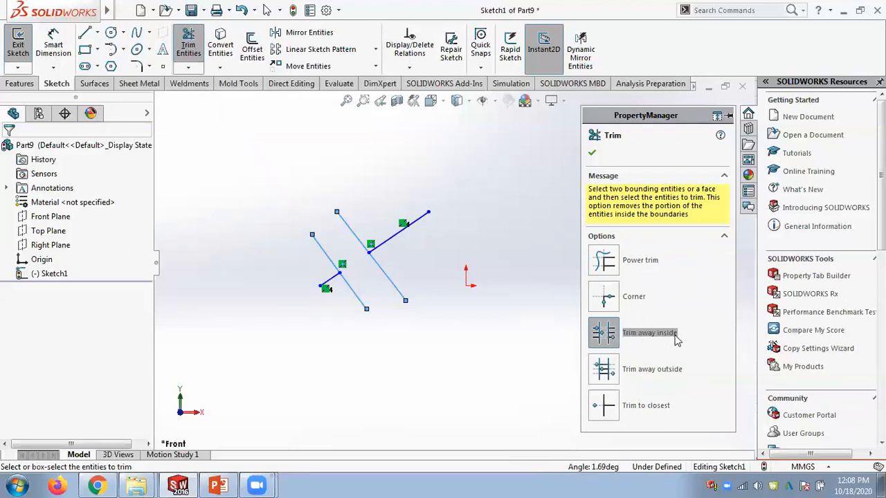
{"action": "key", "text": "ctrl+z"}
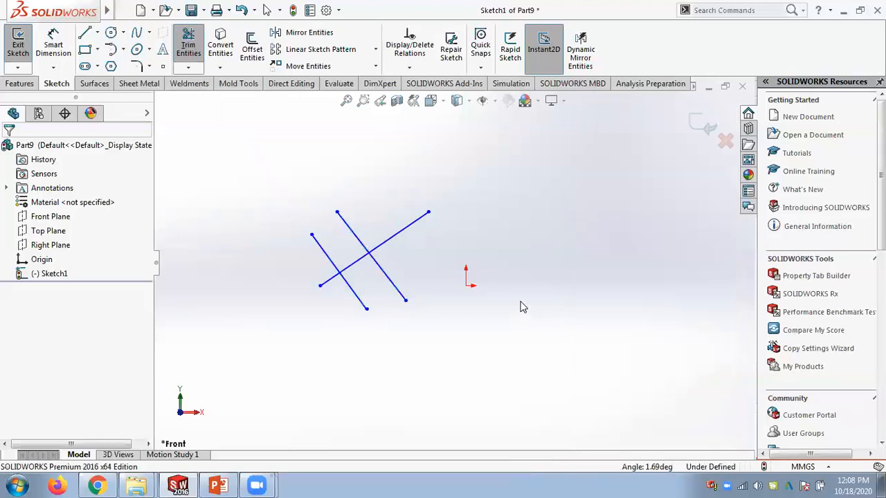
Step: Try removing the diagonal line's outer ends with Trim away outside, bounded by the two parallel lines, and undo the trim
{"action": "left_click", "coordinate": [188, 51]}
{"action": "left_click", "coordinate": [611, 380]}
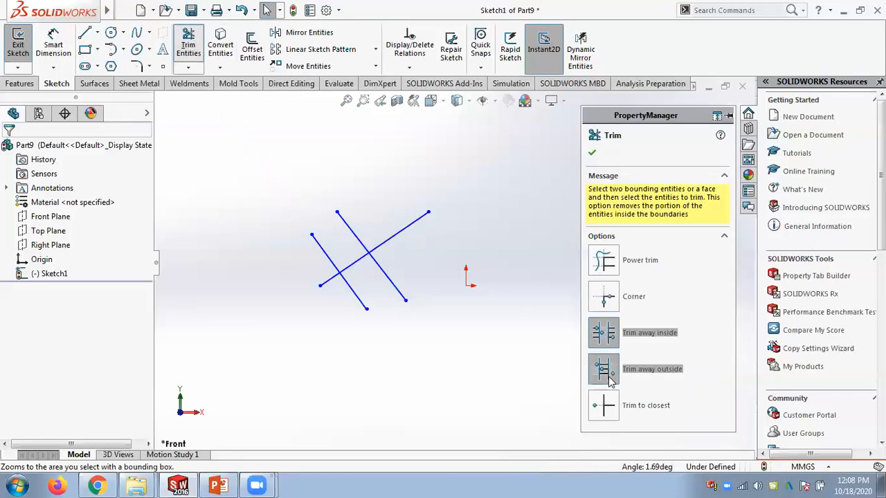
{"action": "left_click", "coordinate": [361, 242]}
{"action": "left_click", "coordinate": [330, 258]}
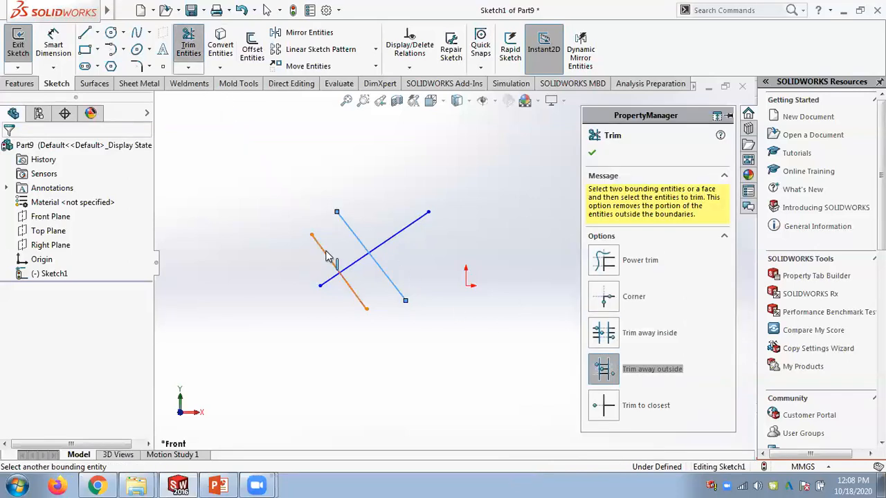
{"action": "left_click", "coordinate": [360, 267]}
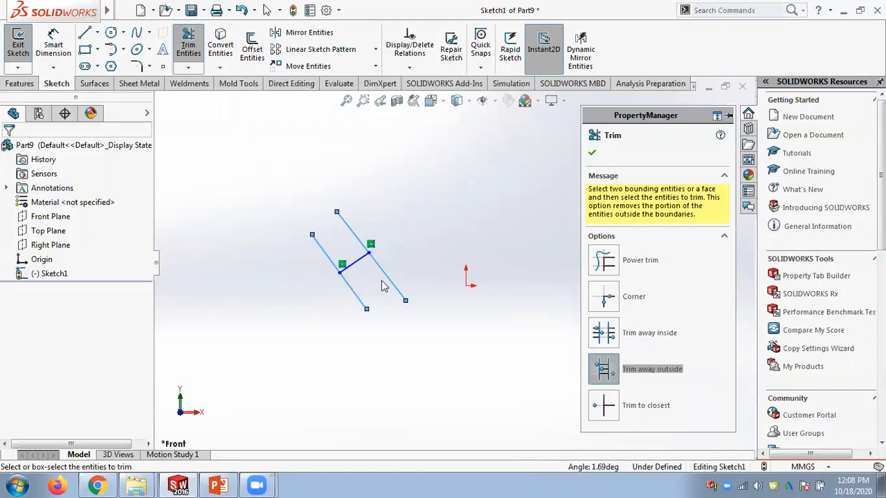
{"action": "key", "text": "ctrl+z"}
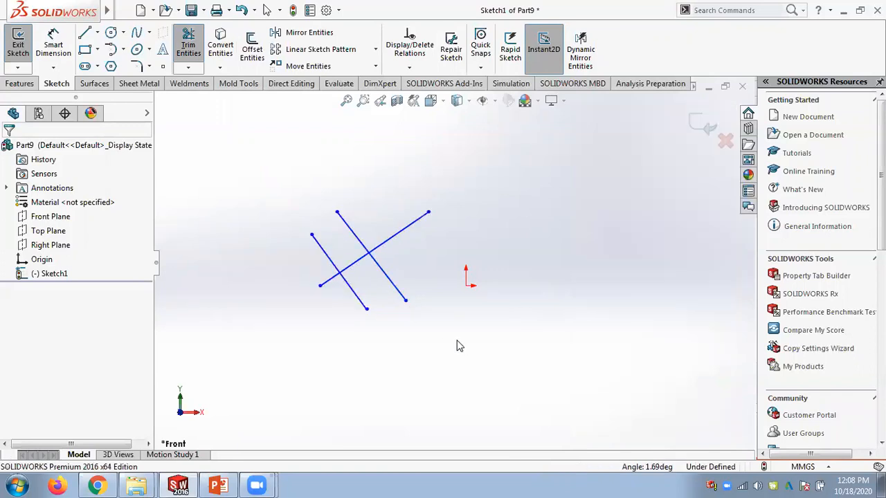
Step: Repeat the Trim away outside operation on the diagonal line beyond the two parallel lines, and undo it again
{"action": "left_click", "coordinate": [188, 43]}
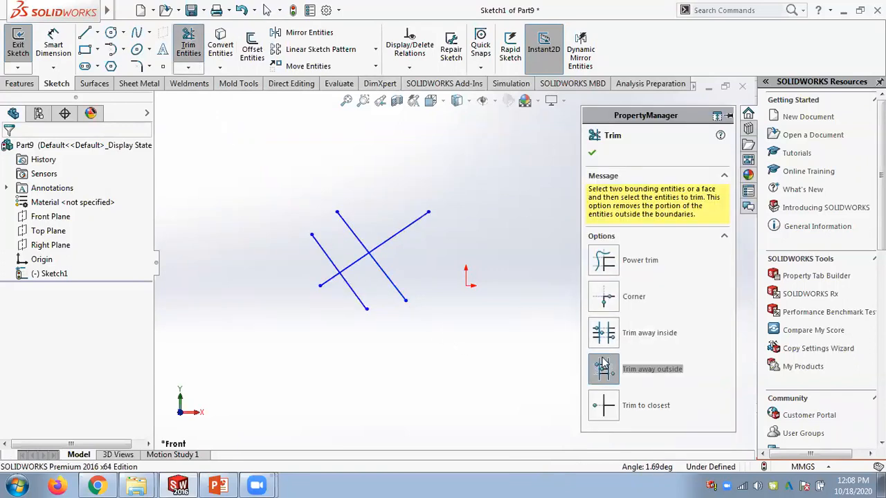
{"action": "left_click", "coordinate": [327, 252]}
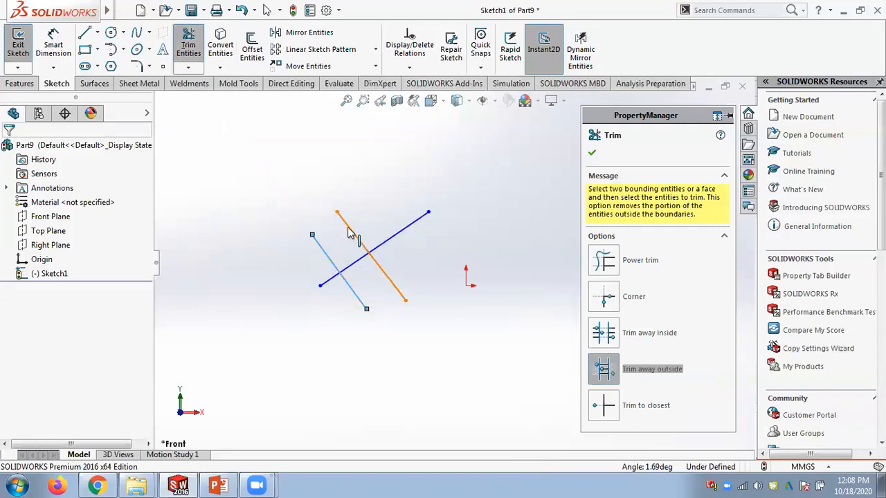
{"action": "left_click", "coordinate": [352, 231]}
{"action": "left_click", "coordinate": [408, 228]}
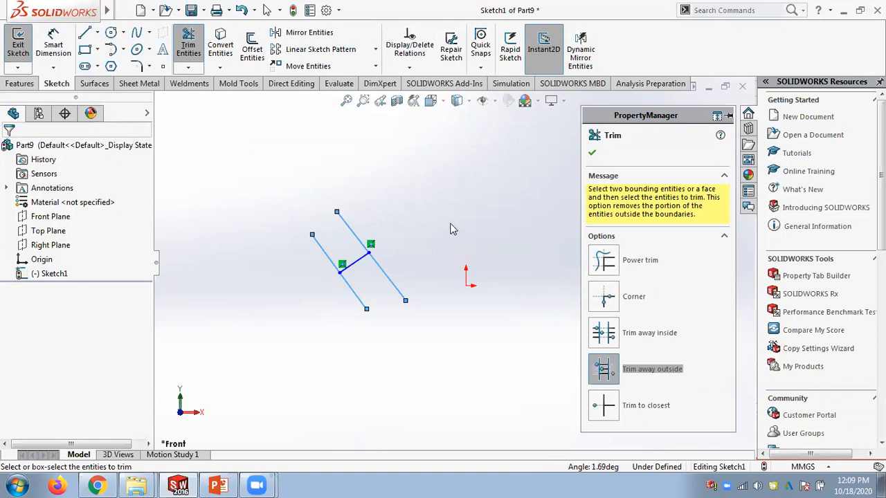
{"action": "key", "text": "ctrl+z"}
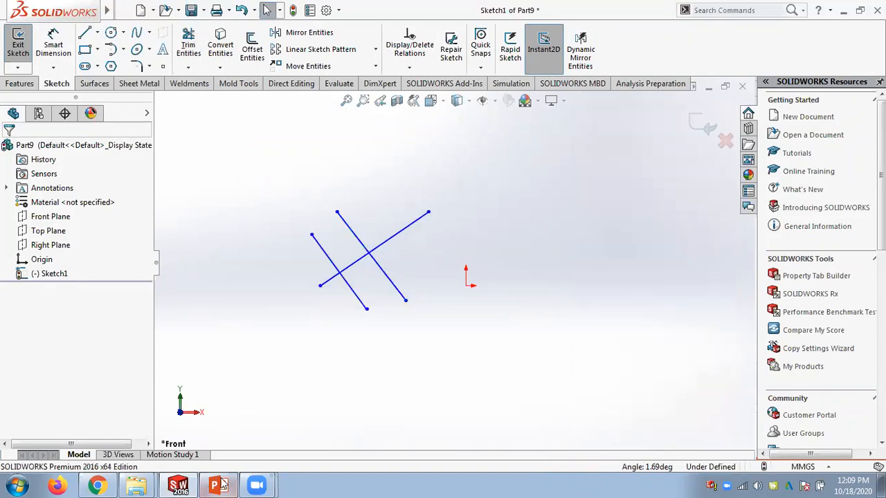
Step: Switch to the PowerPoint presentation on editing sketches and review the trimming examples through the Trim to closest slide
{"action": "left_click", "coordinate": [188, 66]}
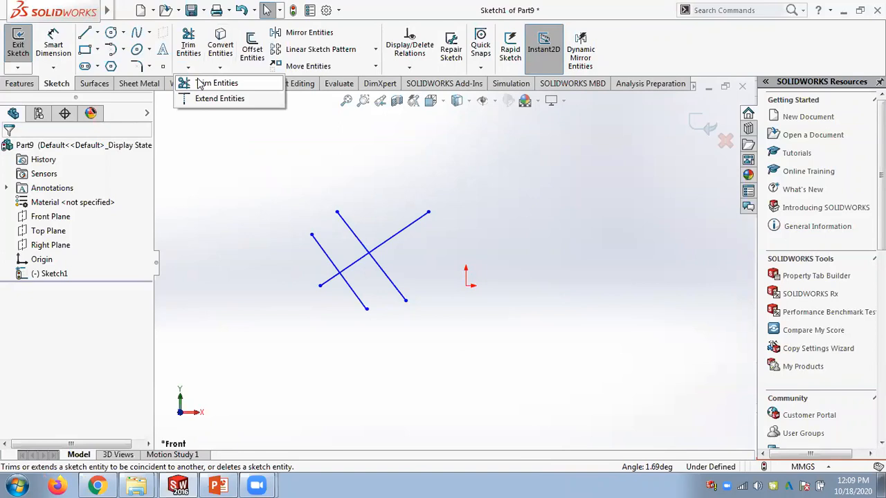
{"action": "left_click", "coordinate": [199, 84]}
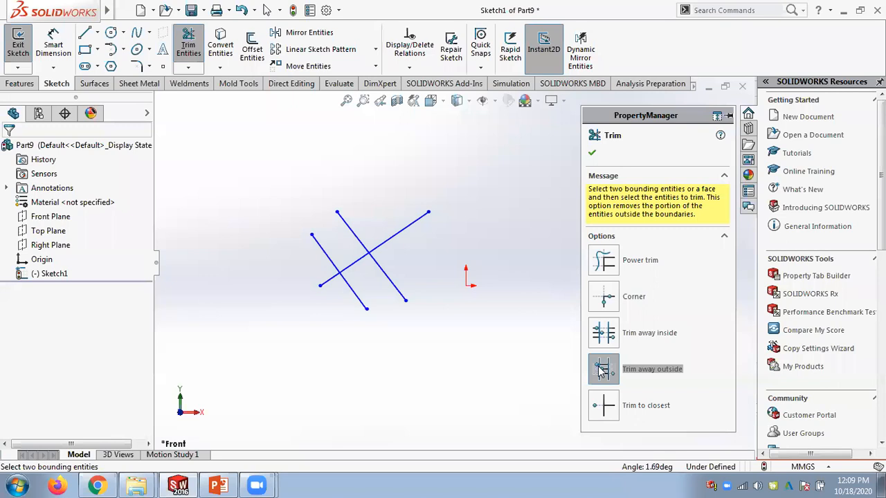
{"action": "left_click", "coordinate": [217, 486]}
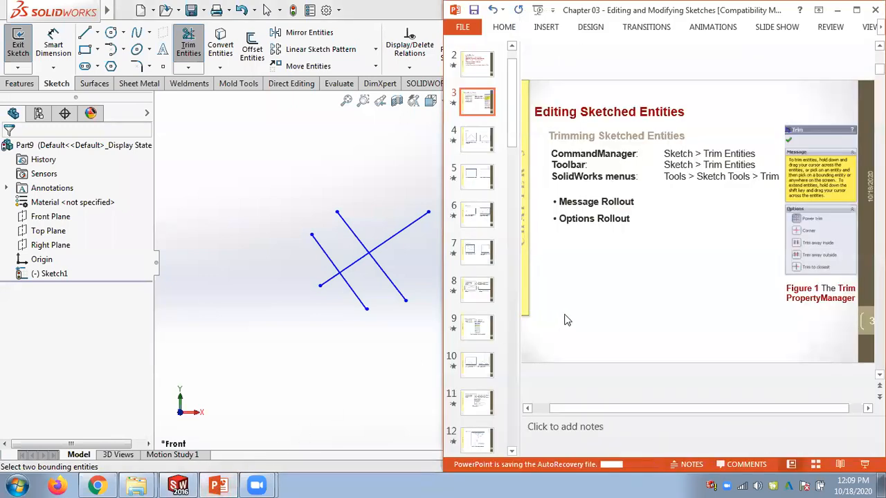
{"action": "scroll", "coordinate": [566, 319], "scroll_direction": "down", "scroll_amount": 1}
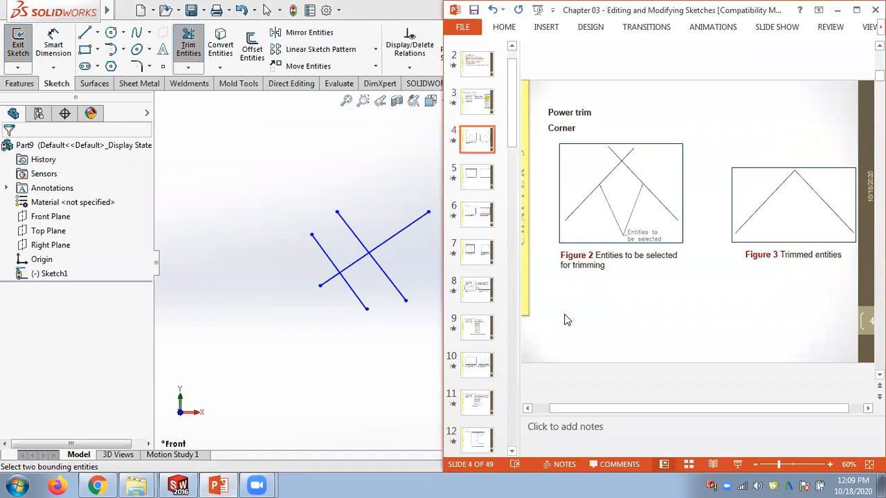
{"action": "scroll", "coordinate": [565, 320], "scroll_direction": "down", "scroll_amount": 1}
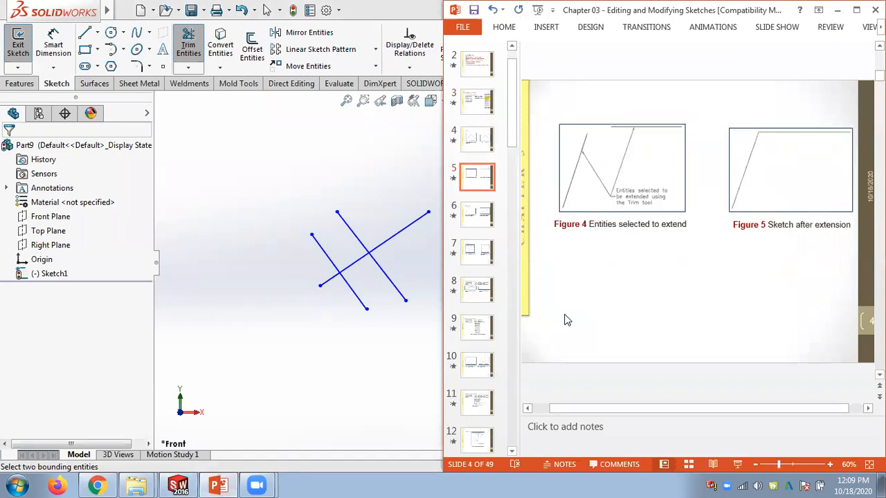
{"action": "scroll", "coordinate": [566, 319], "scroll_direction": "down", "scroll_amount": 1}
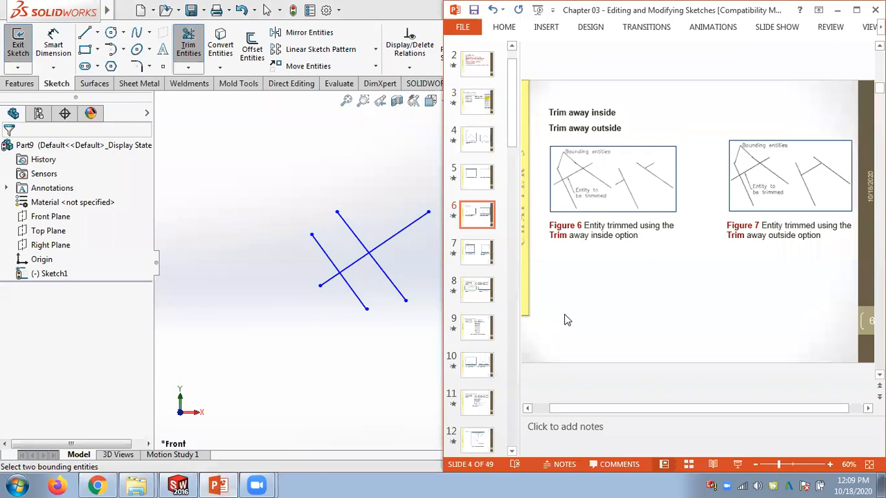
{"action": "scroll", "coordinate": [565, 320], "scroll_direction": "down", "scroll_amount": 1}
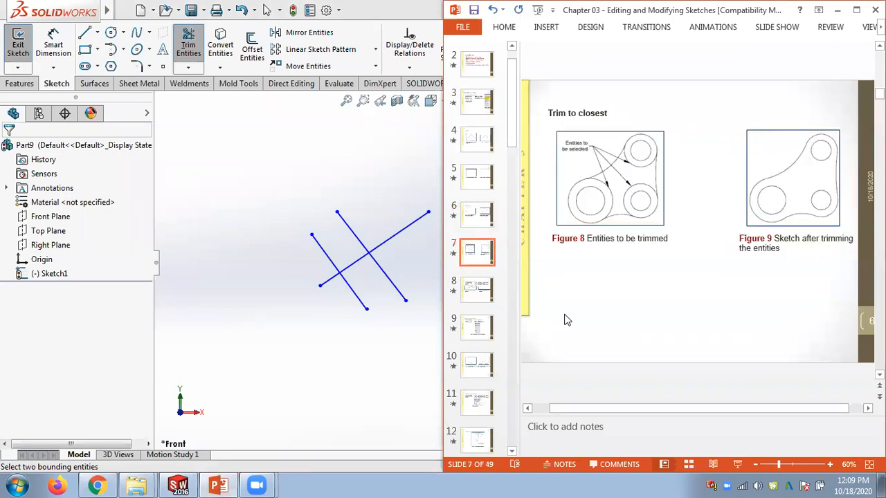
{"action": "scroll", "coordinate": [565, 320], "scroll_direction": "down", "scroll_amount": 1}
{"action": "scroll", "coordinate": [636, 164], "scroll_direction": "up", "scroll_amount": 1}
Step: Back in SOLIDWORKS, sketch a circle of about 18 mm radius and a smaller one of about 10 mm radius beside it, above the crossing lines
{"action": "left_click", "coordinate": [133, 97]}
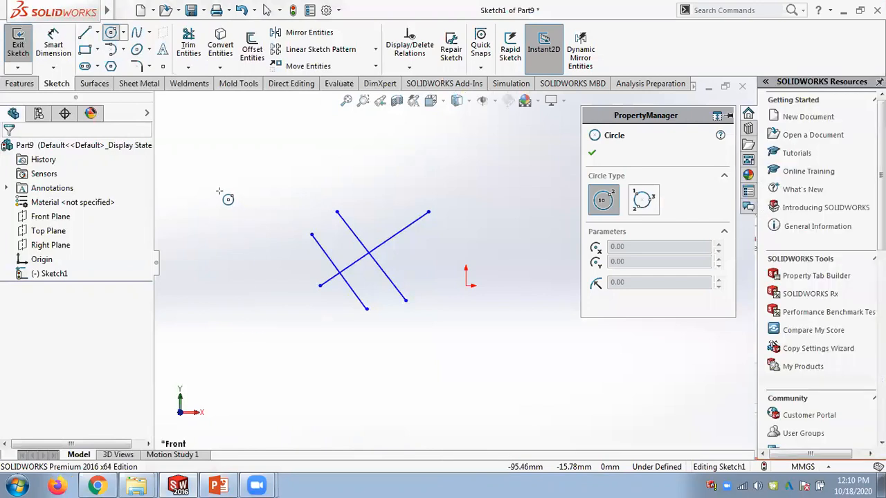
{"action": "left_click", "coordinate": [220, 189]}
{"action": "left_click", "coordinate": [261, 185]}
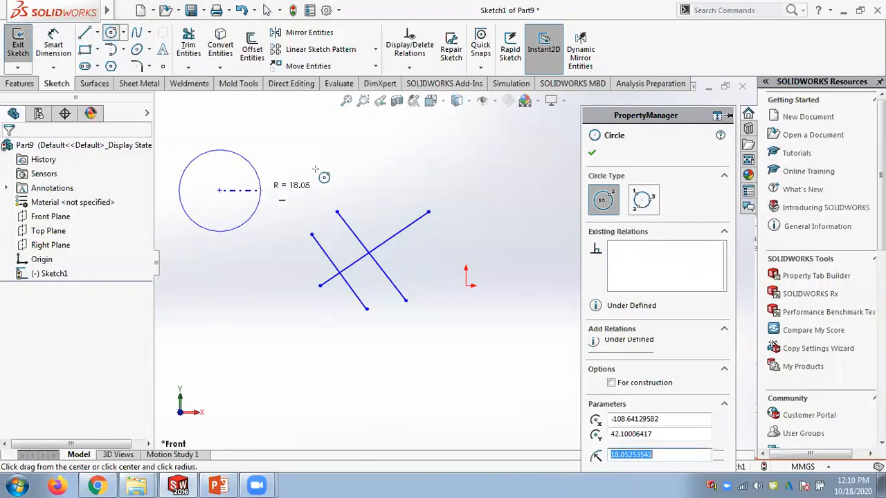
{"action": "left_click", "coordinate": [290, 170]}
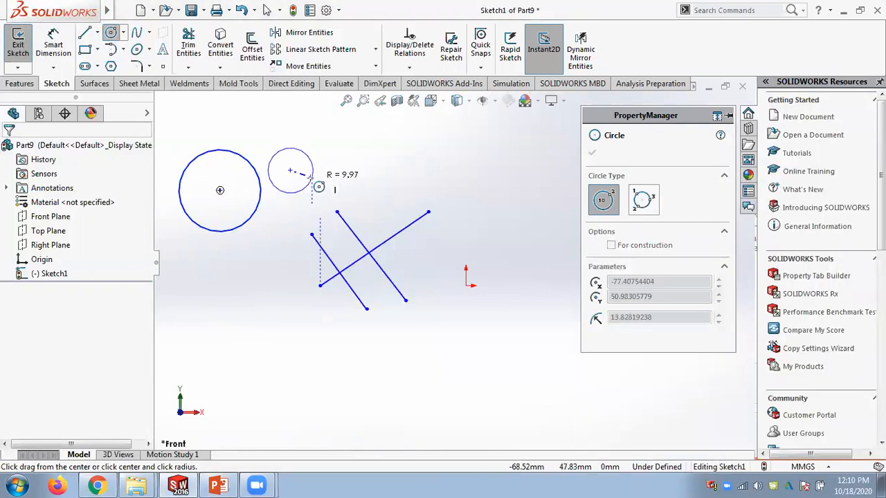
{"action": "left_click", "coordinate": [313, 174]}
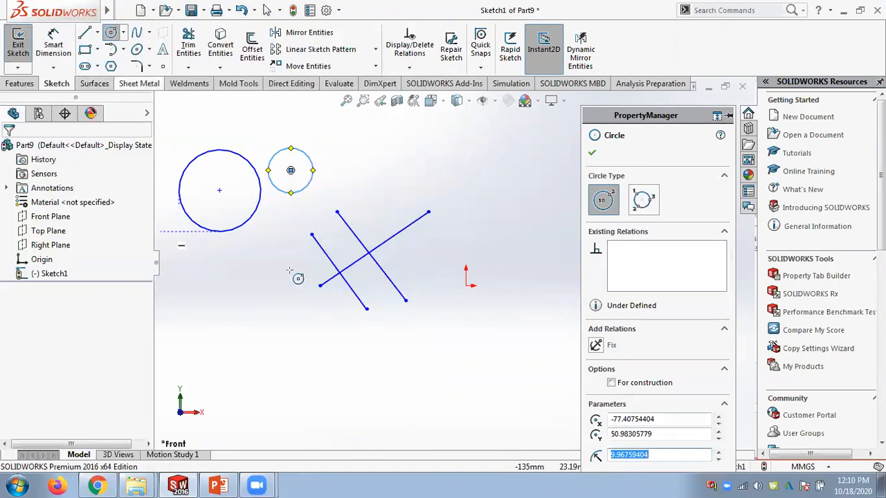
{"action": "left_click", "coordinate": [122, 49]}
{"action": "left_click", "coordinate": [132, 82]}
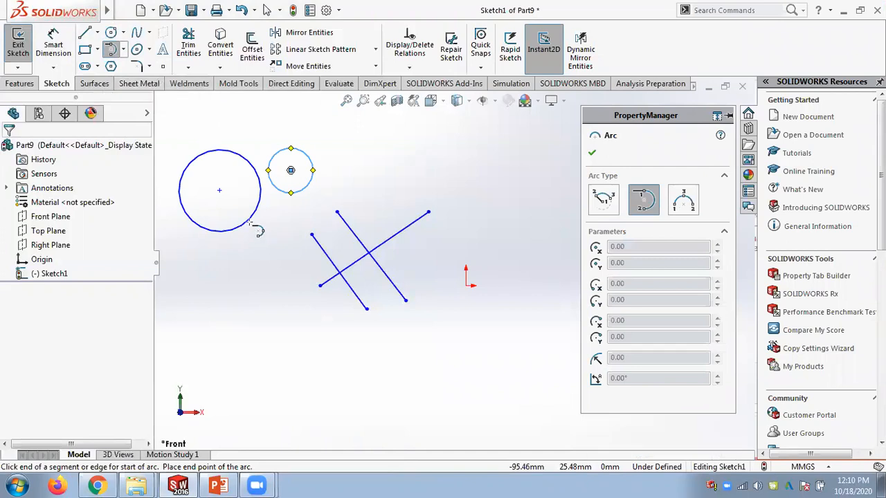
{"action": "left_click", "coordinate": [284, 204]}
{"action": "left_click", "coordinate": [522, 240]}
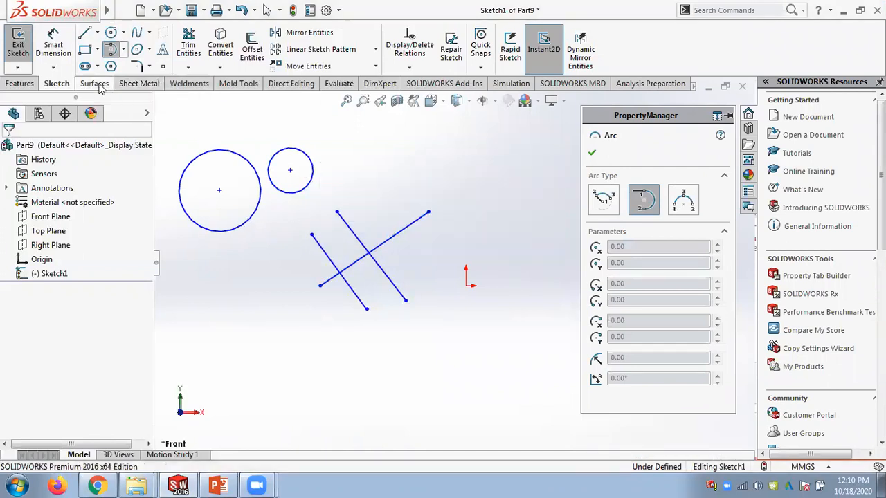
Step: Sketch a 3 Point Arc of about 35 mm radius joining the lower sides of the large and small circles
{"action": "left_click", "coordinate": [123, 50]}
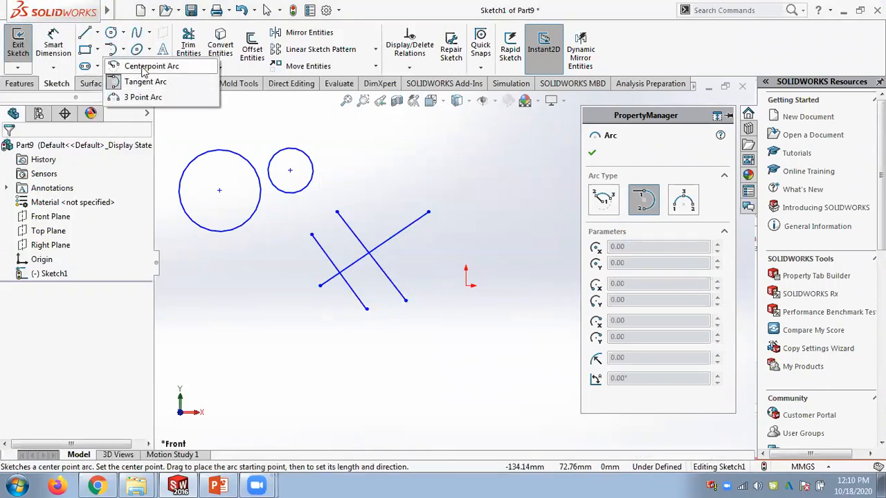
{"action": "left_click", "coordinate": [143, 97]}
{"action": "left_click", "coordinate": [257, 210]}
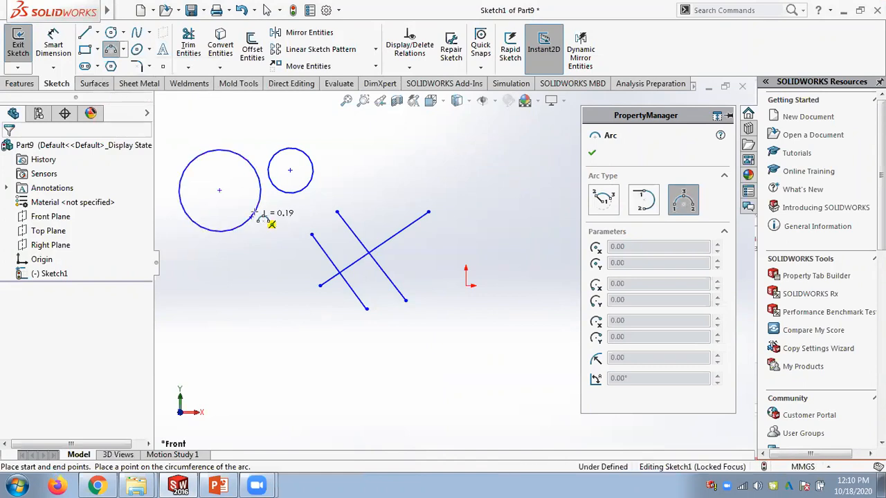
{"action": "left_click", "coordinate": [292, 191]}
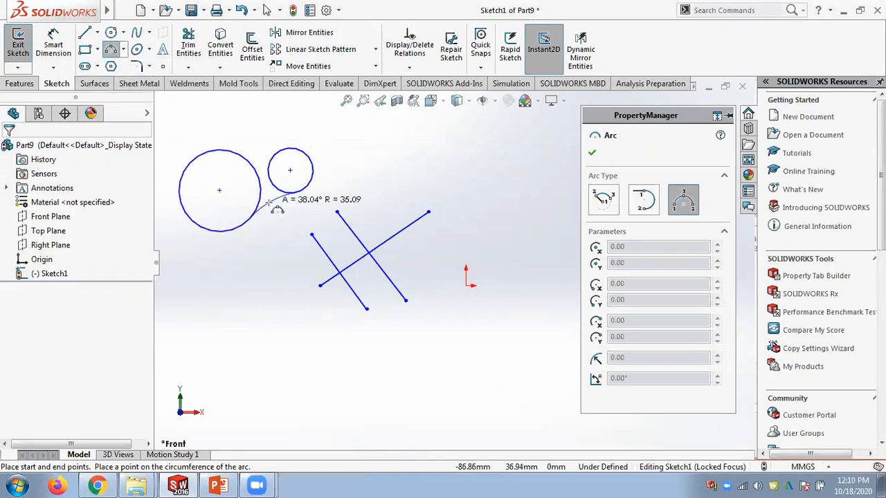
{"action": "left_click", "coordinate": [277, 208]}
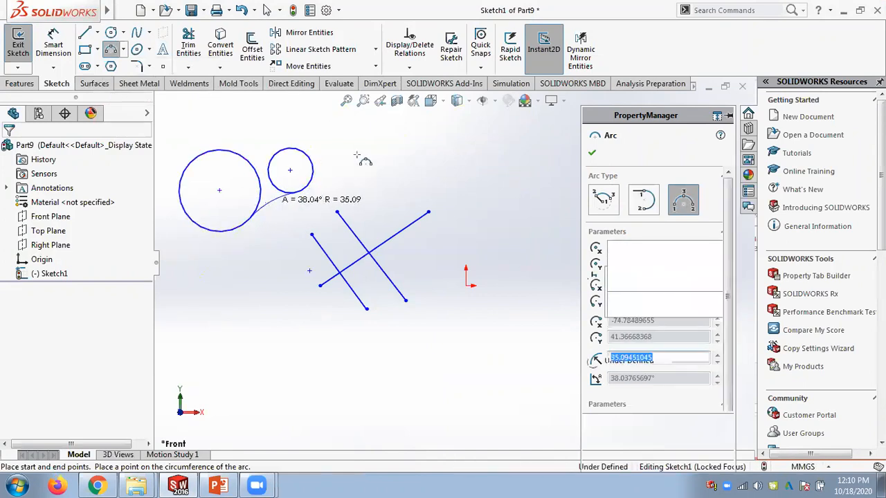
Step: Sketch a nearly flat 3 Point Arc, about 30 mm across, joining the tops of the large and small circles
{"action": "left_click", "coordinate": [219, 150]}
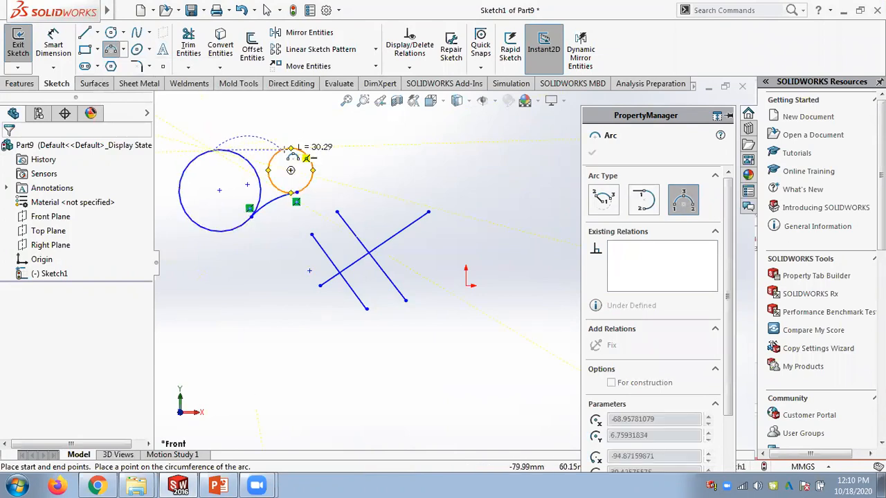
{"action": "left_click", "coordinate": [282, 149]}
{"action": "left_click", "coordinate": [258, 150]}
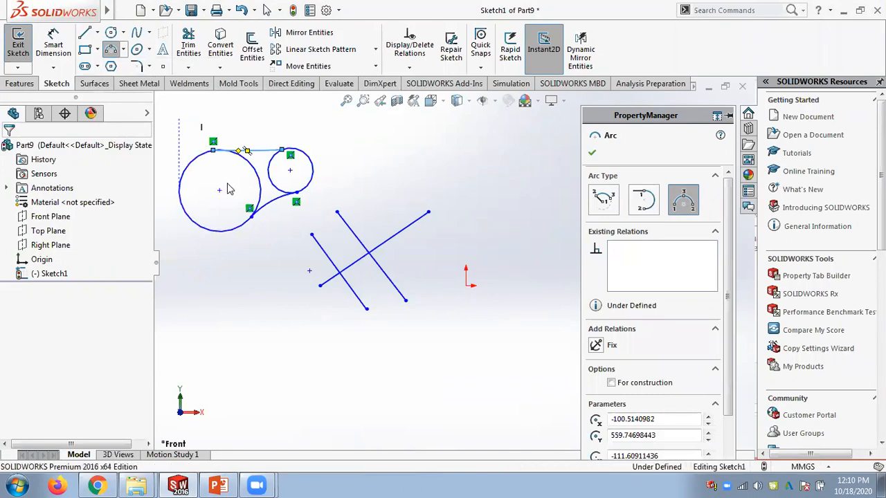
{"action": "key", "text": "Escape"}
Step: Add a Tangent relation between the large circle and the upper connecting arc
{"action": "scroll", "coordinate": [235, 173], "scroll_direction": "down", "scroll_amount": 3}
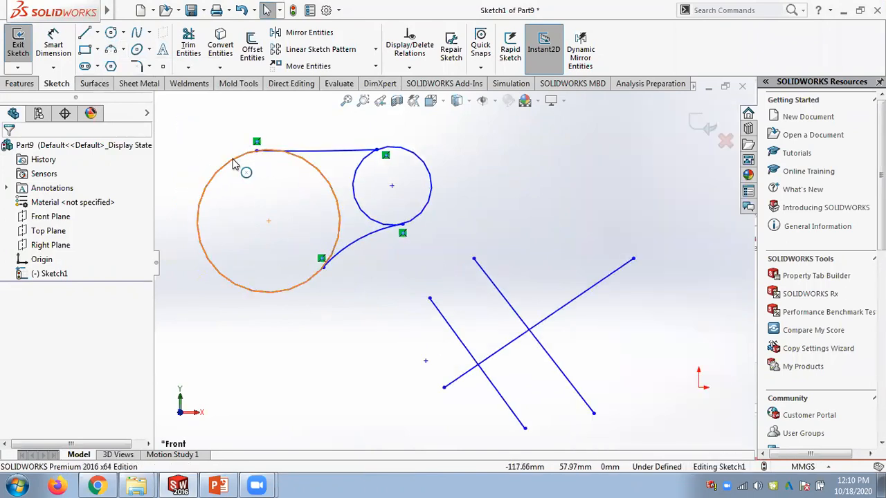
{"action": "left_click", "coordinate": [242, 166]}
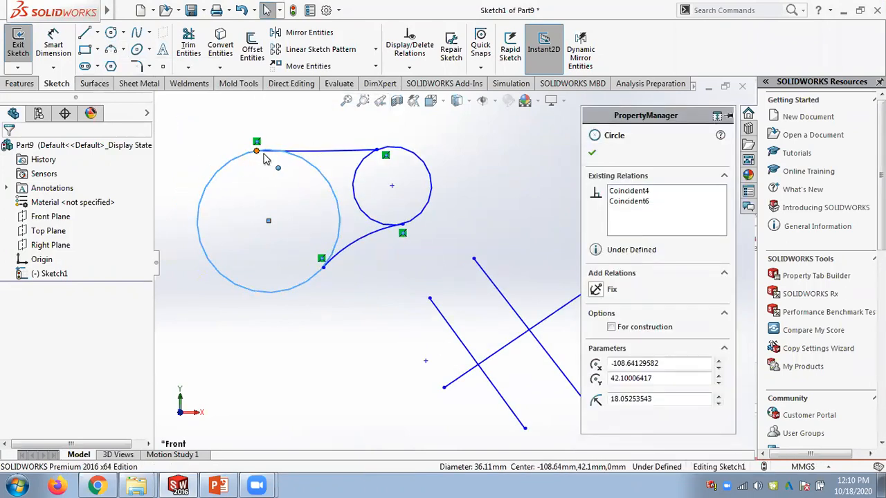
{"action": "left_click", "coordinate": [263, 156], "text": "ctrl"}
{"action": "left_click", "coordinate": [305, 164]}
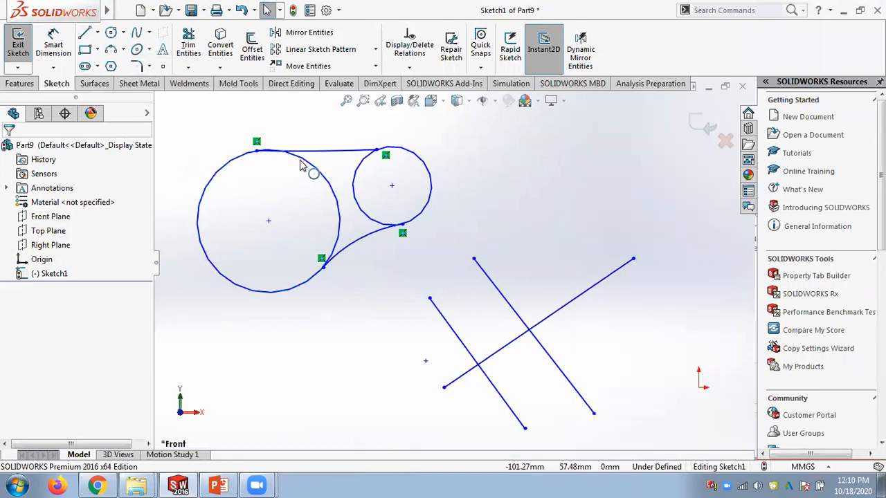
{"action": "left_click", "coordinate": [303, 158]}
{"action": "left_click", "coordinate": [355, 177], "text": "ctrl"}
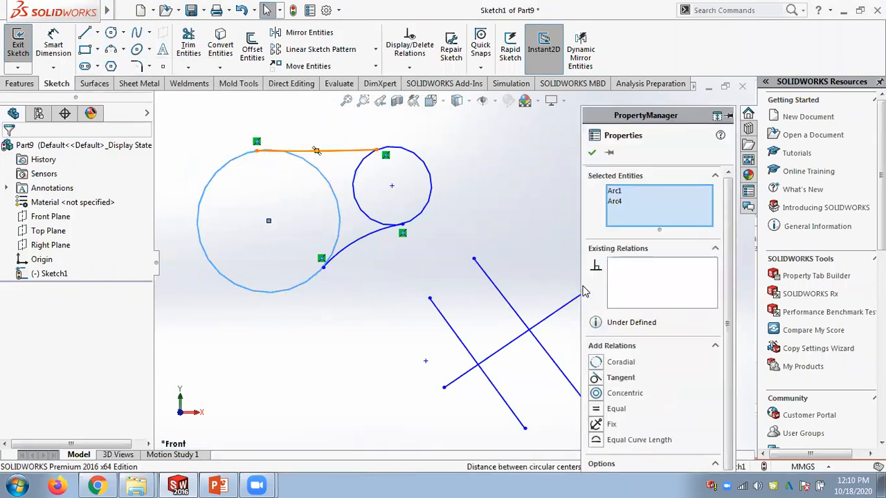
{"action": "left_click", "coordinate": [597, 378]}
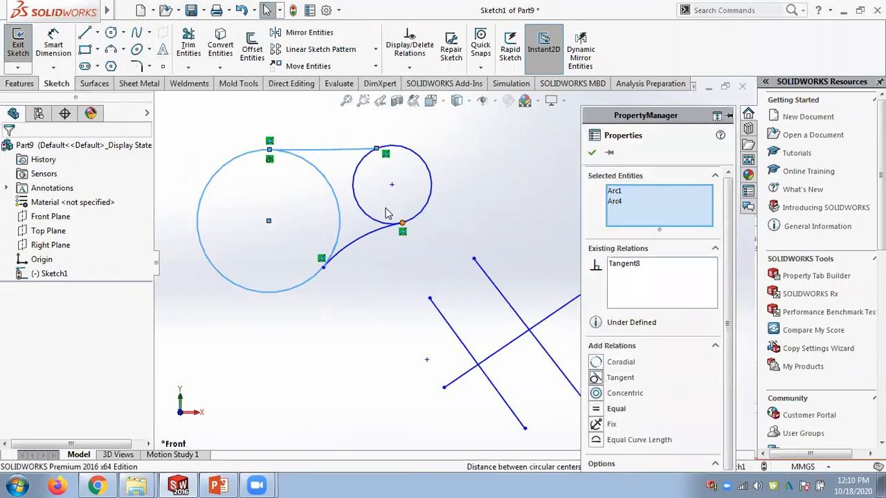
{"action": "key", "text": "Escape"}
Step: Add a Tangent relation between the small circle and the upper connecting arc
{"action": "left_click", "coordinate": [384, 155]}
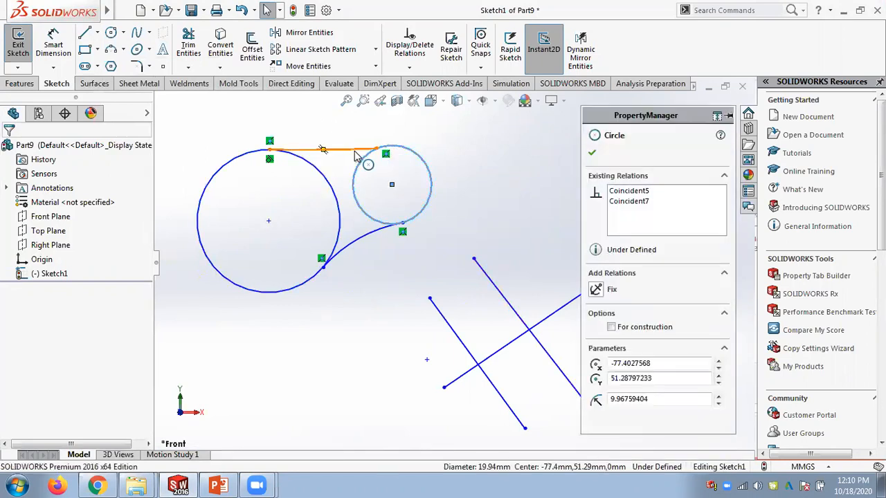
{"action": "left_click", "coordinate": [352, 149], "text": "ctrl"}
{"action": "left_click", "coordinate": [598, 379]}
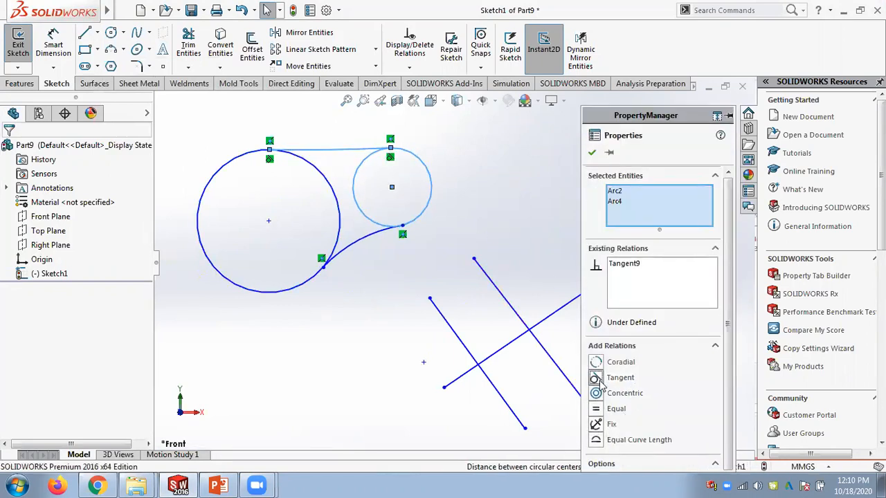
{"action": "key", "text": "Escape"}
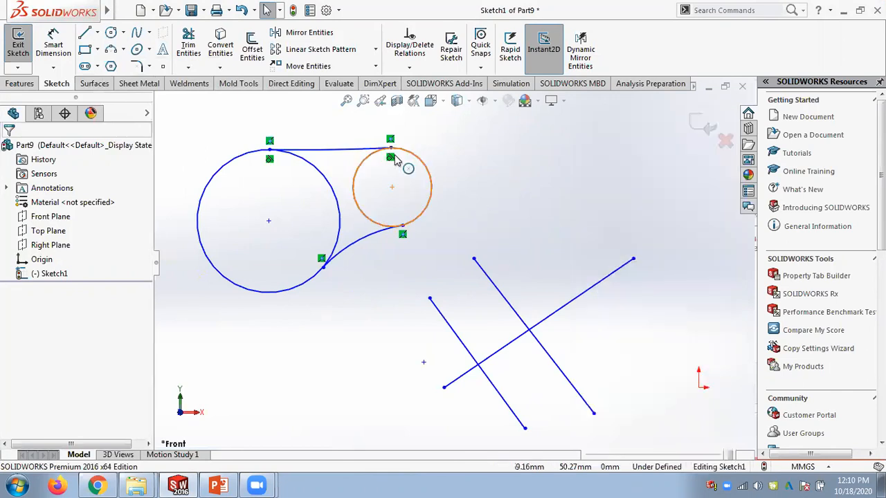
Step: Make the lower connecting arc tangent to both the large circle and the small circle
{"action": "left_click", "coordinate": [338, 290]}
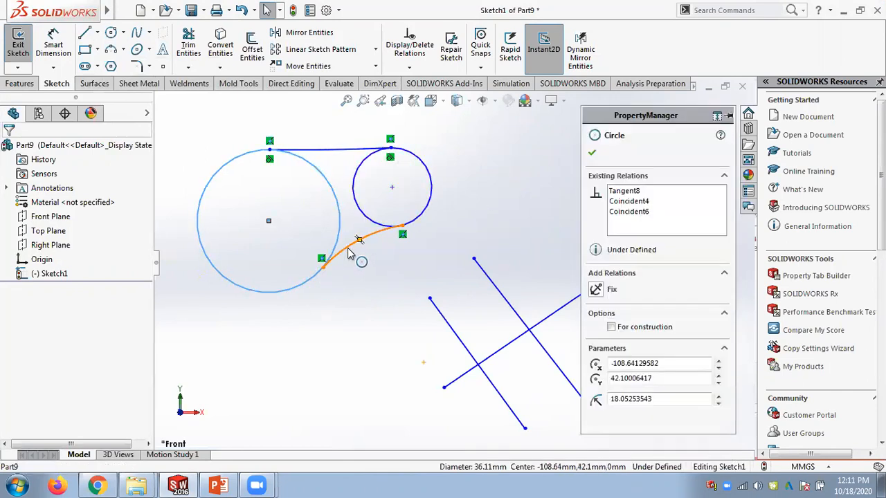
{"action": "left_click", "coordinate": [355, 243], "text": "ctrl"}
{"action": "left_click", "coordinate": [596, 377]}
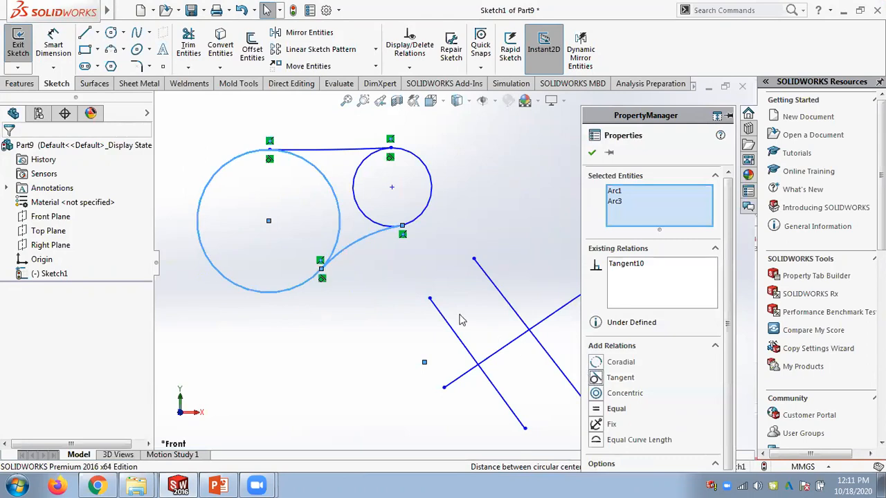
{"action": "key", "text": "Escape"}
{"action": "left_click", "coordinate": [380, 231]}
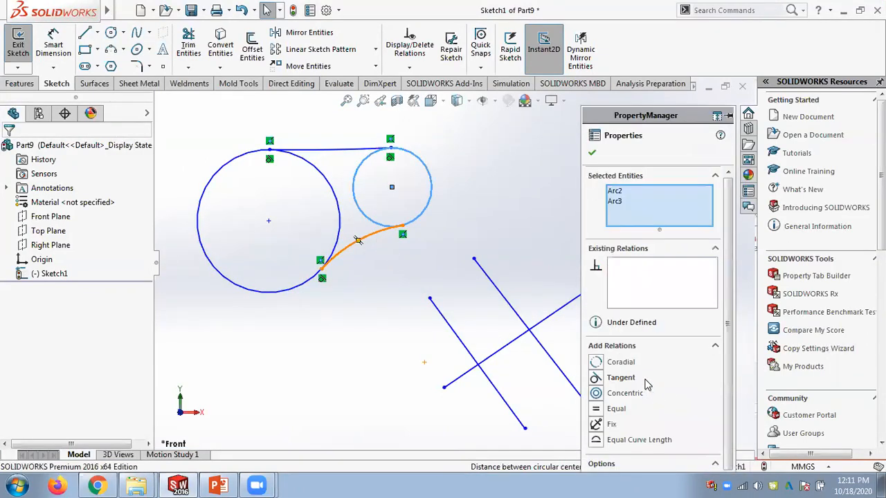
{"action": "left_click", "coordinate": [597, 378]}
{"action": "left_click", "coordinate": [484, 215]}
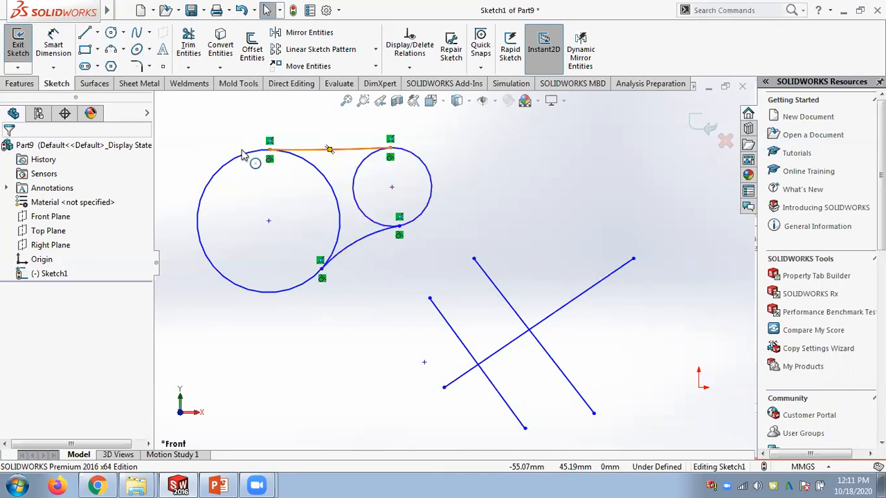
Step: Trim the inner portions of both circles between the connecting arcs with Power trim, and undo both trims
{"action": "left_click", "coordinate": [187, 67]}
{"action": "left_click", "coordinate": [208, 83]}
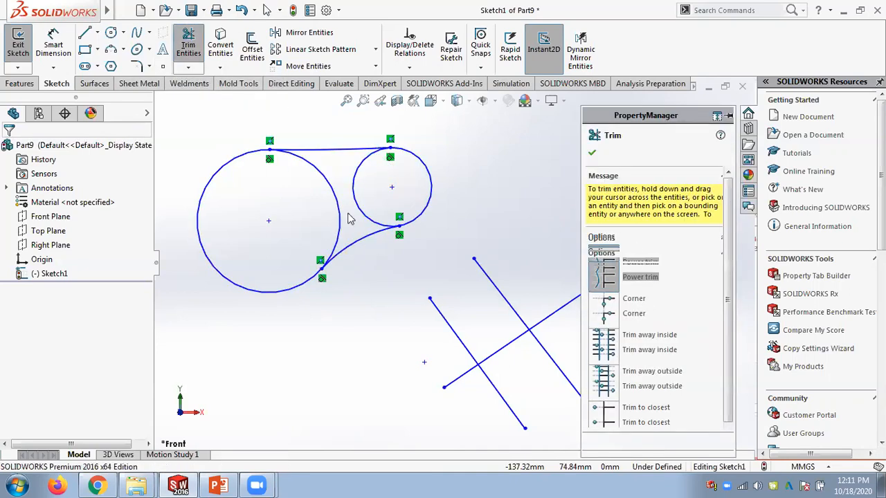
{"action": "mouse_move", "coordinate": [337, 225]}
{"action": "left_mouse_down"}
{"action": "mouse_move", "coordinate": [352, 229]}
{"action": "mouse_move", "coordinate": [360, 203]}
{"action": "mouse_move", "coordinate": [339, 208]}
{"action": "left_mouse_up"}
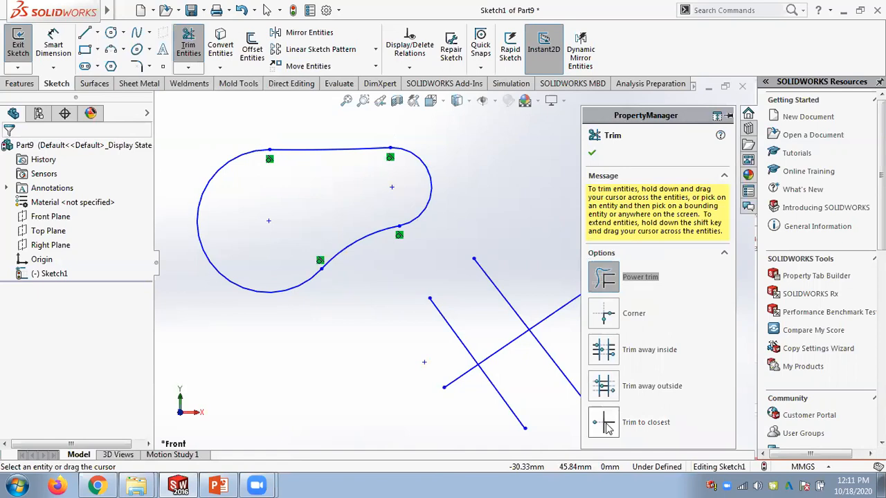
{"action": "key", "text": "ctrl+z"}
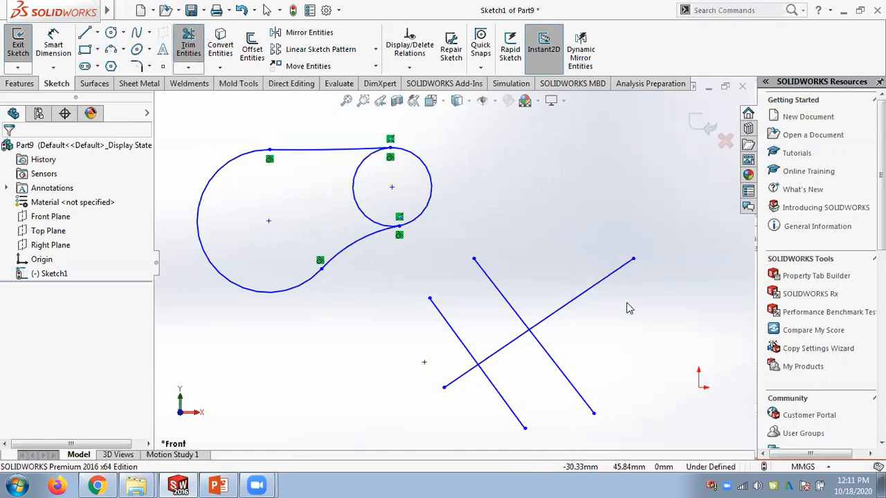
{"action": "key", "text": "ctrl+z"}
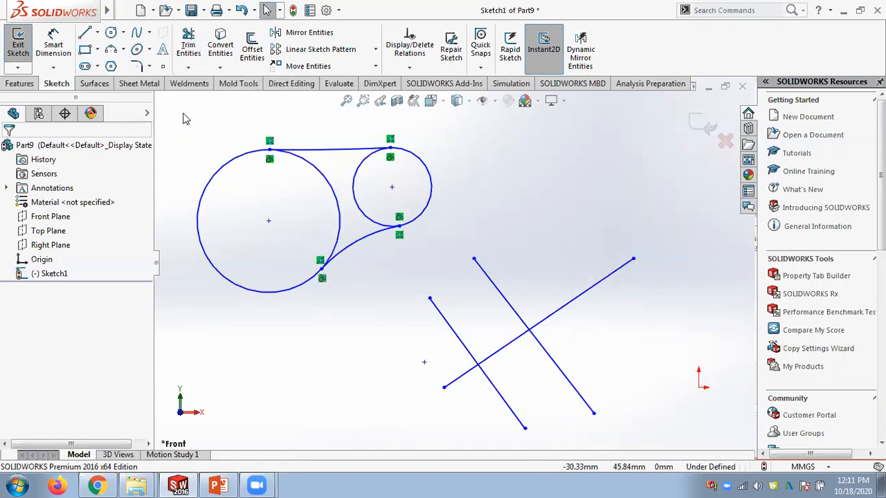
Step: Remove the inner portions of both circles between the arcs using Trim to closest, and undo both trims
{"action": "left_click", "coordinate": [188, 67]}
{"action": "left_click", "coordinate": [208, 83]}
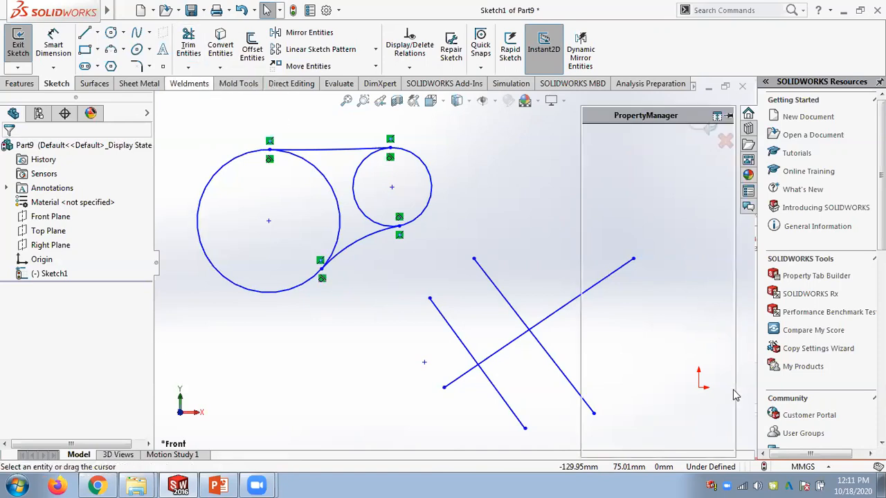
{"action": "left_click", "coordinate": [339, 220]}
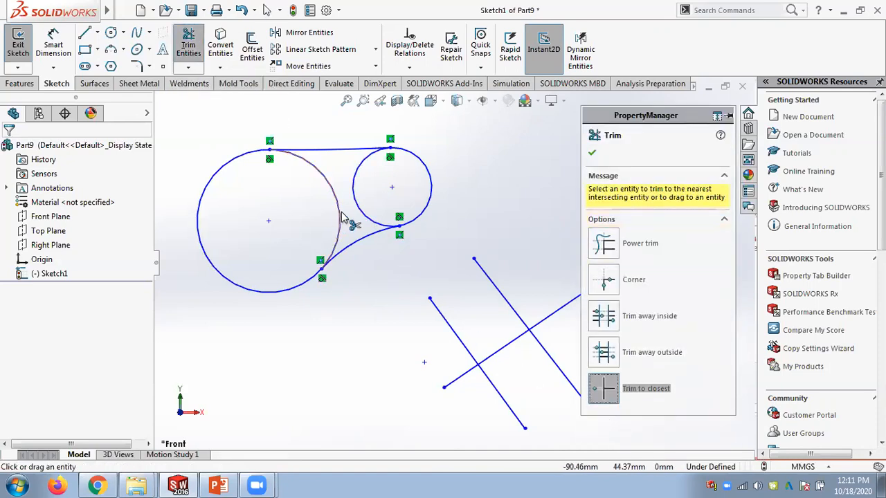
{"action": "left_click", "coordinate": [356, 207]}
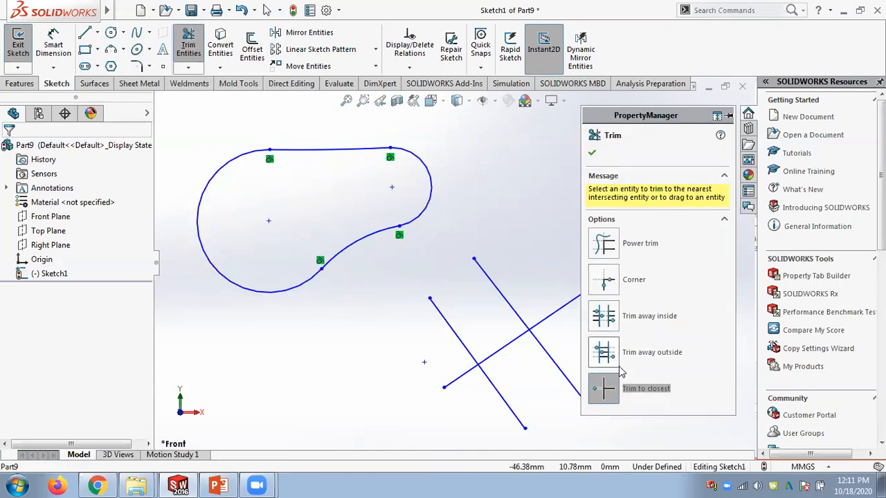
{"action": "key", "text": "ctrl+z"}
{"action": "key", "text": "ctrl+z"}
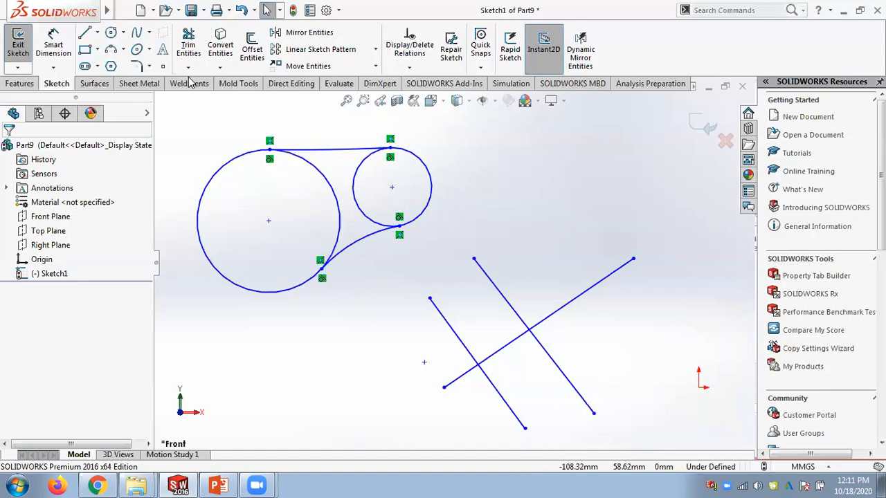
Step: Inspect the tangent relation between the large circle and the upper connecting arc
{"action": "left_click", "coordinate": [122, 51]}
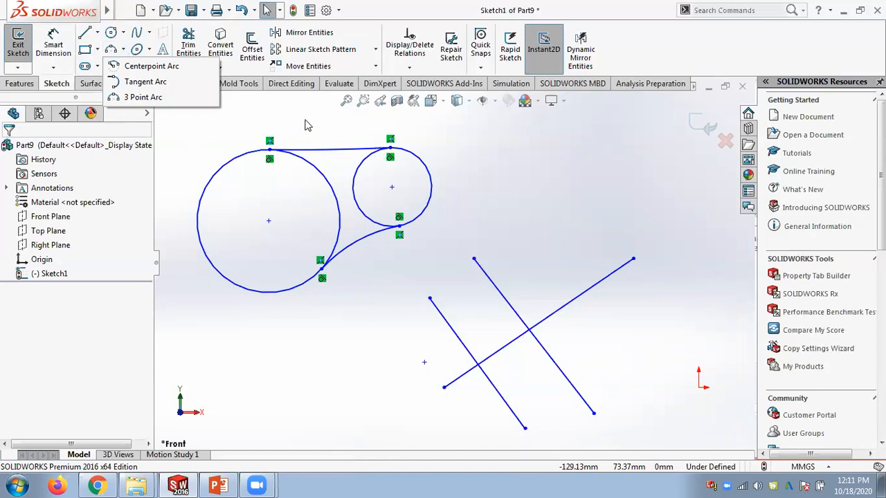
{"action": "left_click", "coordinate": [268, 152]}
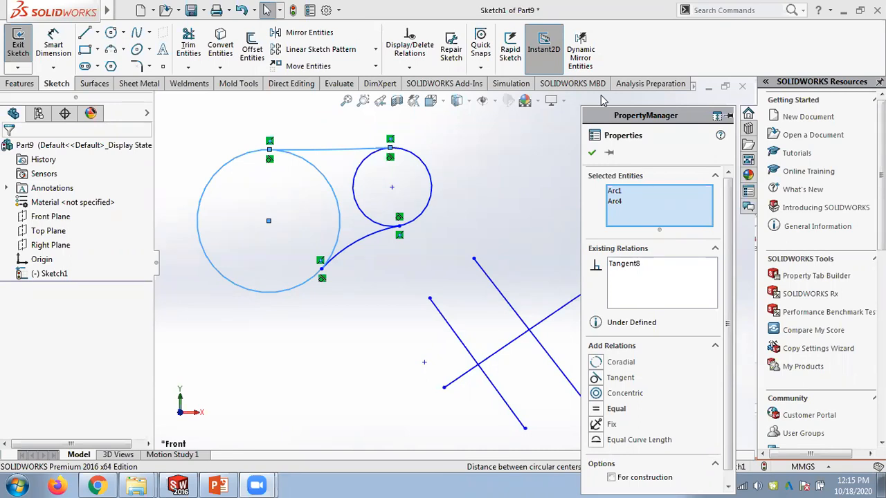
Step: Switch to the PowerPoint presentation and review the slides from Extending Sketched Entities through Moving Sketched Entities
{"action": "left_click", "coordinate": [217, 486]}
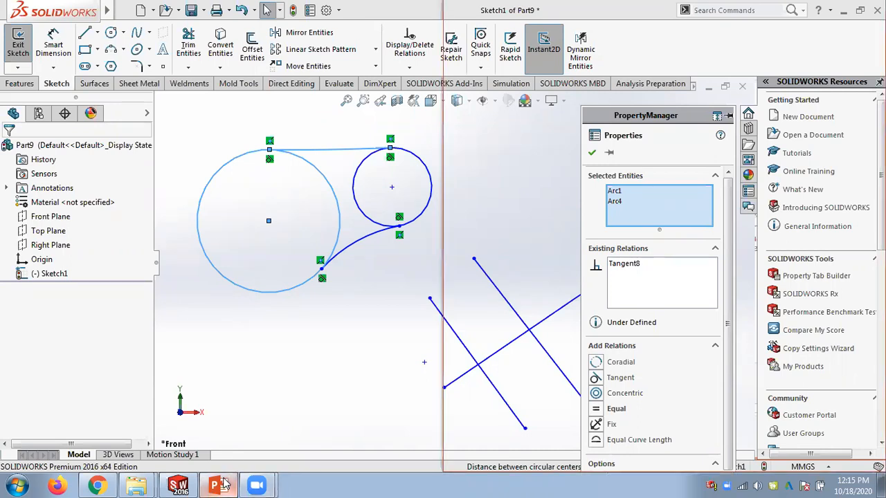
{"action": "scroll", "coordinate": [656, 311], "scroll_direction": "down", "scroll_amount": 1}
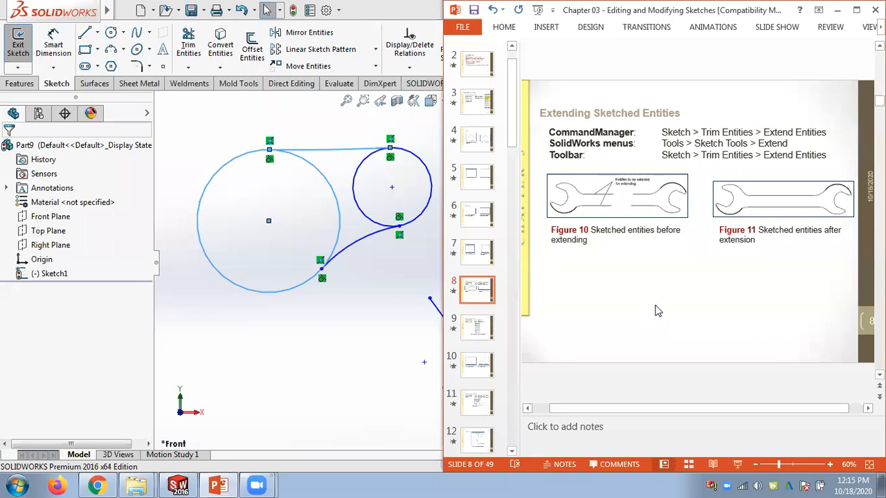
{"action": "scroll", "coordinate": [658, 311], "scroll_direction": "down", "scroll_amount": 1}
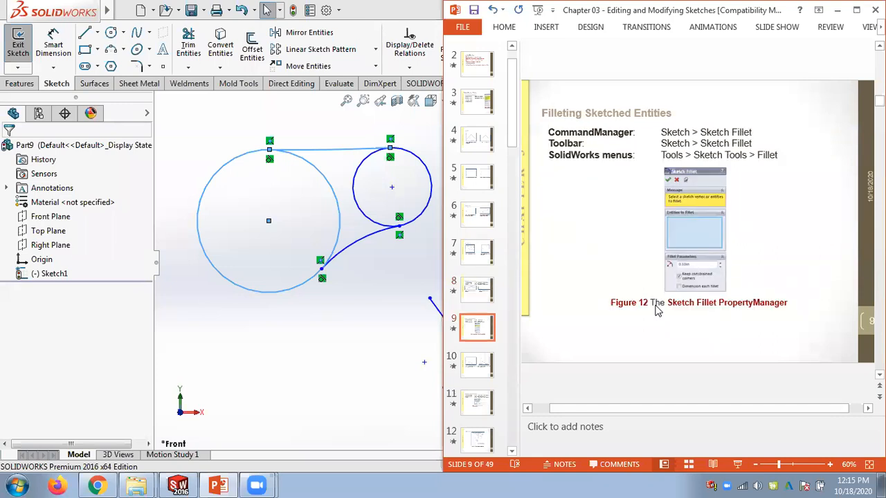
{"action": "scroll", "coordinate": [658, 311], "scroll_direction": "down", "scroll_amount": 1}
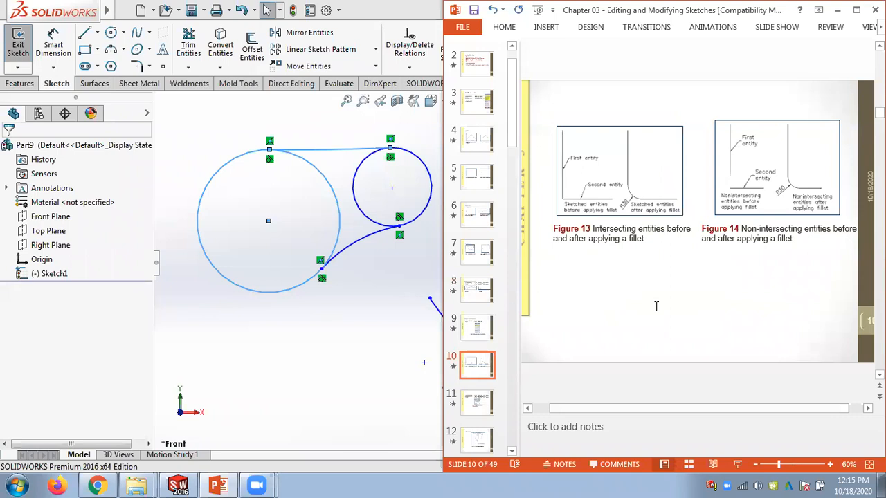
{"action": "scroll", "coordinate": [657, 310], "scroll_direction": "down", "scroll_amount": 1}
{"action": "scroll", "coordinate": [657, 311], "scroll_direction": "down", "scroll_amount": 4}
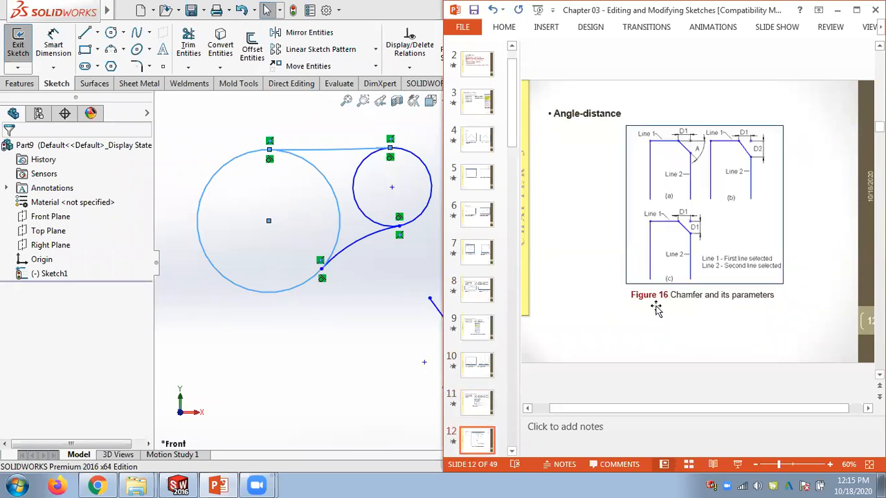
{"action": "scroll", "coordinate": [657, 311], "scroll_direction": "down", "scroll_amount": 1}
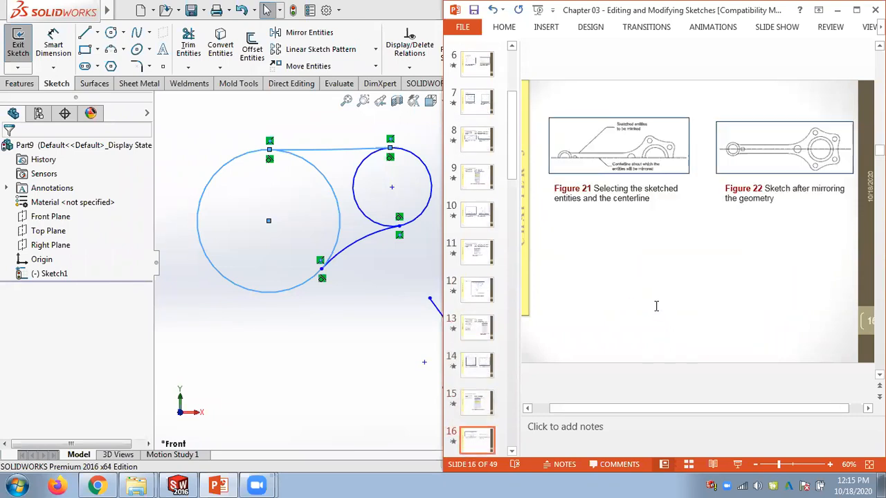
{"action": "scroll", "coordinate": [657, 312], "scroll_direction": "down", "scroll_amount": 1}
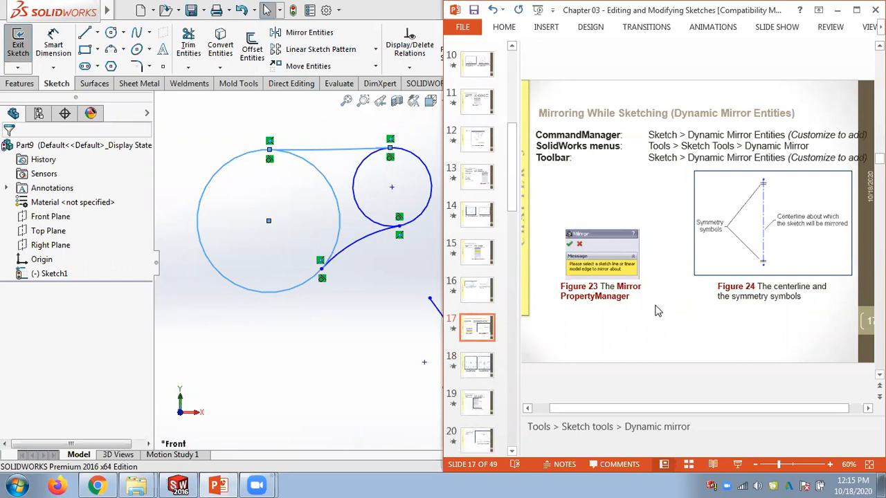
{"action": "scroll", "coordinate": [658, 311], "scroll_direction": "down", "scroll_amount": 1}
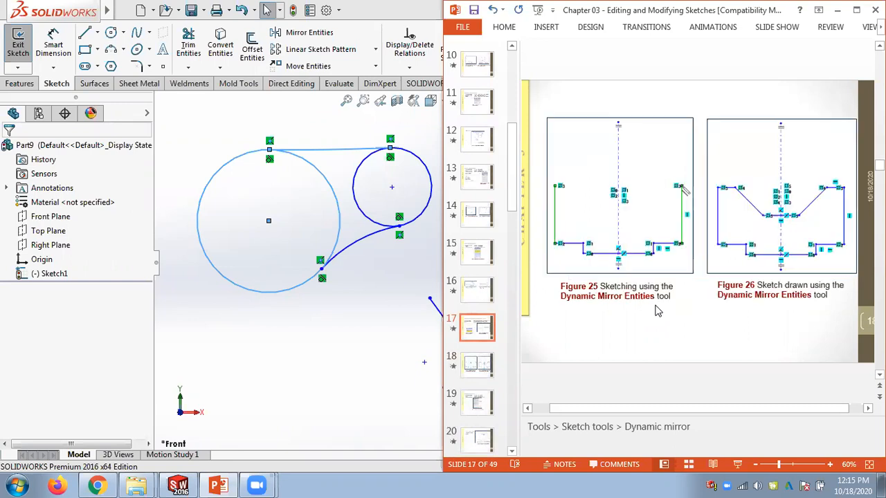
{"action": "scroll", "coordinate": [657, 311], "scroll_direction": "down", "scroll_amount": 1}
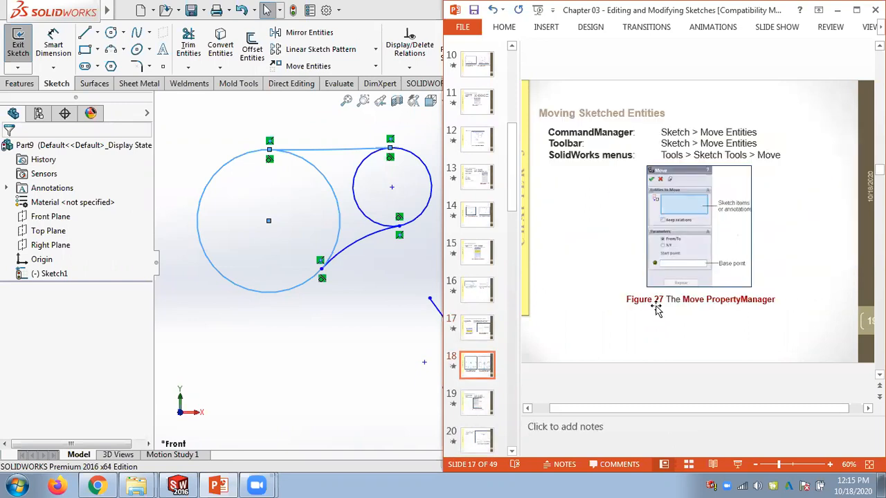
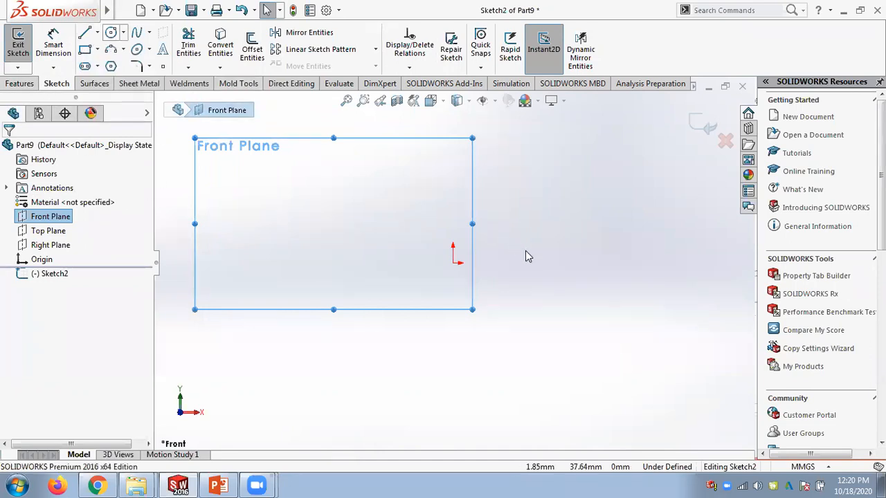
Step: Check the Tutorial 2 figure in PowerPoint and sketch a circle of about 29 mm radius above and to the right of the origin
{"action": "left_click", "coordinate": [217, 485]}
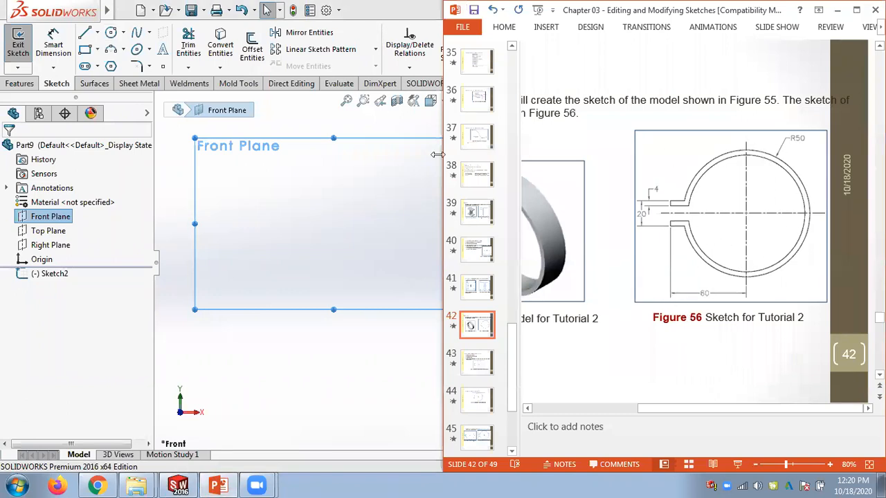
{"action": "left_click", "coordinate": [123, 33]}
{"action": "left_click", "coordinate": [128, 49]}
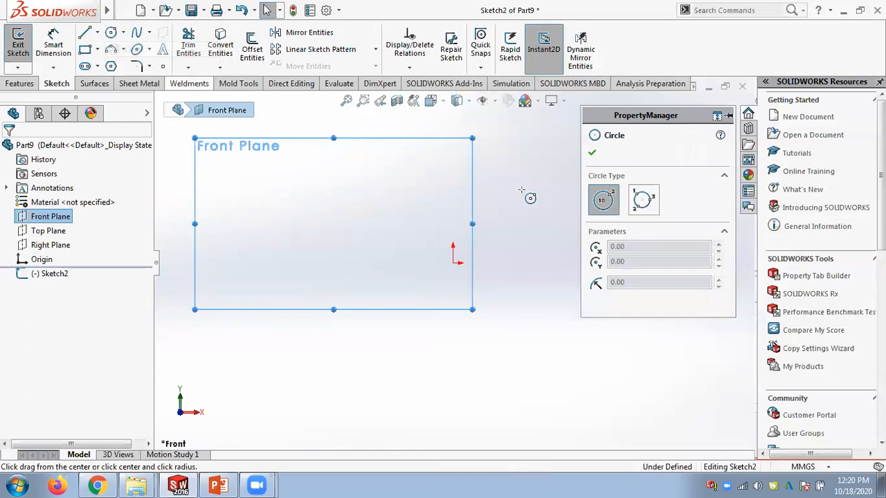
{"action": "left_click", "coordinate": [522, 196]}
{"action": "left_click", "coordinate": [556, 227]}
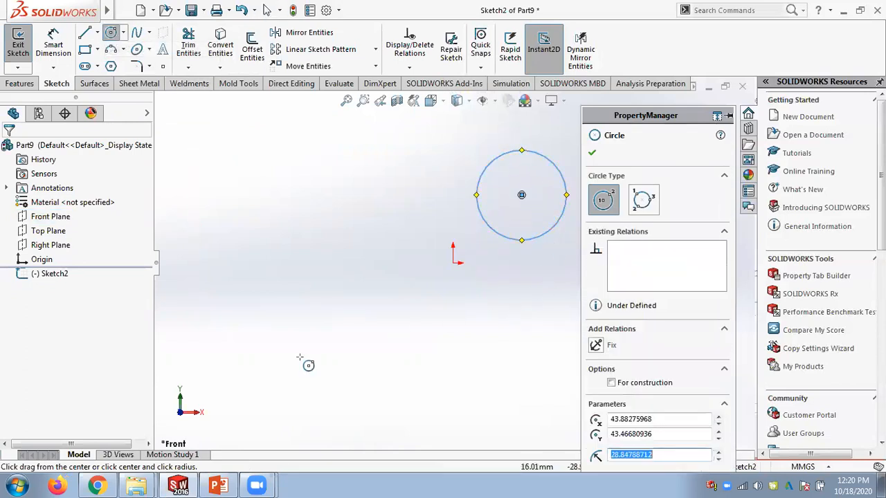
Step: Recheck the PowerPoint figure and dimension the horizontal distance from the origin to the circle's center as 60 mm
{"action": "left_click", "coordinate": [220, 486]}
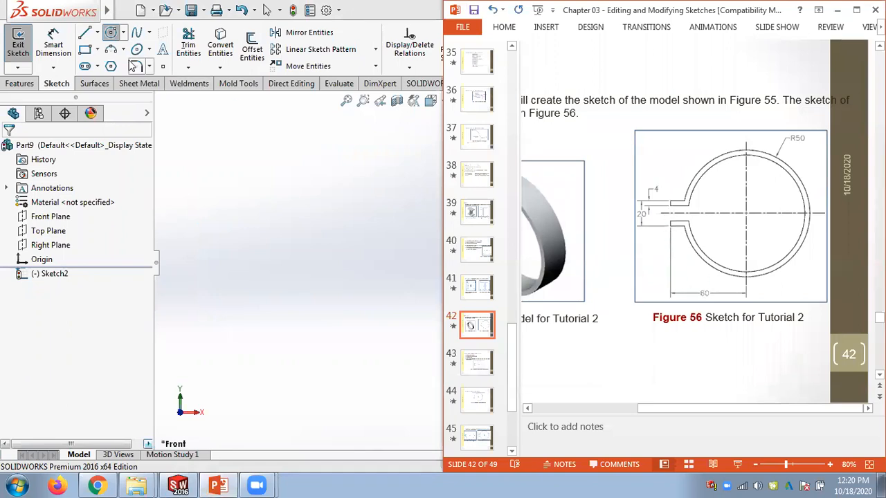
{"action": "left_click", "coordinate": [54, 45]}
{"action": "left_click", "coordinate": [453, 262]}
{"action": "left_click", "coordinate": [521, 196]}
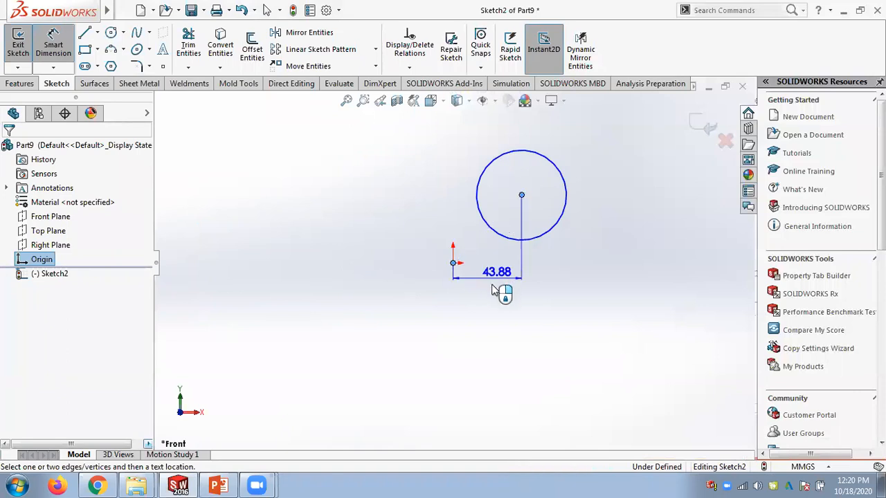
{"action": "left_click", "coordinate": [505, 291]}
{"action": "type", "text": "60"}
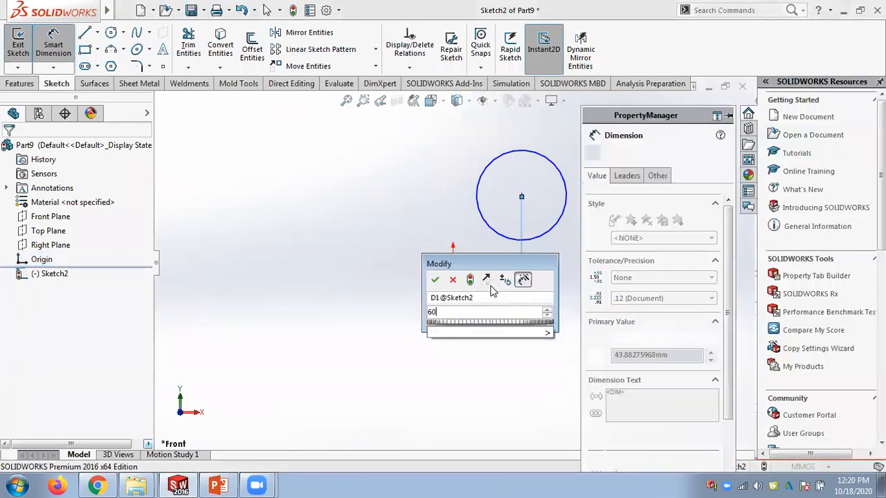
{"action": "key", "text": "Return"}
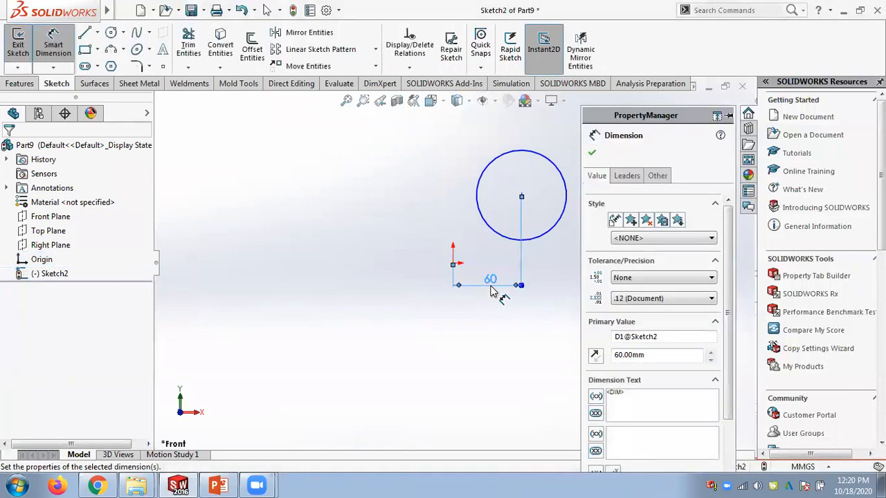
Step: Dimension the vertical distance from the origin to the circle's center as 60 mm
{"action": "left_click", "coordinate": [453, 264]}
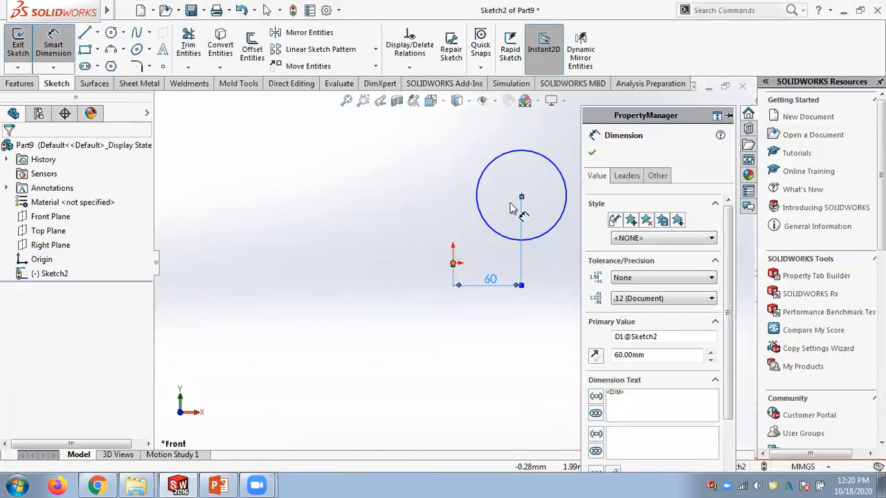
{"action": "left_click", "coordinate": [521, 195]}
{"action": "left_click", "coordinate": [407, 229]}
{"action": "type", "text": "60"}
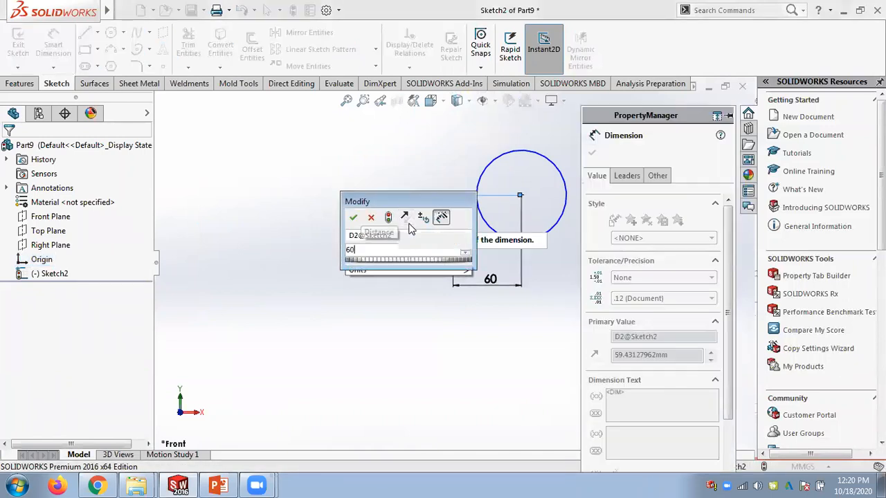
{"action": "key", "text": "Return"}
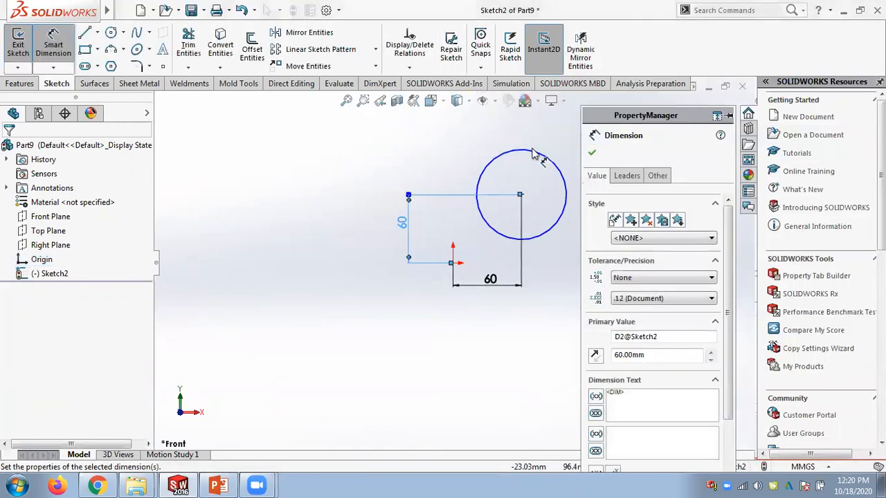
Step: Dimension the circle's diameter as 60 mm and check it against the Tutorial 2 figure in PowerPoint
{"action": "left_click", "coordinate": [554, 164]}
{"action": "left_click", "coordinate": [559, 144]}
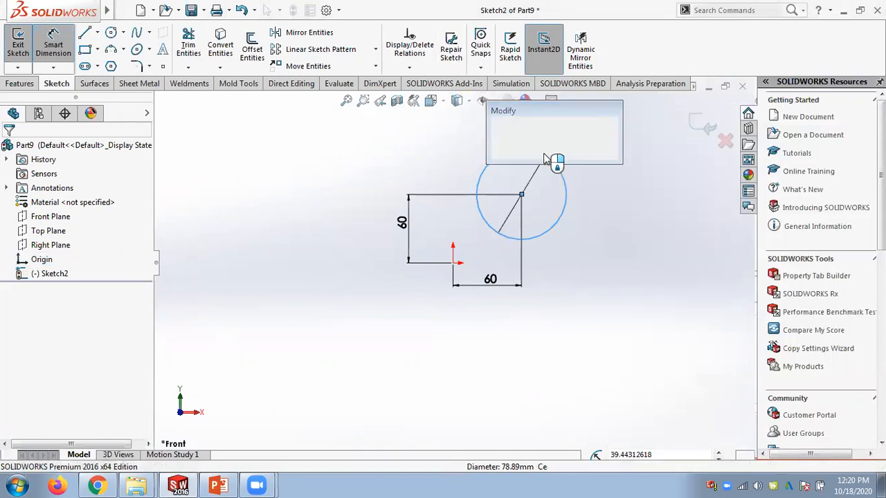
{"action": "type", "text": "60"}
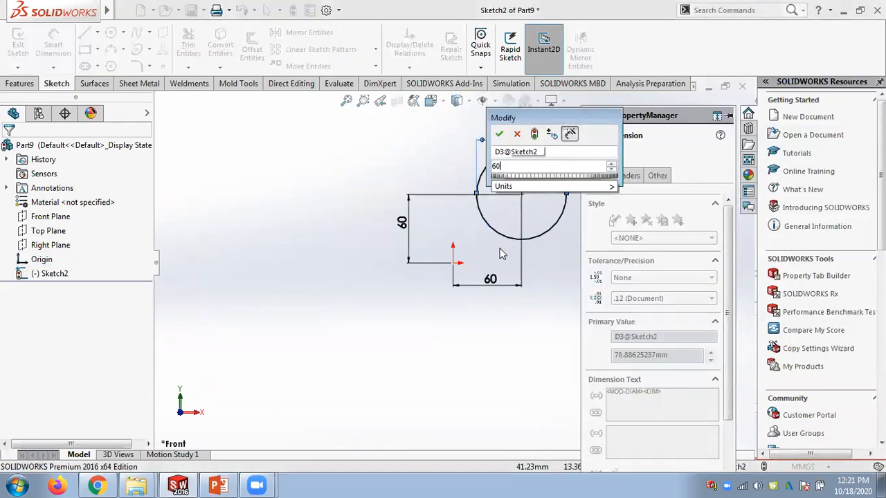
{"action": "left_click", "coordinate": [219, 484]}
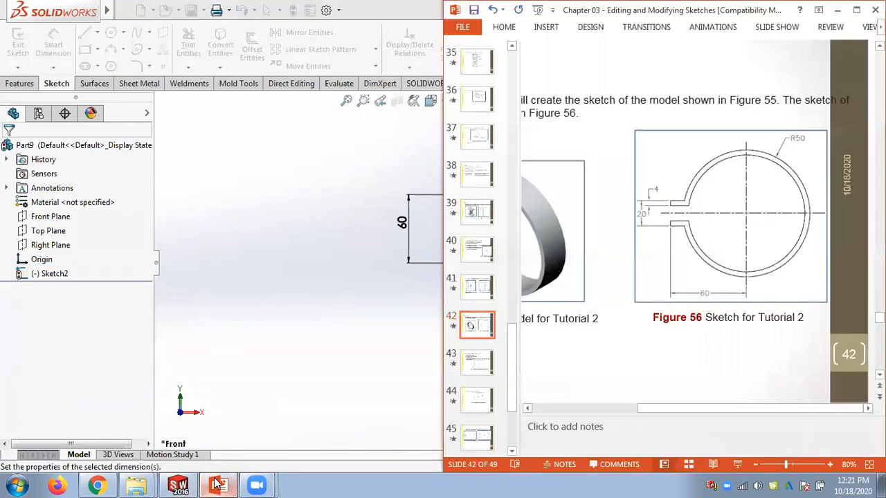
{"action": "left_click", "coordinate": [218, 485]}
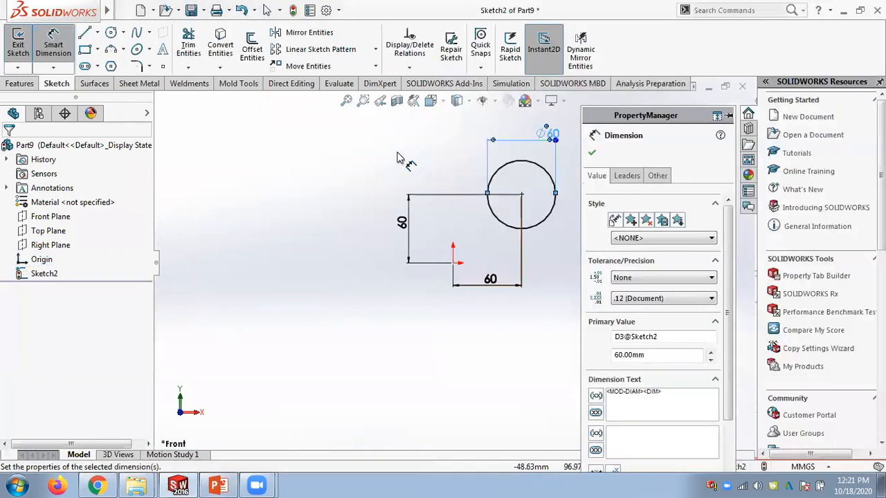
Step: Set the circle's diameter dimension to 100 mm
{"action": "double_click", "coordinate": [554, 136]}
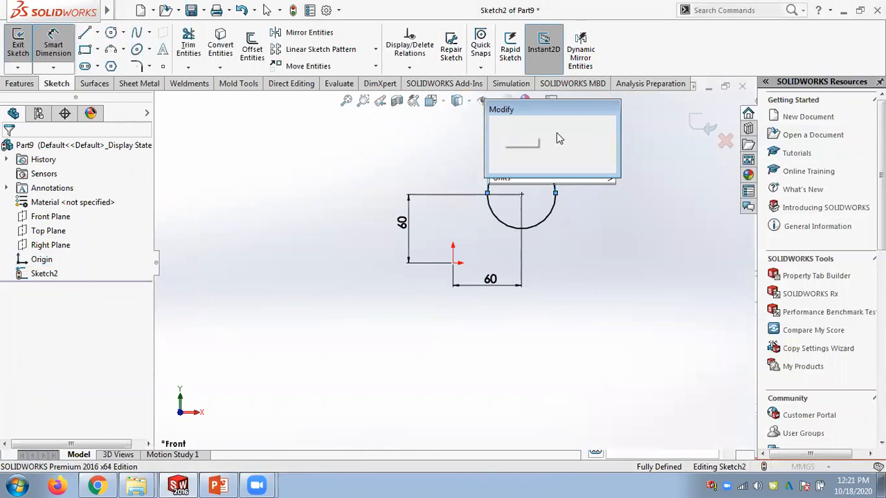
{"action": "type", "text": "100"}
{"action": "key", "text": "Return"}
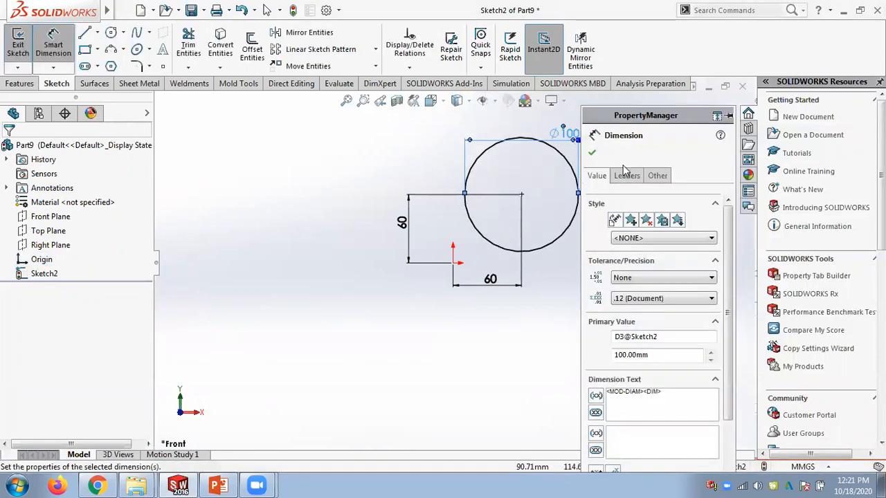
{"action": "left_click", "coordinate": [467, 226]}
{"action": "scroll", "coordinate": [466, 226], "scroll_direction": "up", "scroll_amount": 2}
{"action": "scroll", "coordinate": [501, 222], "scroll_direction": "down", "scroll_amount": 3}
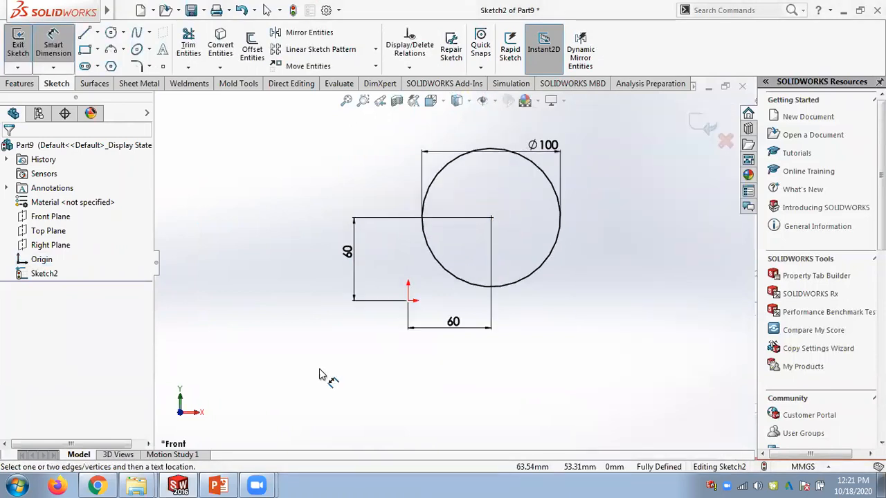
Step: Review the R50 ring in the PowerPoint figure and reposition the diameter dimension centered above the circle
{"action": "left_click", "coordinate": [218, 486]}
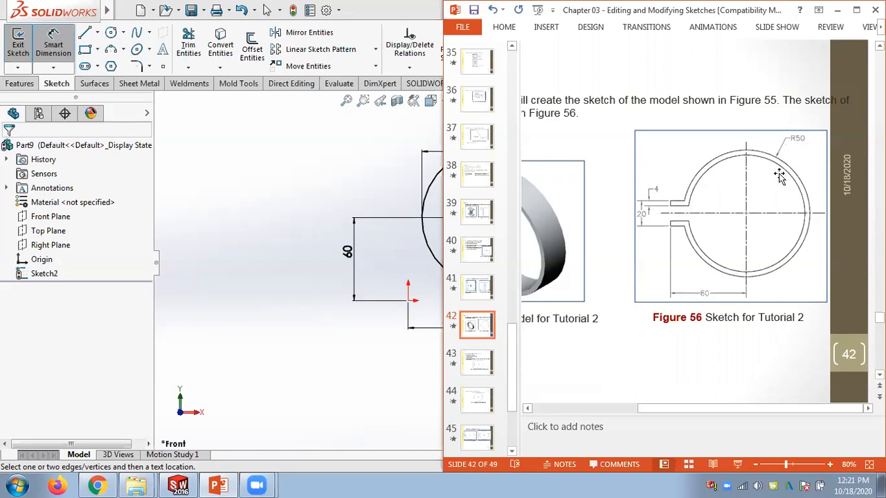
{"action": "left_click", "coordinate": [317, 174]}
{"action": "left_click_drag", "start_coordinate": [533, 155], "coordinate": [488, 132]}
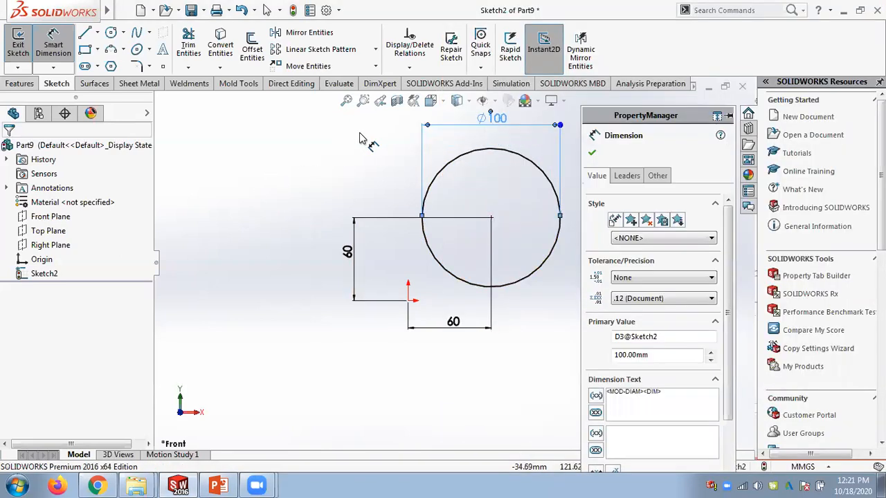
{"action": "left_click", "coordinate": [366, 142]}
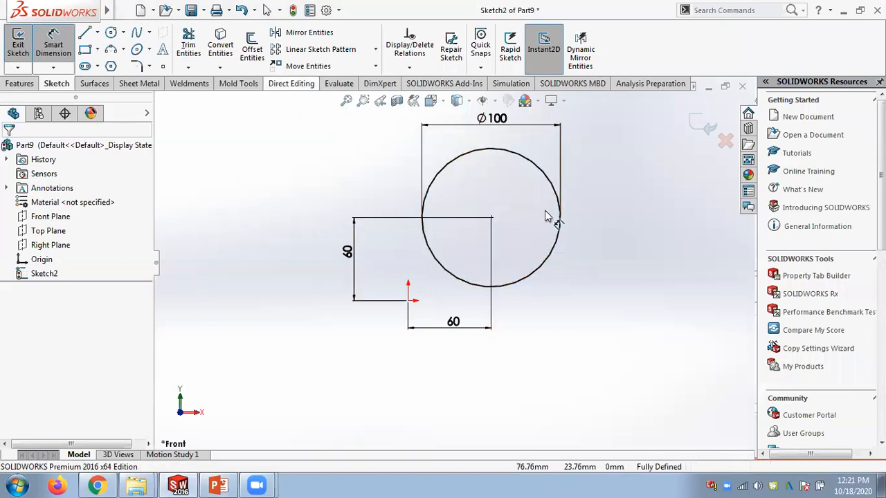
Step: Offset the circle 4 mm inward, trying the bi-directional option and turning the base geometry into construction geometry
{"action": "left_click", "coordinate": [253, 57]}
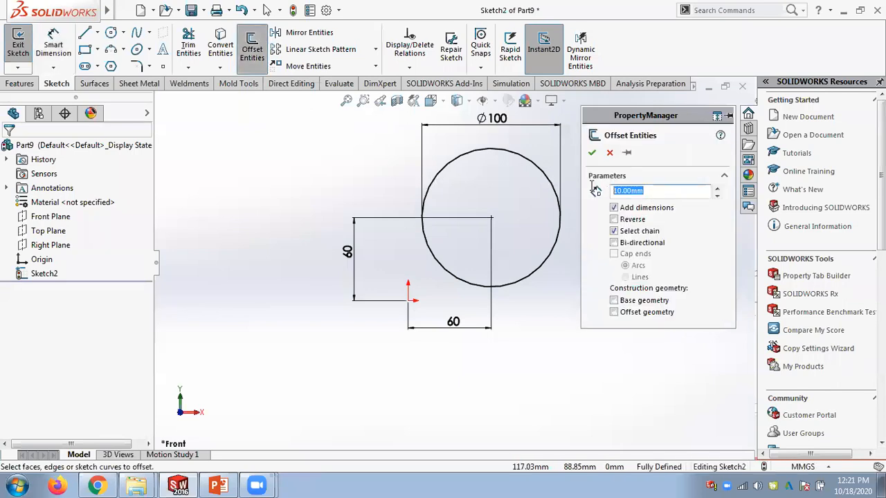
{"action": "type", "text": "4"}
{"action": "key", "text": "Return"}
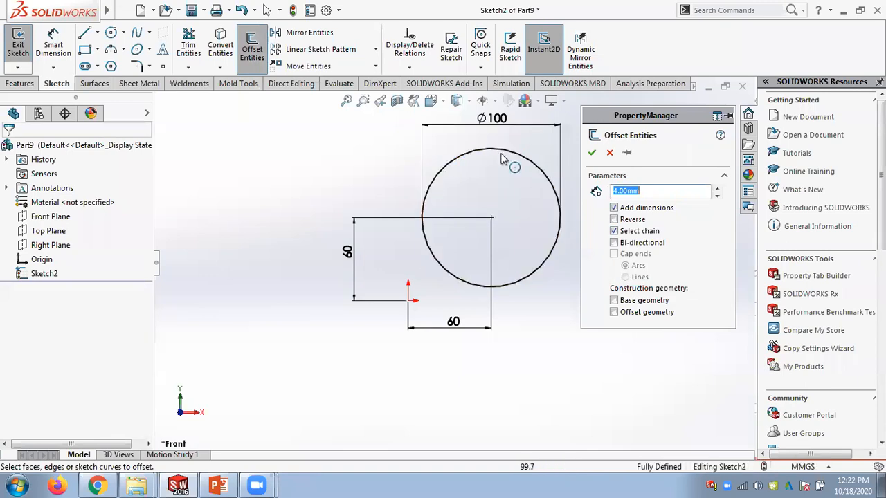
{"action": "left_click", "coordinate": [553, 195]}
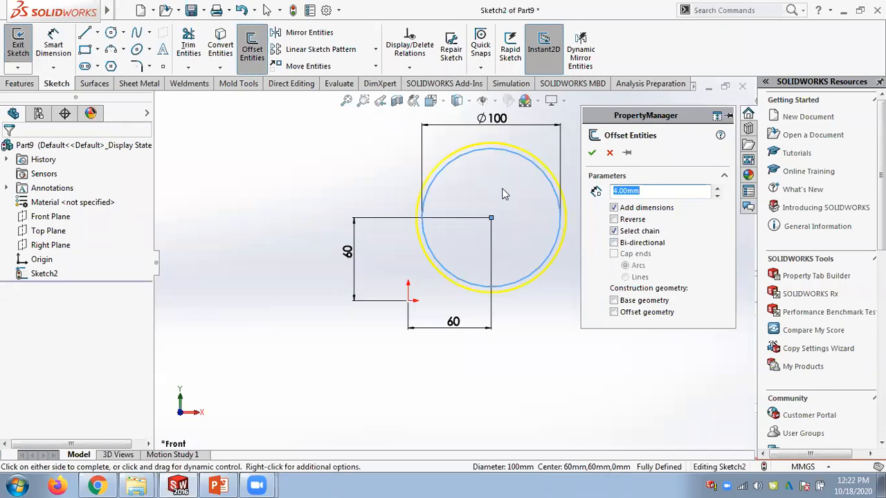
{"action": "left_click", "coordinate": [613, 219]}
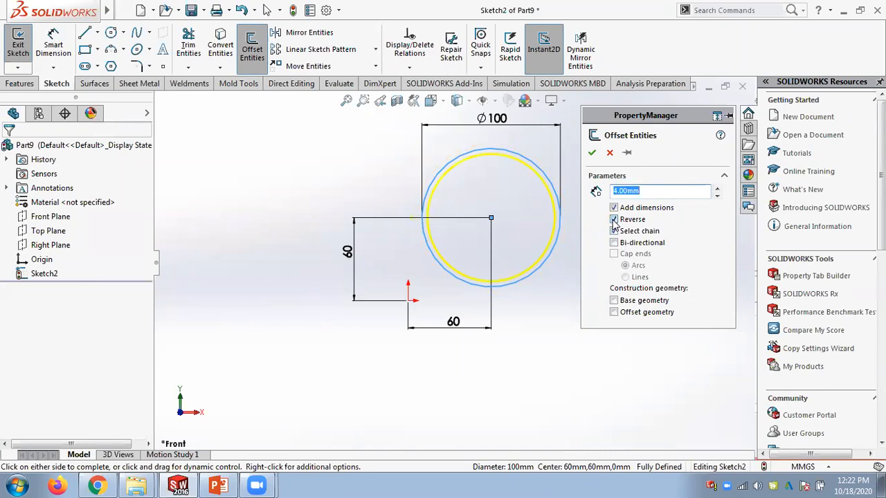
{"action": "left_click", "coordinate": [614, 243]}
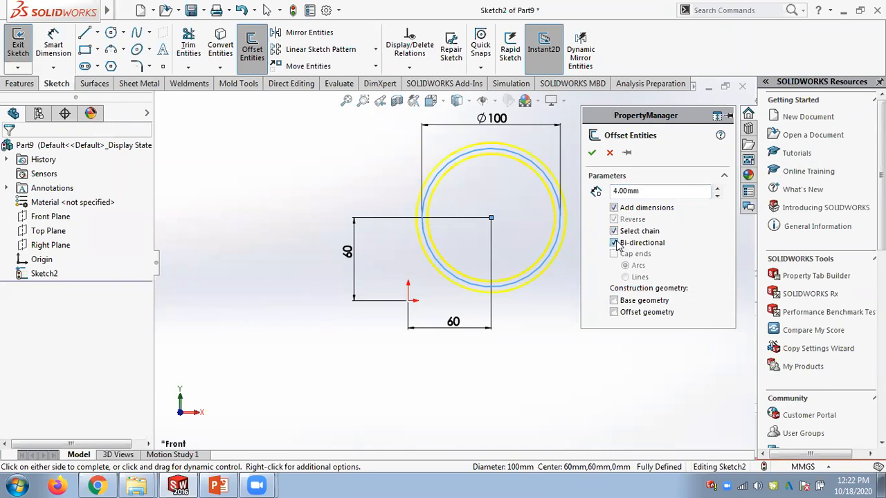
{"action": "left_click", "coordinate": [613, 243]}
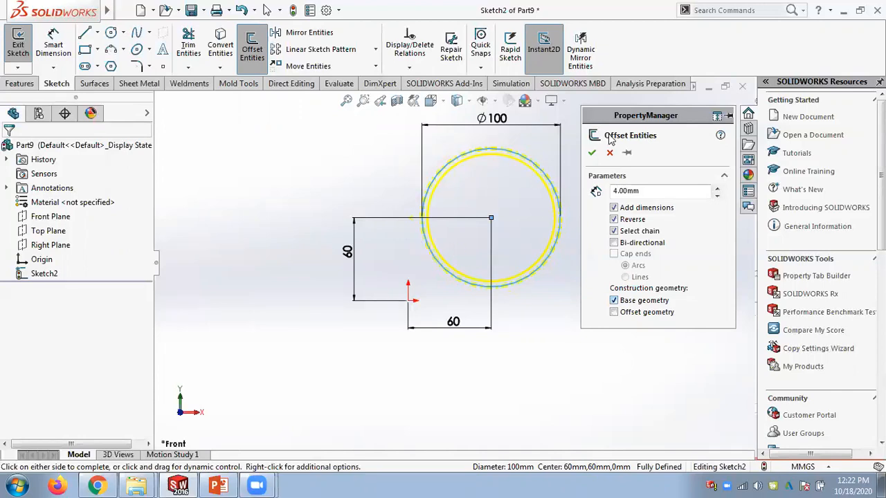
{"action": "left_click", "coordinate": [593, 153]}
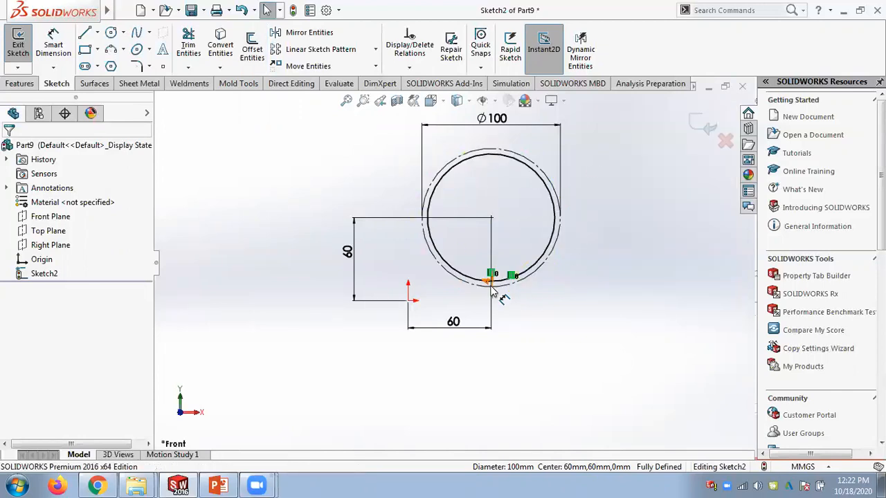
Step: Inspect the construction base circle and undo the offset
{"action": "scroll", "coordinate": [501, 298], "scroll_direction": "down", "scroll_amount": 2}
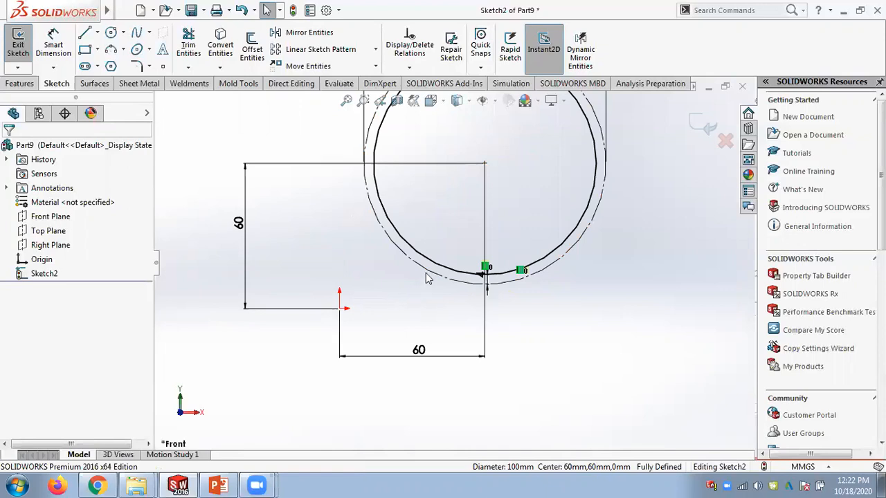
{"action": "key", "text": "ctrl+z"}
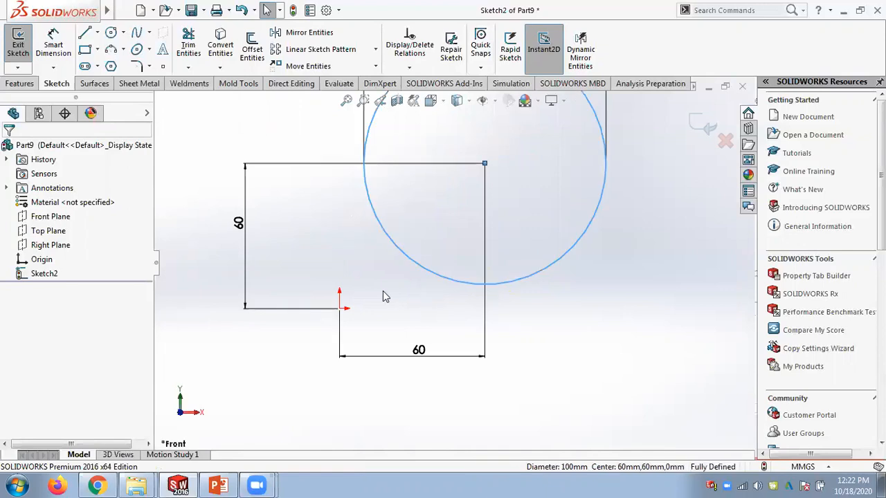
{"action": "scroll", "coordinate": [400, 296], "scroll_direction": "up", "scroll_amount": 4}
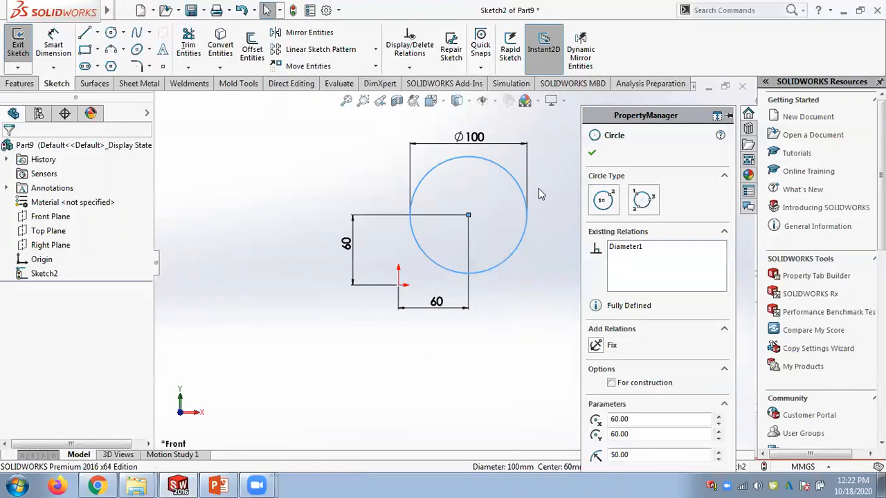
Step: Offset the circle 4 mm inward in the reverse direction, with the base geometry not converted to construction geometry
{"action": "left_click", "coordinate": [252, 48]}
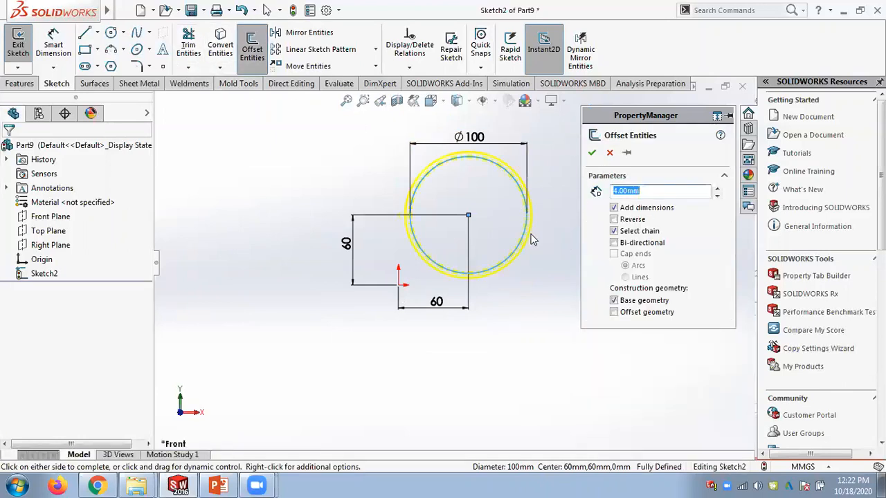
{"action": "left_click", "coordinate": [613, 301]}
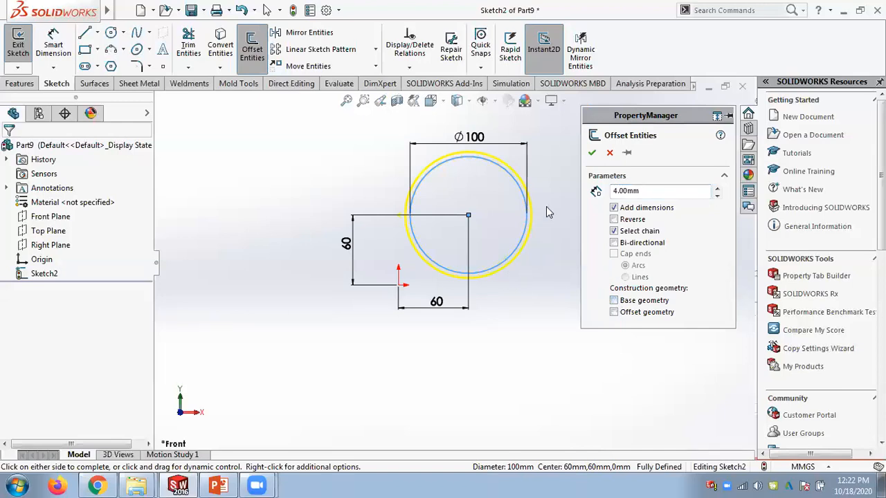
{"action": "left_click", "coordinate": [615, 221]}
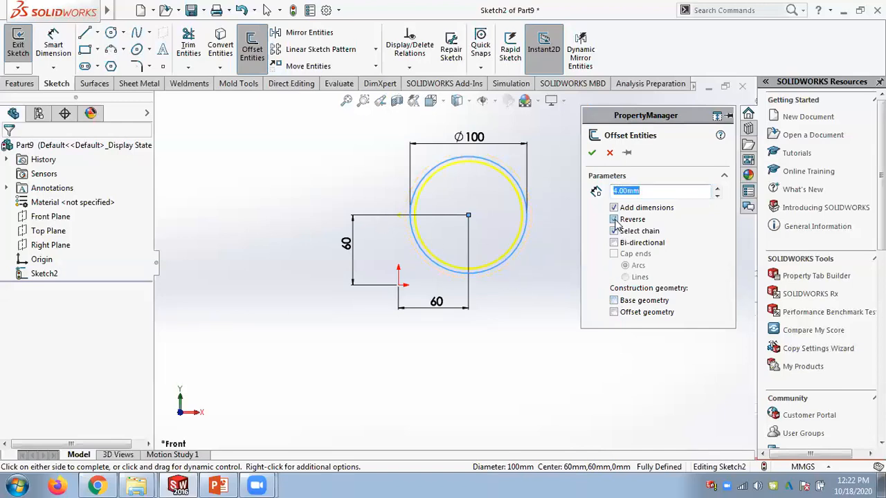
{"action": "left_click", "coordinate": [615, 220]}
{"action": "left_click", "coordinate": [615, 220]}
{"action": "left_click", "coordinate": [592, 153]}
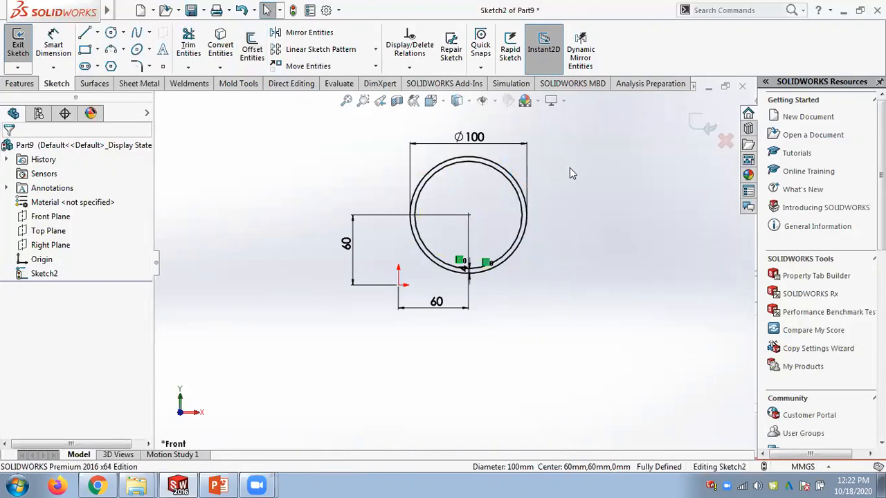
{"action": "scroll", "coordinate": [491, 241], "scroll_direction": "down", "scroll_amount": 2}
{"action": "scroll", "coordinate": [491, 241], "scroll_direction": "down", "scroll_amount": 6}
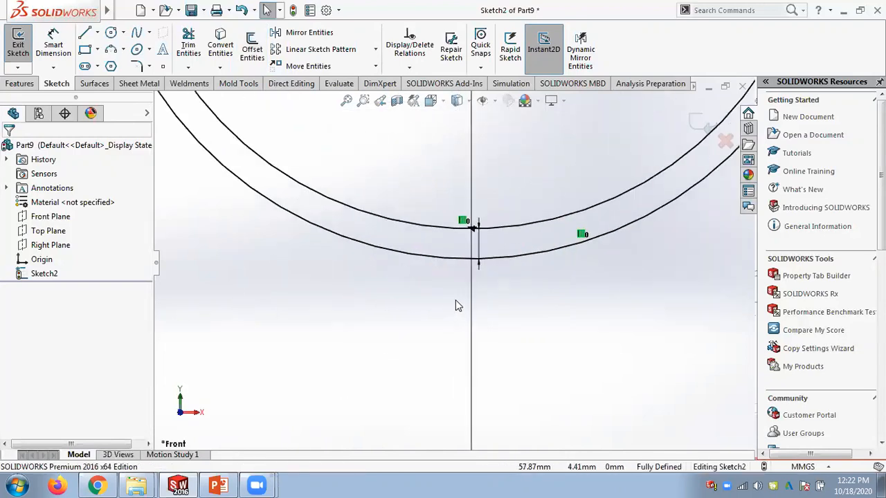
Step: Sketch an L shape beside the ring from a vertical line about 90 mm long and a connected horizontal line
{"action": "left_click_drag", "start_coordinate": [491, 202], "coordinate": [530, 293]}
{"action": "scroll", "coordinate": [632, 289], "scroll_direction": "up", "scroll_amount": 5}
{"action": "scroll", "coordinate": [627, 292], "scroll_direction": "up", "scroll_amount": 4}
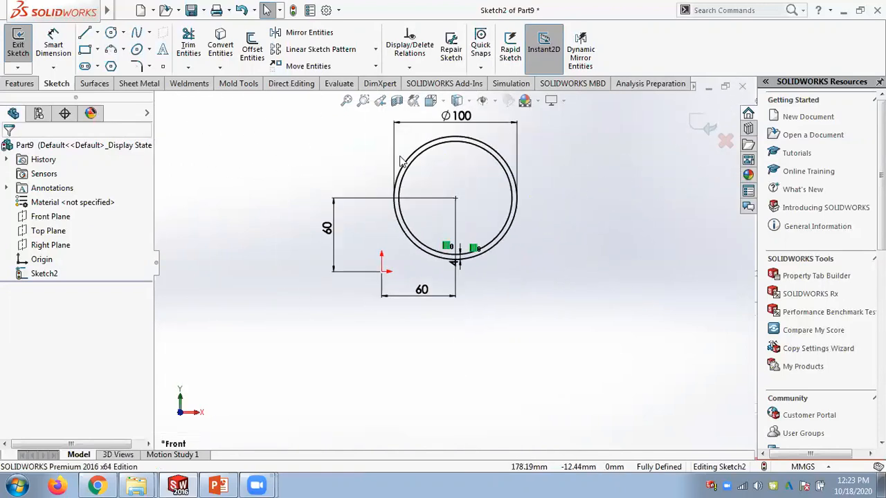
{"action": "scroll", "coordinate": [595, 185], "scroll_direction": "up", "scroll_amount": 1}
{"action": "scroll", "coordinate": [570, 188], "scroll_direction": "down", "scroll_amount": 2}
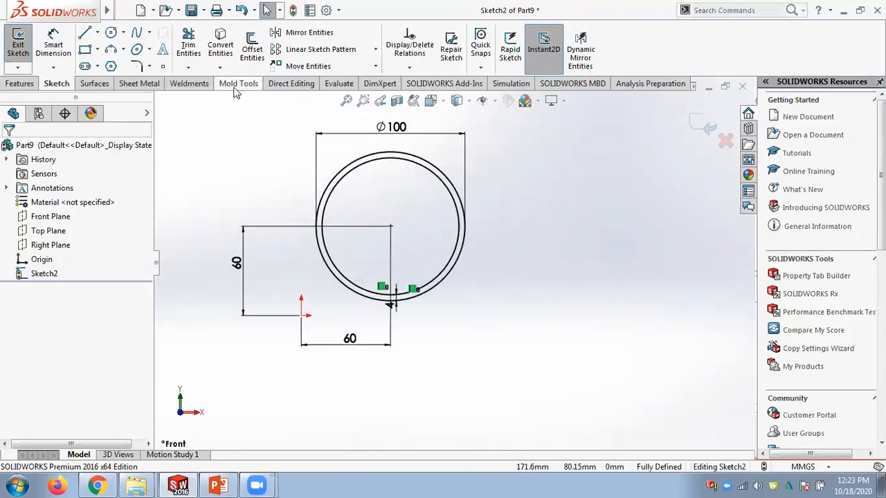
{"action": "left_click", "coordinate": [85, 35]}
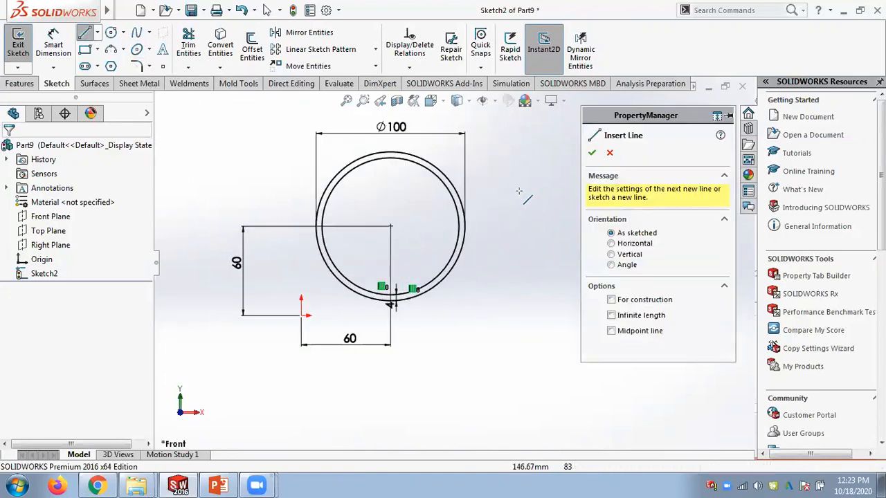
{"action": "left_click_drag", "start_coordinate": [626, 119], "coordinate": [756, 135]}
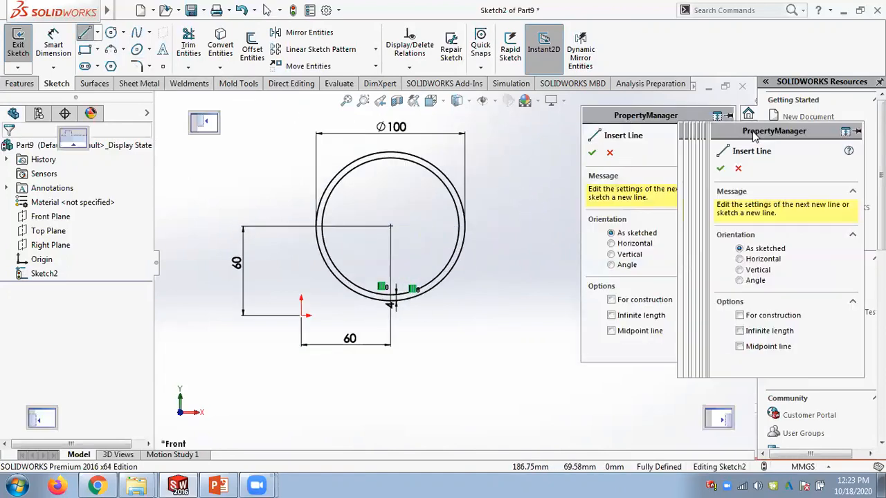
{"action": "left_click", "coordinate": [542, 177]}
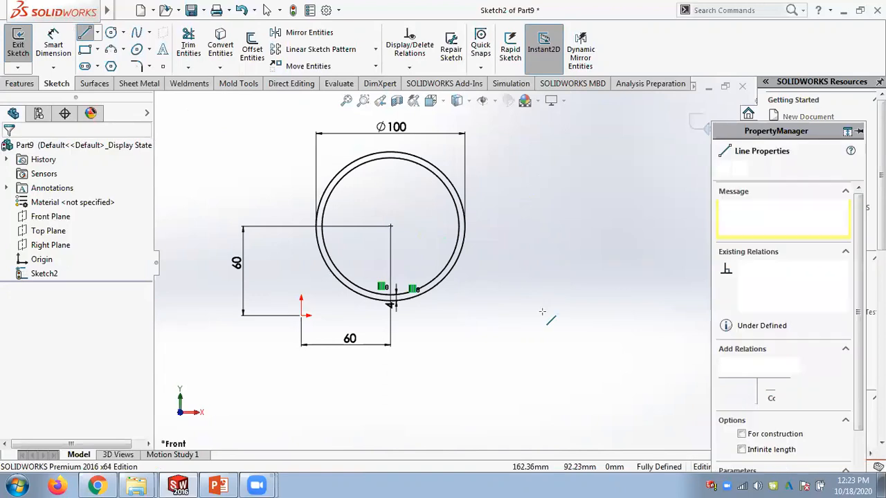
{"action": "left_click", "coordinate": [543, 311]}
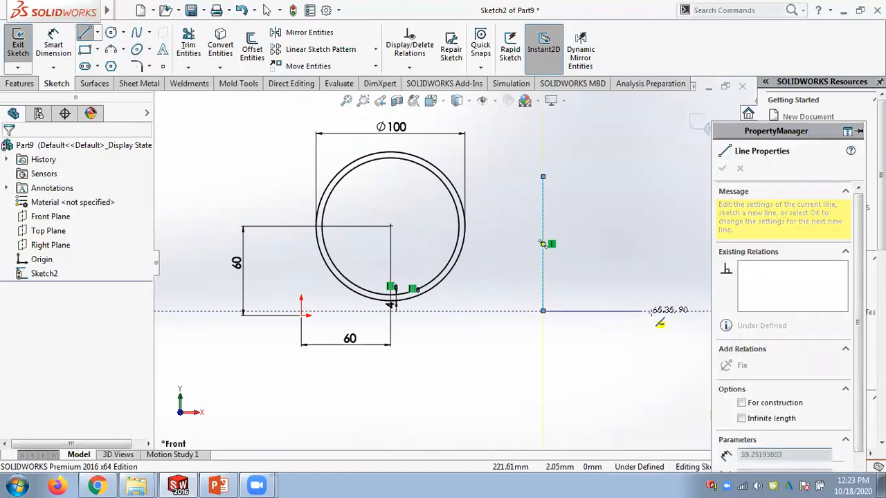
{"action": "left_click", "coordinate": [657, 311]}
{"action": "key", "text": "Escape"}
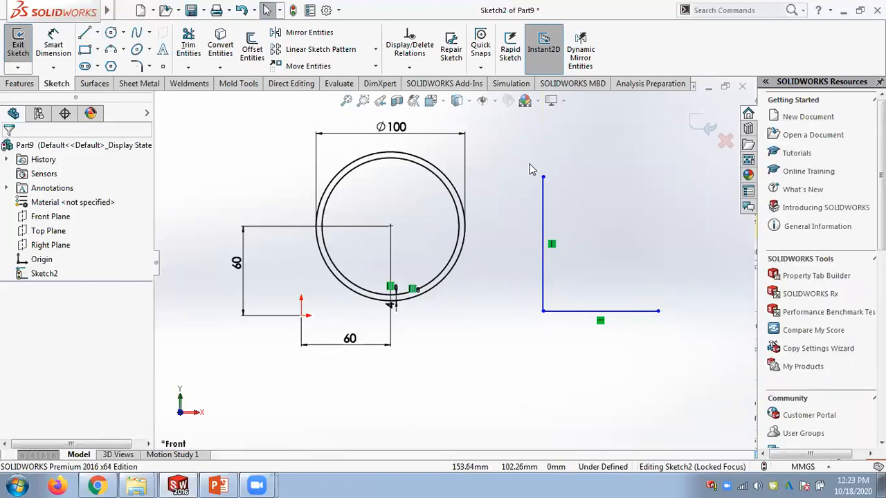
Step: Offset the L-shaped lines 14 mm bi-directionally with arc cap ends and construction base geometry, and undo the offset
{"action": "left_click", "coordinate": [252, 47]}
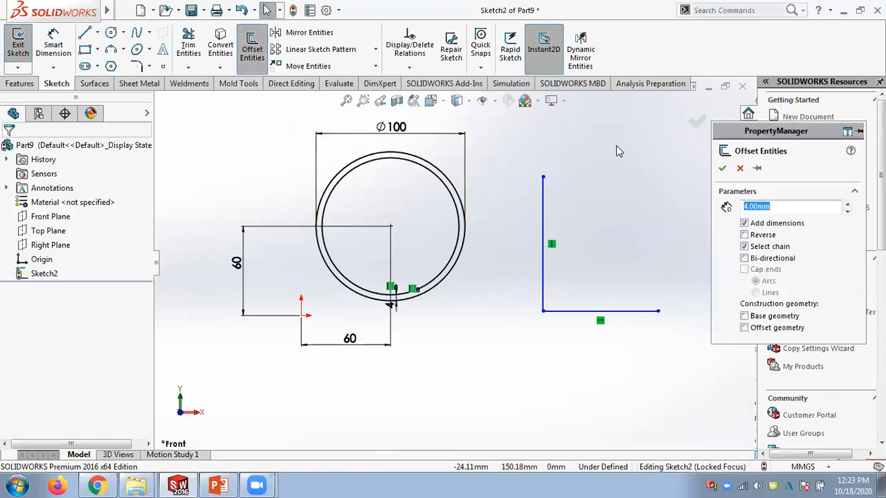
{"action": "left_click", "coordinate": [544, 226]}
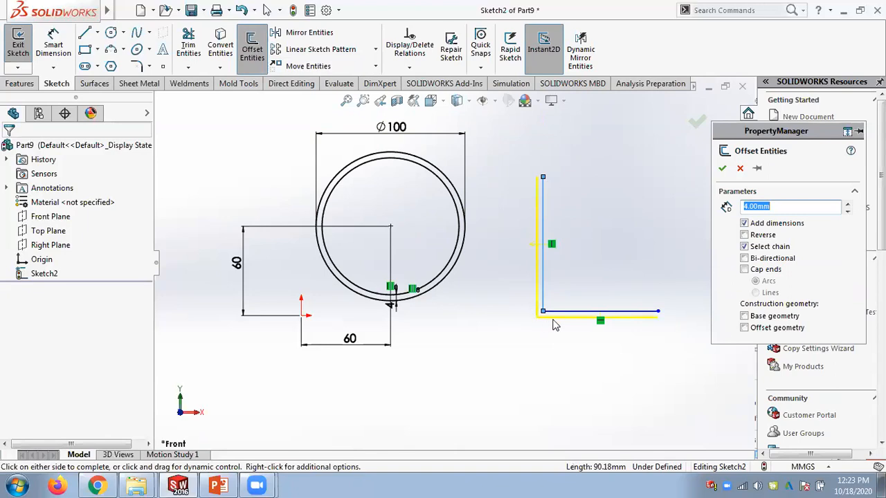
{"action": "left_click", "coordinate": [745, 235]}
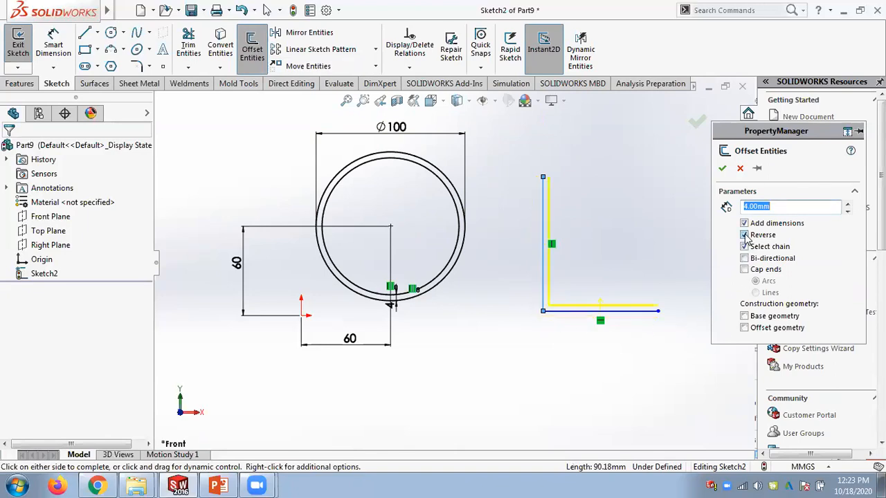
{"action": "left_click", "coordinate": [847, 204]}
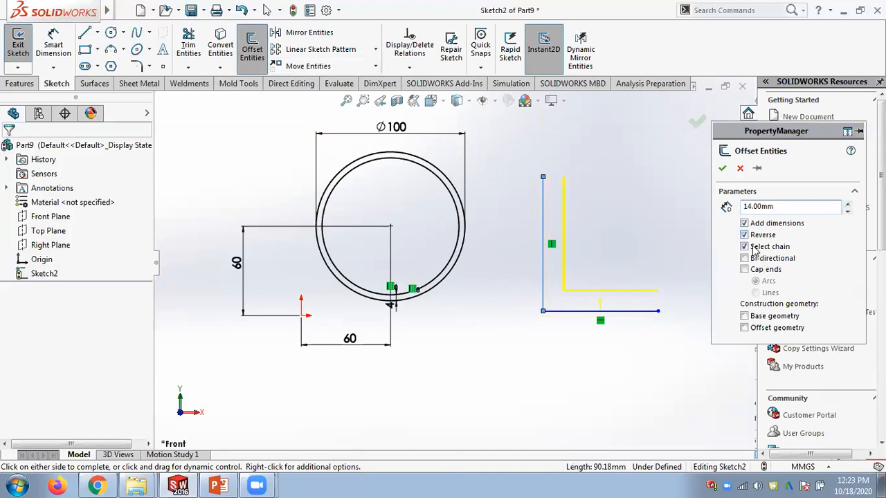
{"action": "left_click", "coordinate": [745, 235]}
{"action": "left_click", "coordinate": [744, 236]}
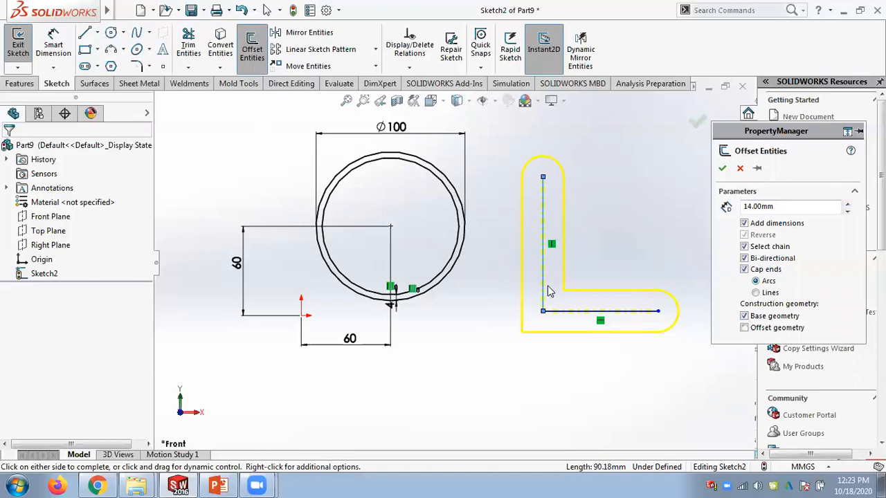
{"action": "left_click", "coordinate": [722, 168]}
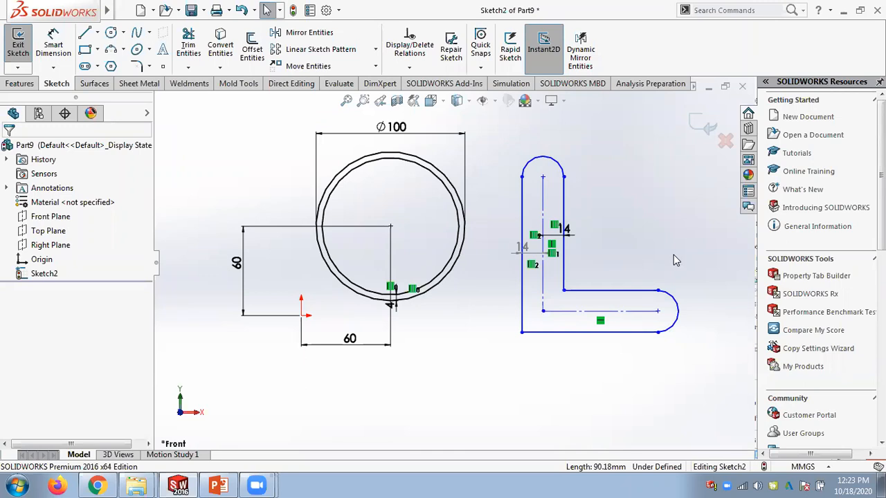
{"action": "key", "text": "ctrl+z"}
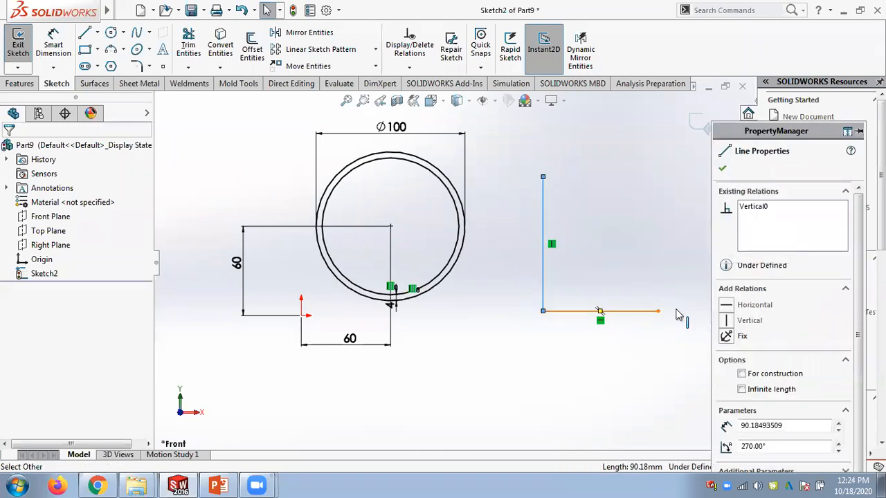
Step: Offset the L-shaped lines 14 mm bi-directionally again, comparing Select chain and Cap ends on and off, with line caps and non-construction base geometry
{"action": "left_click", "coordinate": [252, 48]}
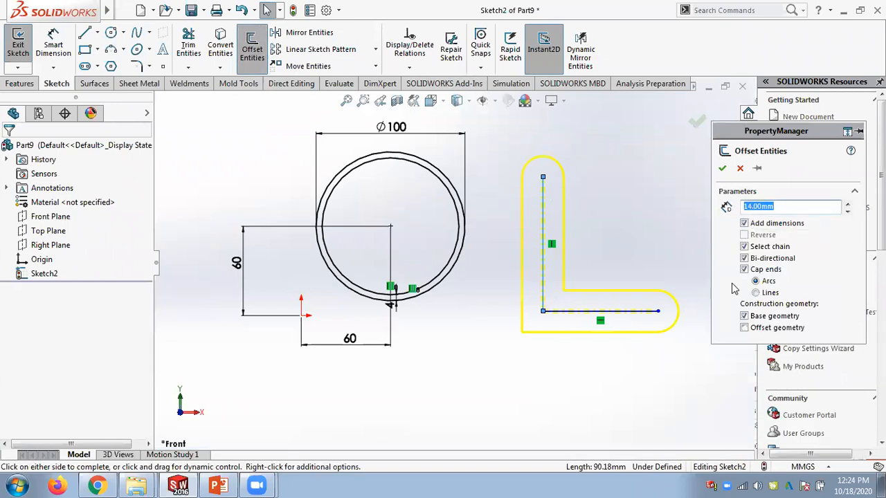
{"action": "left_click", "coordinate": [744, 247]}
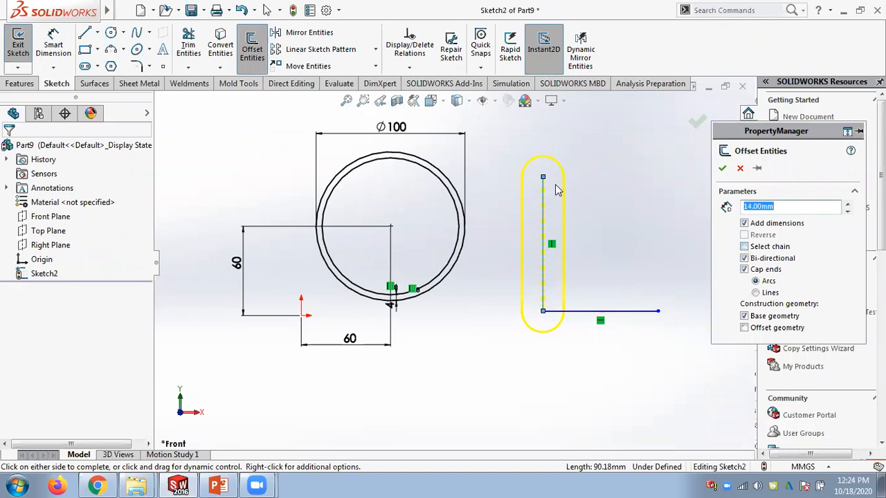
{"action": "left_click", "coordinate": [744, 247]}
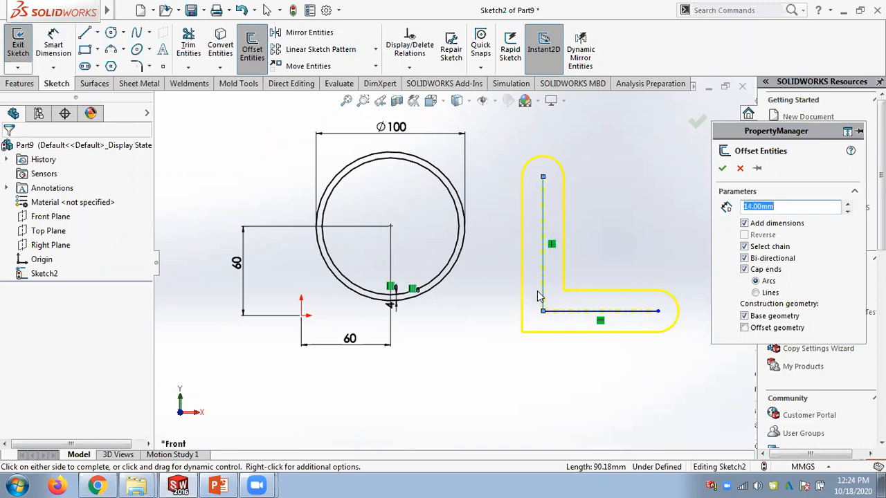
{"action": "left_click", "coordinate": [744, 269]}
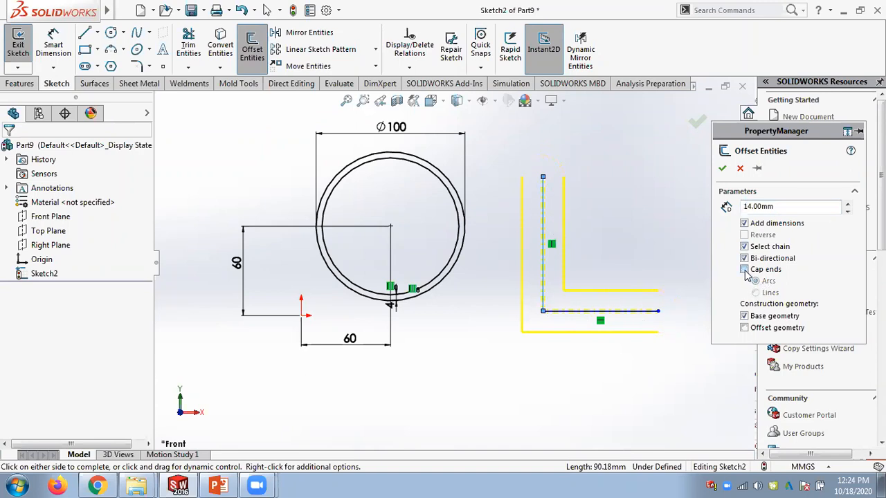
{"action": "left_click", "coordinate": [745, 269]}
Step: Switch to PowerPoint and review the Tutorial 3 sketch in Figure 62 and the Tutorial 2 sketch in Figure 56
{"action": "left_click", "coordinate": [216, 486]}
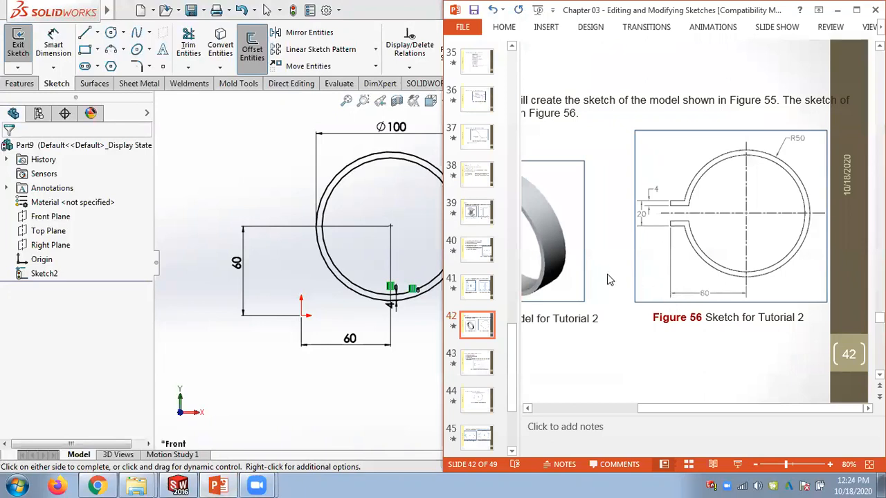
{"action": "scroll", "coordinate": [603, 280], "scroll_direction": "down", "scroll_amount": 4}
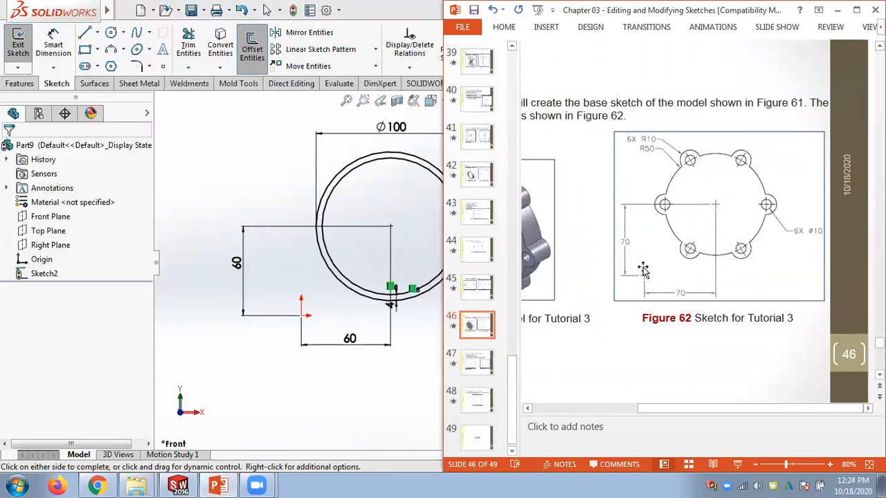
{"action": "scroll", "coordinate": [585, 236], "scroll_direction": "up", "scroll_amount": 4}
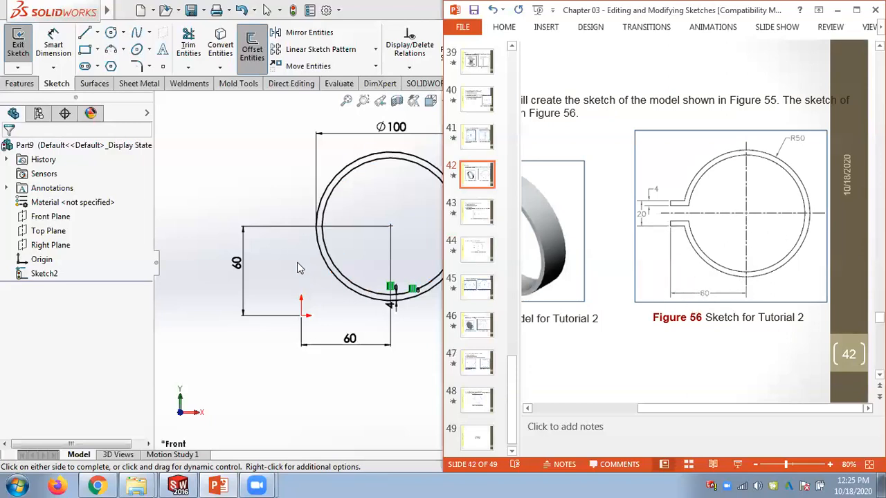
Step: Return to SOLIDWORKS and clear the sketch, deleting the two 60 mm position dimensions, the ring circles and the offset L shape
{"action": "left_click", "coordinate": [350, 358]}
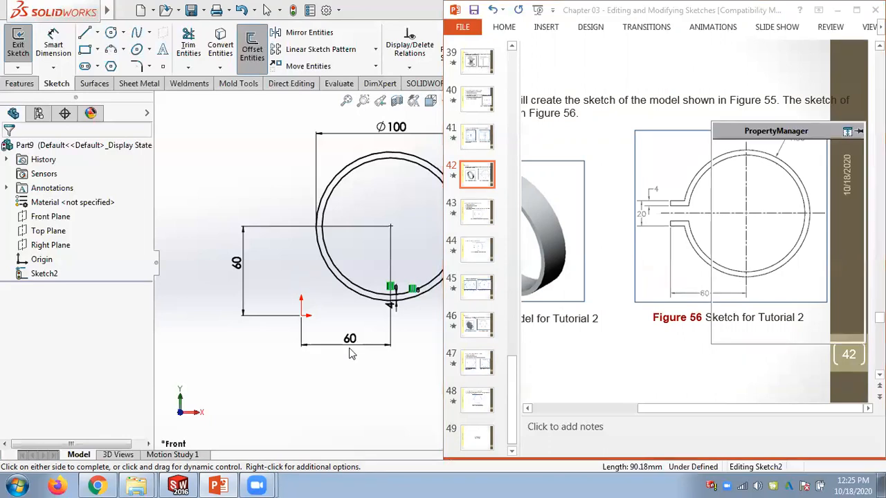
{"action": "key", "text": "Escape"}
{"action": "left_click", "coordinate": [332, 351]}
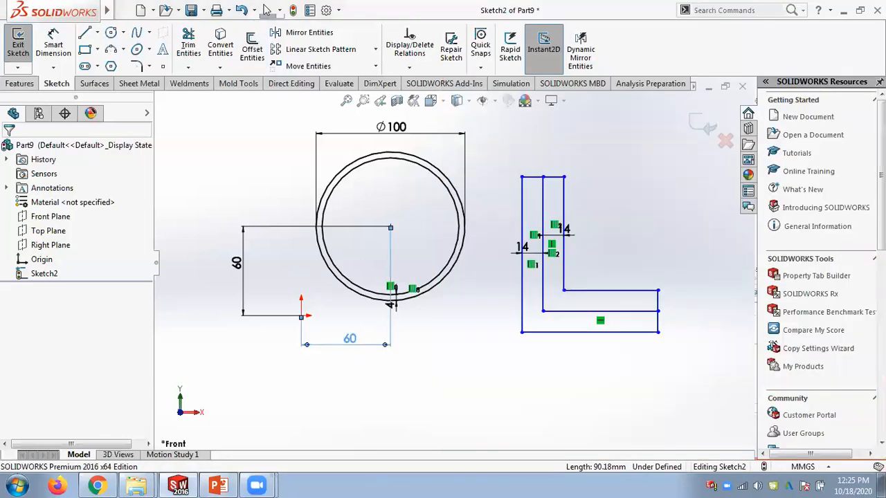
{"action": "key", "text": "Delete"}
{"action": "left_click", "coordinate": [244, 290]}
{"action": "key", "text": "Delete"}
{"action": "left_click_drag", "start_coordinate": [696, 352], "coordinate": [275, 114]}
{"action": "key", "text": "Delete"}
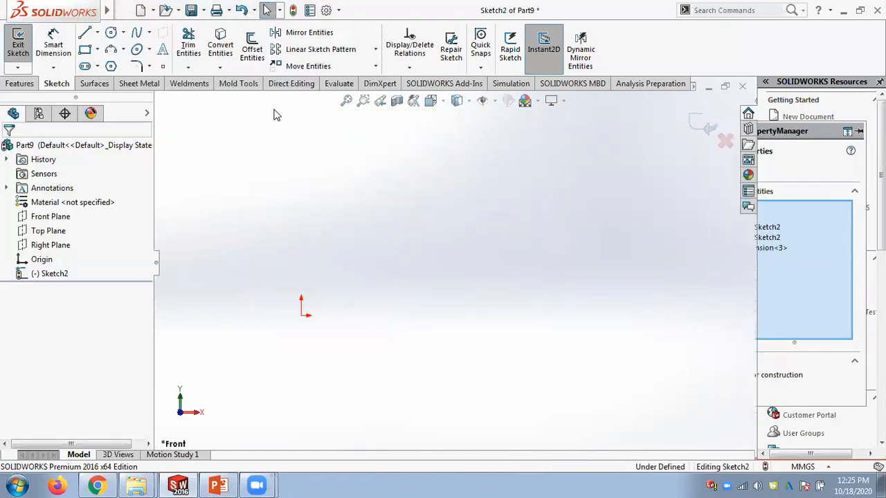
Step: Check Figure 56 in PowerPoint and sketch a circle of about 50 mm radius centered on the origin in SOLIDWORKS
{"action": "left_click", "coordinate": [217, 486]}
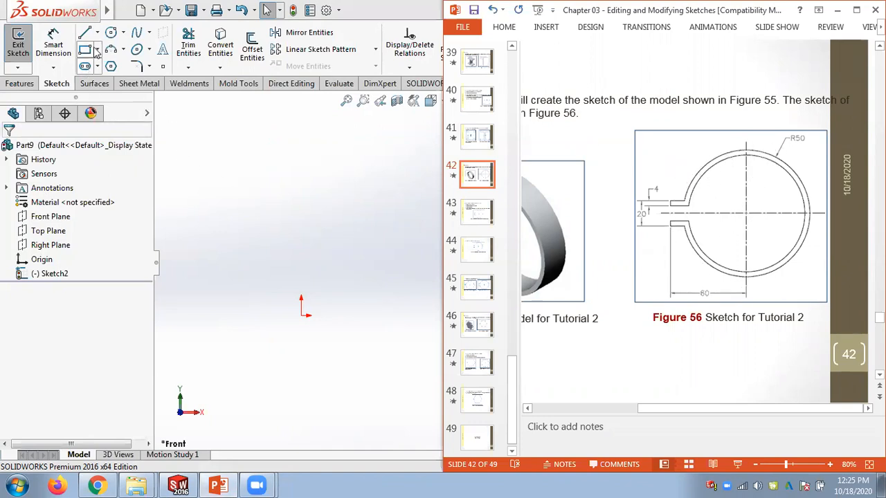
{"action": "left_click", "coordinate": [126, 36]}
{"action": "left_click", "coordinate": [131, 47]}
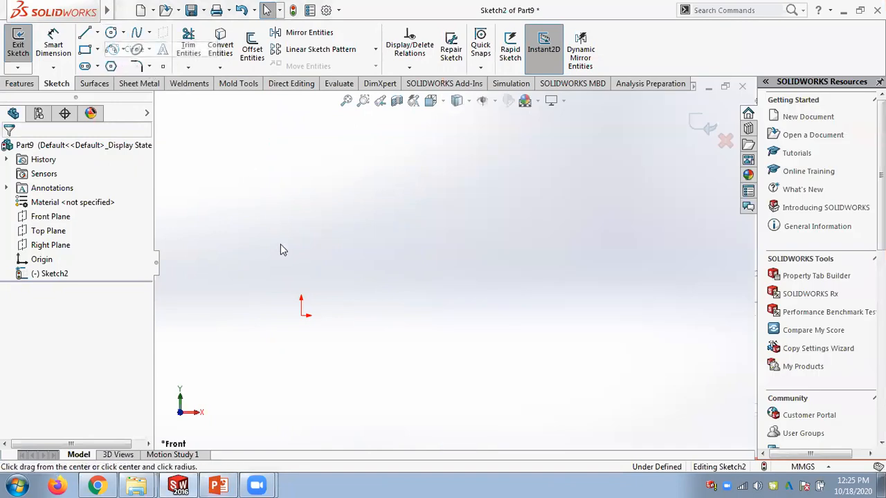
{"action": "left_click", "coordinate": [301, 316]}
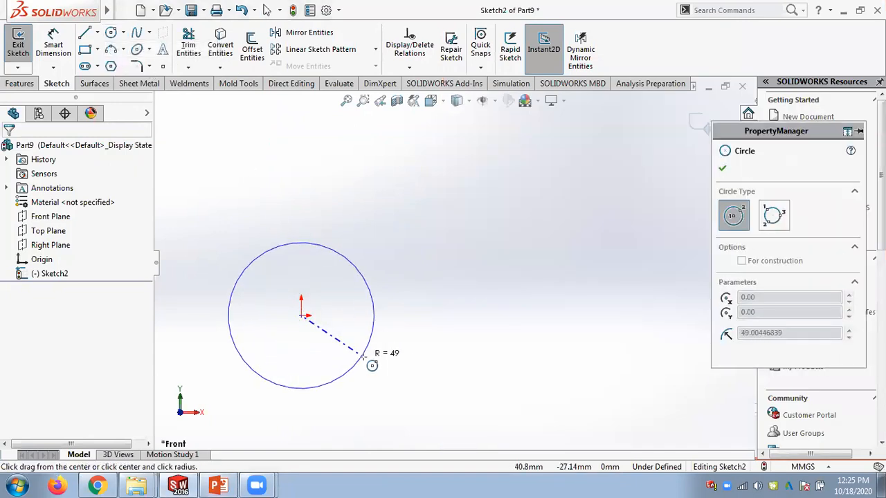
{"action": "left_click", "coordinate": [372, 355]}
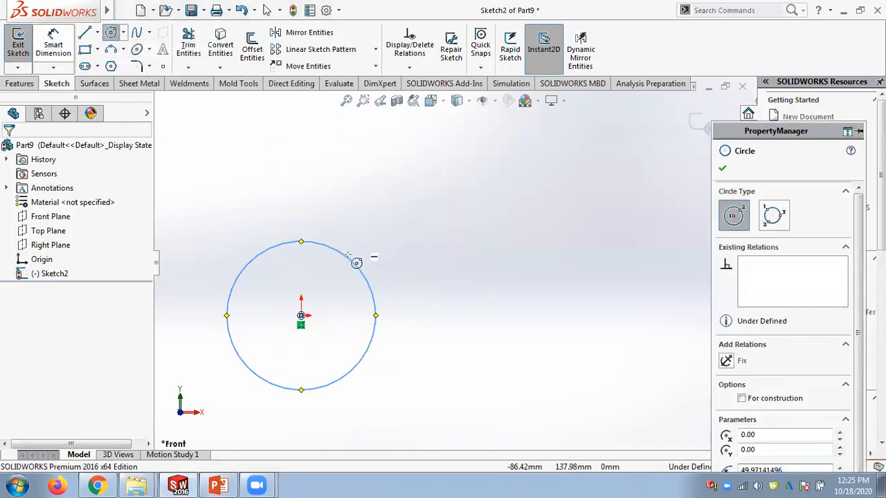
Step: Dimension the circle's diameter as 100 mm
{"action": "left_click", "coordinate": [57, 48]}
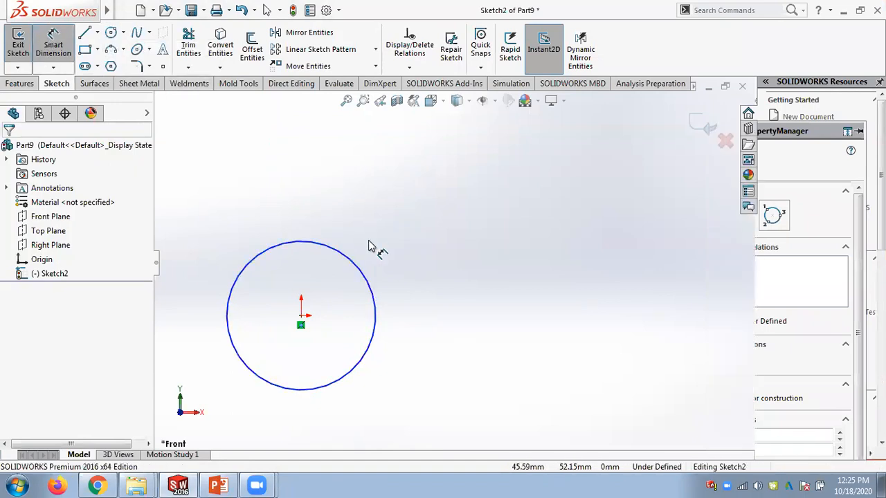
{"action": "left_click", "coordinate": [364, 274]}
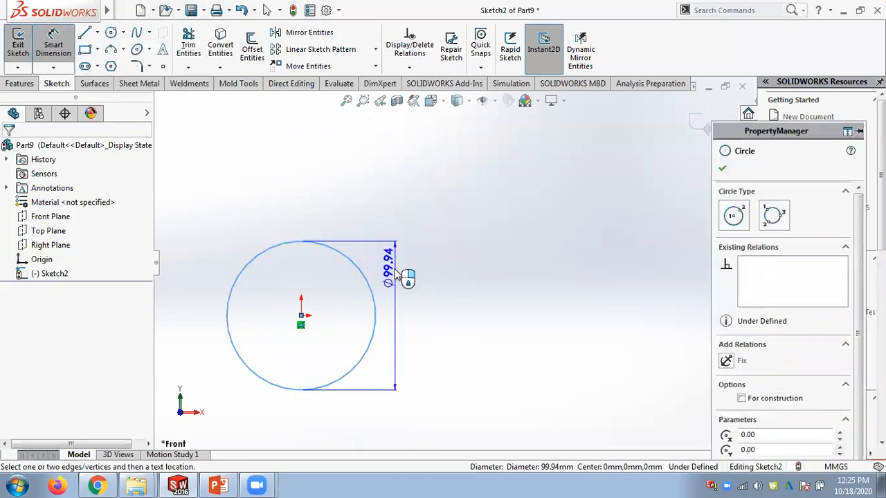
{"action": "left_click", "coordinate": [406, 277]}
{"action": "type", "text": "1"}
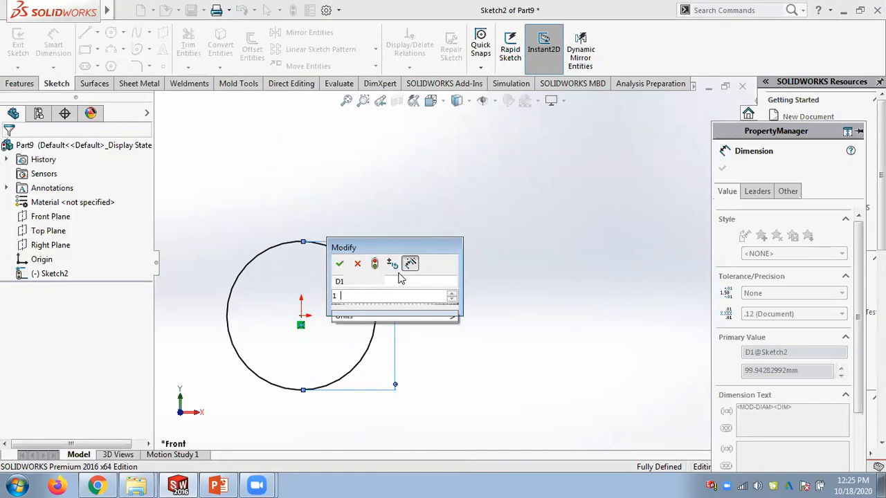
{"action": "type", "text": "00"}
{"action": "key", "text": "Return"}
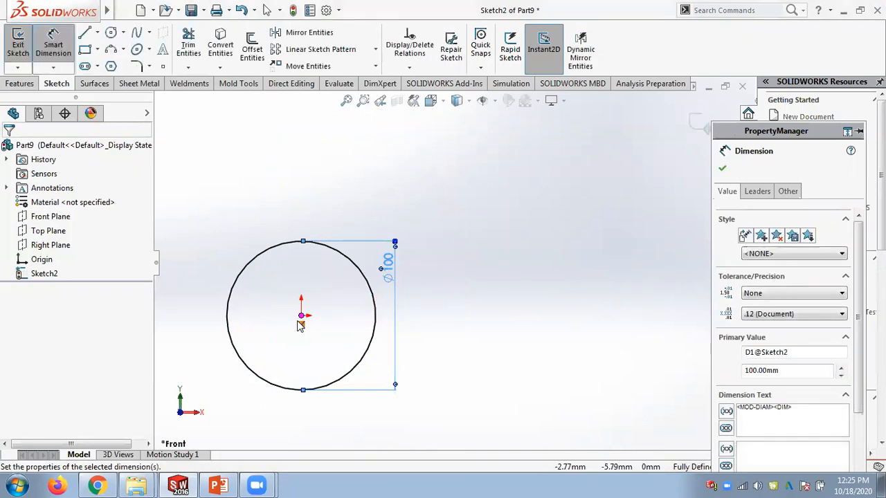
{"action": "key", "text": "f"}
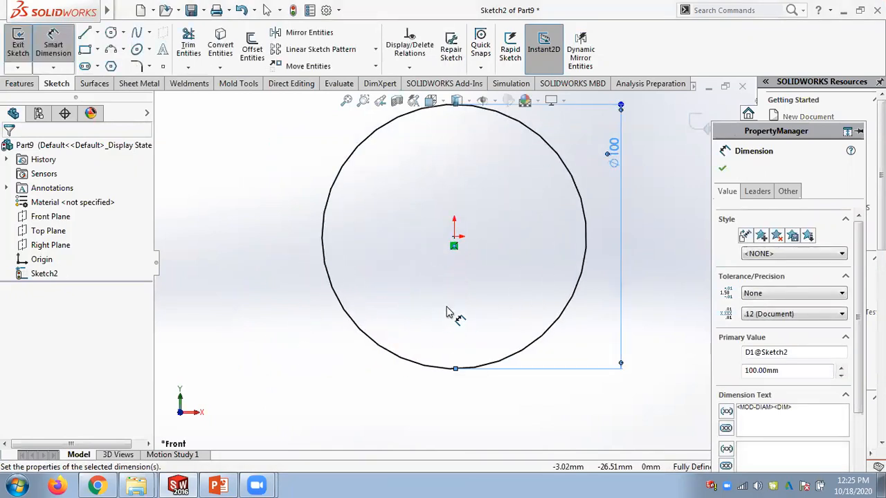
Step: Check Figure 56 in PowerPoint, then in SOLIDWORKS offset the 100 mm circle 4 mm inward, with Bi-directional off and Reverse on
{"action": "left_click", "coordinate": [217, 485]}
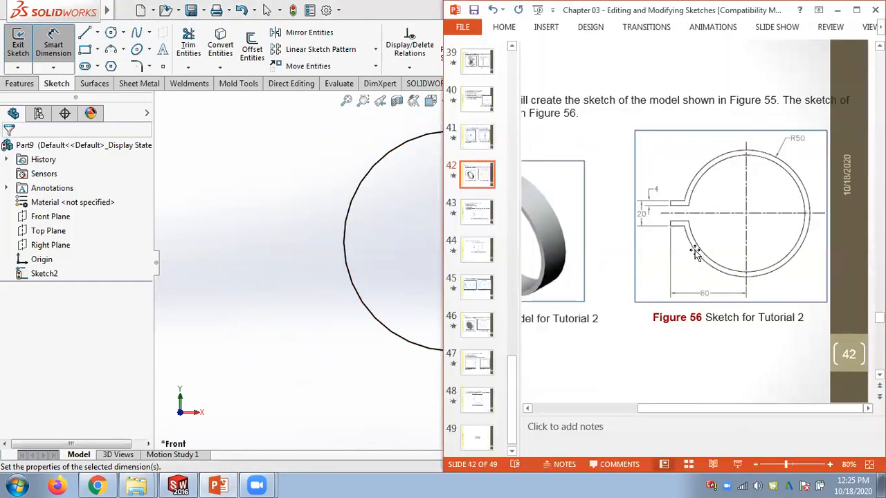
{"action": "left_click", "coordinate": [252, 49]}
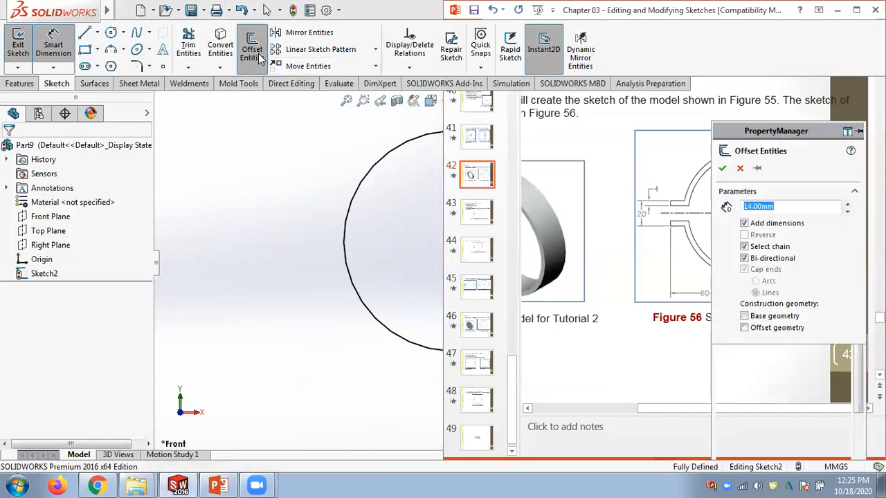
{"action": "type", "text": "4"}
{"action": "key", "text": "Return"}
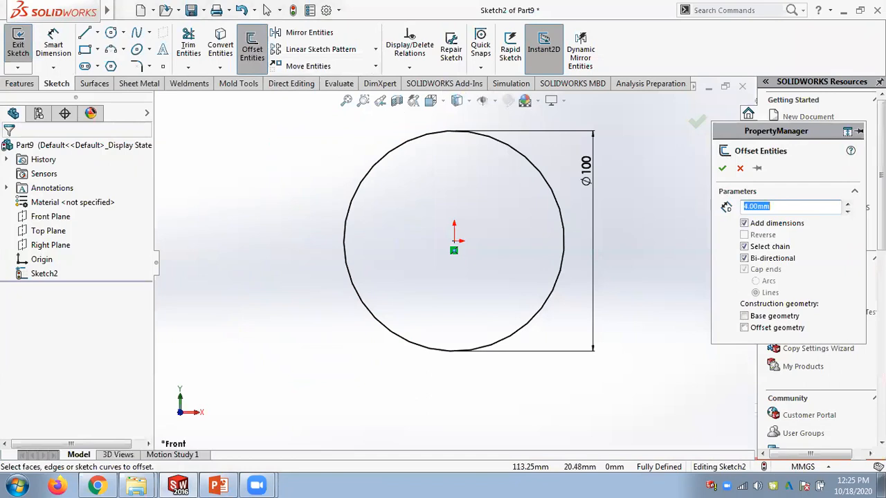
{"action": "left_click", "coordinate": [564, 249]}
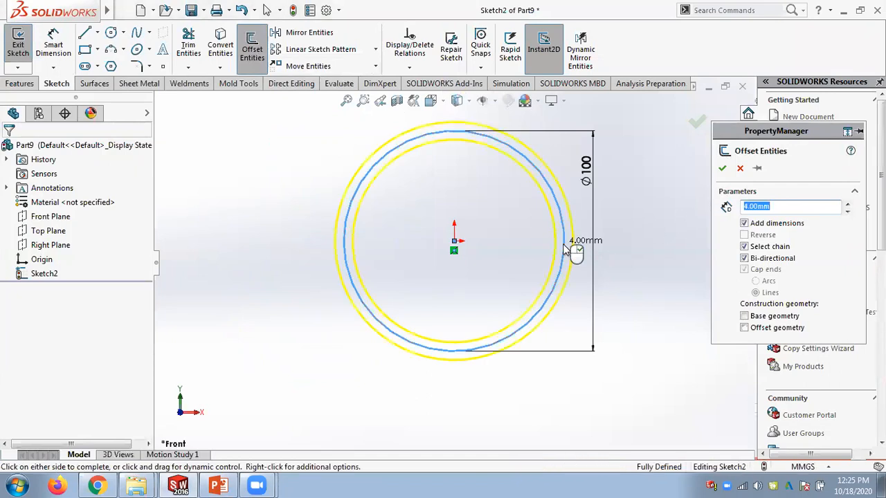
{"action": "left_click", "coordinate": [745, 258]}
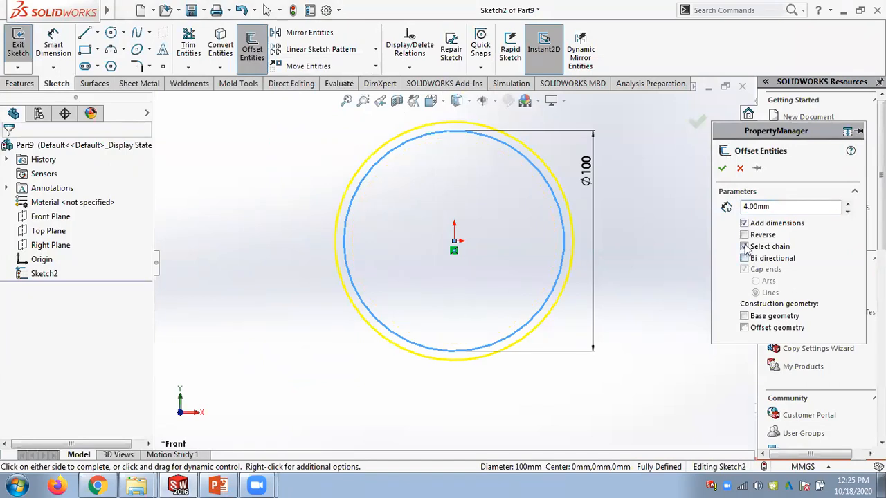
{"action": "left_click", "coordinate": [744, 235]}
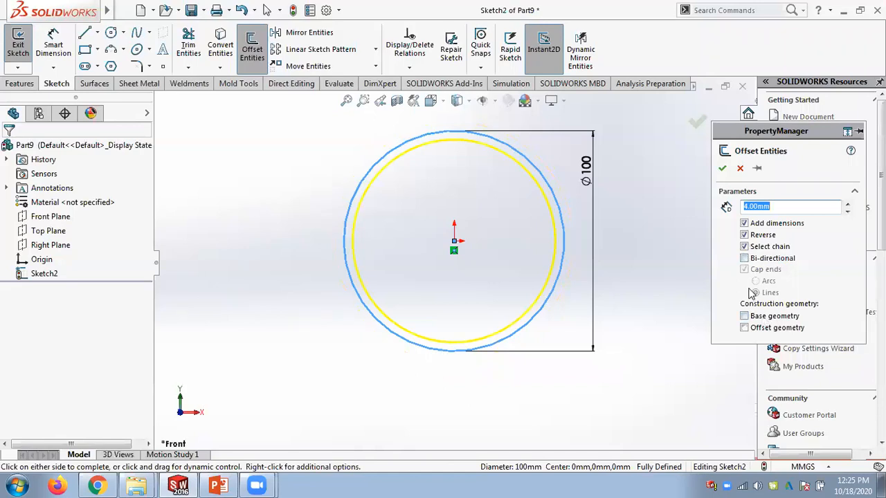
{"action": "left_click", "coordinate": [722, 168]}
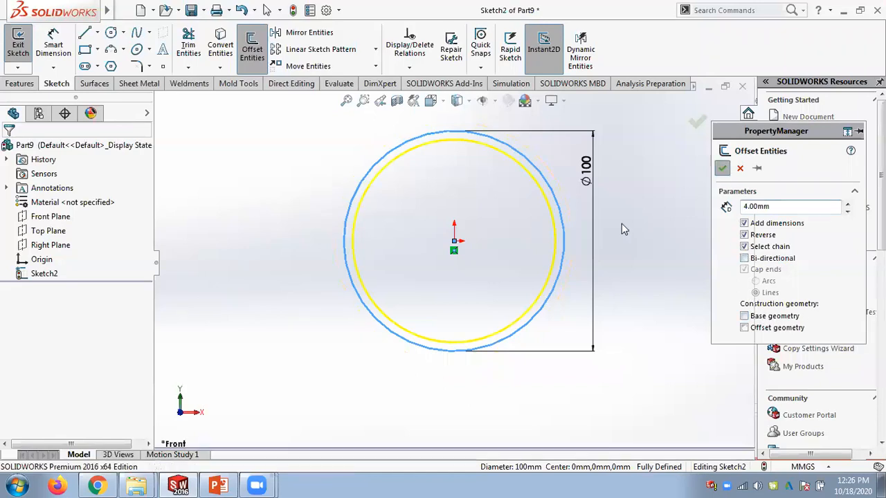
{"action": "scroll", "coordinate": [585, 262], "scroll_direction": "up", "scroll_amount": 3}
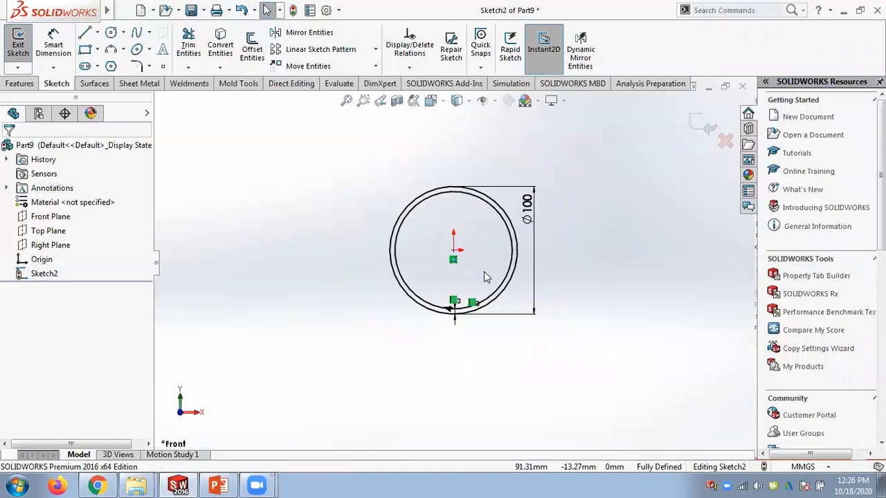
{"action": "scroll", "coordinate": [484, 271], "scroll_direction": "down", "scroll_amount": 2}
Step: Review Figure 56 in PowerPoint and arrange the slide beside the full SOLIDWORKS sketch so the whole figure can be read
{"action": "left_click", "coordinate": [219, 486]}
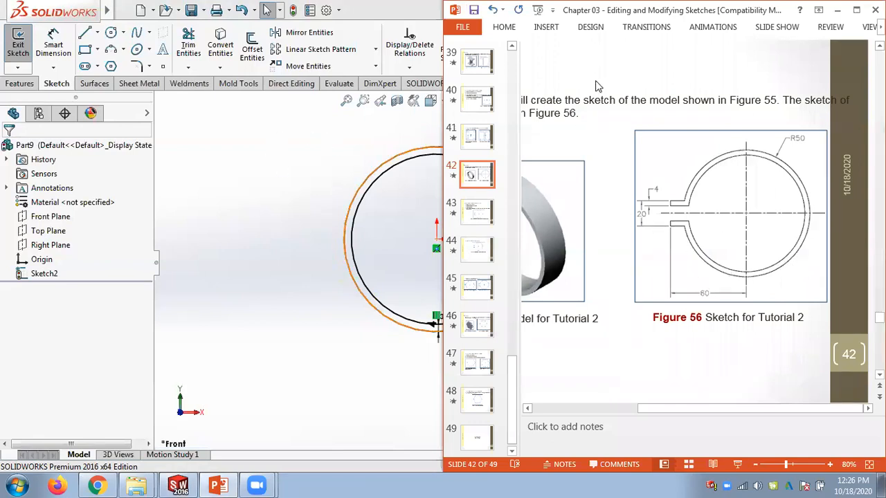
{"action": "left_click", "coordinate": [408, 251]}
{"action": "scroll", "coordinate": [411, 247], "scroll_direction": "up", "scroll_amount": 1}
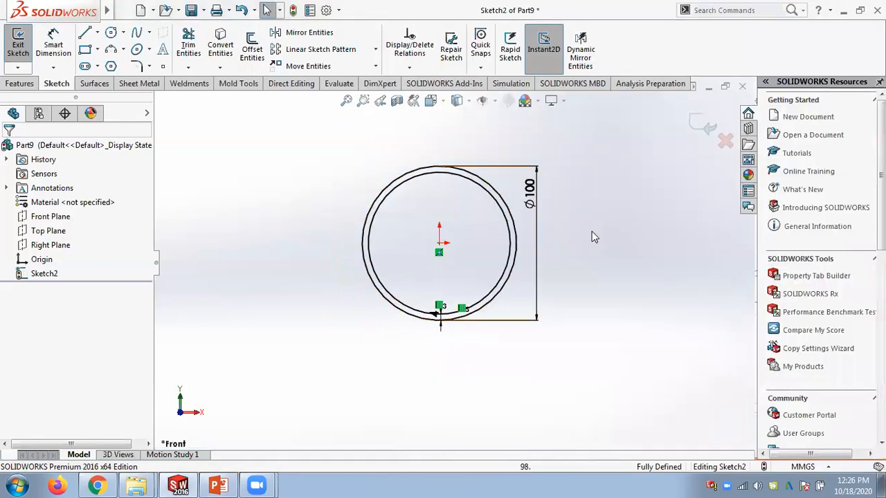
{"action": "scroll", "coordinate": [592, 231], "scroll_direction": "down", "scroll_amount": 2}
{"action": "scroll", "coordinate": [566, 236], "scroll_direction": "up", "scroll_amount": 2}
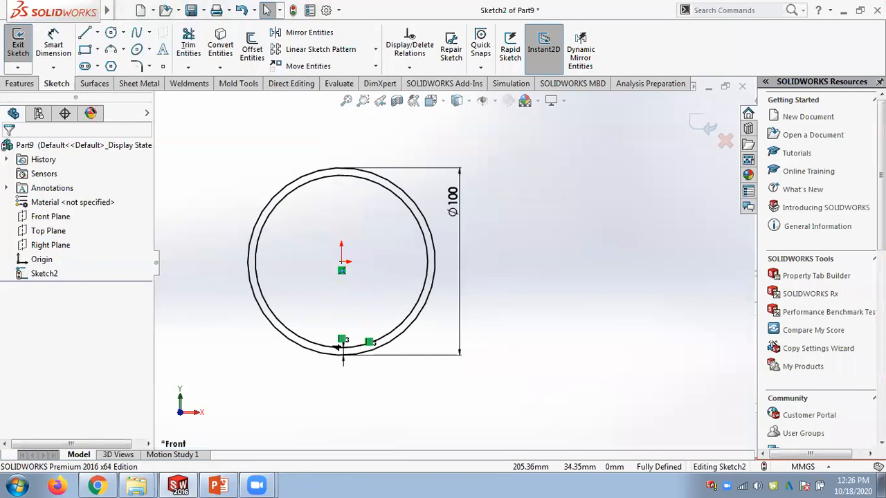
{"action": "left_click", "coordinate": [860, 11]}
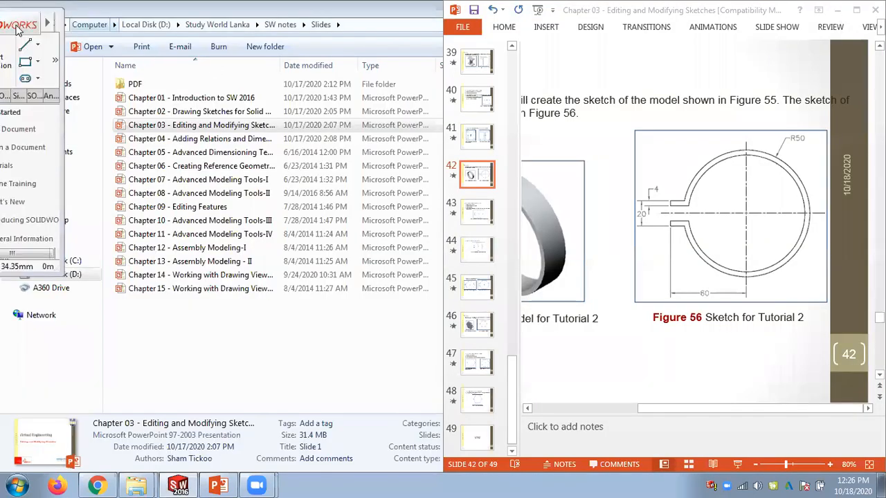
{"action": "double_click", "coordinate": [19, 27]}
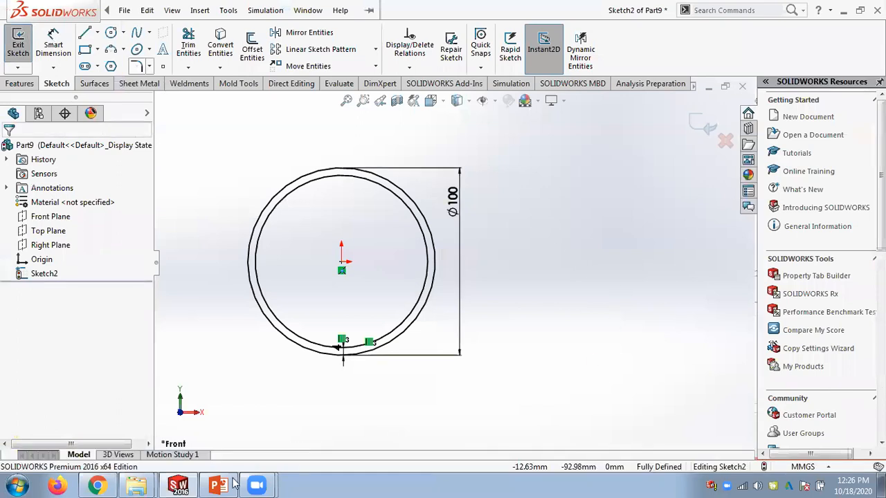
{"action": "left_click", "coordinate": [223, 481]}
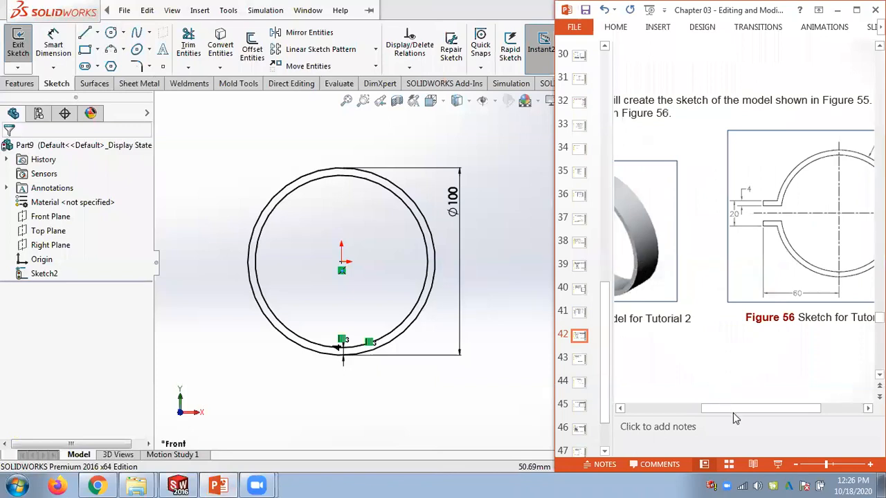
{"action": "left_click_drag", "start_coordinate": [733, 409], "coordinate": [767, 410]}
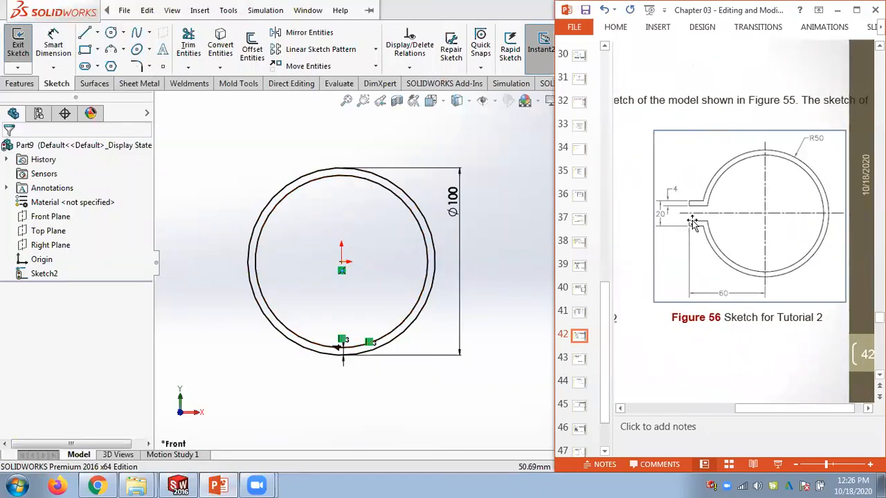
Step: In SOLIDWORKS, sketch a horizontal centerline through the origin, extending past both sides of the ring
{"action": "left_click", "coordinate": [98, 33]}
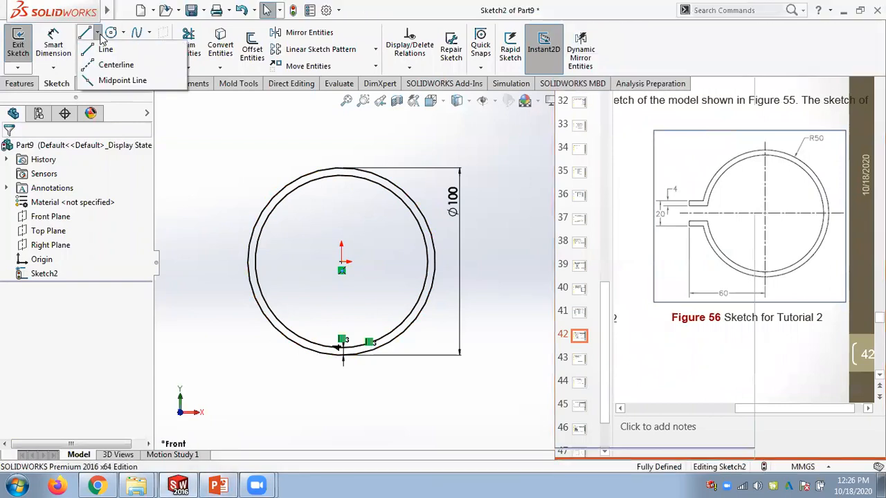
{"action": "left_click", "coordinate": [114, 64]}
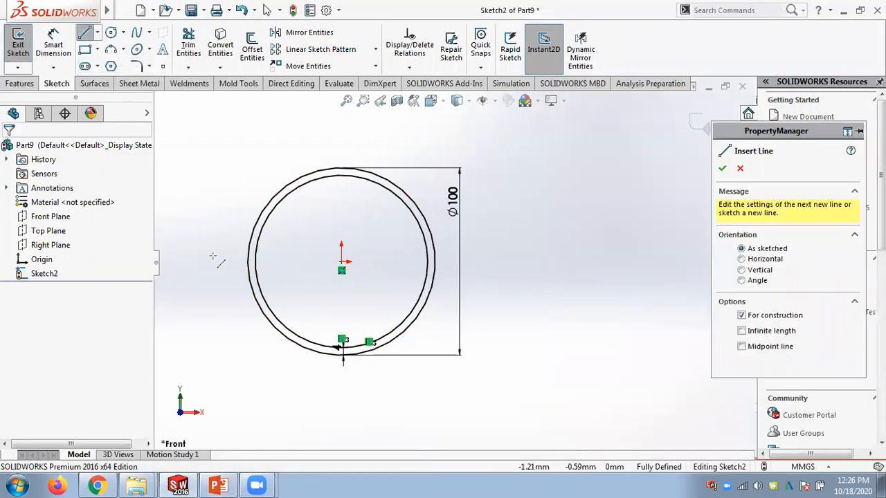
{"action": "left_click", "coordinate": [233, 262]}
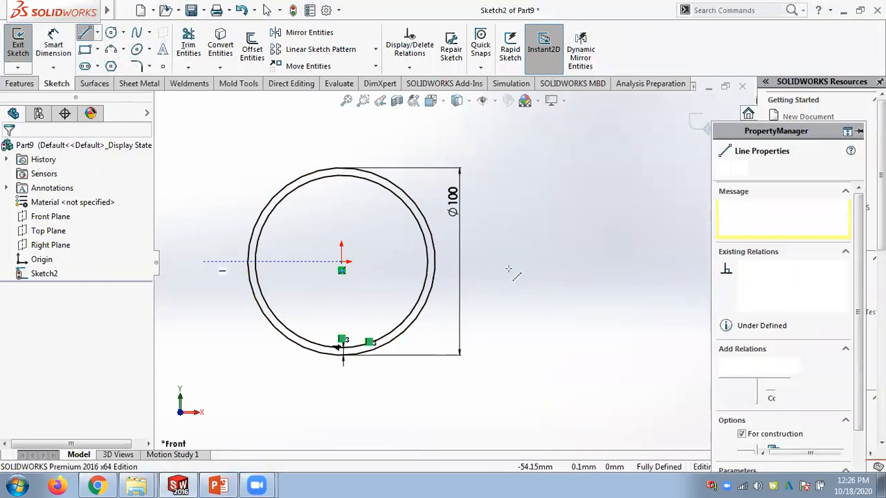
{"action": "left_click", "coordinate": [509, 263]}
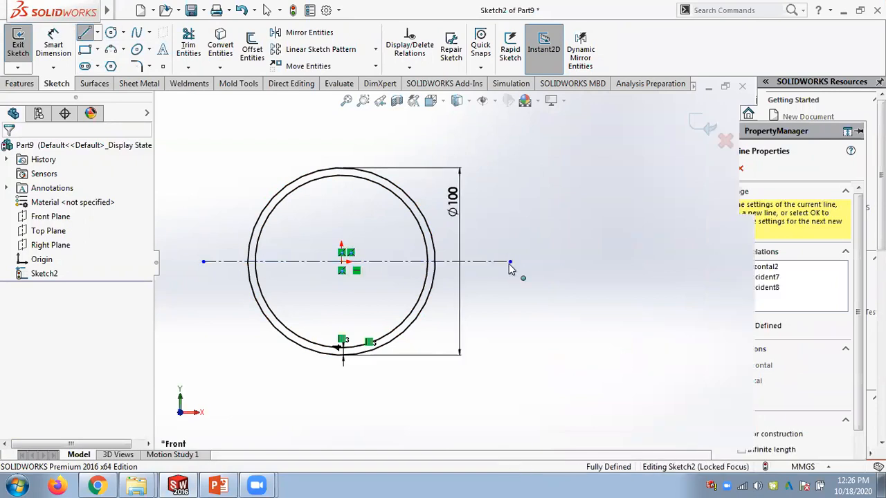
{"action": "key", "text": "Escape"}
{"action": "key", "text": "Escape"}
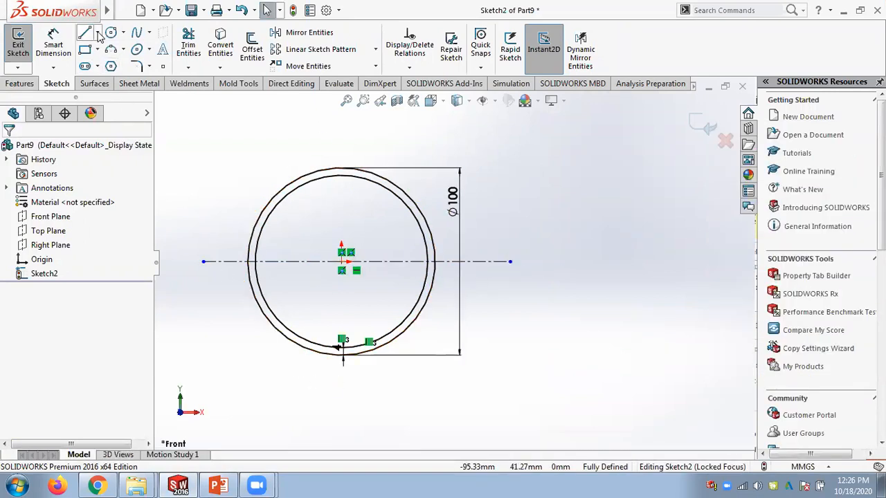
Step: Sketch a vertical centerline about 140 mm long through the origin, extending above and below the ring
{"action": "left_click", "coordinate": [96, 33]}
{"action": "left_click", "coordinate": [111, 65]}
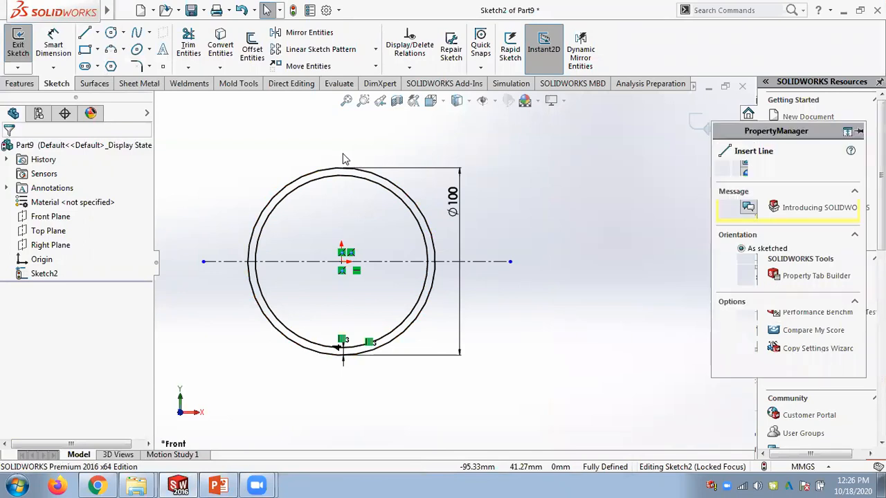
{"action": "left_click", "coordinate": [341, 155]}
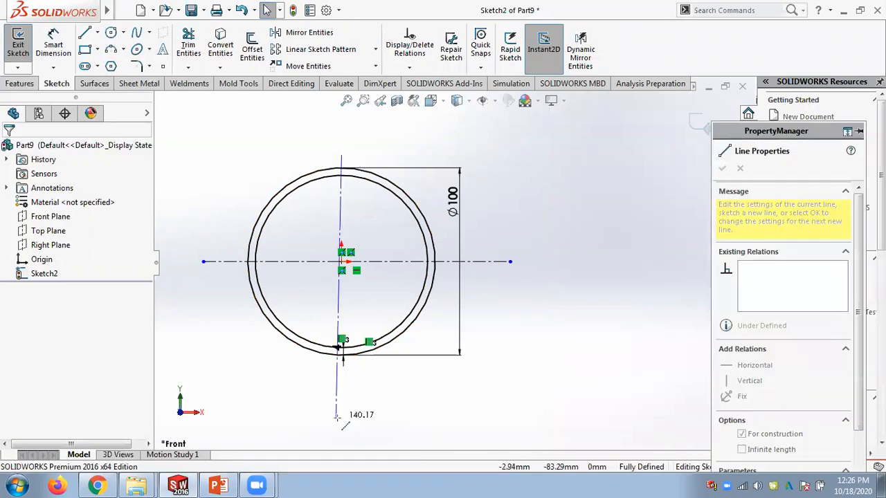
{"action": "left_click", "coordinate": [341, 415]}
{"action": "key", "text": "Escape"}
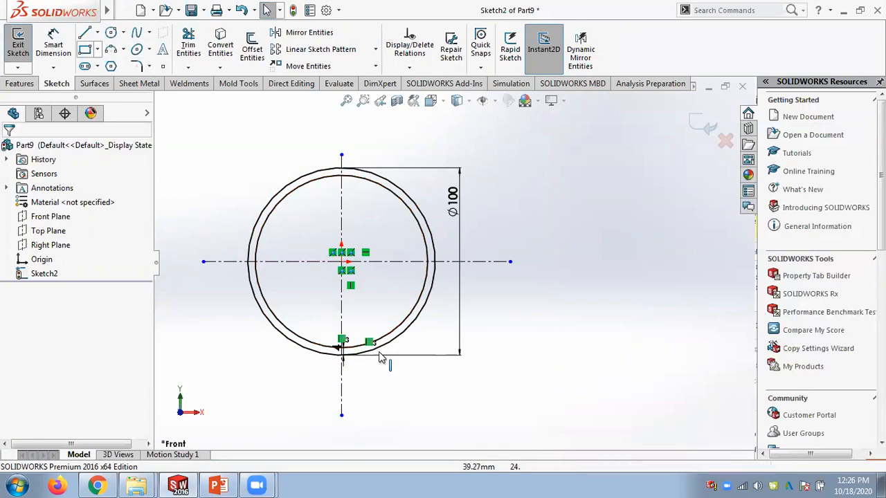
Step: Check Figure 56 in PowerPoint and sketch two corner rectangles beside the ring in SOLIDWORKS, the lower one about 33 by 16 mm
{"action": "left_click", "coordinate": [220, 486]}
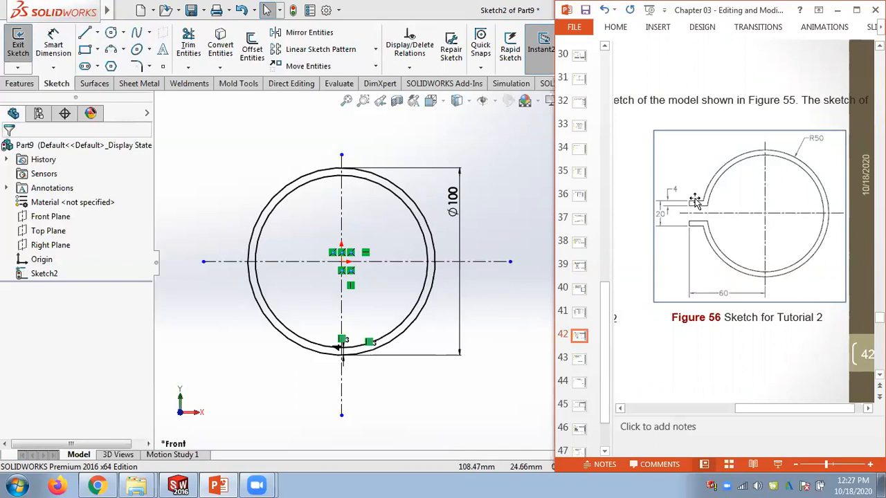
{"action": "left_click", "coordinate": [98, 51]}
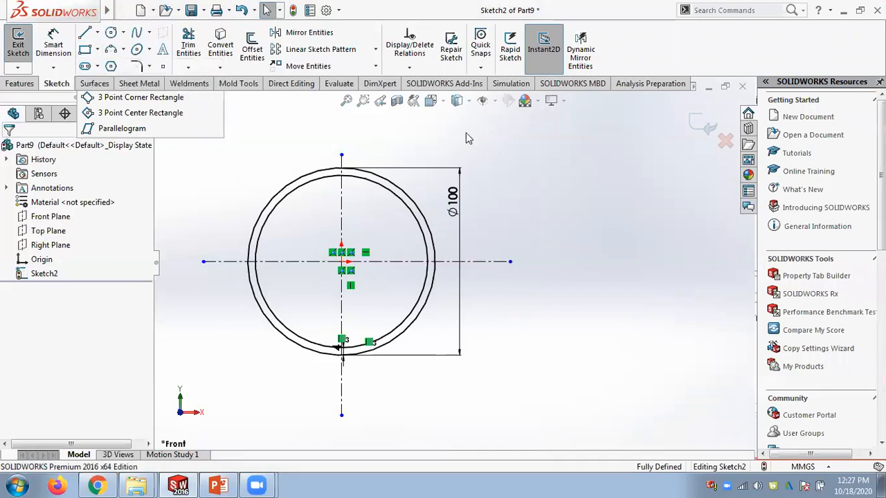
{"action": "left_click", "coordinate": [533, 186]}
{"action": "left_click", "coordinate": [588, 163]}
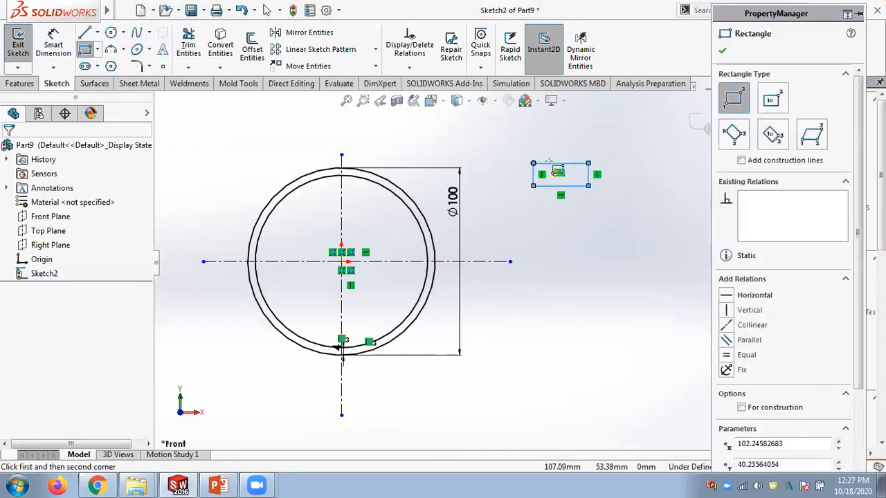
{"action": "left_click", "coordinate": [533, 215]}
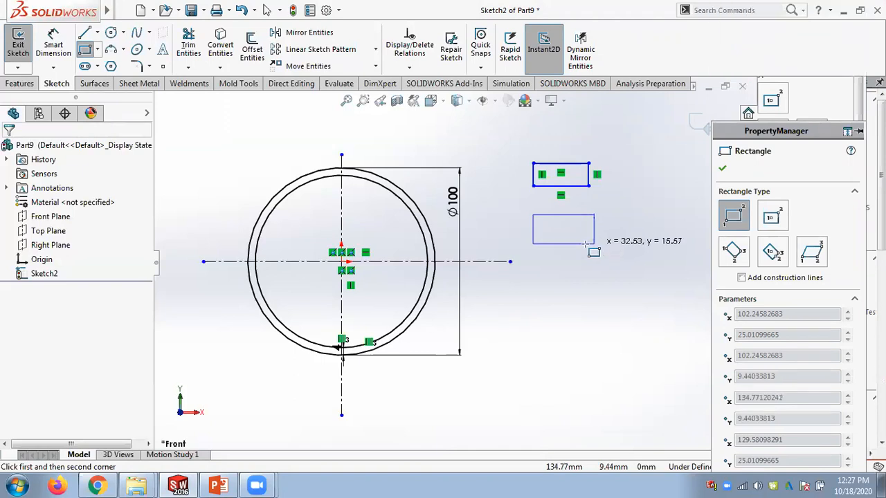
{"action": "left_click", "coordinate": [594, 243]}
Step: Sketch a center rectangle about 33 by 18 mm below the two corner rectangles
{"action": "left_click", "coordinate": [99, 50]}
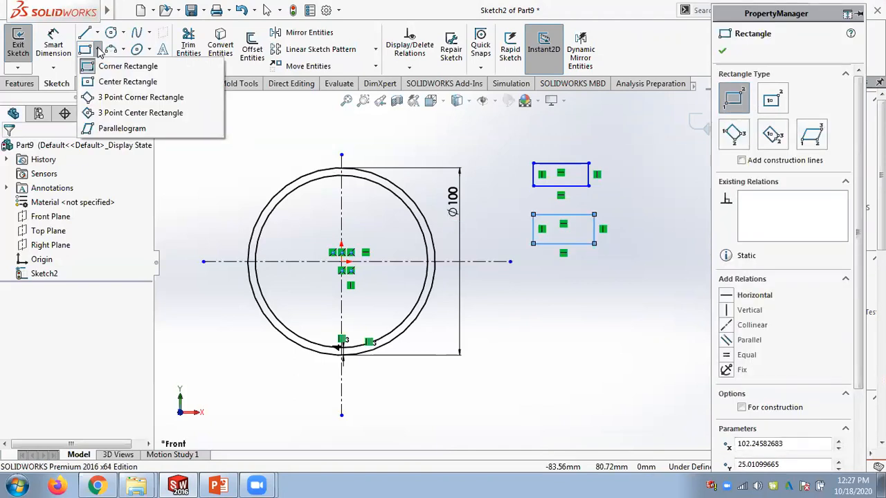
{"action": "left_click", "coordinate": [119, 82]}
{"action": "left_click", "coordinate": [563, 310]}
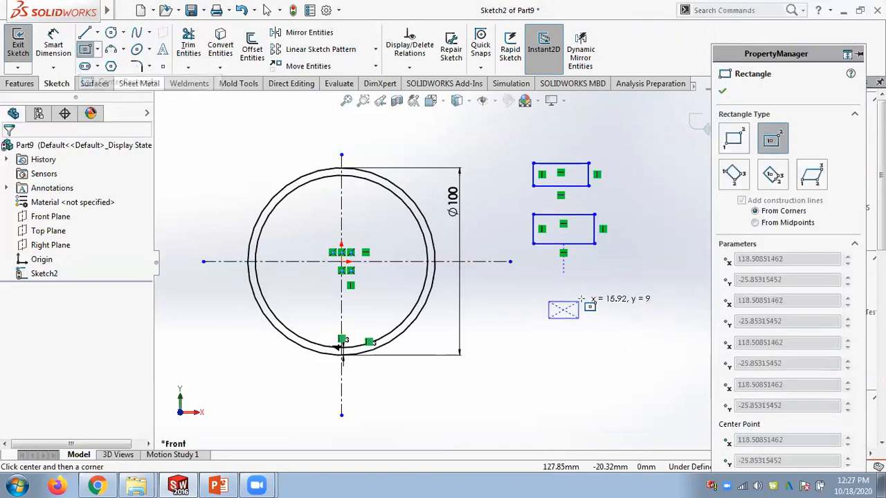
{"action": "left_click", "coordinate": [593, 325]}
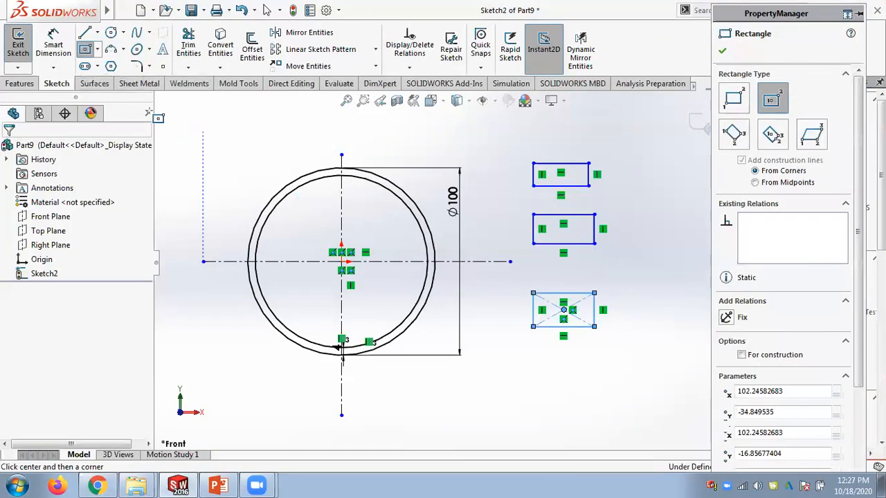
Step: Sketch a 3 point corner rectangle about 38 mm wide below the center rectangle
{"action": "left_click", "coordinate": [98, 50]}
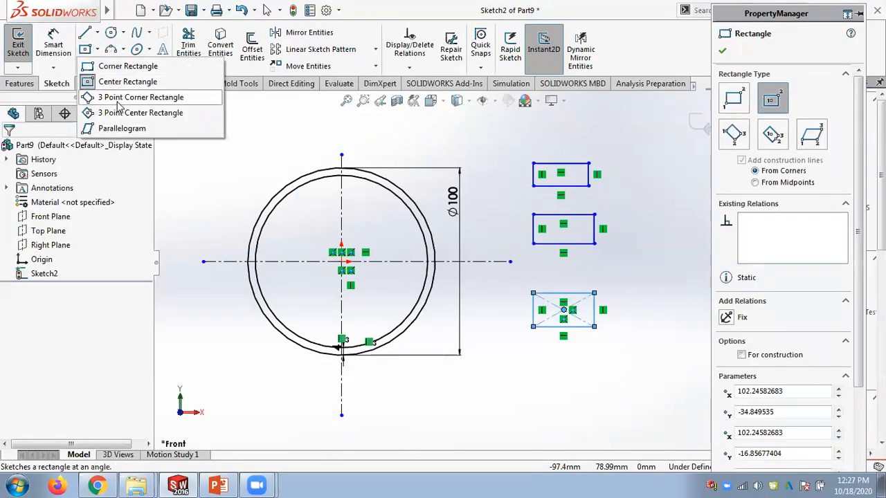
{"action": "left_click", "coordinate": [118, 101]}
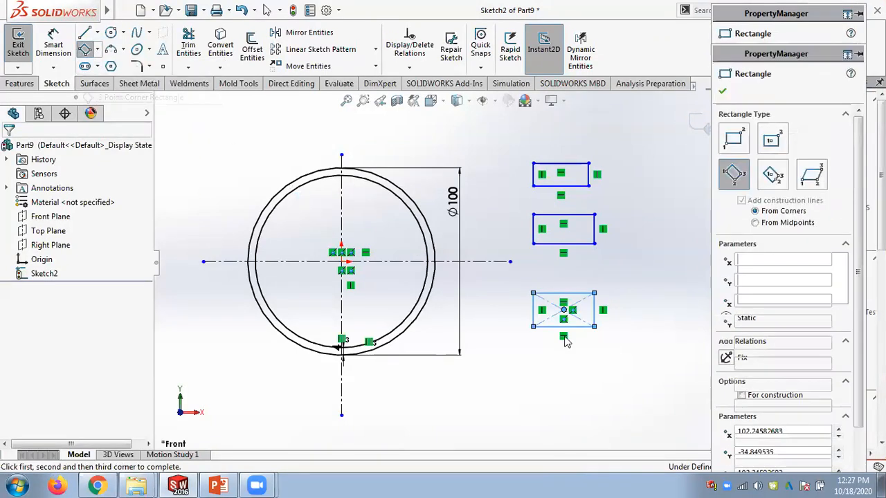
{"action": "left_click", "coordinate": [575, 402]}
{"action": "left_click", "coordinate": [646, 401]}
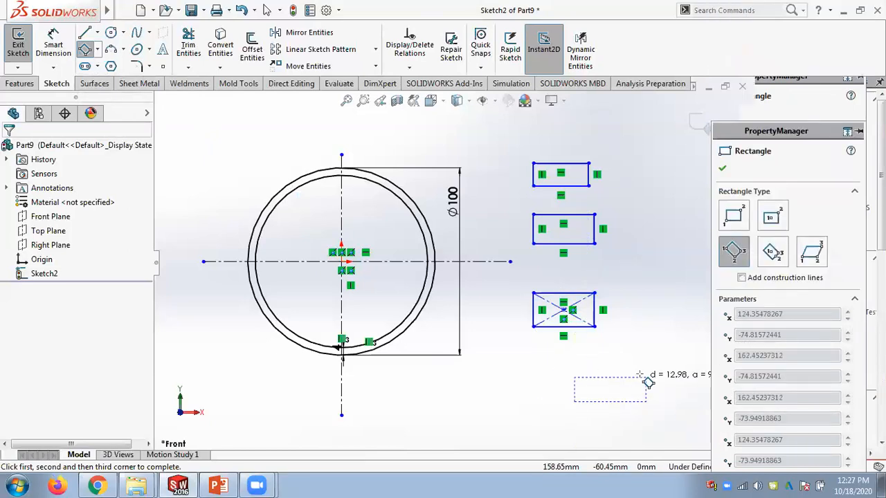
{"action": "left_click", "coordinate": [646, 374]}
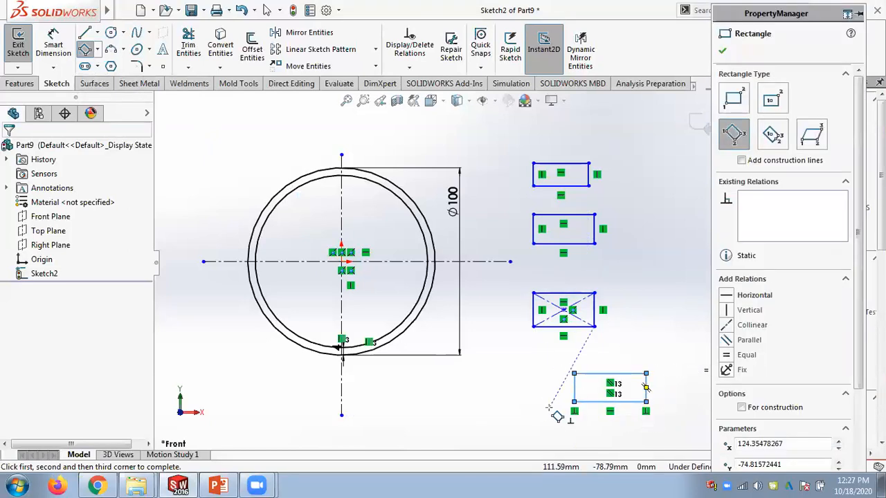
Step: Sketch a tilted 3 point center rectangle about 47 by 20 mm beside the two upper corner rectangles
{"action": "left_click", "coordinate": [99, 51]}
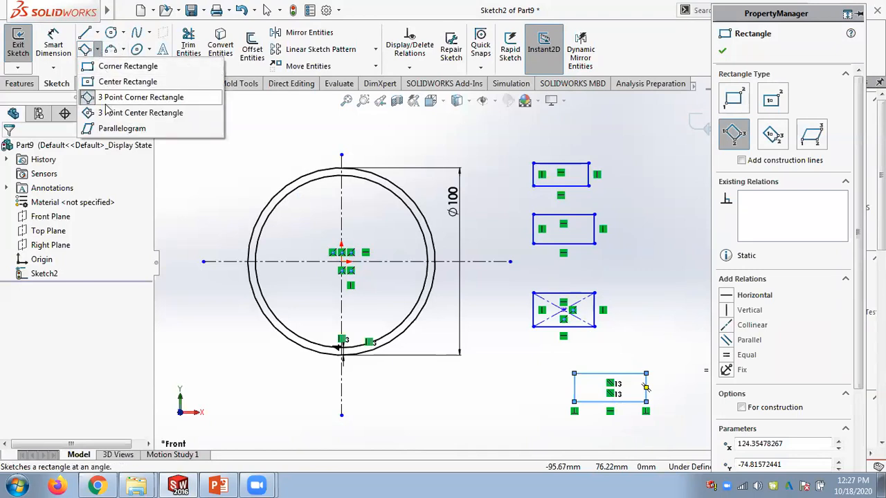
{"action": "left_click", "coordinate": [132, 116]}
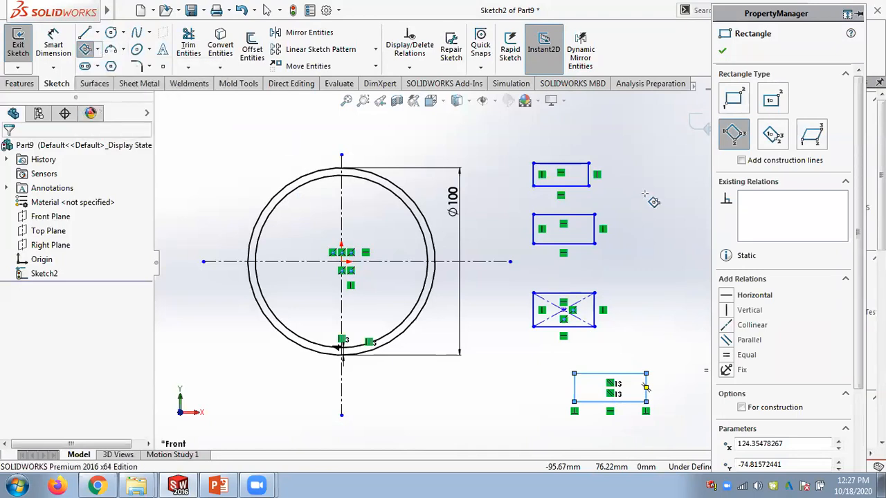
{"action": "left_click", "coordinate": [687, 173]}
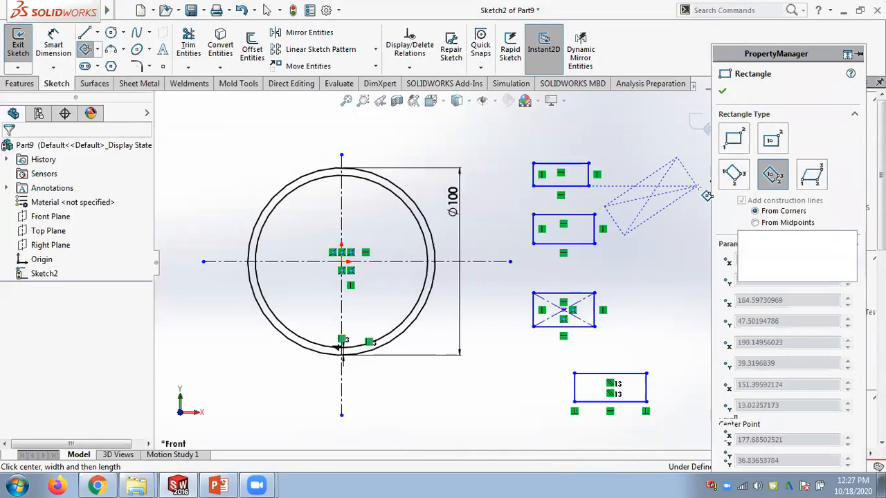
{"action": "left_click", "coordinate": [697, 187]}
Step: Sketch a parallelogram below the tilted rectangle, beside the center rectangle
{"action": "left_click", "coordinate": [97, 49]}
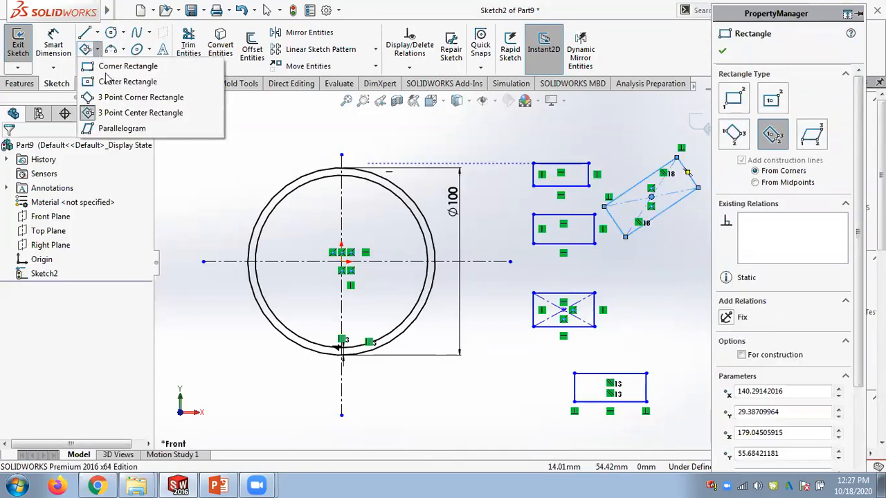
{"action": "left_click", "coordinate": [121, 129]}
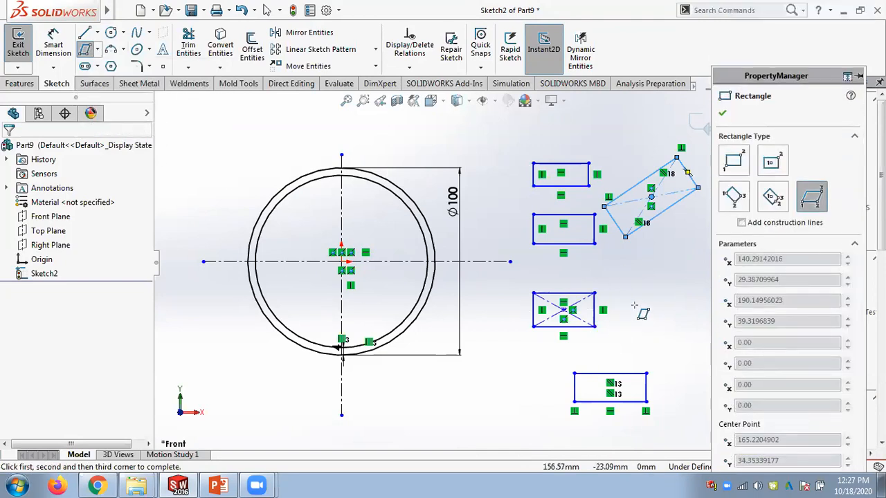
{"action": "left_click", "coordinate": [699, 276]}
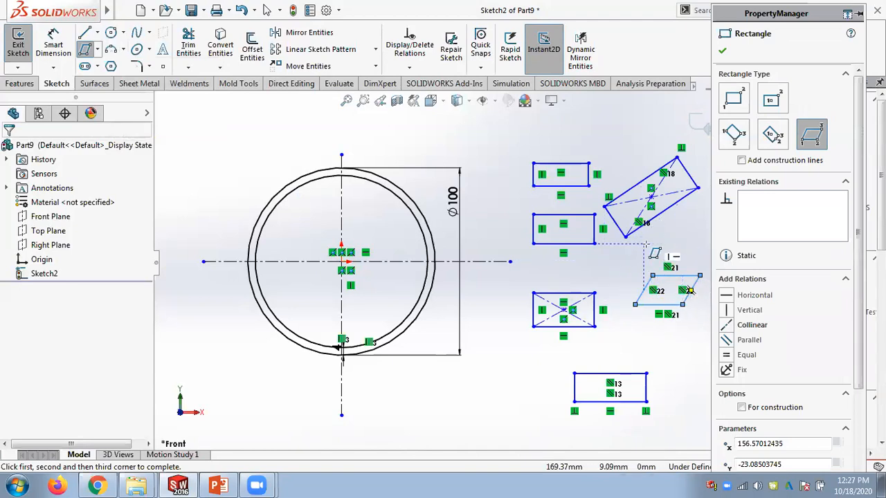
{"action": "key", "text": "Escape"}
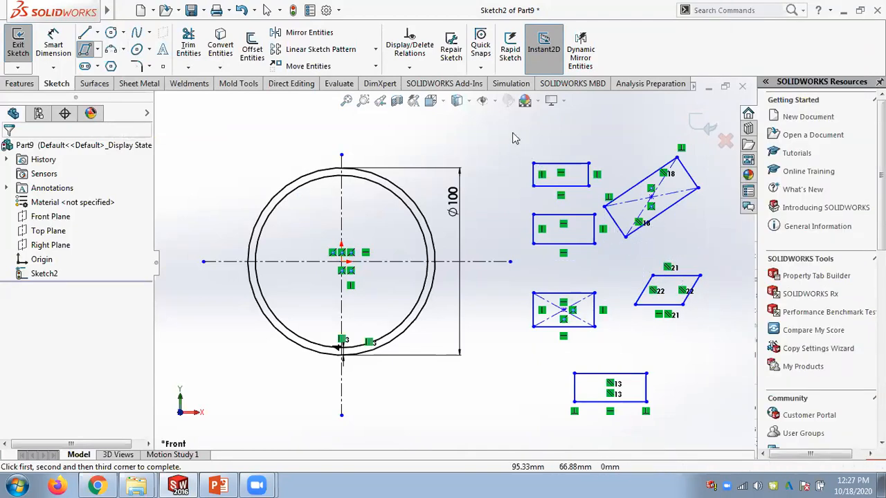
Step: Delete all the practice rectangles and the parallelogram beside the ring
{"action": "mouse_move", "coordinate": [611, 236]}
{"action": "left_mouse_down"}
{"action": "mouse_move", "coordinate": [703, 364]}
{"action": "mouse_move", "coordinate": [723, 431]}
{"action": "left_mouse_up"}
{"action": "key", "text": "Delete"}
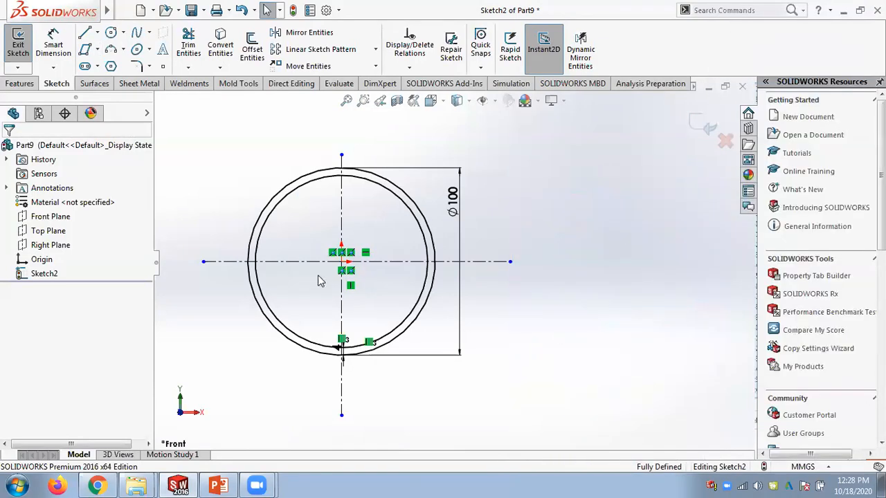
Step: Sketch a corner rectangle about 17 by 7 mm outside the ring, just above the left end of the horizontal centerline
{"action": "left_click", "coordinate": [96, 49]}
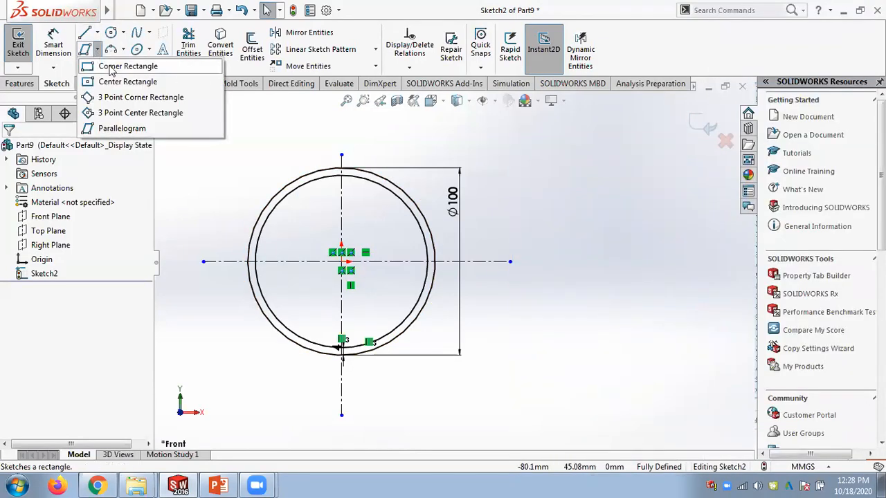
{"action": "left_click", "coordinate": [117, 67]}
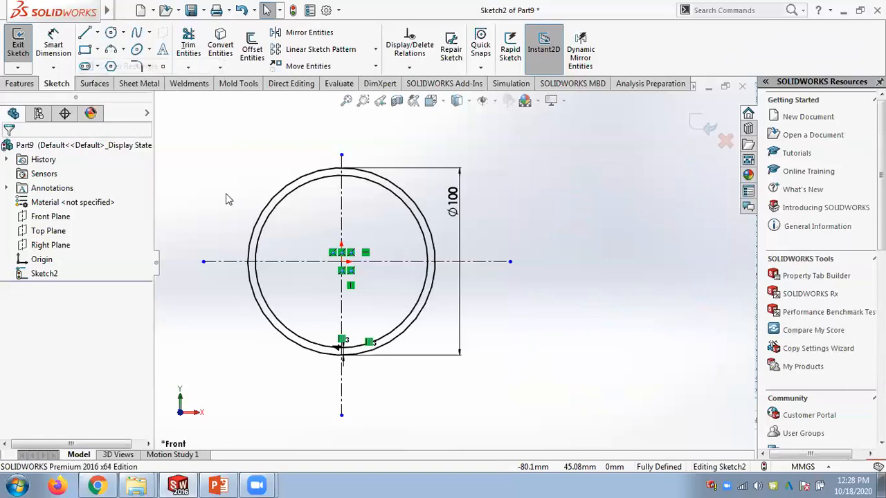
{"action": "left_click", "coordinate": [236, 239]}
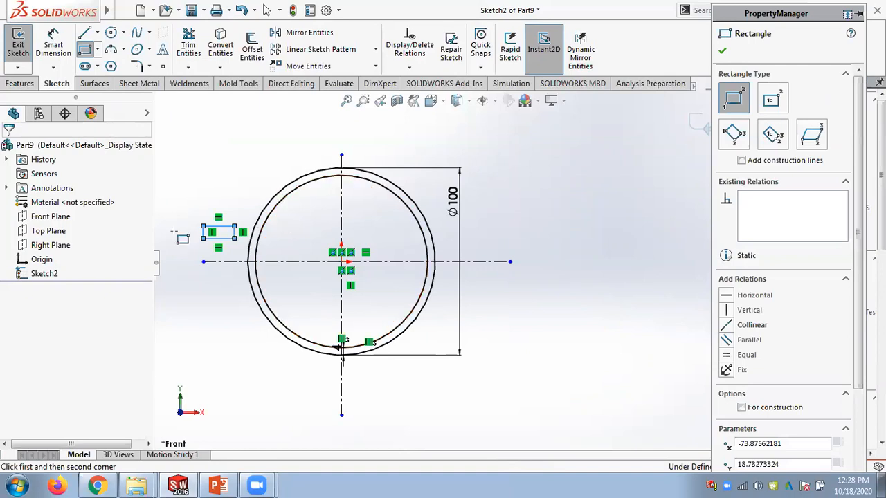
{"action": "key", "text": "Escape"}
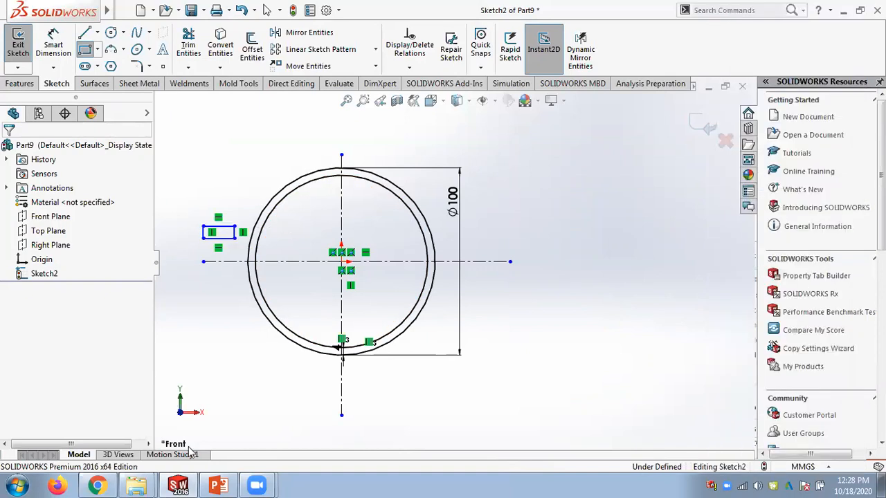
Step: Check Figure 56 in PowerPoint and dimension the height of the small rectangle in SOLIDWORKS as 4 mm
{"action": "left_click", "coordinate": [218, 486]}
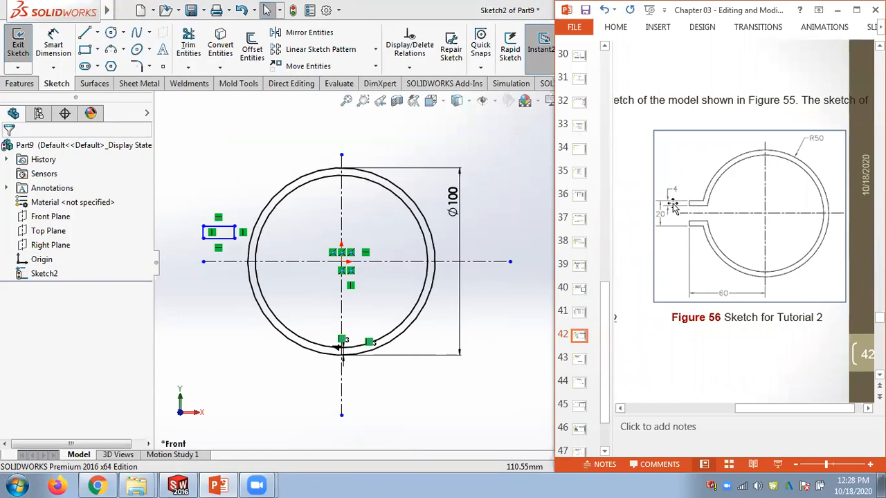
{"action": "left_click", "coordinate": [53, 45]}
{"action": "left_click", "coordinate": [204, 236]}
{"action": "left_click", "coordinate": [184, 238]}
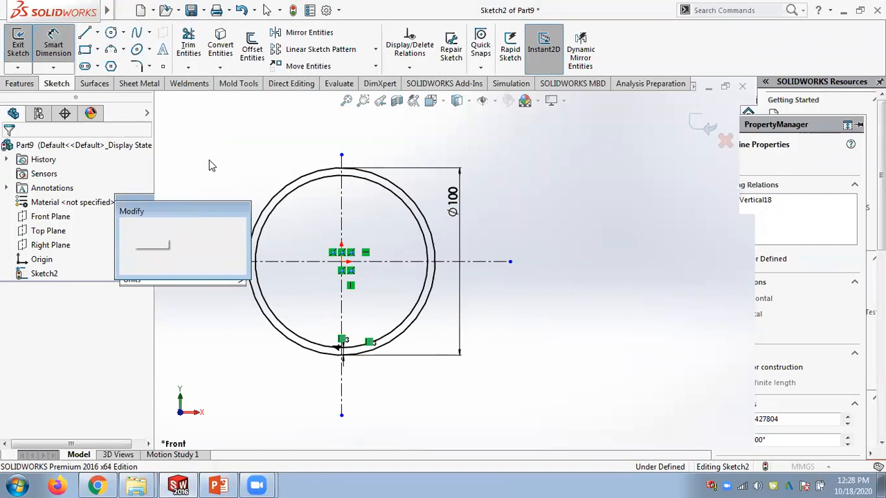
{"action": "key", "text": "Return"}
{"action": "key", "text": "Escape"}
Step: Check Figure 56 again and dimension the distance from the vertical centerline to the small rectangle's outer edge as 60 mm
{"action": "left_click", "coordinate": [222, 481]}
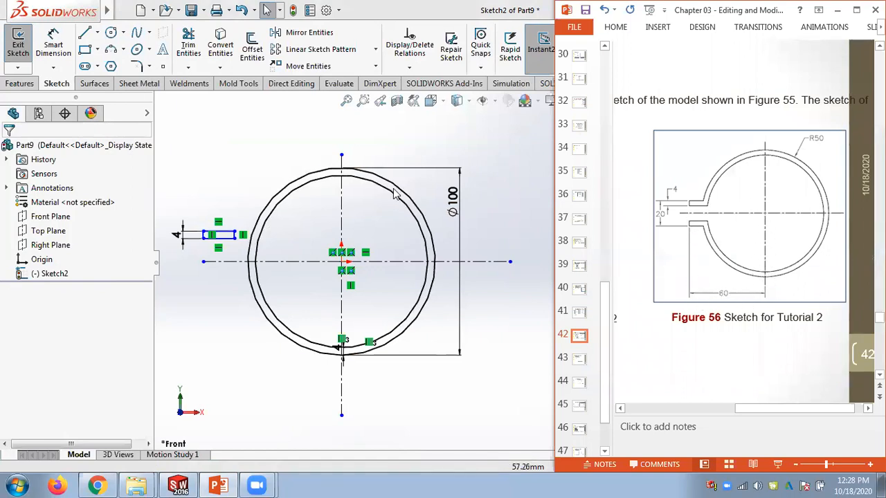
{"action": "left_click", "coordinate": [43, 42]}
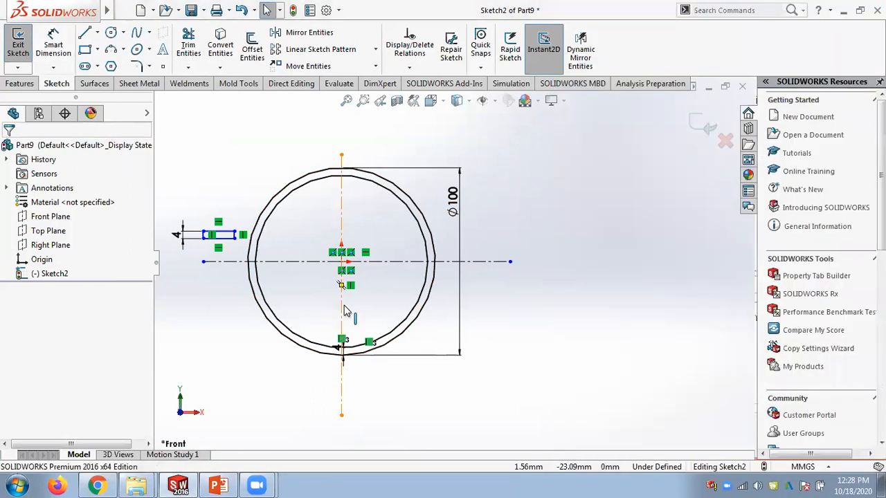
{"action": "left_click", "coordinate": [342, 308]}
{"action": "scroll", "coordinate": [204, 245], "scroll_direction": "down", "scroll_amount": 3}
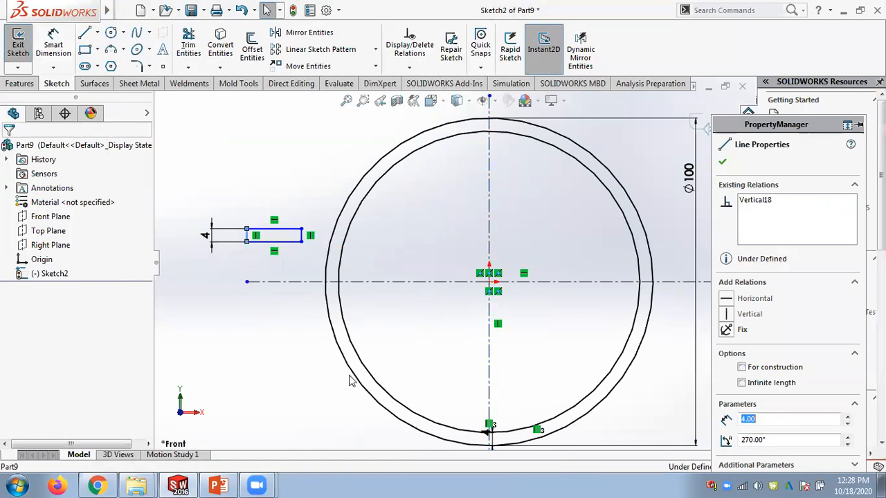
{"action": "scroll", "coordinate": [341, 362], "scroll_direction": "up", "scroll_amount": 3}
{"action": "left_click", "coordinate": [475, 407]}
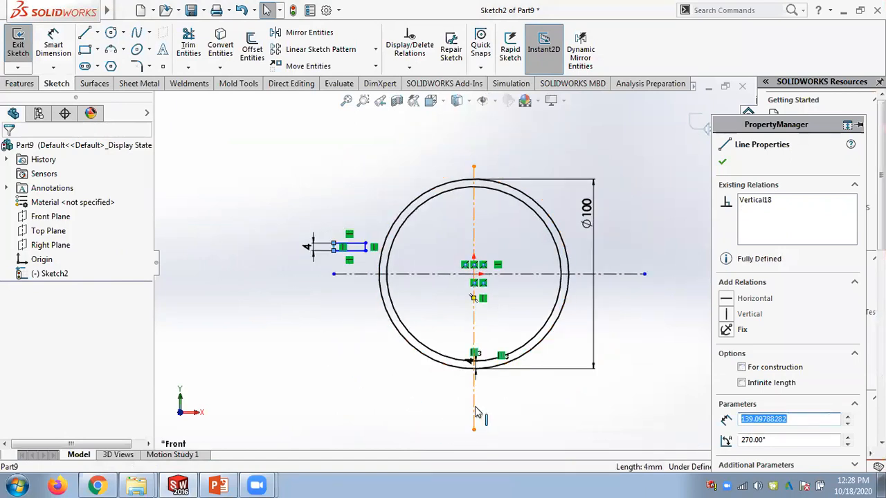
{"action": "left_click", "coordinate": [53, 45]}
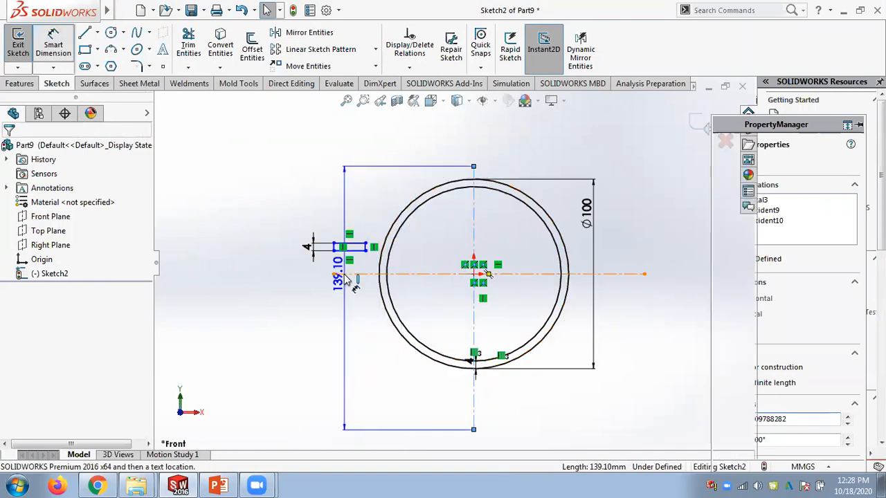
{"action": "scroll", "coordinate": [344, 254], "scroll_direction": "down", "scroll_amount": 2}
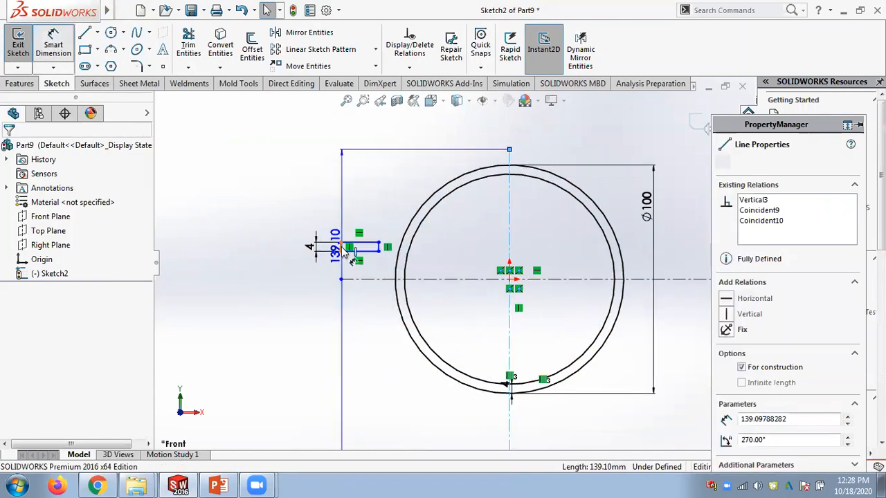
{"action": "left_click", "coordinate": [342, 249]}
{"action": "left_click", "coordinate": [429, 429]}
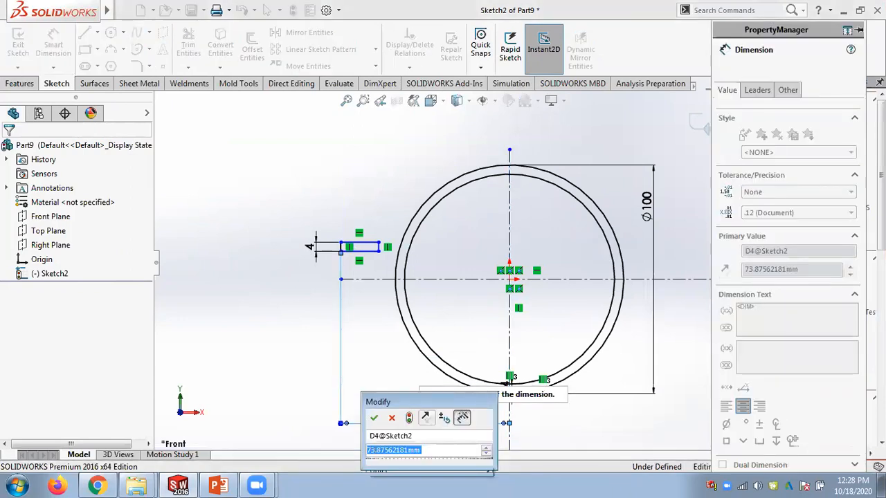
{"action": "type", "text": "60"}
{"action": "key", "text": "Return"}
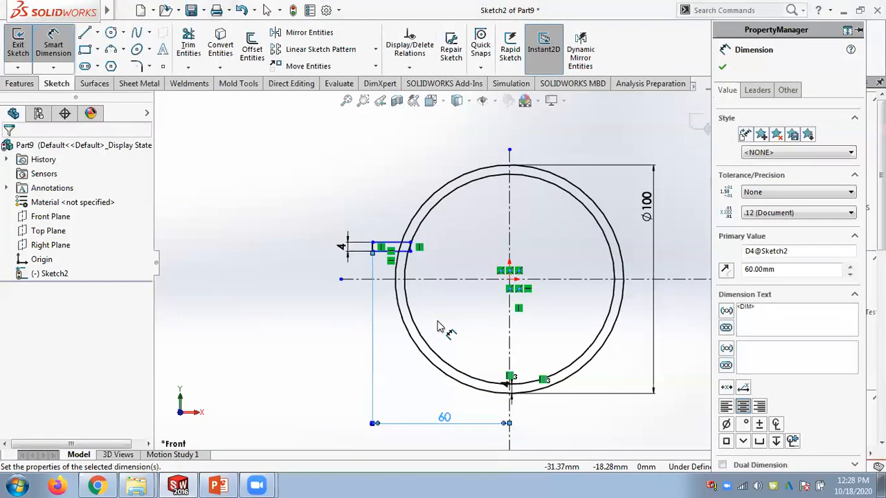
{"action": "key", "text": "Escape"}
Step: Check Figure 56 and try window and crossing selections around the small rectangle, clearing each selection
{"action": "scroll", "coordinate": [465, 309], "scroll_direction": "down", "scroll_amount": 1}
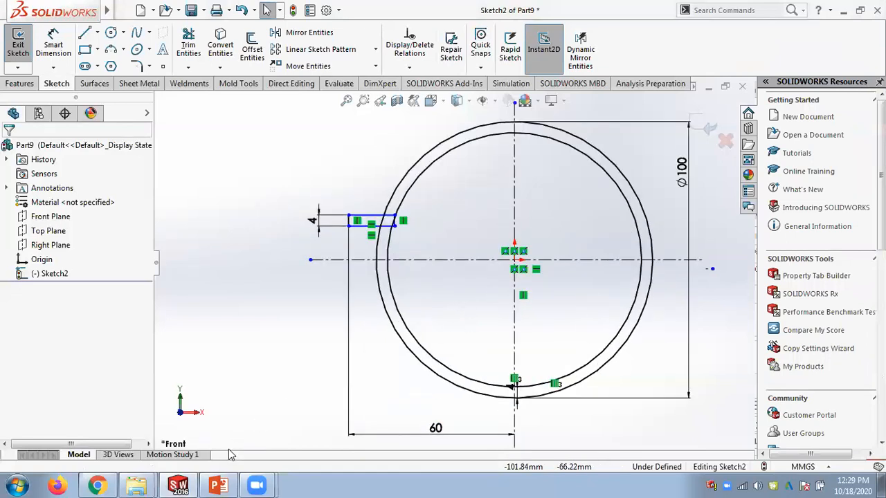
{"action": "left_click", "coordinate": [219, 485]}
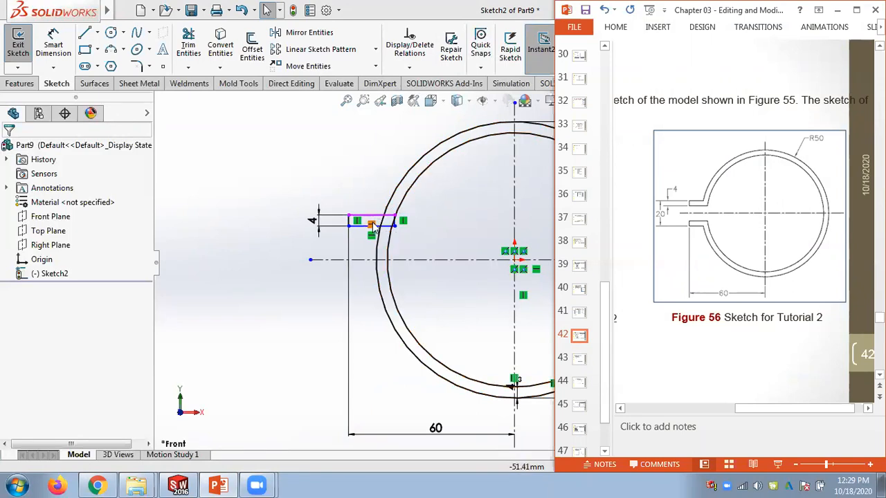
{"action": "left_click", "coordinate": [431, 237]}
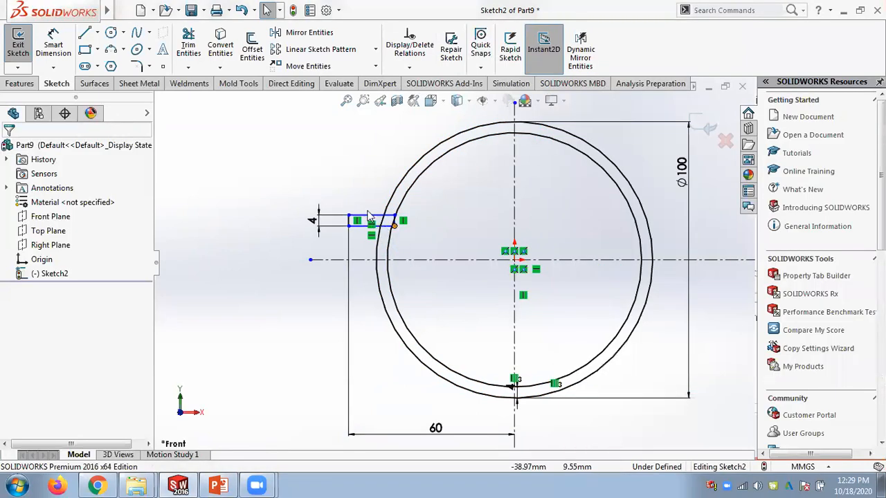
{"action": "scroll", "coordinate": [467, 249], "scroll_direction": "down", "scroll_amount": 1}
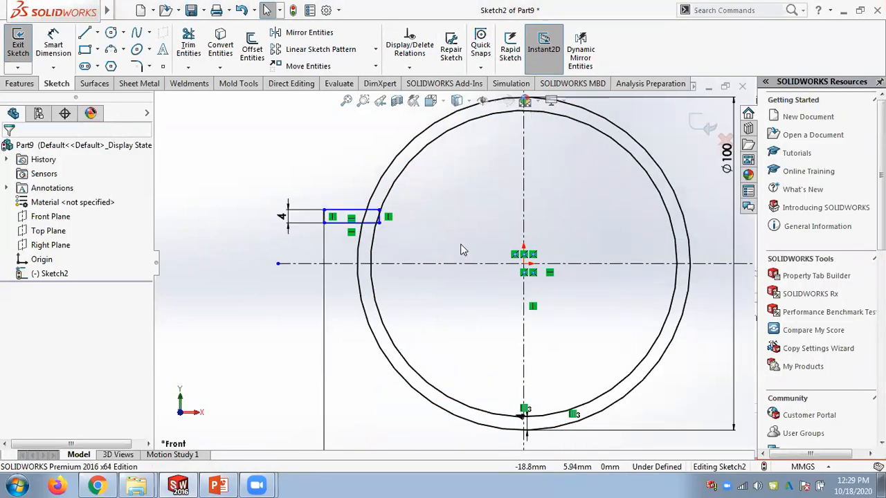
{"action": "left_click_drag", "start_coordinate": [310, 195], "coordinate": [406, 243]}
{"action": "left_click", "coordinate": [333, 173]}
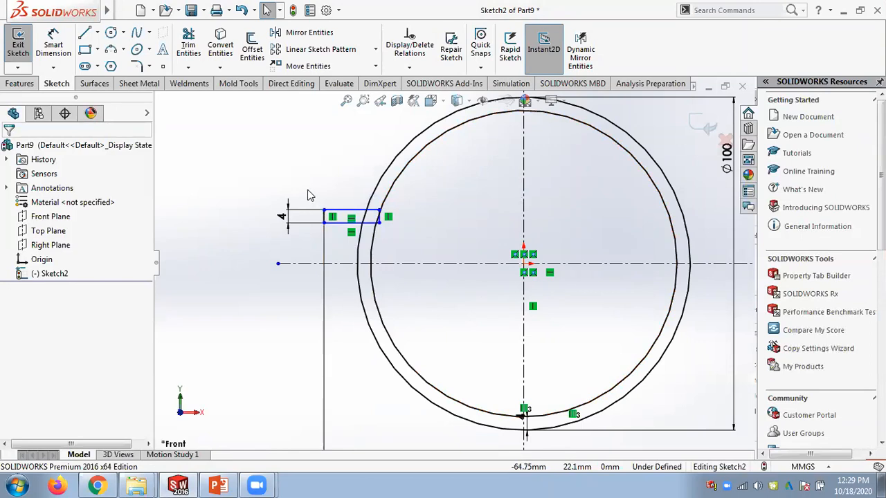
{"action": "left_click_drag", "start_coordinate": [307, 190], "coordinate": [400, 241]}
{"action": "left_click", "coordinate": [309, 190]}
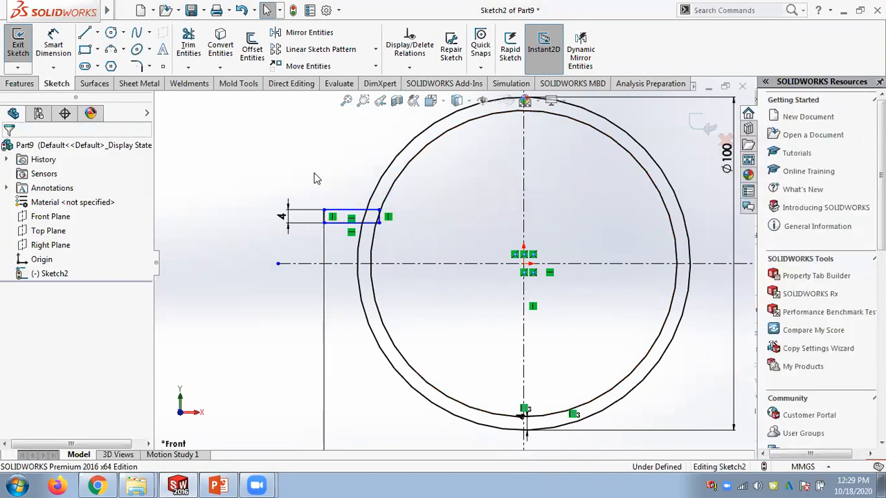
{"action": "left_click_drag", "start_coordinate": [305, 188], "coordinate": [399, 237]}
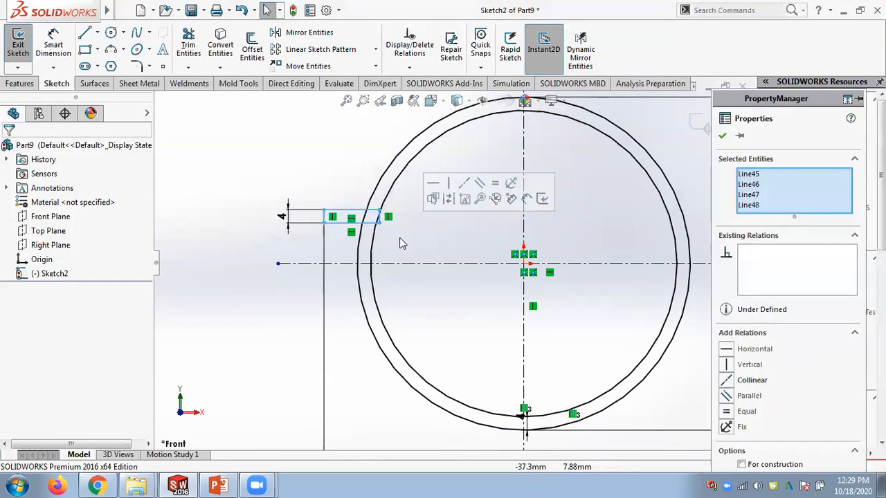
{"action": "scroll", "coordinate": [411, 236], "scroll_direction": "down", "scroll_amount": 2}
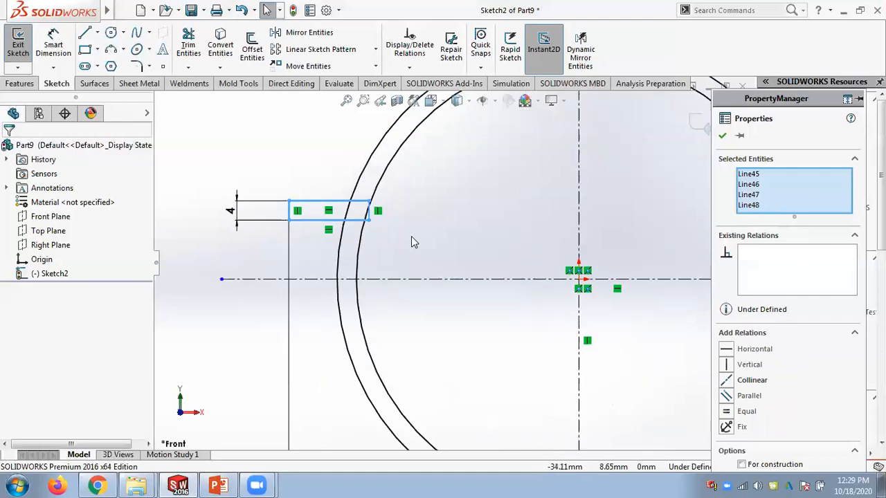
{"action": "left_click", "coordinate": [411, 236]}
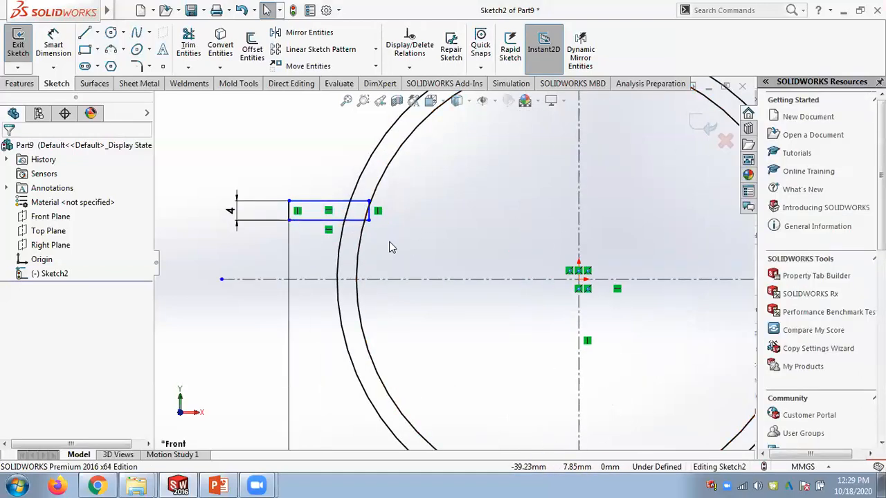
{"action": "mouse_move", "coordinate": [390, 243]}
{"action": "left_mouse_down"}
{"action": "mouse_move", "coordinate": [273, 204]}
{"action": "mouse_move", "coordinate": [273, 174]}
{"action": "mouse_move", "coordinate": [274, 185]}
{"action": "left_mouse_up"}
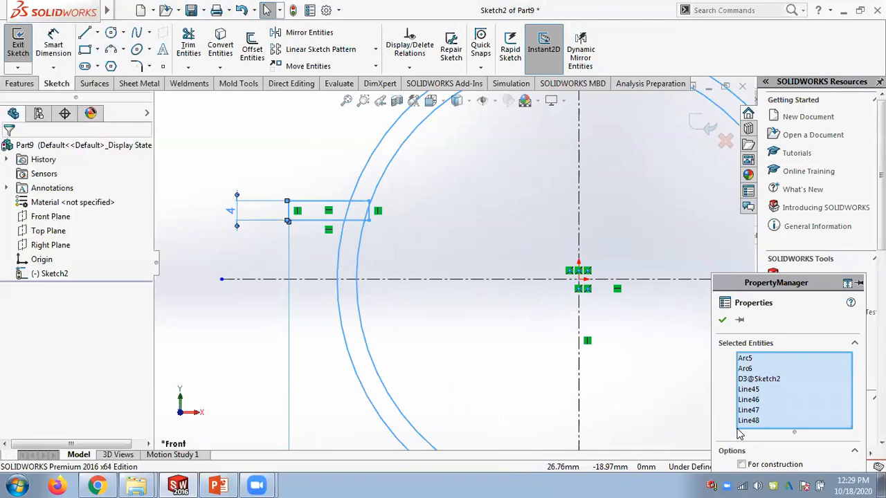
{"action": "left_click", "coordinate": [478, 226]}
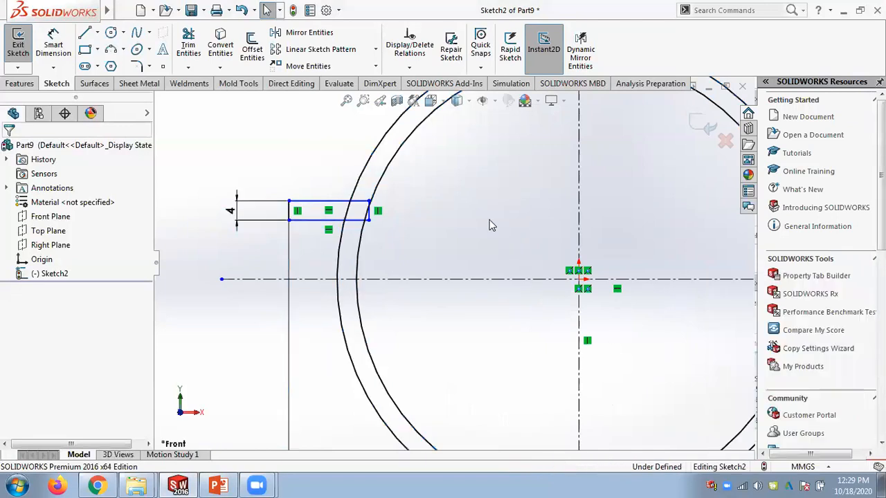
Step: Mirror the four lines of the small rectangle about the horizontal centerline, keeping the original
{"action": "scroll", "coordinate": [466, 228], "scroll_direction": "up", "scroll_amount": 1}
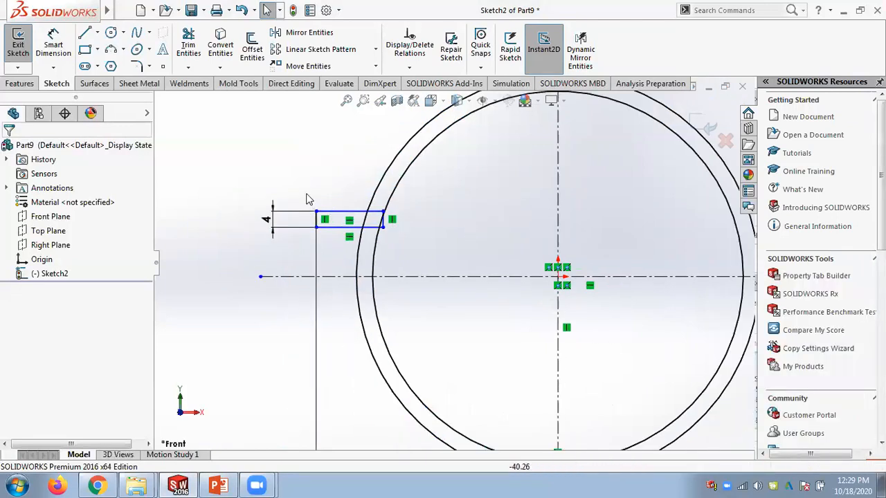
{"action": "left_click_drag", "start_coordinate": [296, 190], "coordinate": [406, 257]}
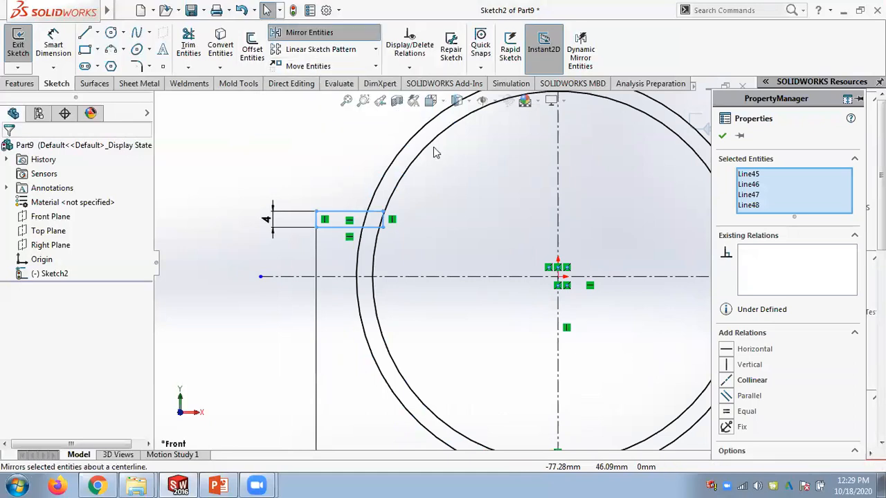
{"action": "left_click", "coordinate": [291, 33]}
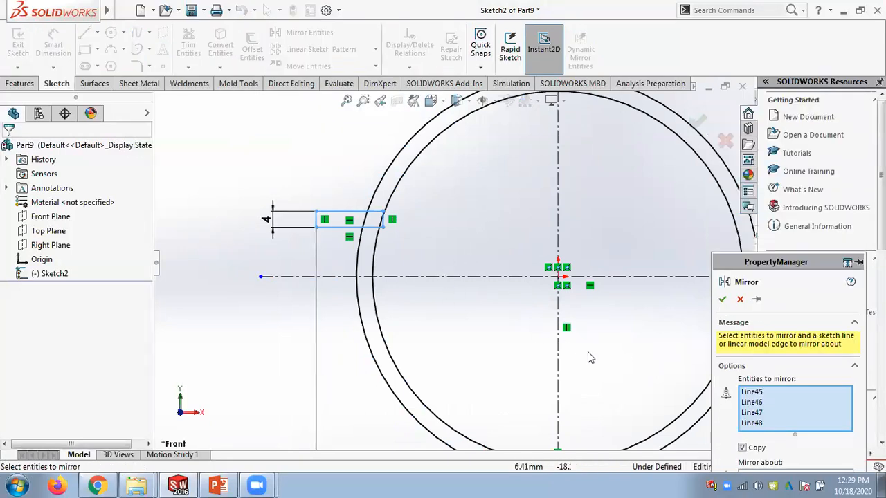
{"action": "left_click_drag", "start_coordinate": [724, 270], "coordinate": [682, 151]}
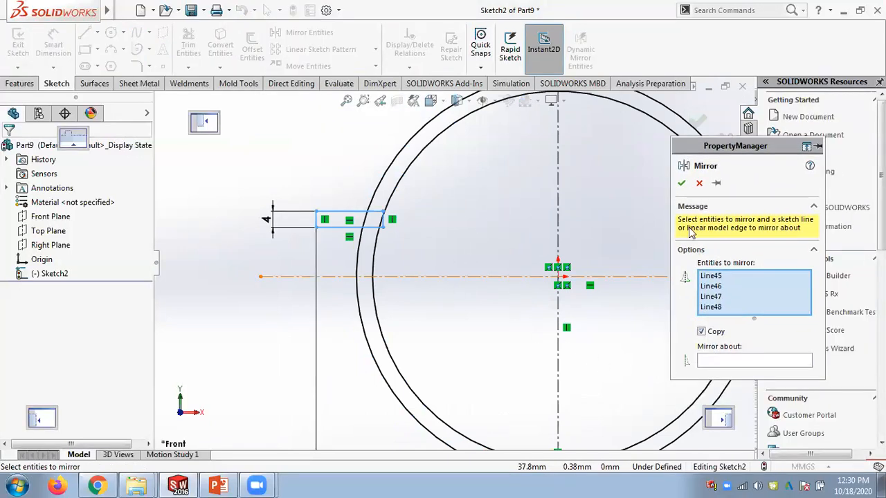
{"action": "left_click", "coordinate": [706, 360]}
{"action": "left_click", "coordinate": [405, 277]}
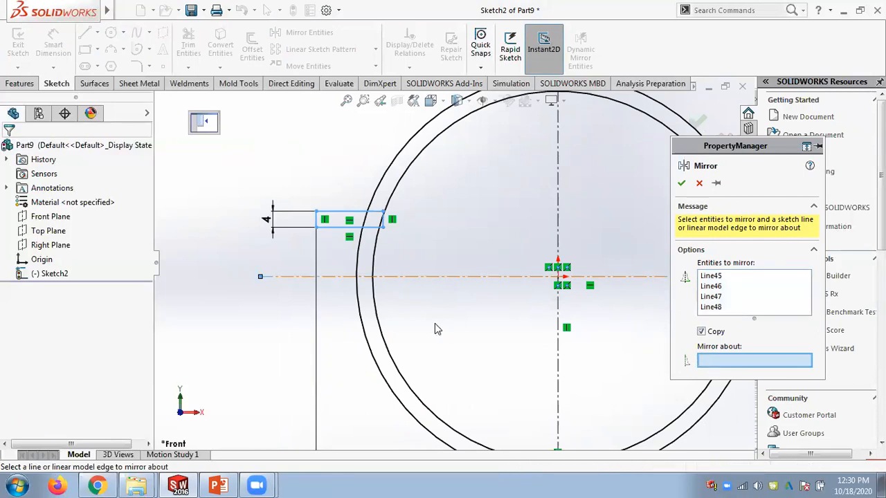
{"action": "left_click", "coordinate": [681, 183]}
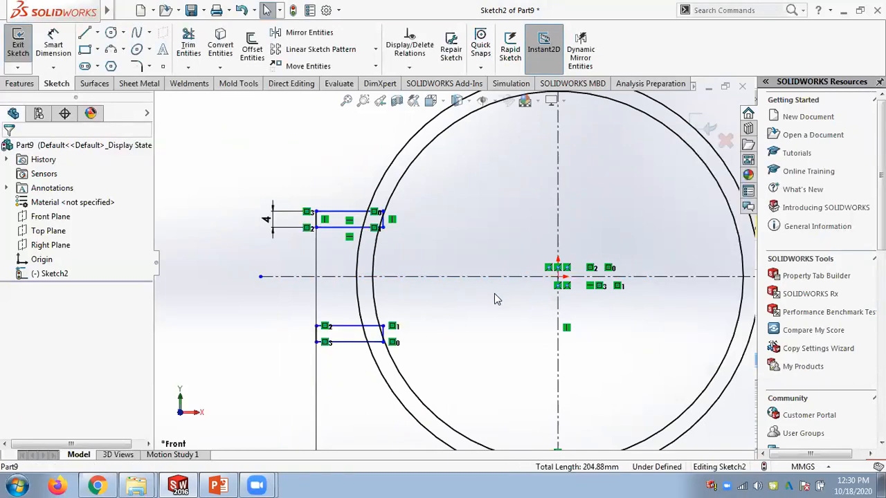
{"action": "scroll", "coordinate": [453, 348], "scroll_direction": "down", "scroll_amount": 1}
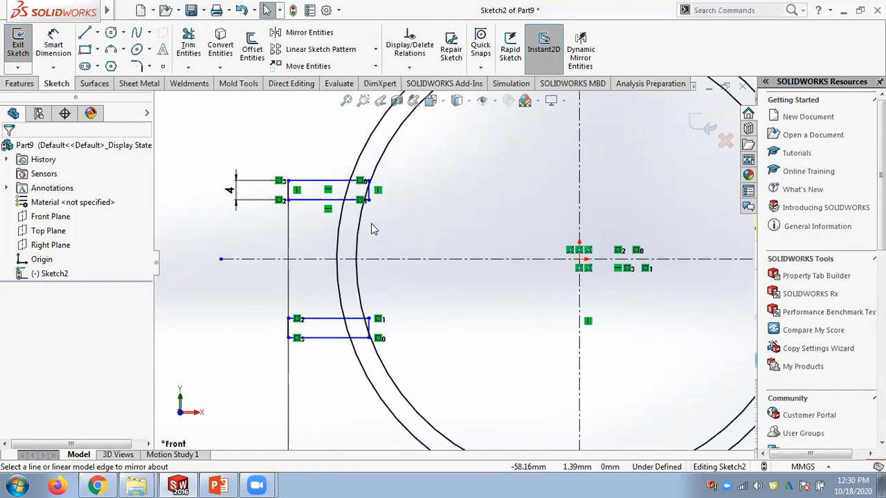
{"action": "scroll", "coordinate": [402, 307], "scroll_direction": "up", "scroll_amount": 3}
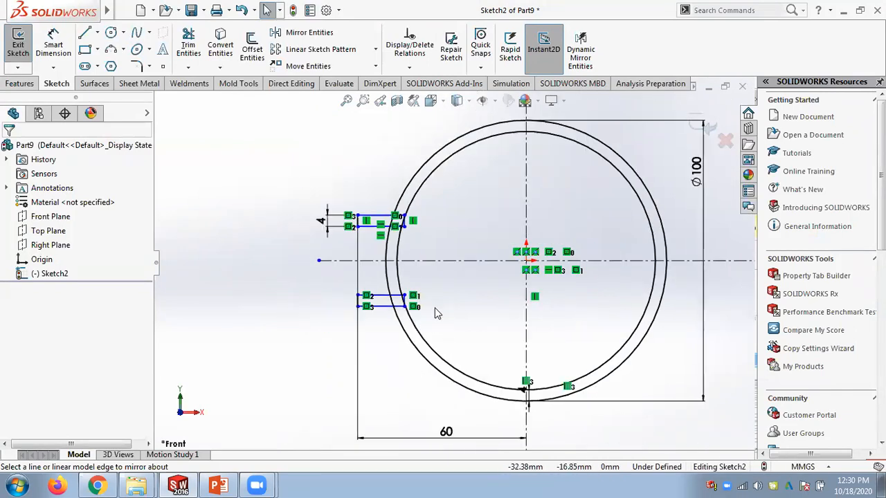
Step: Check Figure 56 in PowerPoint and dimension the overall height across both small rectangles in SOLIDWORKS as 20 mm
{"action": "left_click", "coordinate": [218, 486]}
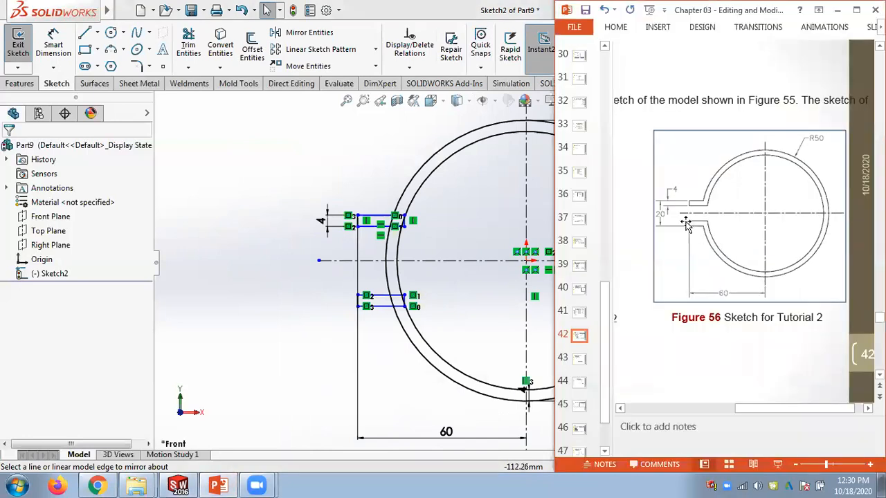
{"action": "left_click", "coordinate": [64, 47]}
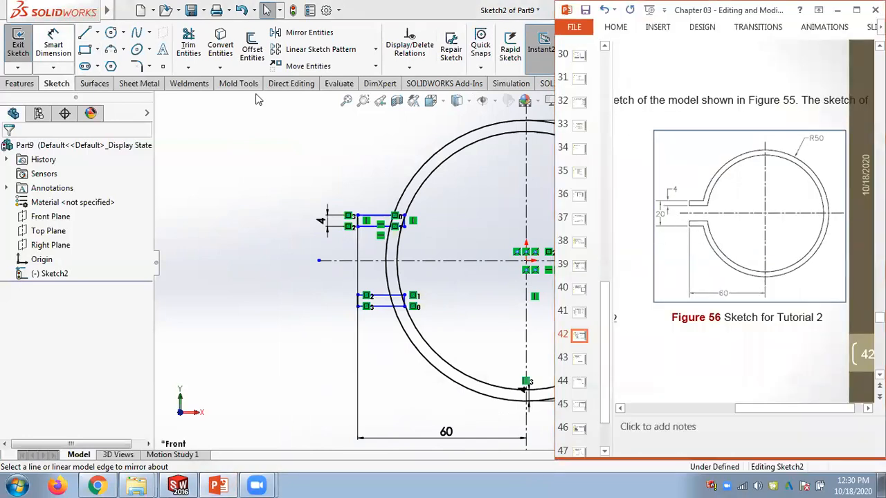
{"action": "left_click", "coordinate": [372, 215]}
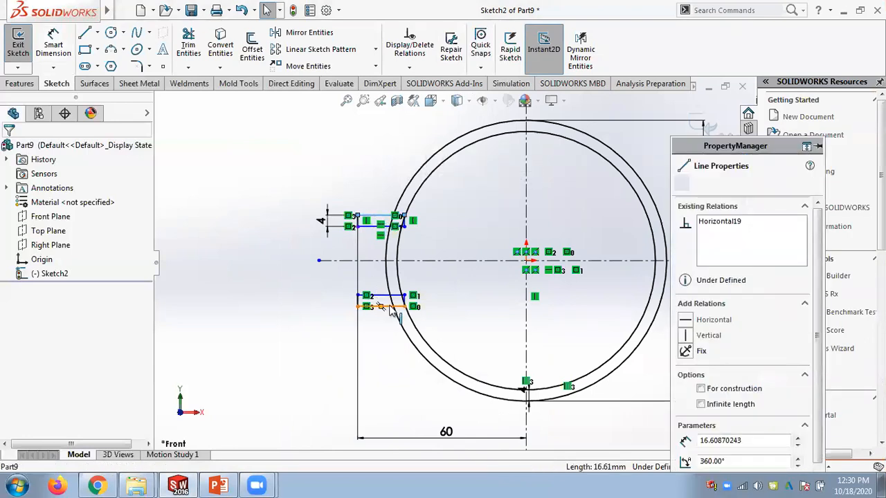
{"action": "left_click", "coordinate": [374, 308]}
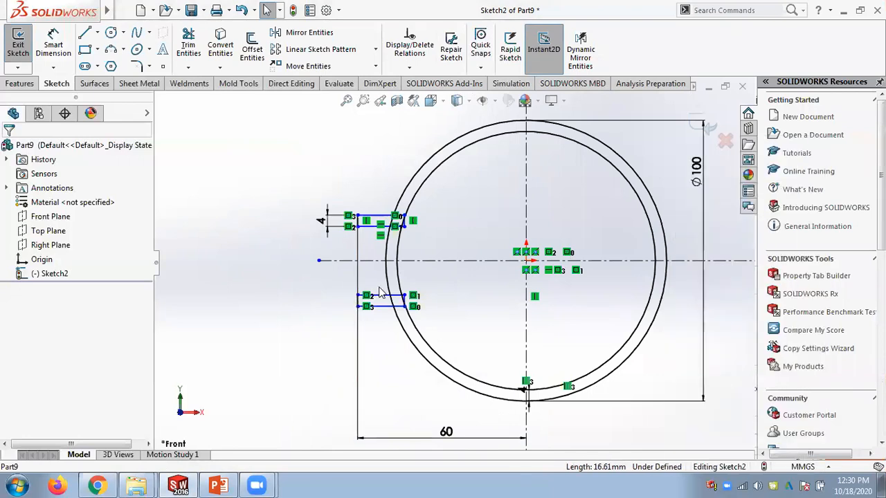
{"action": "scroll", "coordinate": [447, 289], "scroll_direction": "down", "scroll_amount": 3}
{"action": "left_click", "coordinate": [53, 45]}
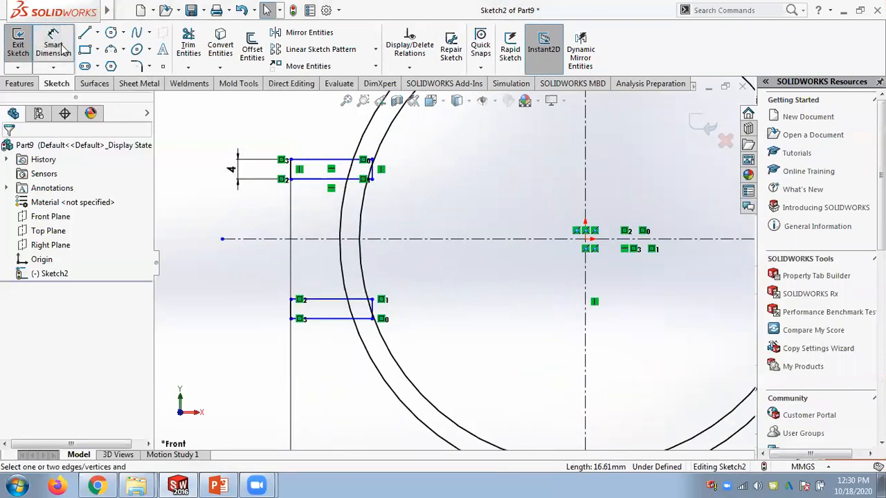
{"action": "left_click", "coordinate": [299, 165]}
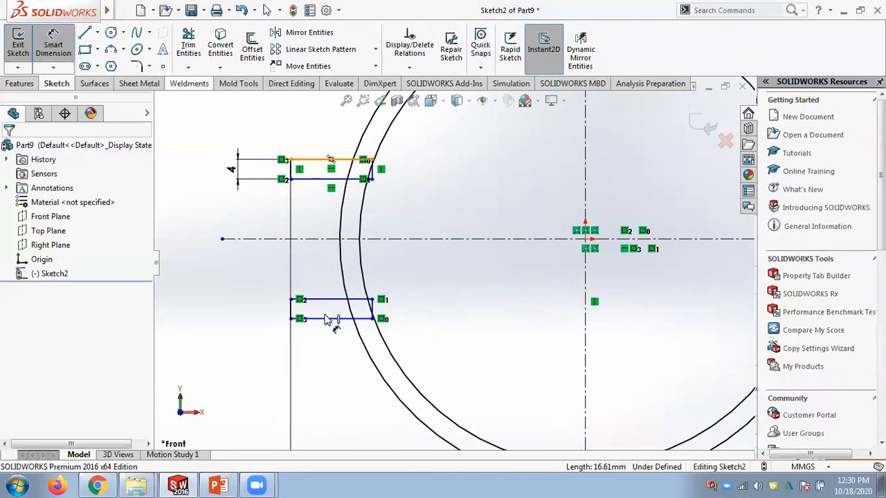
{"action": "left_click", "coordinate": [308, 318]}
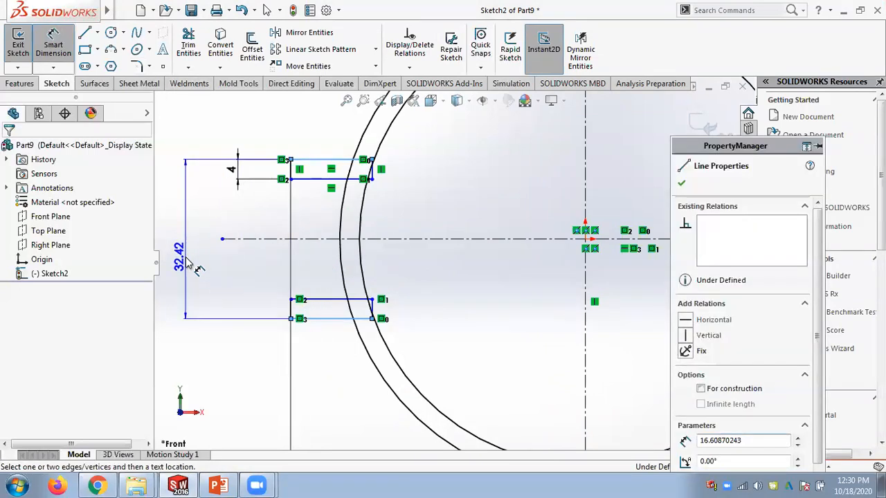
{"action": "left_click", "coordinate": [185, 267]}
{"action": "type", "text": "20"}
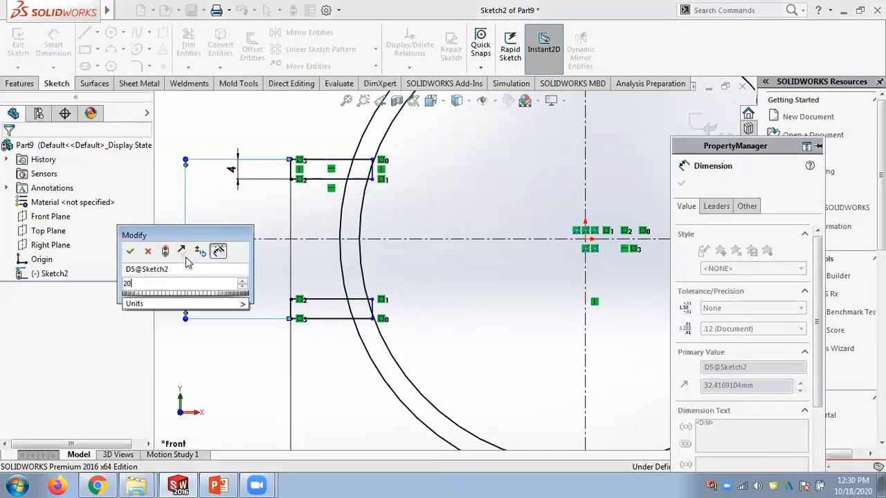
{"action": "key", "text": "Return"}
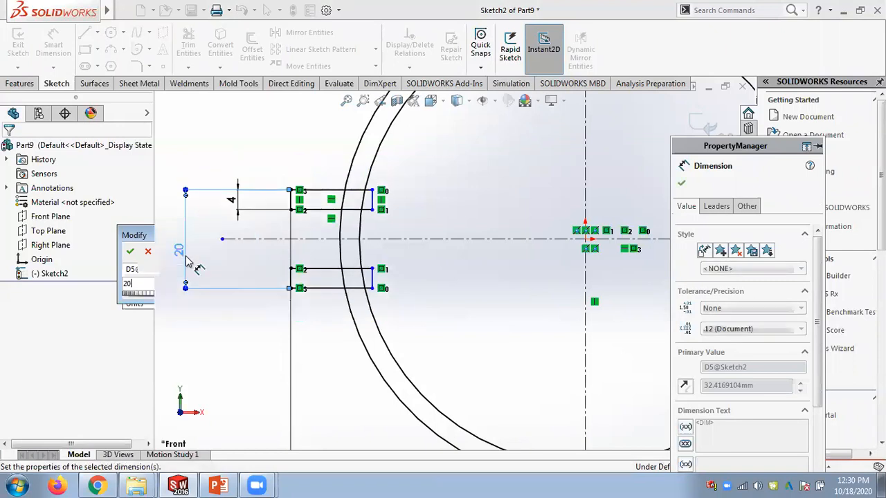
{"action": "key", "text": "Escape"}
Step: Trim away the outer circle's segments across both small rectangles and between them, using Trim to closest
{"action": "scroll", "coordinate": [313, 310], "scroll_direction": "up", "scroll_amount": 1}
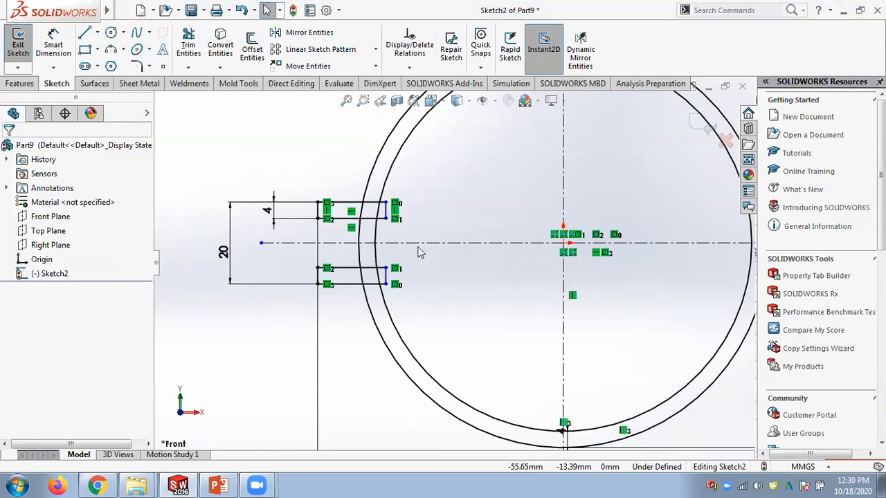
{"action": "scroll", "coordinate": [418, 252], "scroll_direction": "down", "scroll_amount": 2}
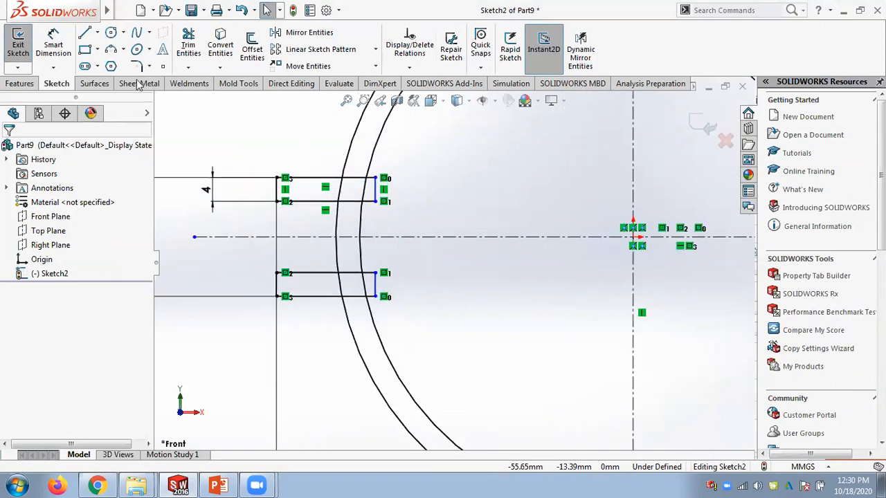
{"action": "left_click", "coordinate": [188, 69]}
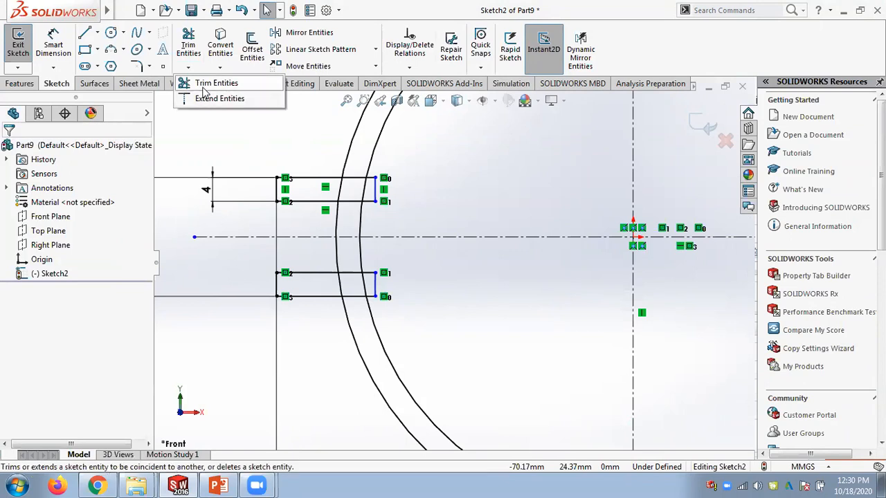
{"action": "left_click", "coordinate": [207, 84]}
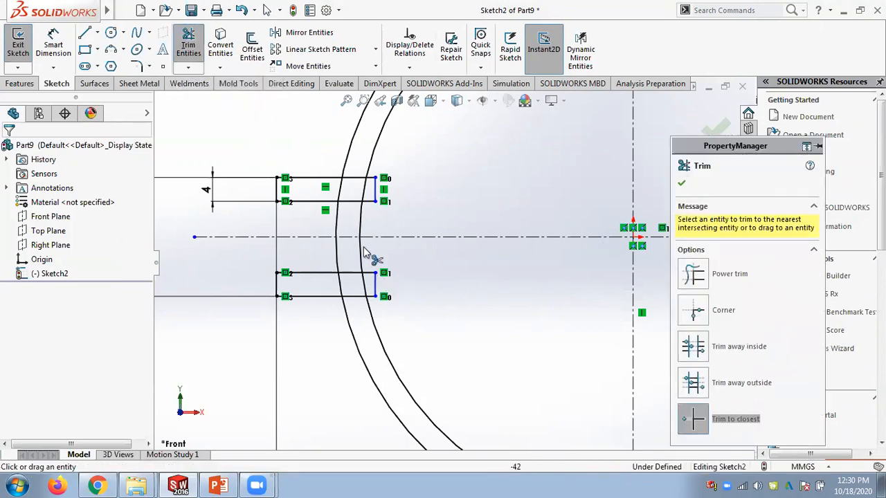
{"action": "left_click", "coordinate": [340, 191]}
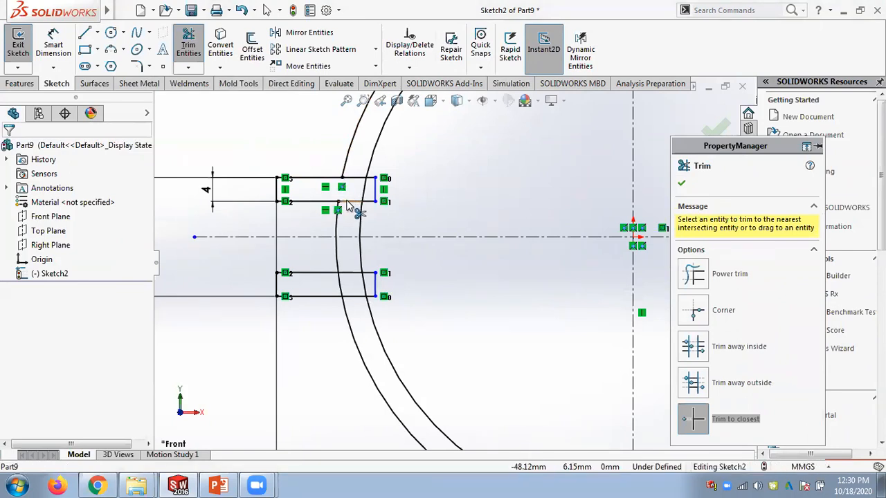
{"action": "left_click", "coordinate": [338, 228]}
{"action": "left_click", "coordinate": [339, 269]}
{"action": "left_click", "coordinate": [342, 285]}
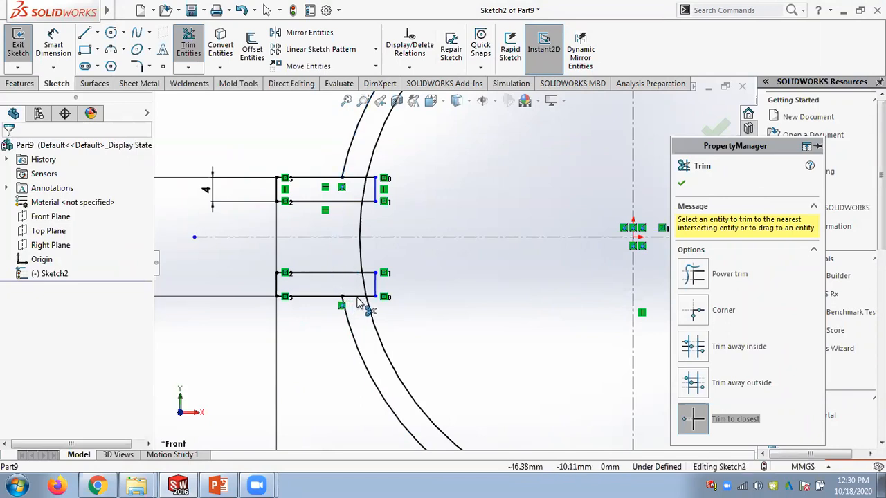
Step: Trim the lower rectangle's outer line between the circles, its inner vertical edge and the line ends projecting inside the ring
{"action": "left_click", "coordinate": [358, 302]}
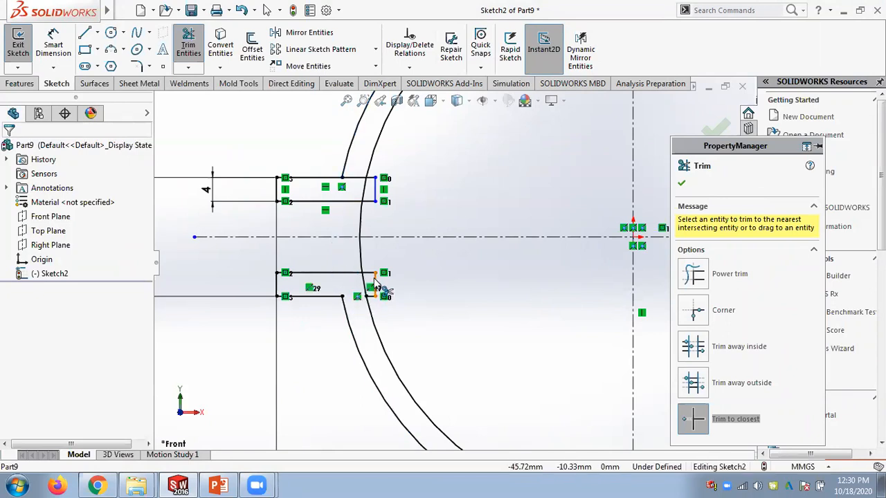
{"action": "left_click", "coordinate": [376, 283]}
{"action": "scroll", "coordinate": [363, 312], "scroll_direction": "down", "scroll_amount": 2}
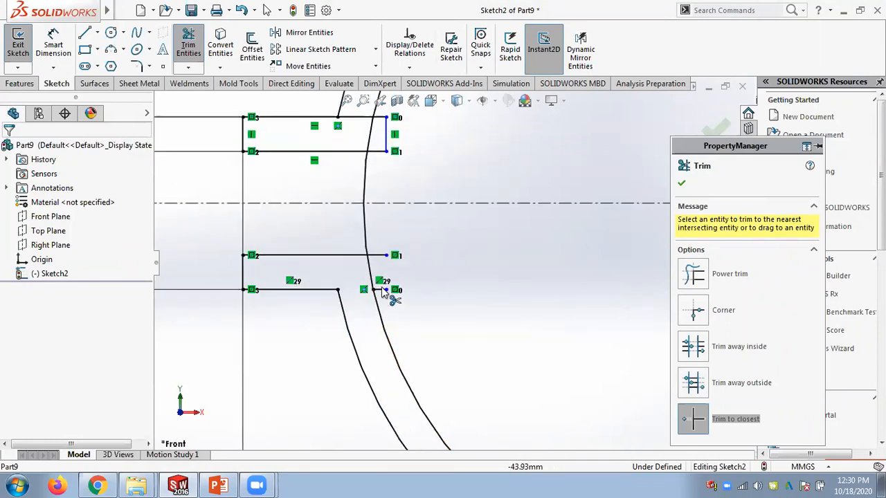
{"action": "left_click", "coordinate": [380, 290]}
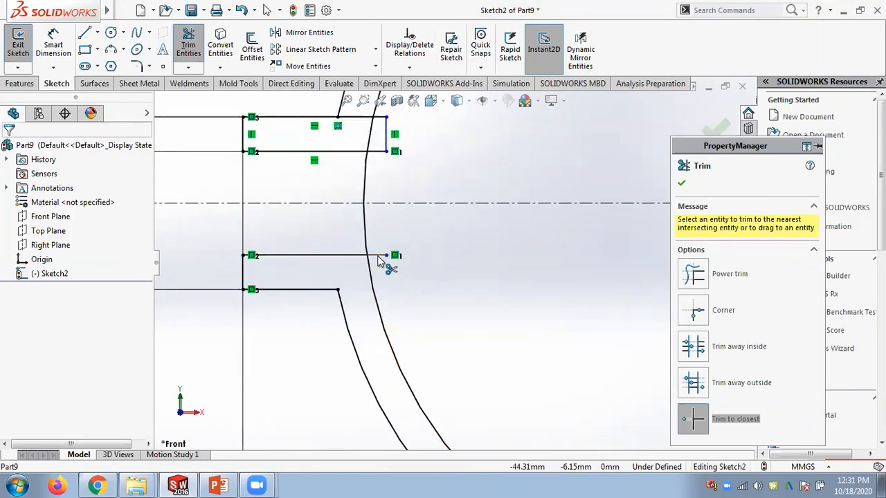
{"action": "left_click", "coordinate": [380, 261]}
Step: Trim away the inner circle's segments across the lower rectangle and the gap up to the upper rectangle
{"action": "left_click", "coordinate": [369, 239]}
{"action": "left_click", "coordinate": [365, 182]}
{"action": "scroll", "coordinate": [377, 181], "scroll_direction": "up", "scroll_amount": 2}
{"action": "scroll", "coordinate": [402, 170], "scroll_direction": "down", "scroll_amount": 2}
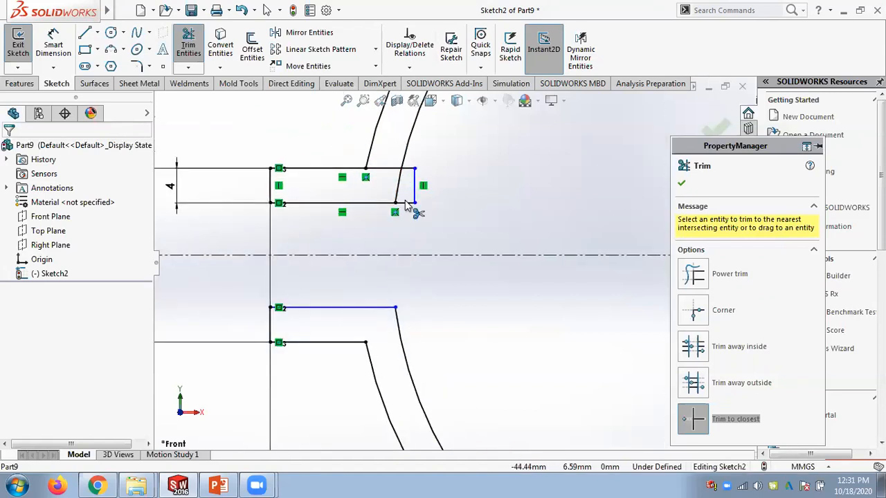
Step: Trim the upper rectangle's inner vertical edge and the line ends projecting inside the ring, and finish trimming
{"action": "left_click", "coordinate": [411, 204]}
{"action": "left_click", "coordinate": [414, 190]}
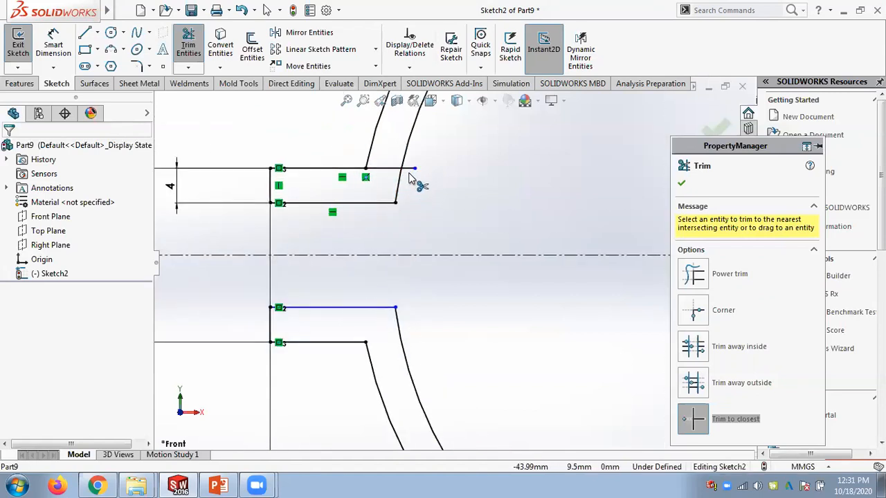
{"action": "left_click", "coordinate": [408, 170]}
{"action": "scroll", "coordinate": [384, 216], "scroll_direction": "up", "scroll_amount": 1}
{"action": "scroll", "coordinate": [415, 263], "scroll_direction": "up", "scroll_amount": 5}
{"action": "scroll", "coordinate": [577, 297], "scroll_direction": "down", "scroll_amount": 2}
{"action": "scroll", "coordinate": [573, 298], "scroll_direction": "up", "scroll_amount": 1}
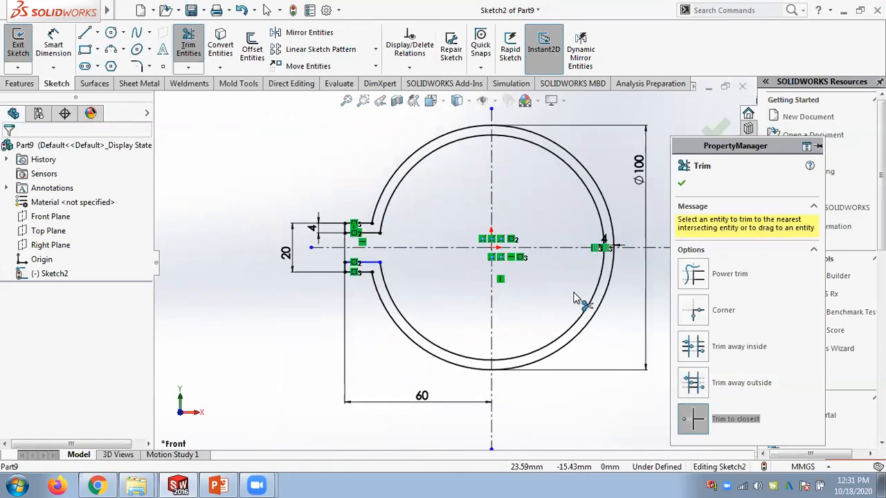
{"action": "left_click", "coordinate": [681, 183]}
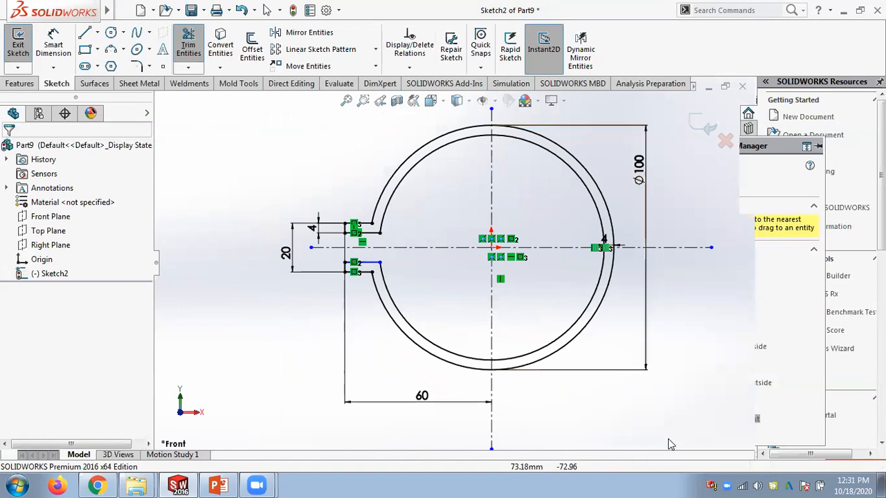
Step: Add an Equal relation between the two horizontal lug lines nearest the horizontal centerline
{"action": "scroll", "coordinate": [486, 315], "scroll_direction": "down", "scroll_amount": 2}
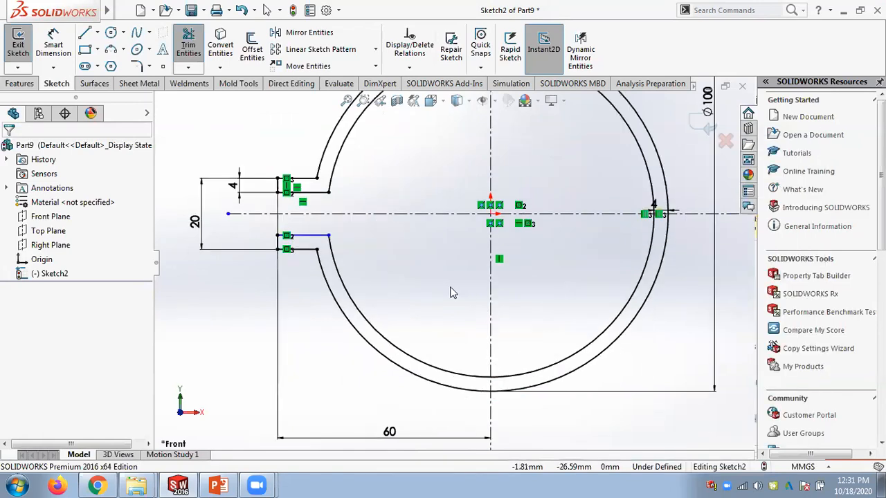
{"action": "key", "text": "Escape"}
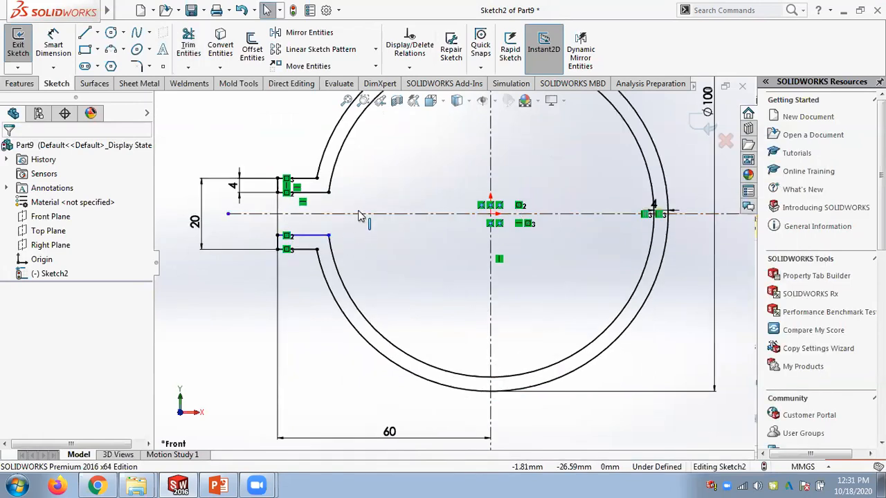
{"action": "left_click", "coordinate": [316, 236]}
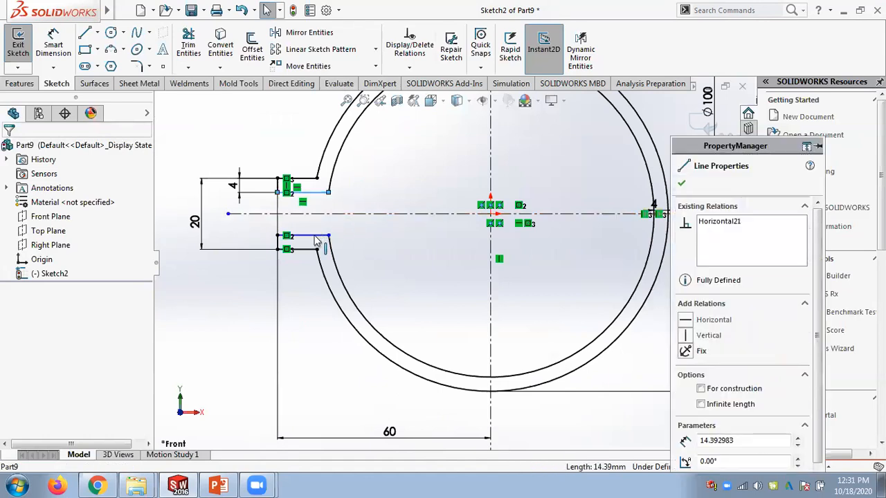
{"action": "left_click", "coordinate": [315, 236], "text": "ctrl"}
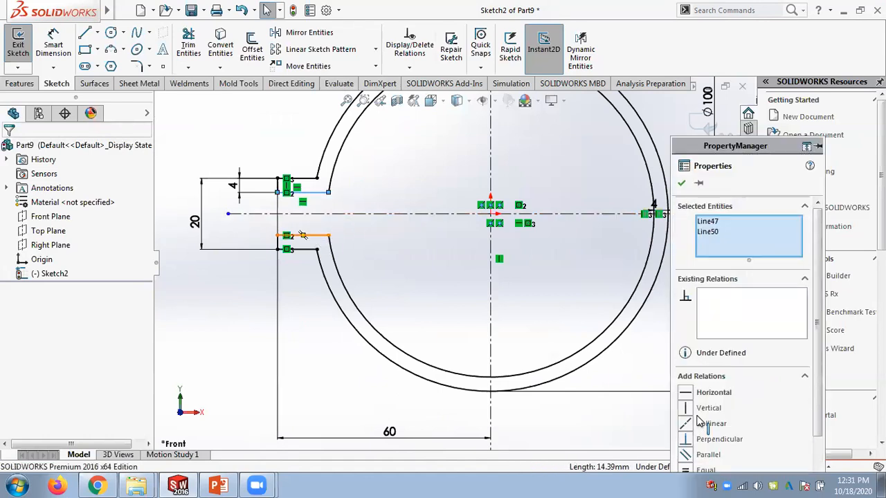
{"action": "left_click", "coordinate": [702, 469]}
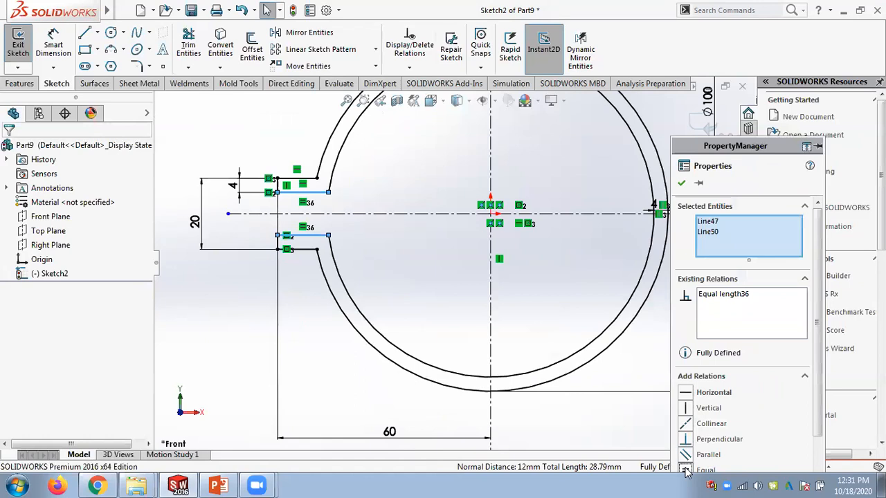
Step: Accept the Equal relation on the lug lines and extrude the clamp ring profile 10 mm Blind from the sketch plane
{"action": "left_click", "coordinate": [681, 184]}
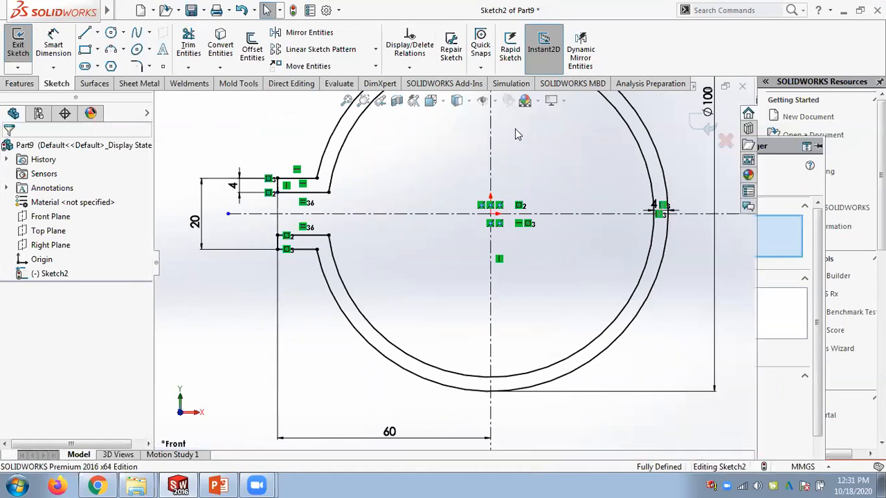
{"action": "scroll", "coordinate": [515, 186], "scroll_direction": "up", "scroll_amount": 1}
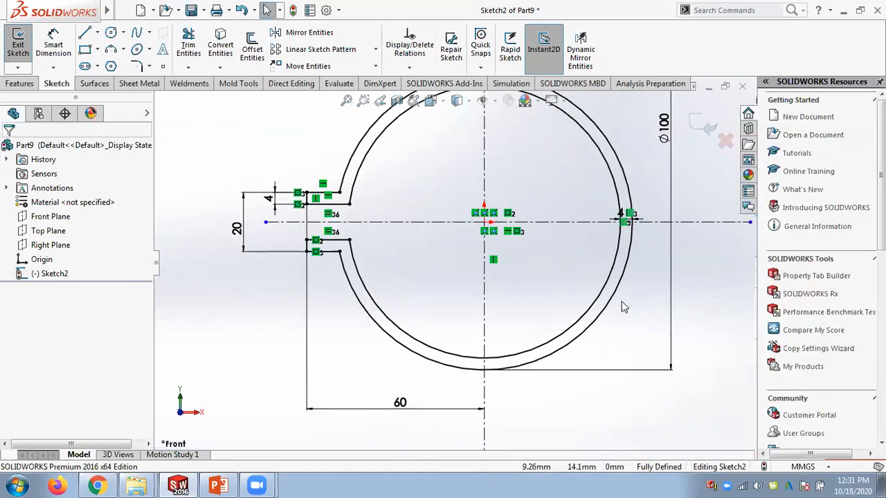
{"action": "mouse_move", "coordinate": [587, 298]}
{"action": "middle_mouse_down"}
{"action": "mouse_move", "coordinate": [510, 336]}
{"action": "mouse_move", "coordinate": [545, 317]}
{"action": "middle_mouse_up"}
{"action": "left_click_drag", "start_coordinate": [525, 319], "coordinate": [504, 334]}
{"action": "mouse_move", "coordinate": [544, 313]}
{"action": "middle_mouse_down"}
{"action": "mouse_move", "coordinate": [607, 270]}
{"action": "mouse_move", "coordinate": [415, 297]}
{"action": "mouse_move", "coordinate": [588, 216]}
{"action": "mouse_move", "coordinate": [604, 279]}
{"action": "middle_mouse_up"}
{"action": "left_click", "coordinate": [599, 197]}
{"action": "scroll", "coordinate": [599, 198], "scroll_direction": "up", "scroll_amount": 1}
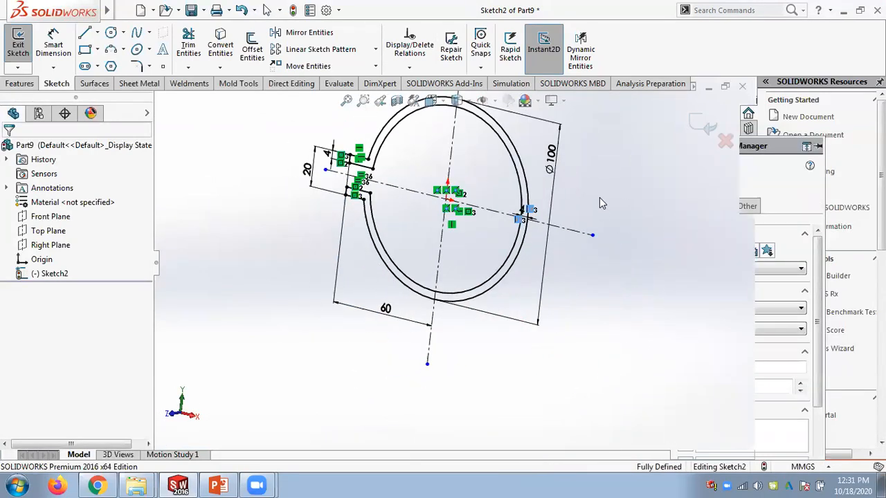
{"action": "scroll", "coordinate": [599, 198], "scroll_direction": "up", "scroll_amount": 1}
{"action": "left_click", "coordinate": [25, 85]}
{"action": "left_click", "coordinate": [27, 57]}
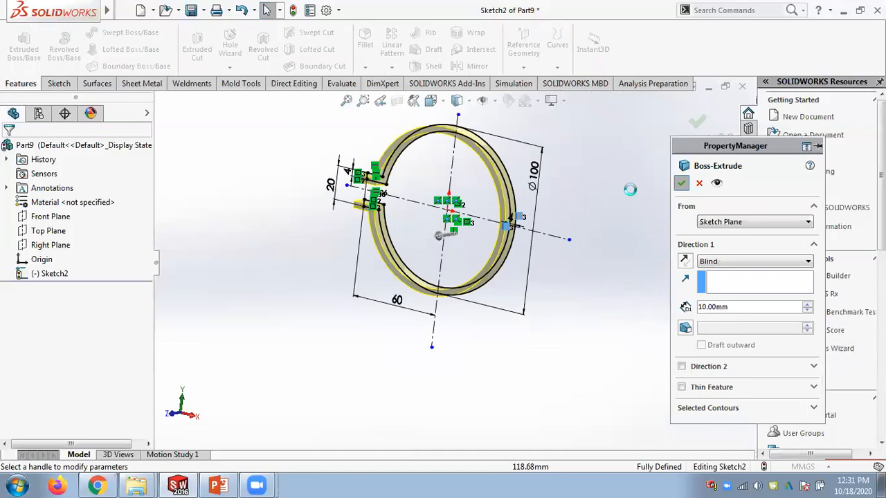
{"action": "key", "text": "Return"}
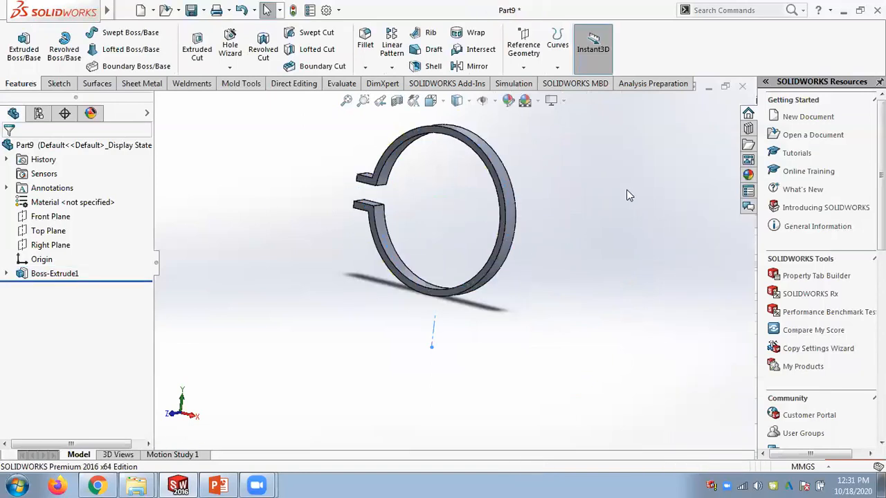
{"action": "middle_click_drag", "start_coordinate": [627, 193], "coordinate": [587, 310]}
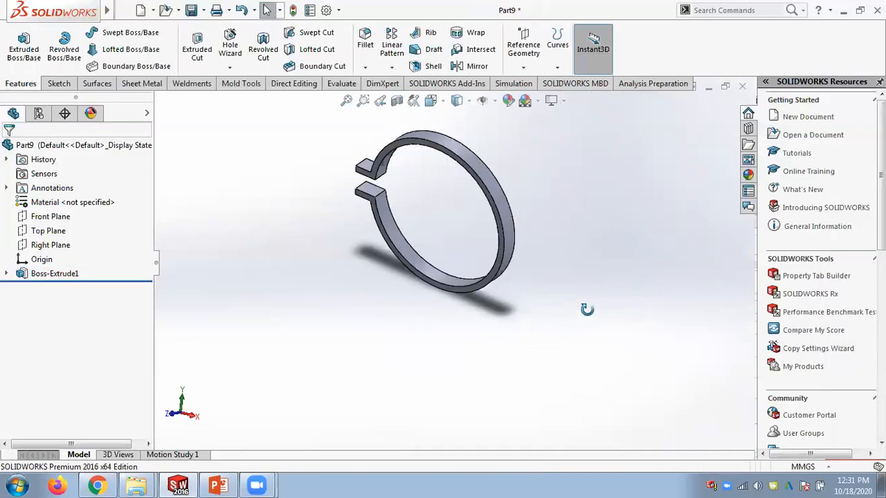
Step: Switch to PowerPoint and examine Figures 55 and 56 of Tutorial 2 enlarged, for comparison with the extruded ring
{"action": "left_click", "coordinate": [223, 484]}
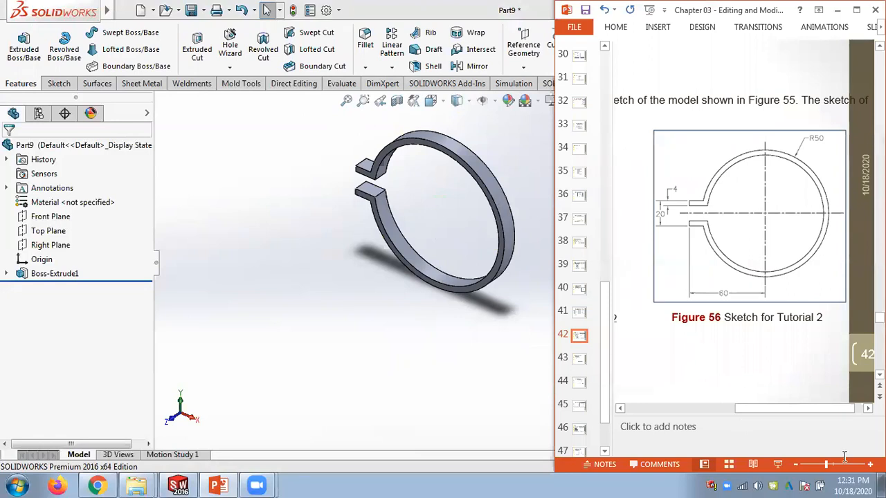
{"action": "left_click", "coordinate": [870, 464]}
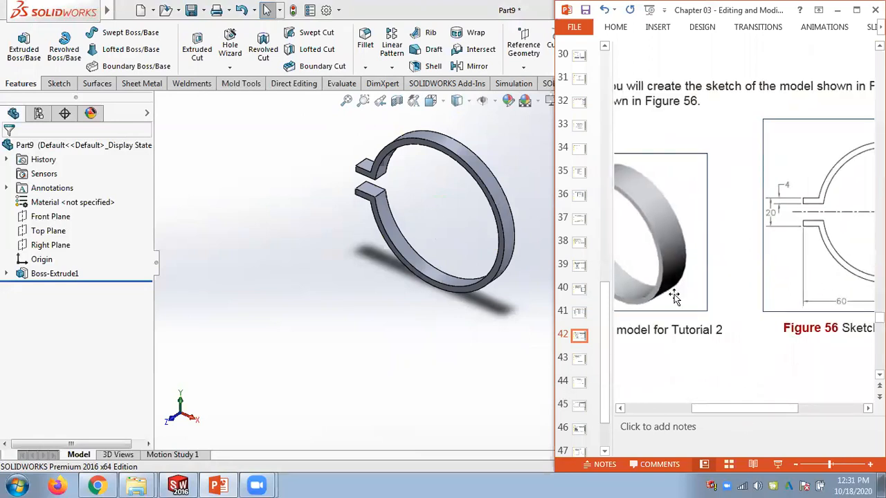
{"action": "left_click", "coordinate": [856, 10]}
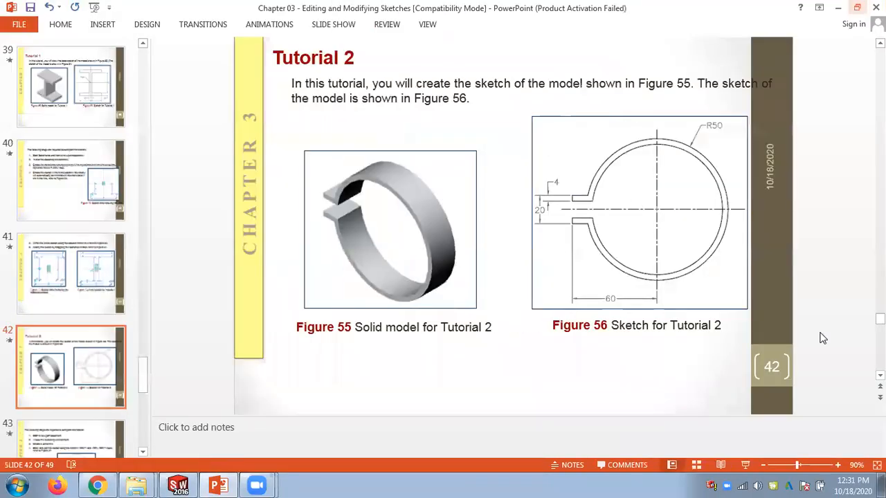
{"action": "left_click", "coordinate": [838, 465]}
{"action": "left_click", "coordinate": [838, 465]}
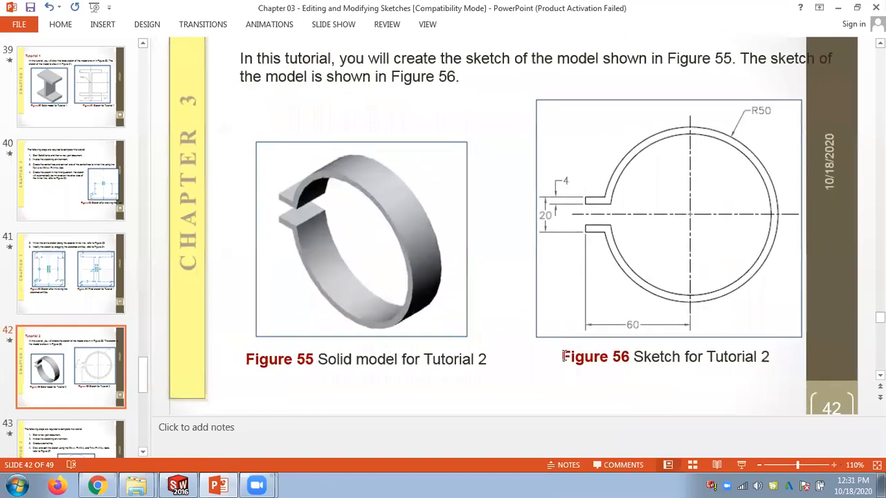
Step: Switch back to SOLIDWORKS and undo the extrusion and the Equal relation on the lug lines
{"action": "left_click", "coordinate": [179, 484]}
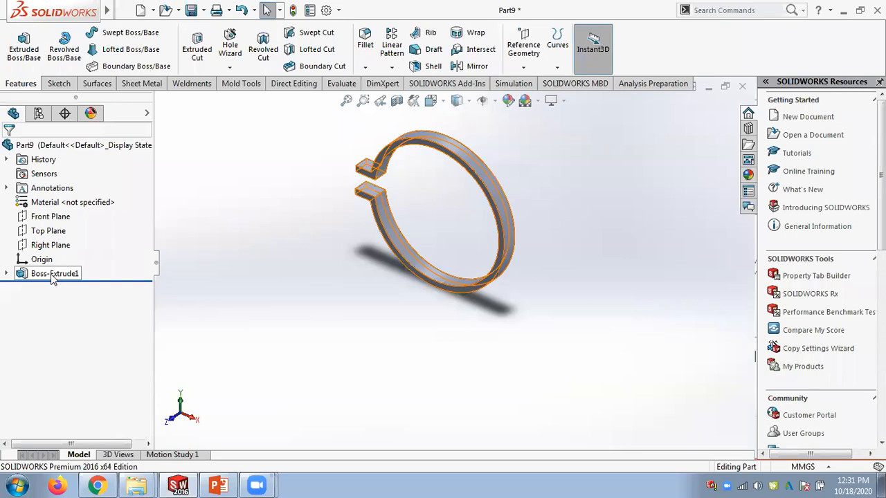
{"action": "key", "text": "ctrl+z"}
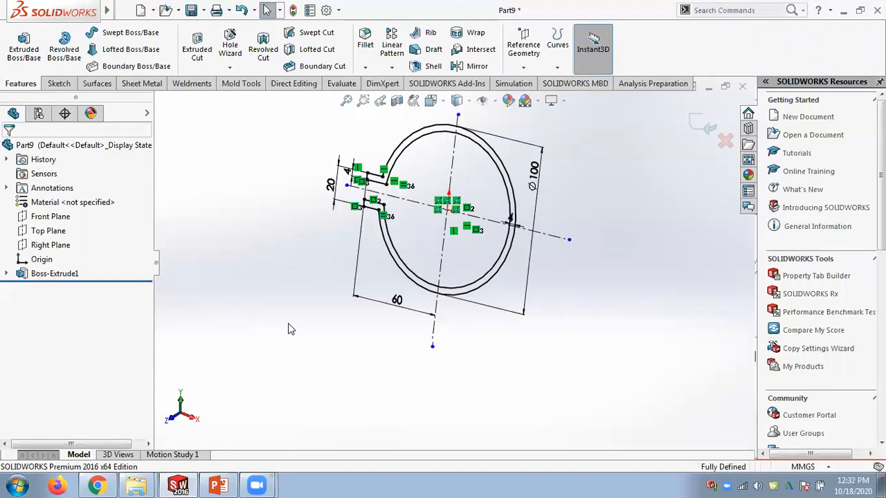
{"action": "key", "text": "ctrl+z"}
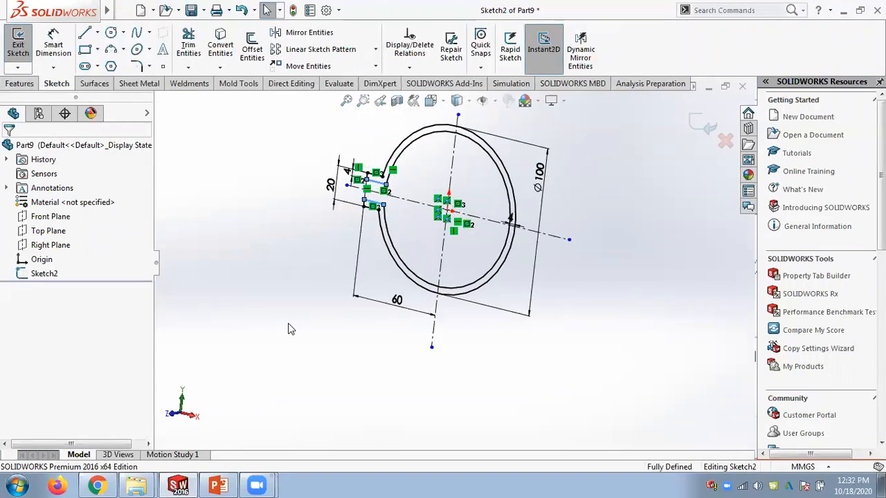
Step: Undo the trims back to both full circles and untrimmed lug rectangles, keeping the 20 mm dimension across the lugs
{"action": "key", "text": "ctrl+z"}
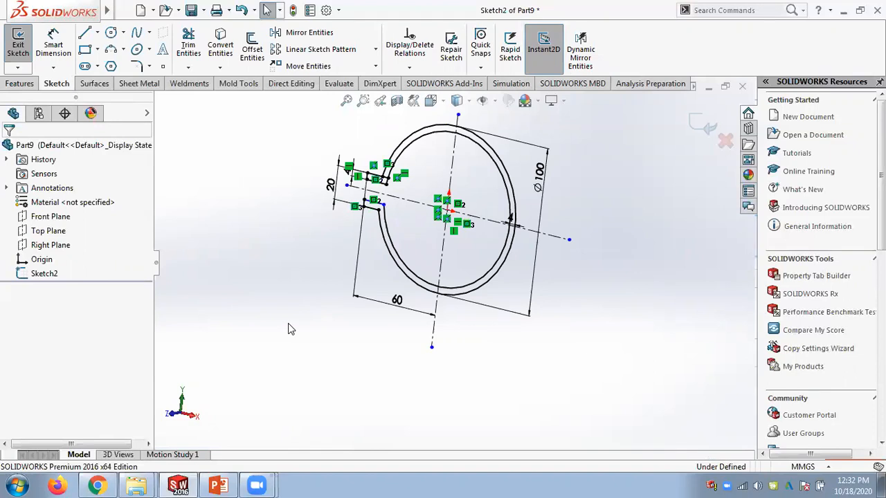
{"action": "key", "text": "ctrl+z"}
{"action": "key", "text": "ctrl+z"}
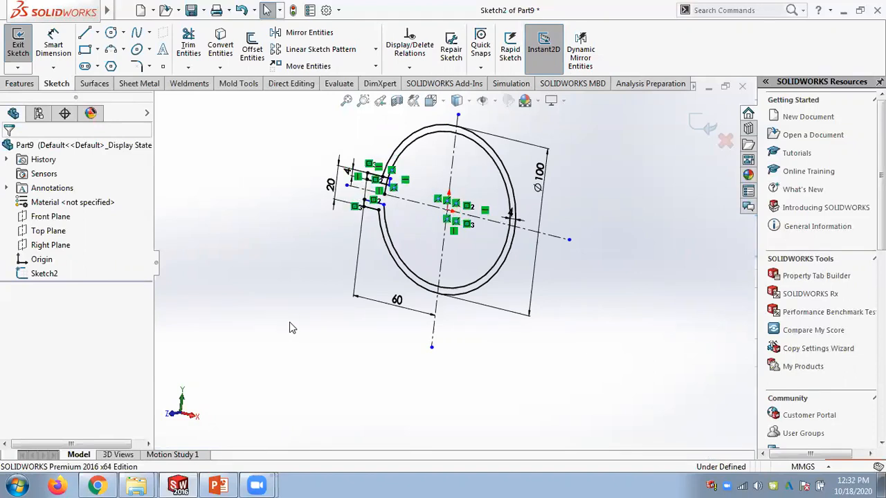
{"action": "key", "text": "ctrl+z"}
{"action": "key", "text": "ctrl+z"}
{"action": "key", "text": "ctrl+z"}
{"action": "key", "text": "ctrl+z"}
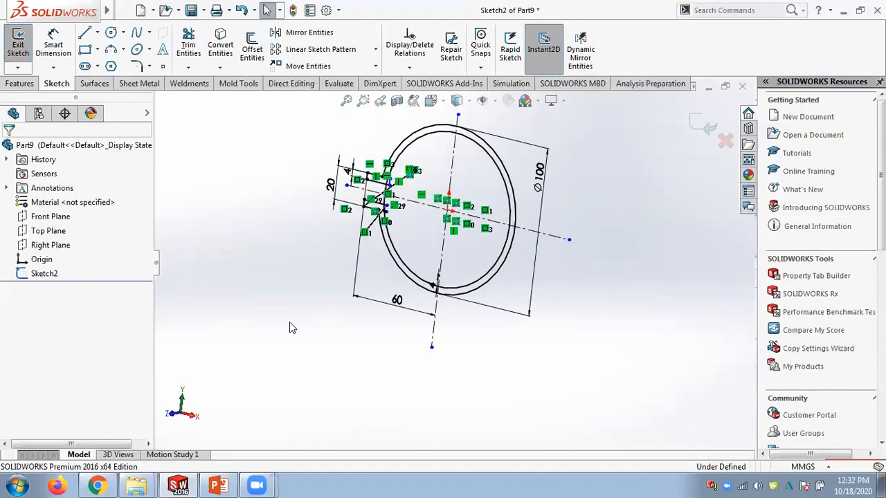
{"action": "key", "text": "ctrl+z"}
{"action": "key", "text": "ctrl+z"}
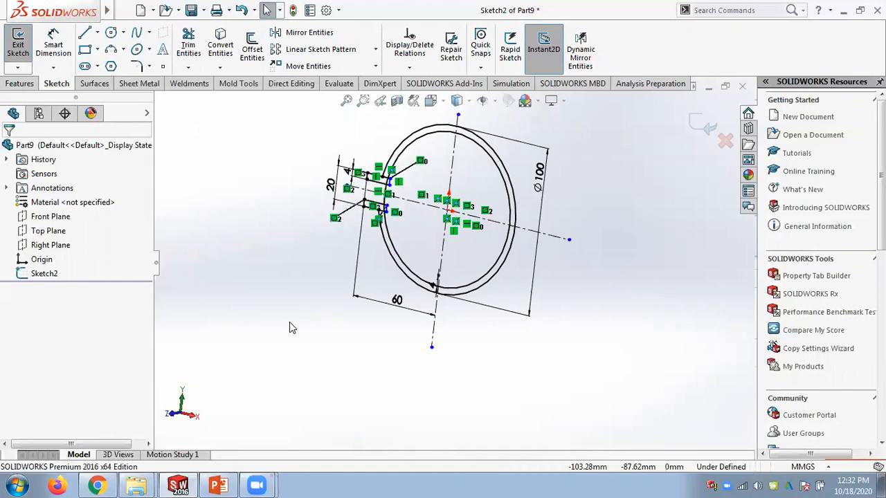
{"action": "key", "text": "ctrl+z"}
{"action": "key", "text": "ctrl+z"}
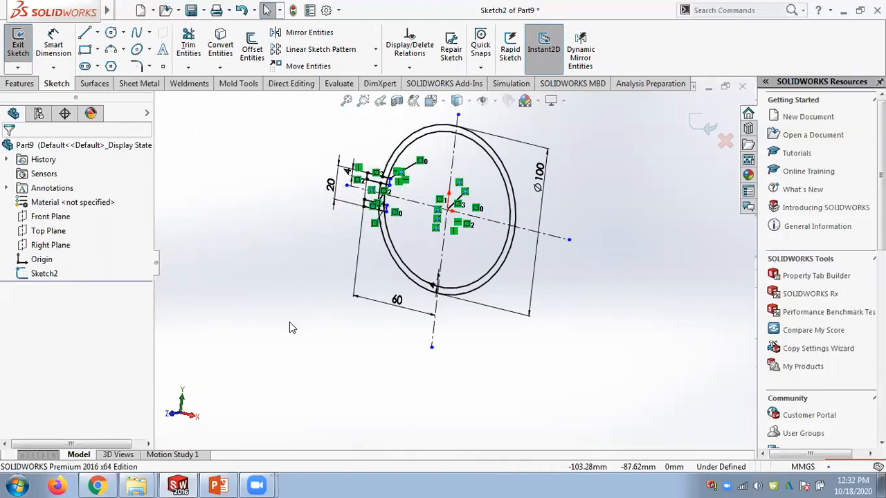
{"action": "key", "text": "ctrl+z"}
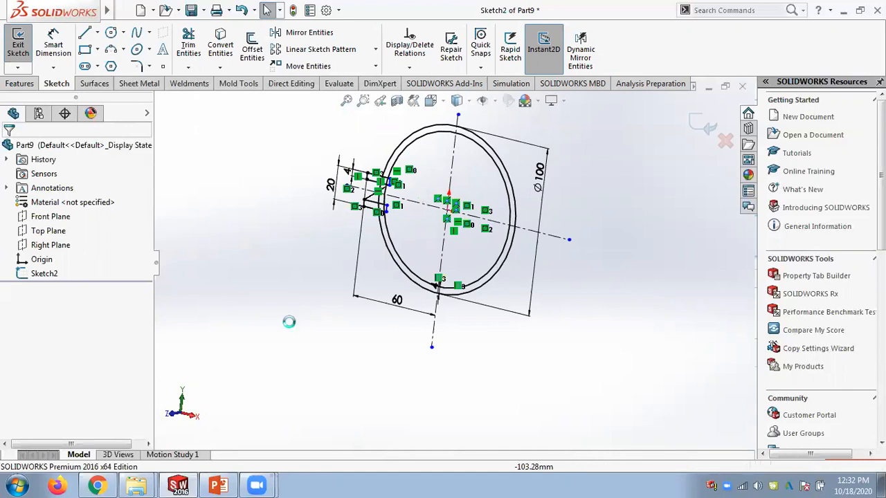
{"action": "key", "text": "ctrl+z"}
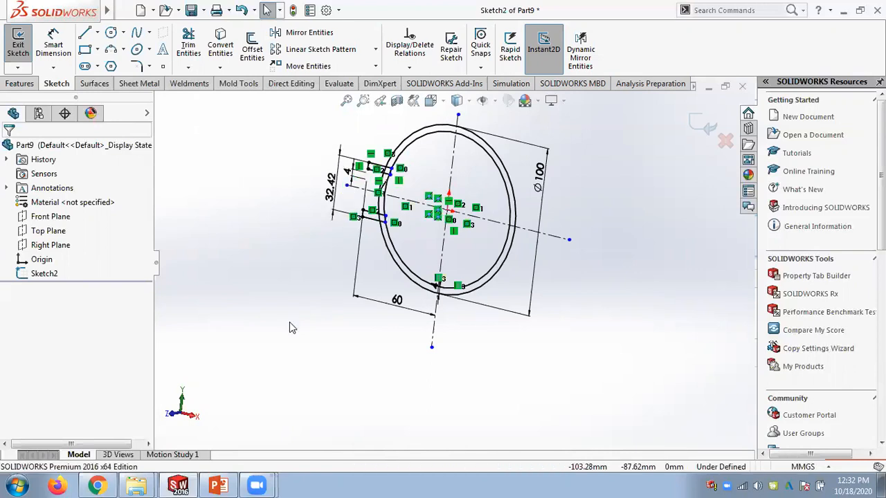
{"action": "key", "text": "ctrl+y"}
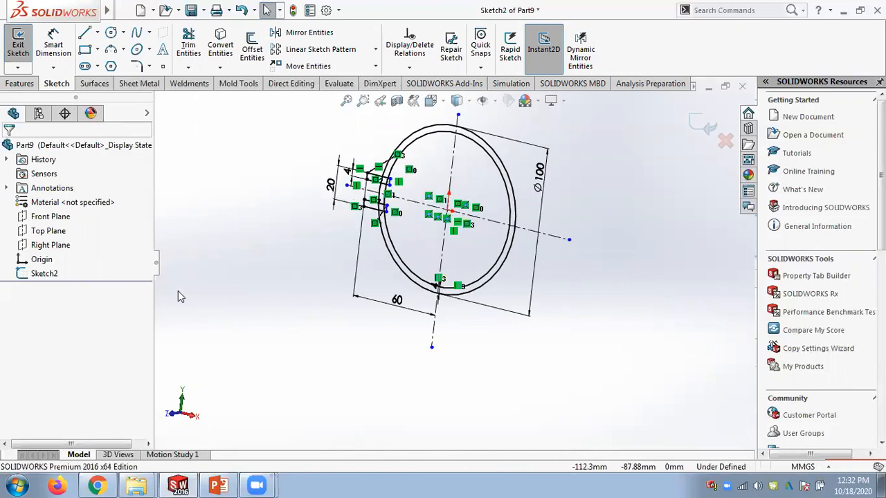
Step: View Sketch2 normal to its plane, examine the untrimmed circles and lugs, and switch to PowerPoint to compare with Figure 56
{"action": "left_click", "coordinate": [45, 274]}
{"action": "left_click", "coordinate": [69, 252]}
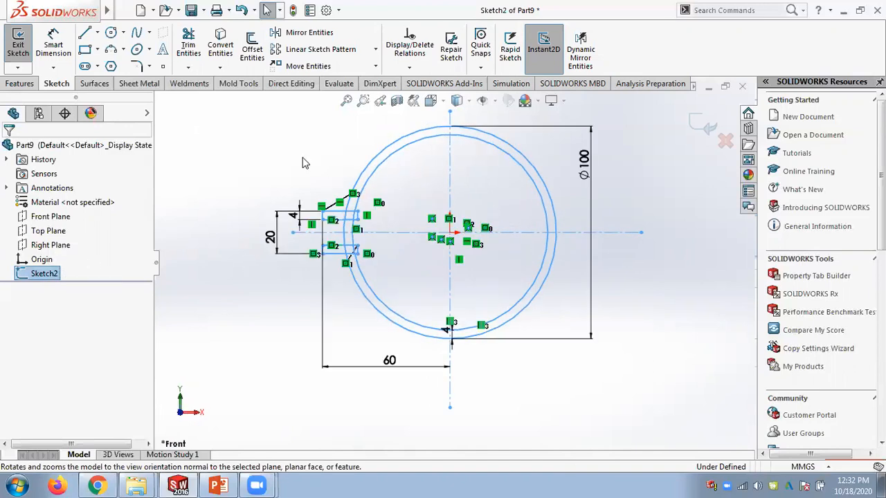
{"action": "left_click", "coordinate": [382, 230]}
{"action": "scroll", "coordinate": [377, 223], "scroll_direction": "down", "scroll_amount": 3}
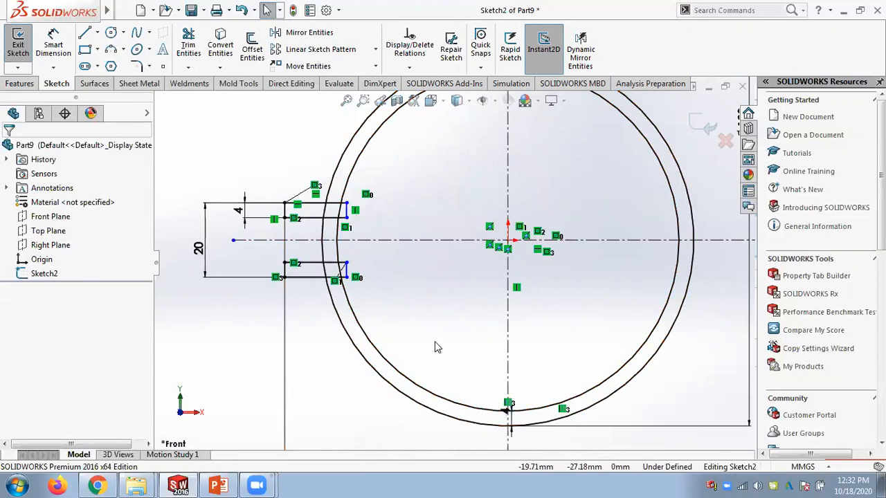
{"action": "scroll", "coordinate": [439, 266], "scroll_direction": "up", "scroll_amount": 3}
{"action": "scroll", "coordinate": [430, 246], "scroll_direction": "down", "scroll_amount": 2}
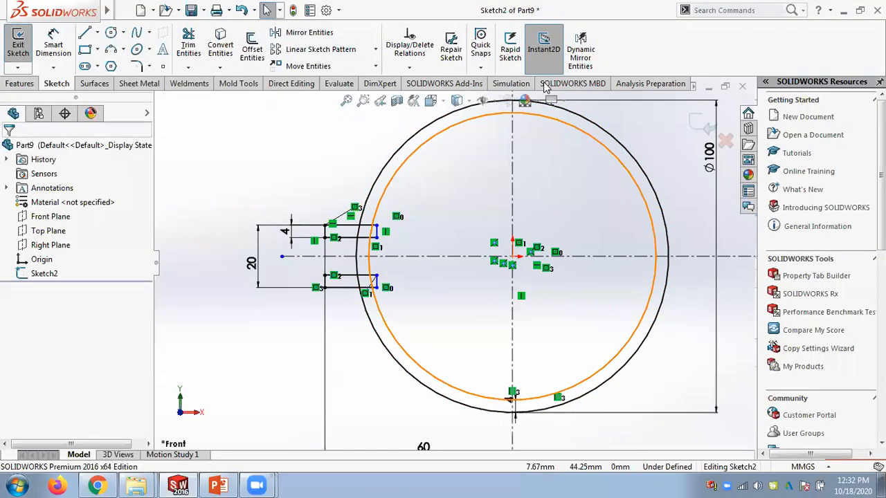
{"action": "left_click", "coordinate": [228, 479]}
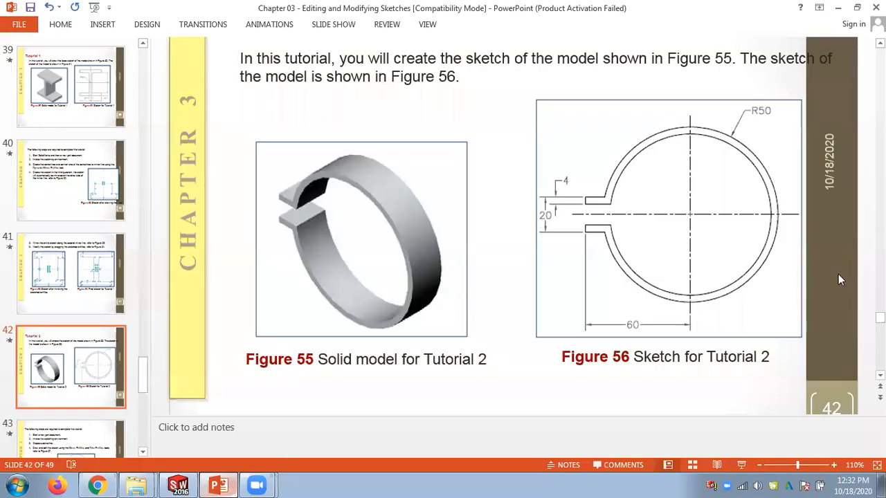